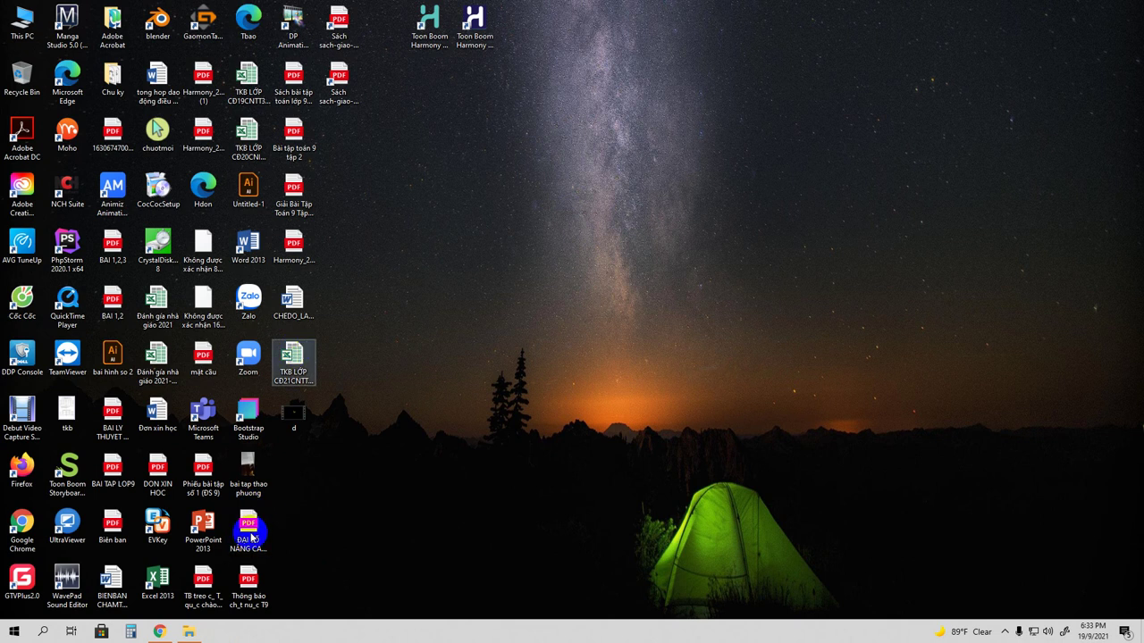
Launch Toon Boom Harmony 21 Premium and open the TS1 scene with the snake face.
{"action": "left_click", "coordinate": [476, 20]}
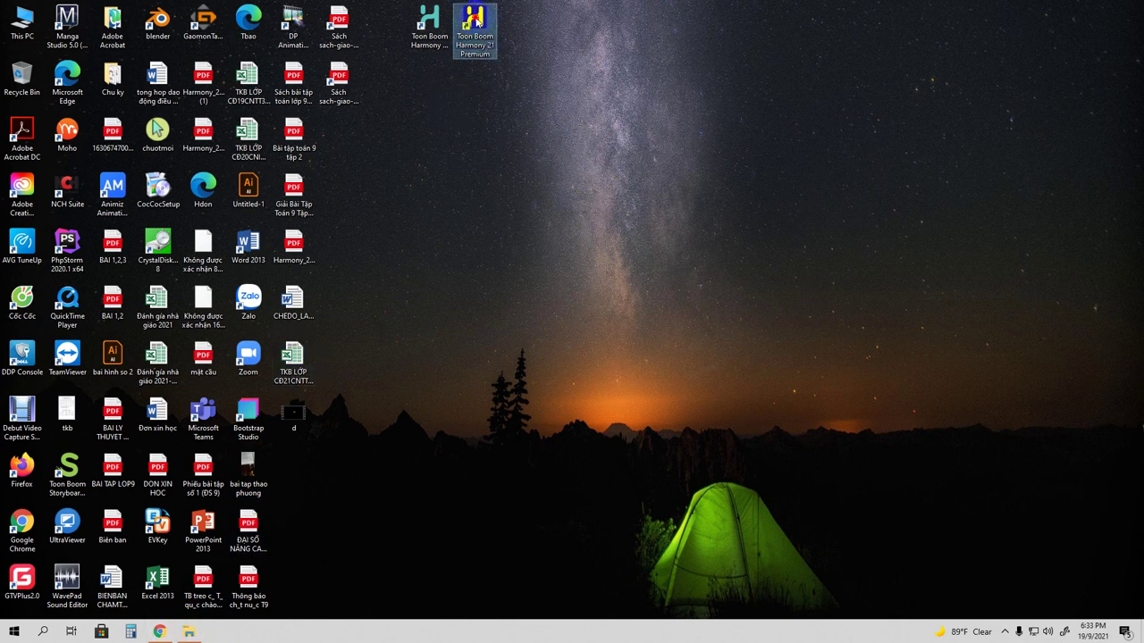
{"action": "left_click", "coordinate": [503, 264]}
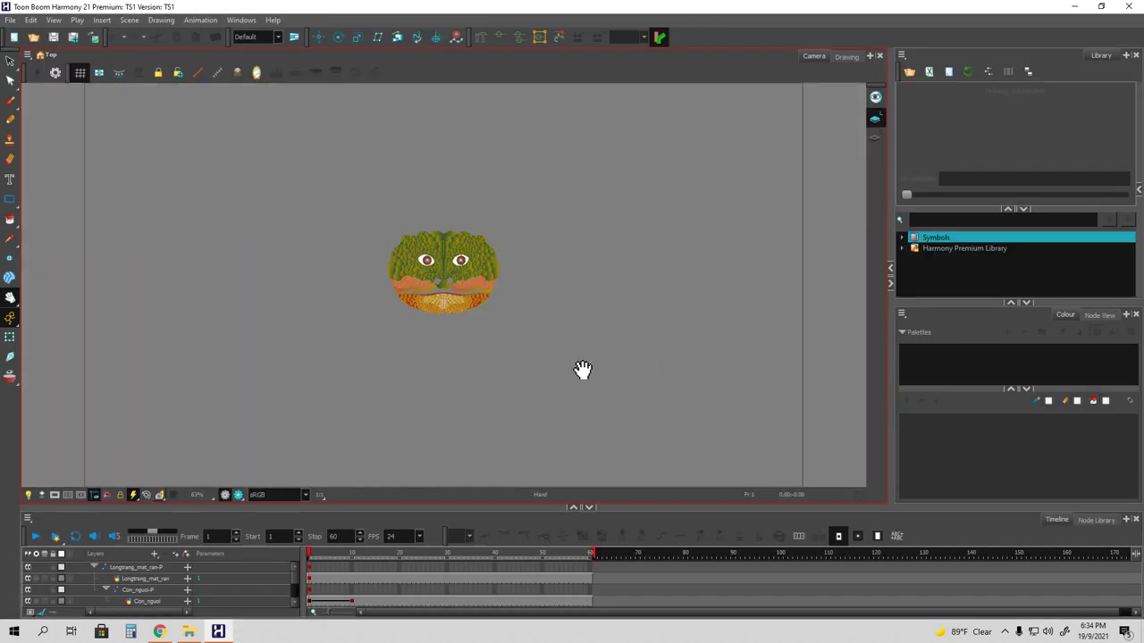
{"action": "scroll", "coordinate": [393, 353], "scroll_direction": "up", "scroll_amount": 5}
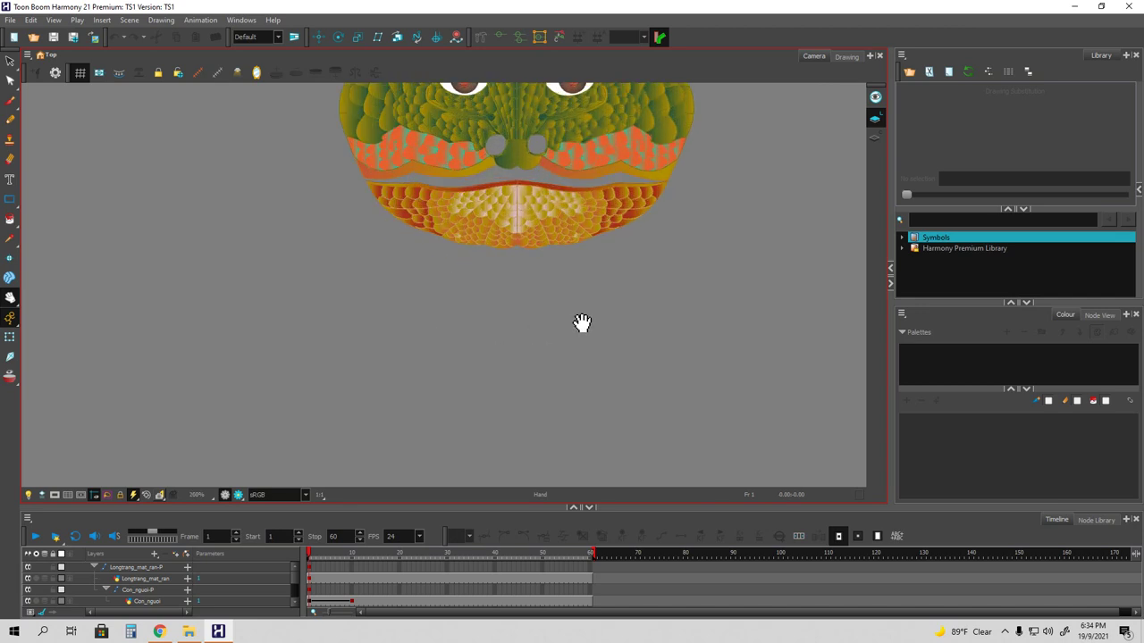
{"action": "left_click_drag", "start_coordinate": [668, 256], "coordinate": [715, 391]}
{"action": "scroll", "coordinate": [677, 329], "scroll_direction": "up", "scroll_amount": 2}
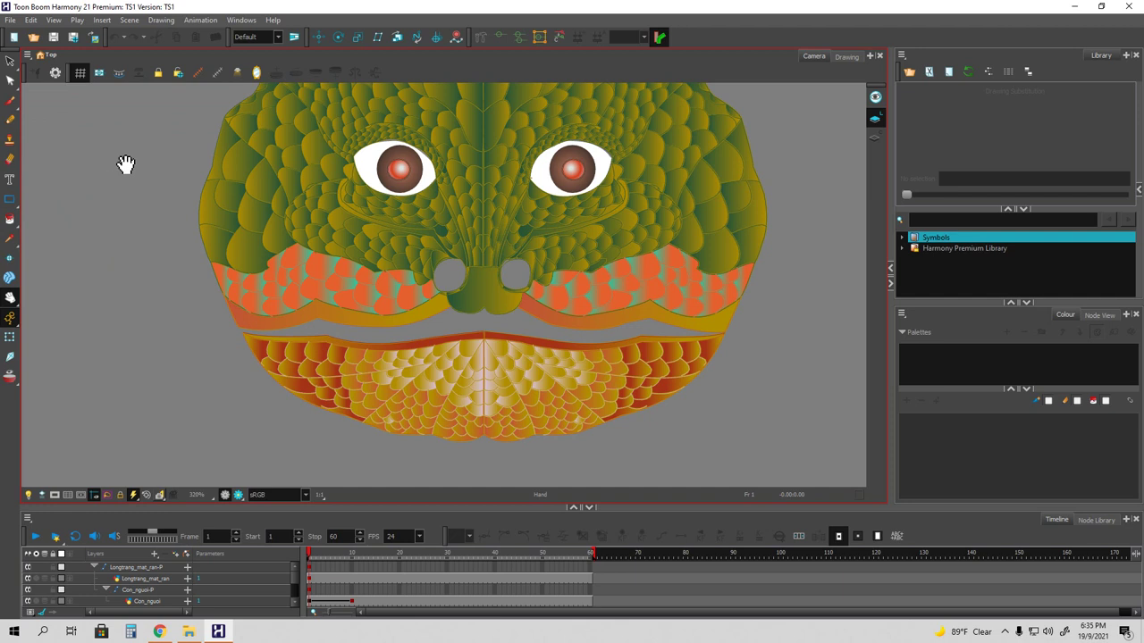
Switch from the camera to the Drawing view and enlarge the timeline area so the whole layer list fits.
{"action": "left_click", "coordinate": [847, 57]}
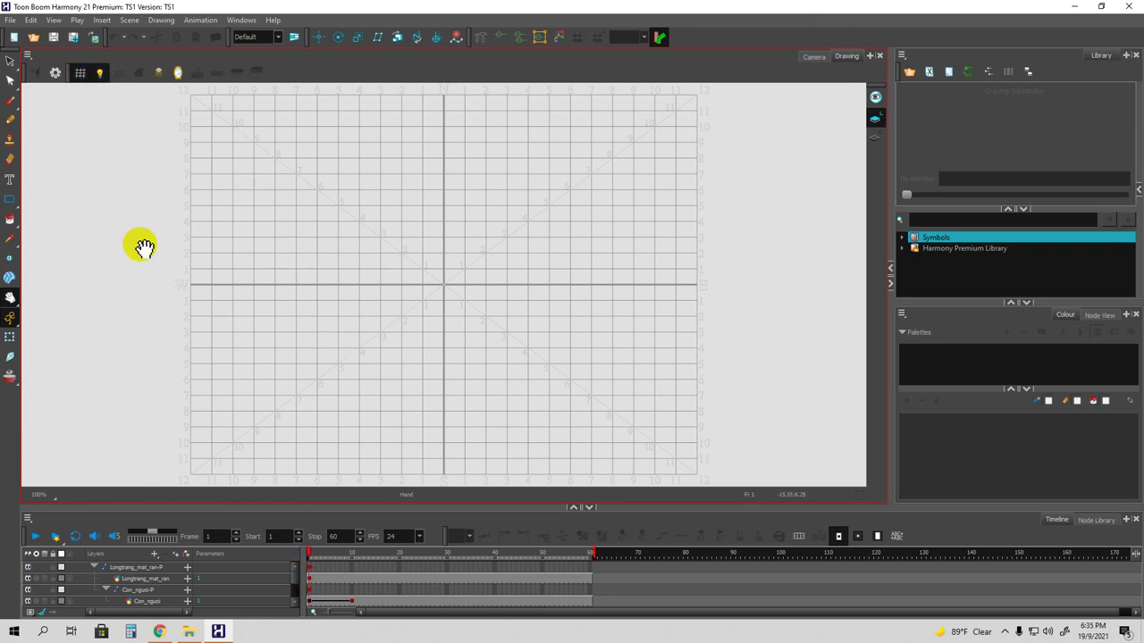
{"action": "scroll", "coordinate": [199, 568], "scroll_direction": "down", "scroll_amount": 1}
{"action": "scroll", "coordinate": [340, 420], "scroll_direction": "up", "scroll_amount": 1}
{"action": "scroll", "coordinate": [253, 169], "scroll_direction": "down", "scroll_amount": 1}
{"action": "scroll", "coordinate": [360, 290], "scroll_direction": "up", "scroll_amount": 1}
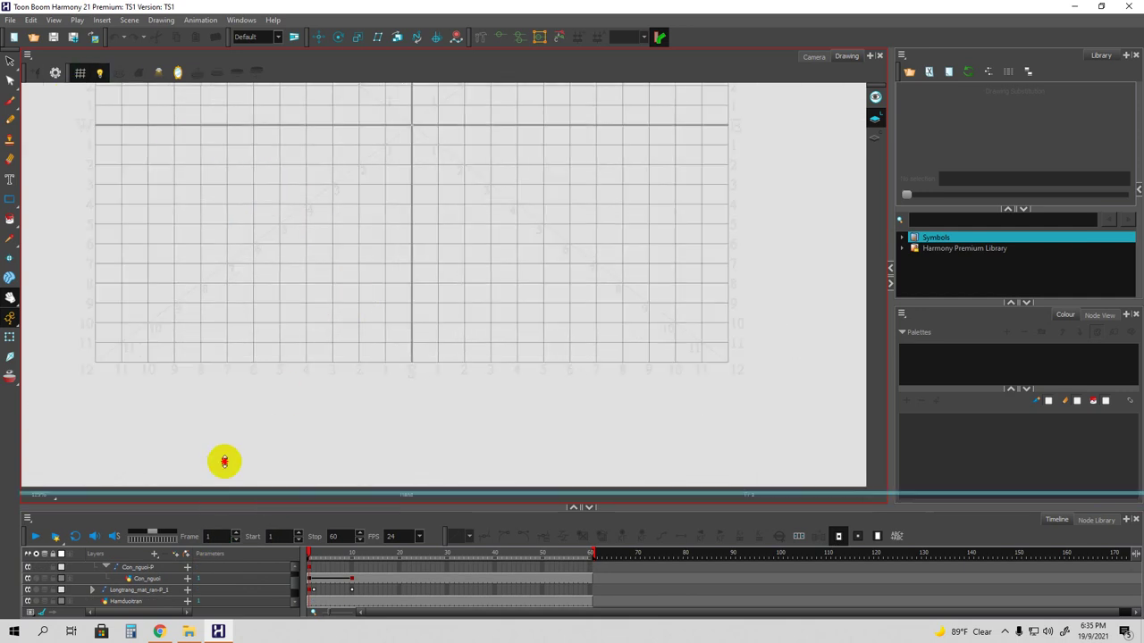
{"action": "left_click_drag", "start_coordinate": [221, 494], "coordinate": [220, 404]}
{"action": "left_click", "coordinate": [323, 461]}
{"action": "left_click_drag", "start_coordinate": [312, 462], "coordinate": [296, 462]}
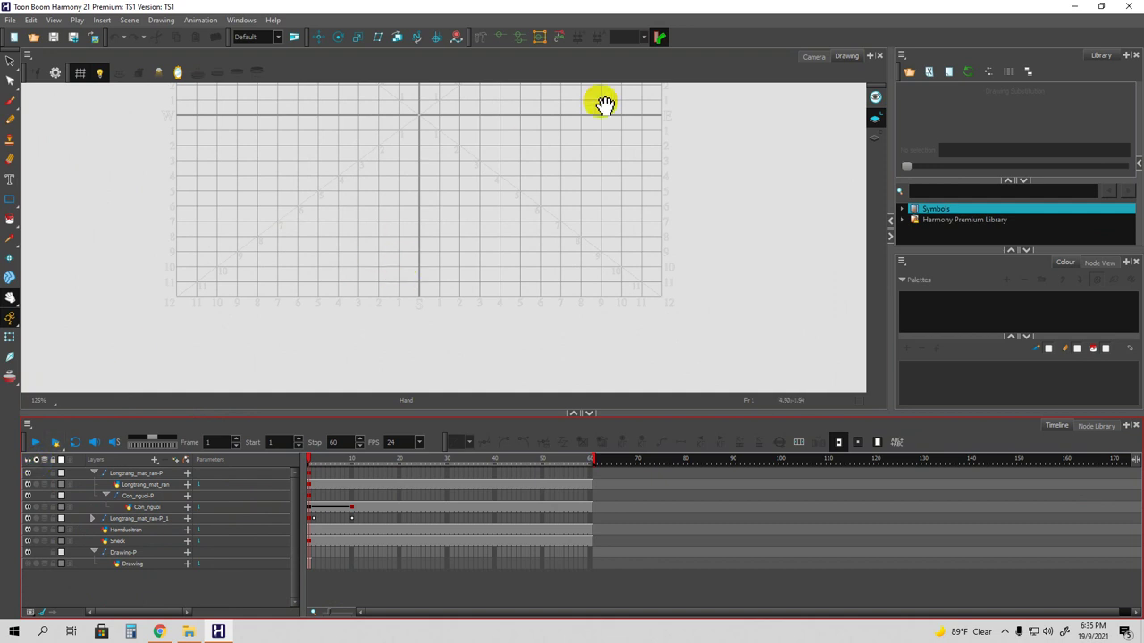
Select the frame 1 drawing of the Longtrang_mat_ran layer and show it in the Drawing view.
{"action": "left_click", "coordinate": [813, 57]}
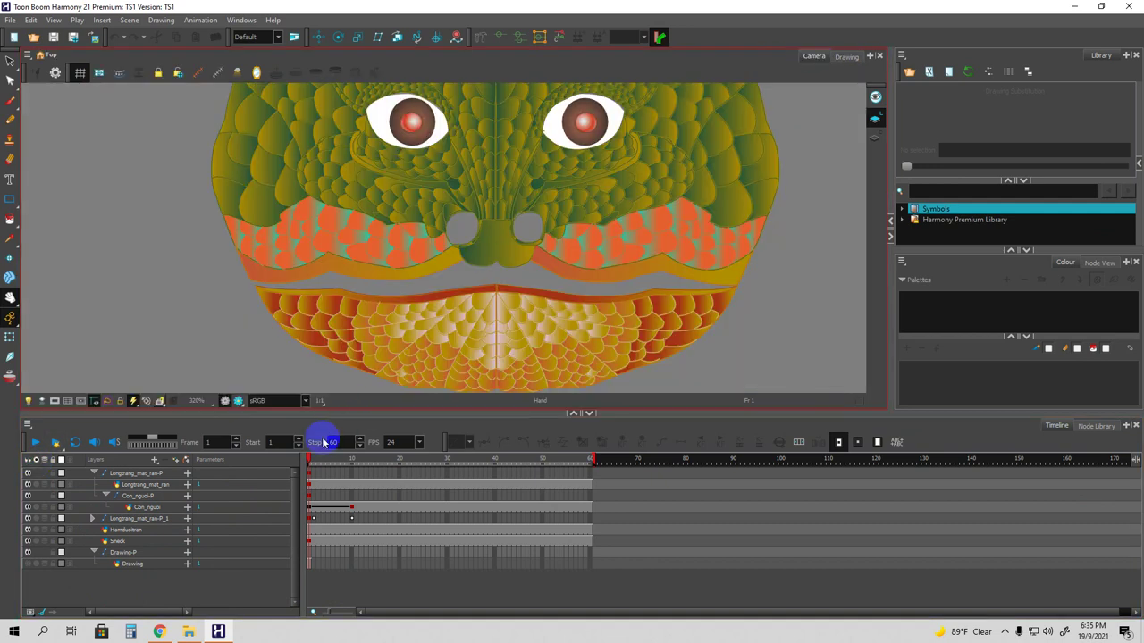
{"action": "left_click", "coordinate": [310, 484]}
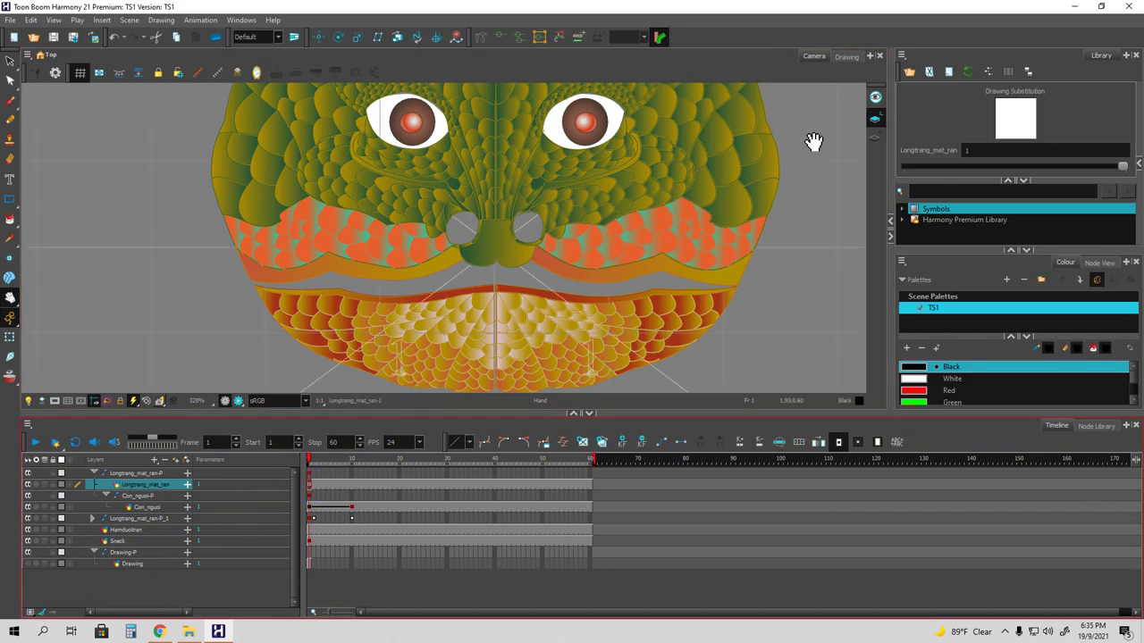
{"action": "left_click", "coordinate": [847, 57]}
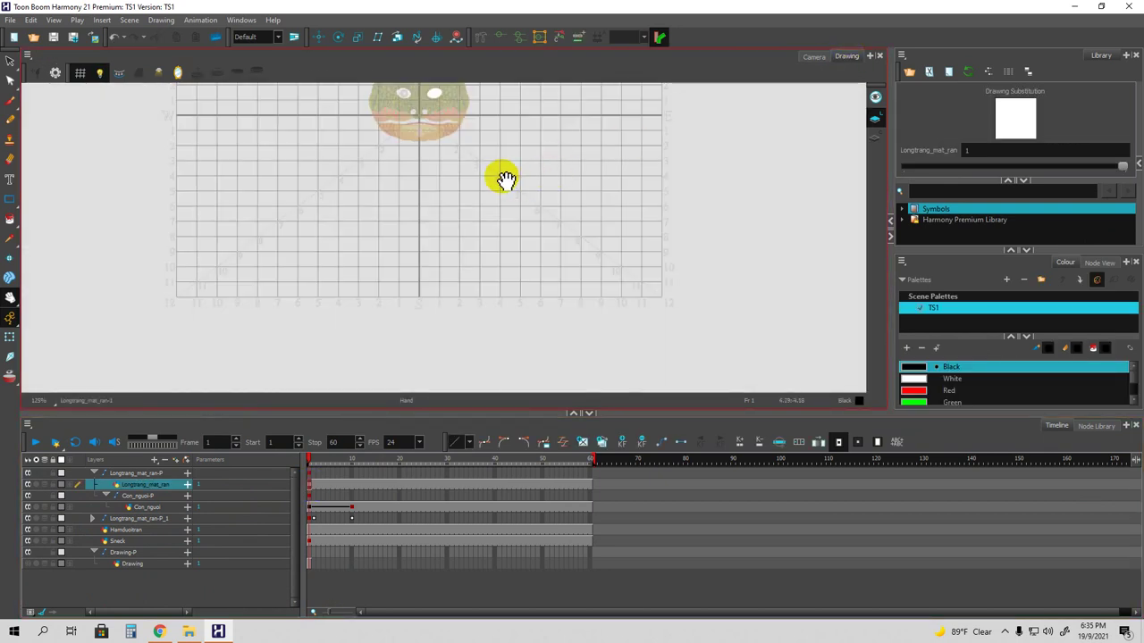
{"action": "left_click_drag", "start_coordinate": [516, 164], "coordinate": [571, 312]}
{"action": "left_click_drag", "start_coordinate": [567, 214], "coordinate": [572, 281]}
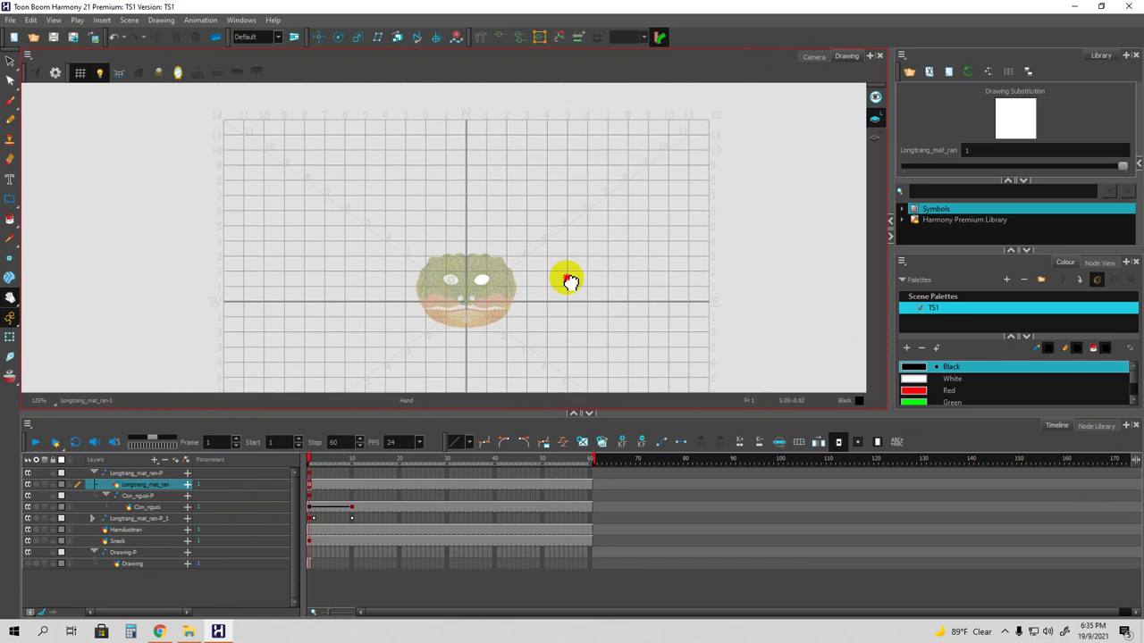
{"action": "scroll", "coordinate": [523, 274], "scroll_direction": "up", "scroll_amount": 2}
{"action": "scroll", "coordinate": [522, 276], "scroll_direction": "up", "scroll_amount": 5}
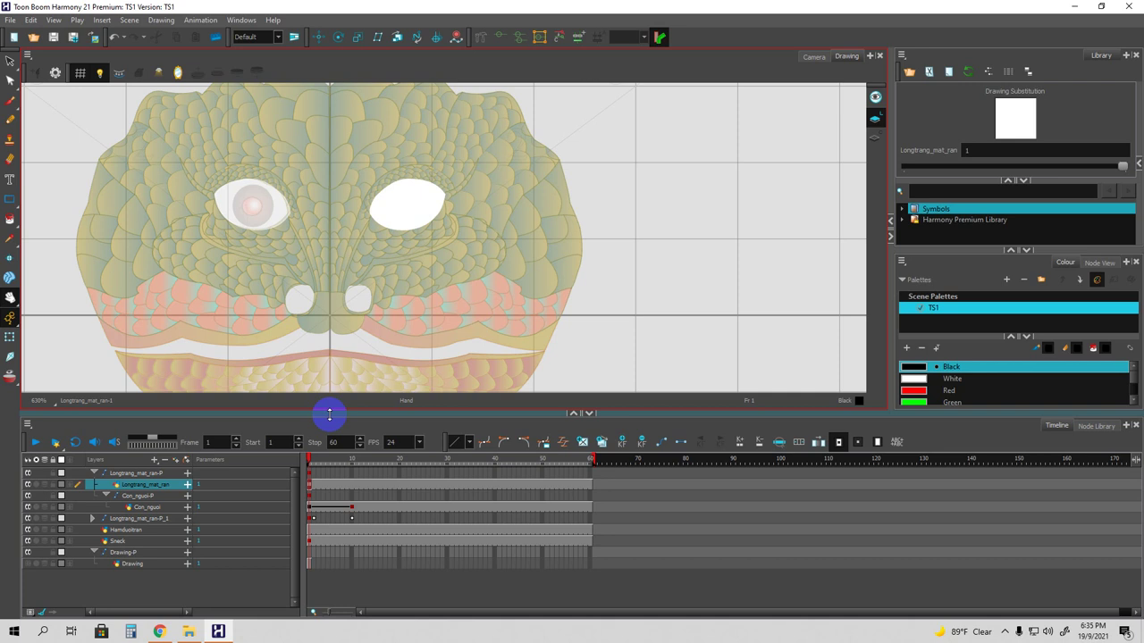
{"action": "left_click_drag", "start_coordinate": [370, 340], "coordinate": [468, 272]}
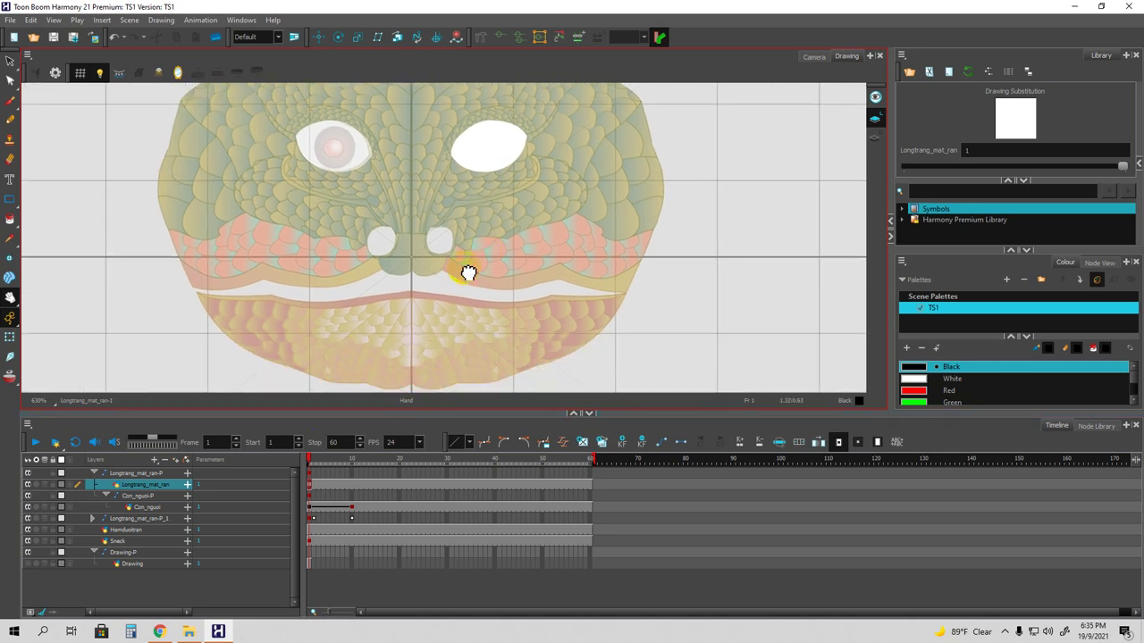
Add a vector drawing layer named Hongtran above the collapsed Longtrang_mat_ran-P group and create an empty drawing on frame 1.
{"action": "left_click_drag", "start_coordinate": [328, 409], "coordinate": [328, 360]}
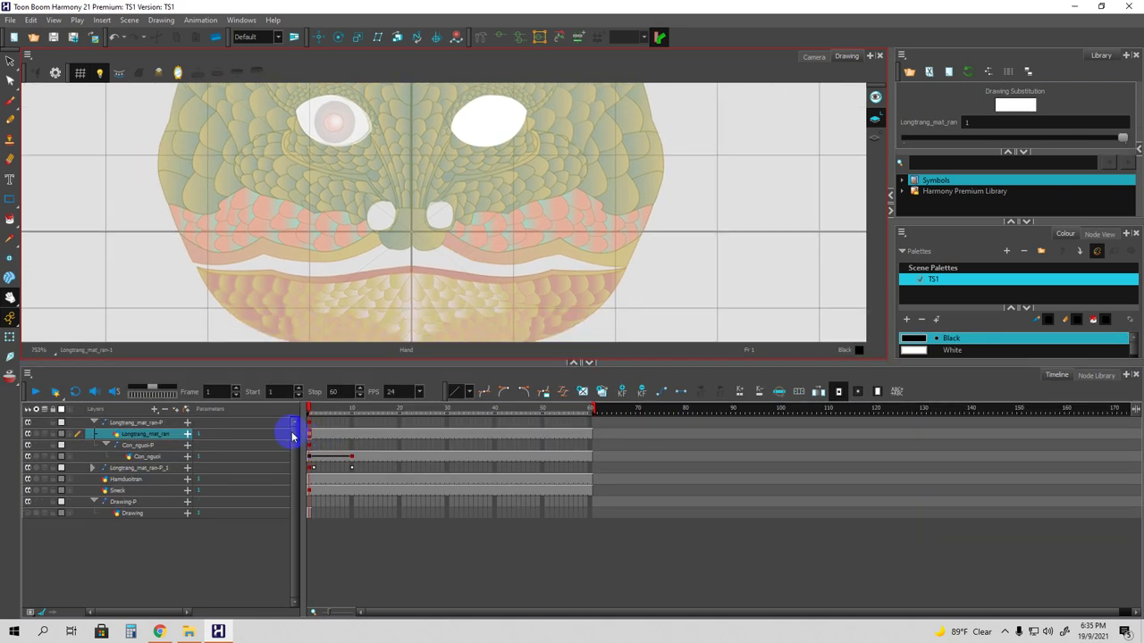
{"action": "left_click", "coordinate": [94, 423]}
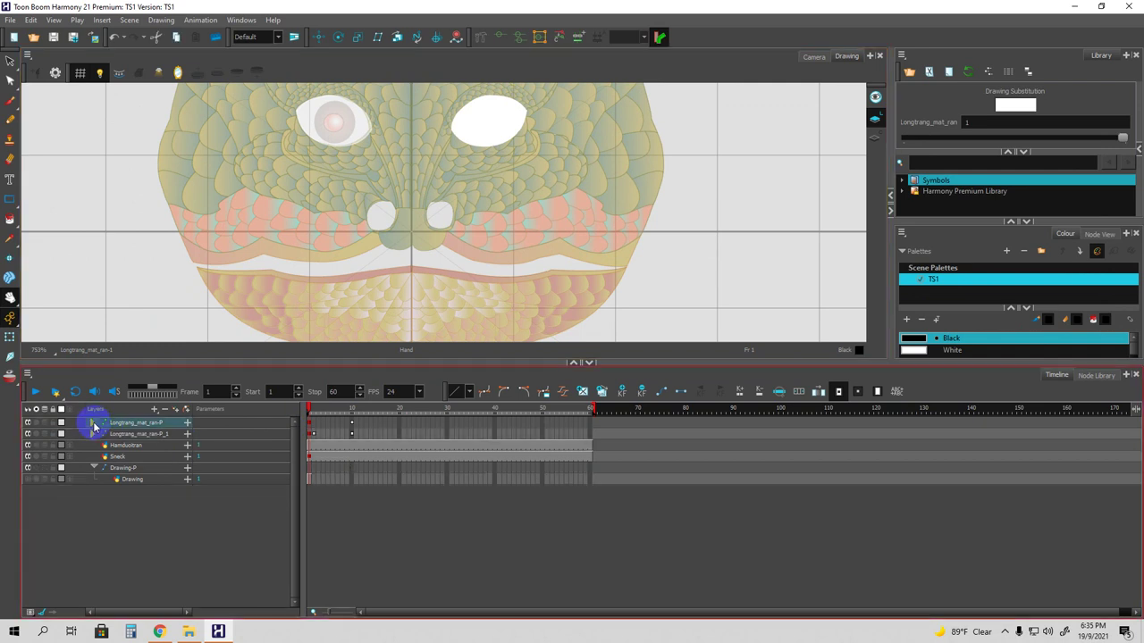
{"action": "right_click", "coordinate": [125, 425]}
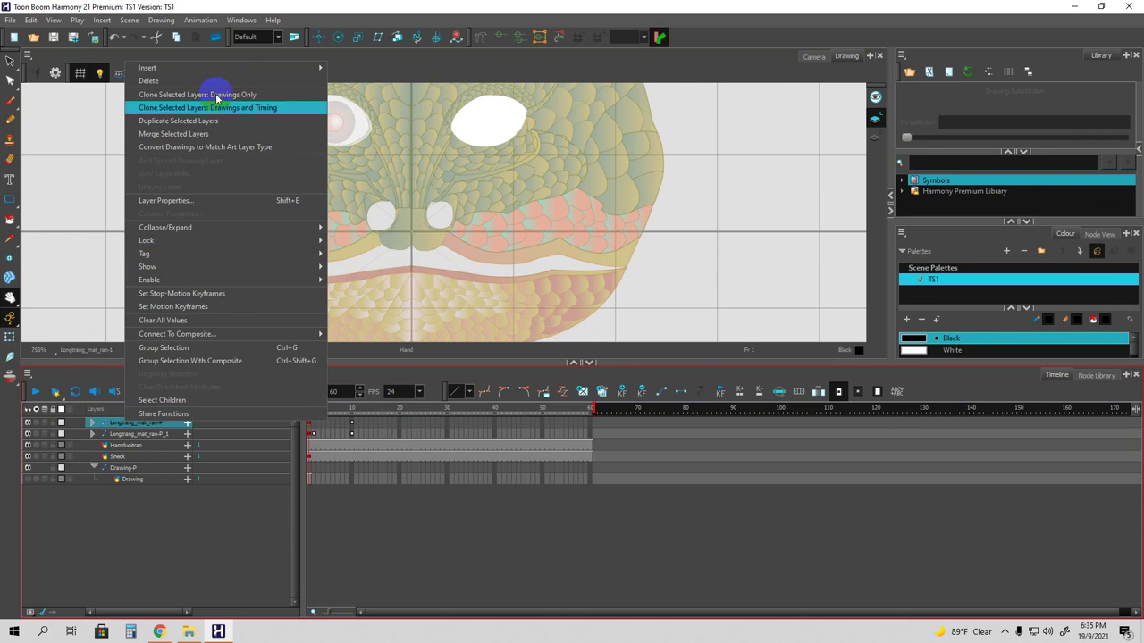
{"action": "mouse_move", "coordinate": [256, 69]}
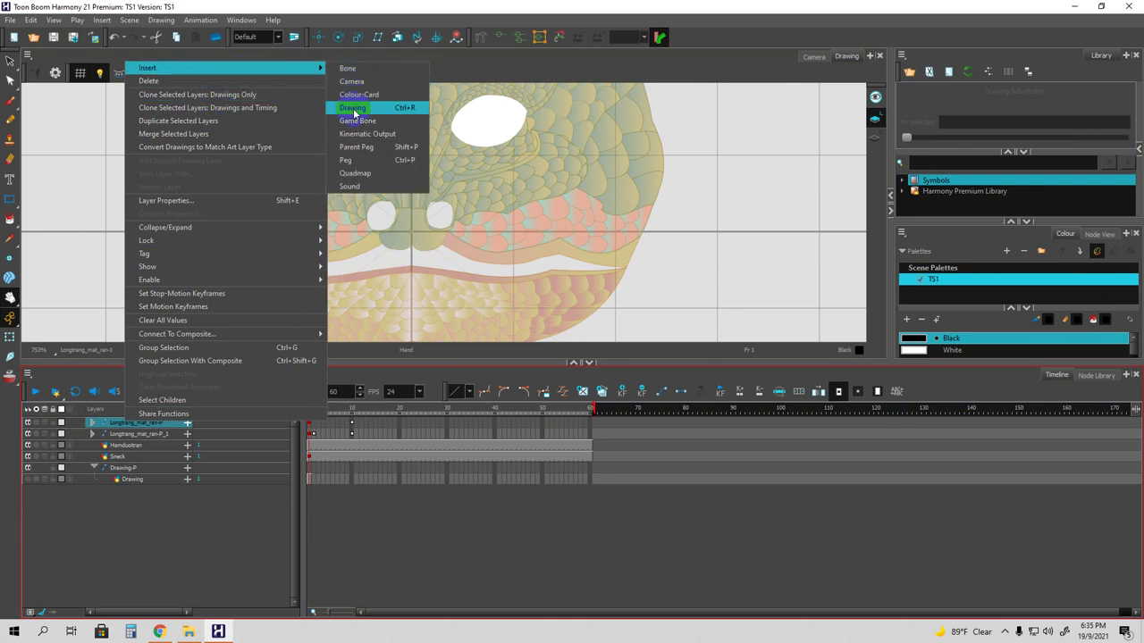
{"action": "left_click", "coordinate": [353, 108]}
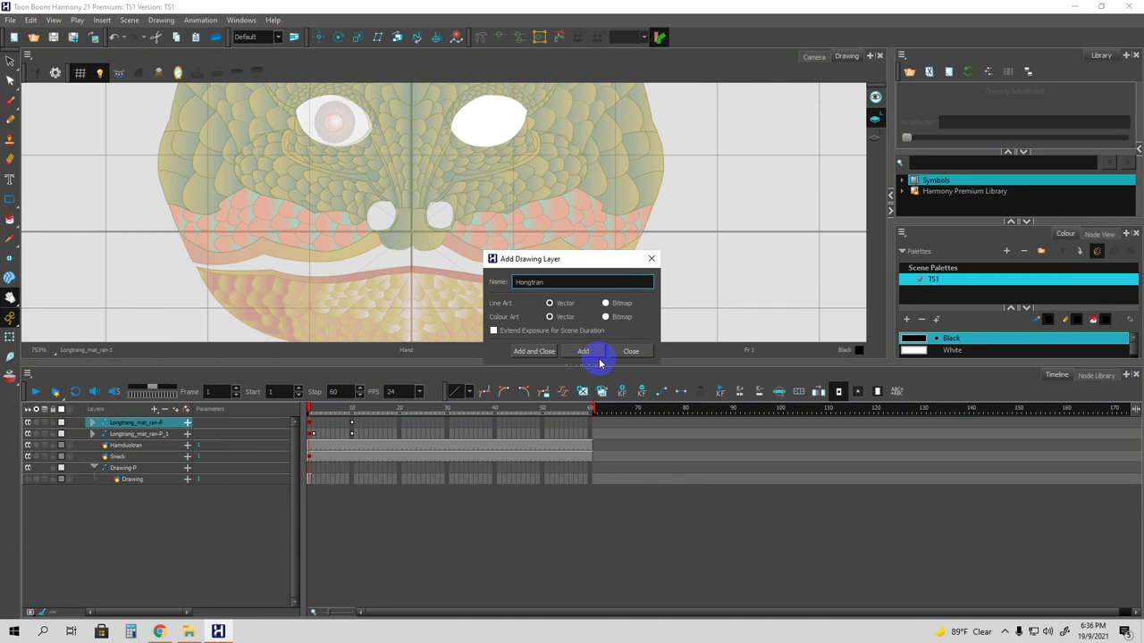
{"action": "left_click", "coordinate": [597, 355]}
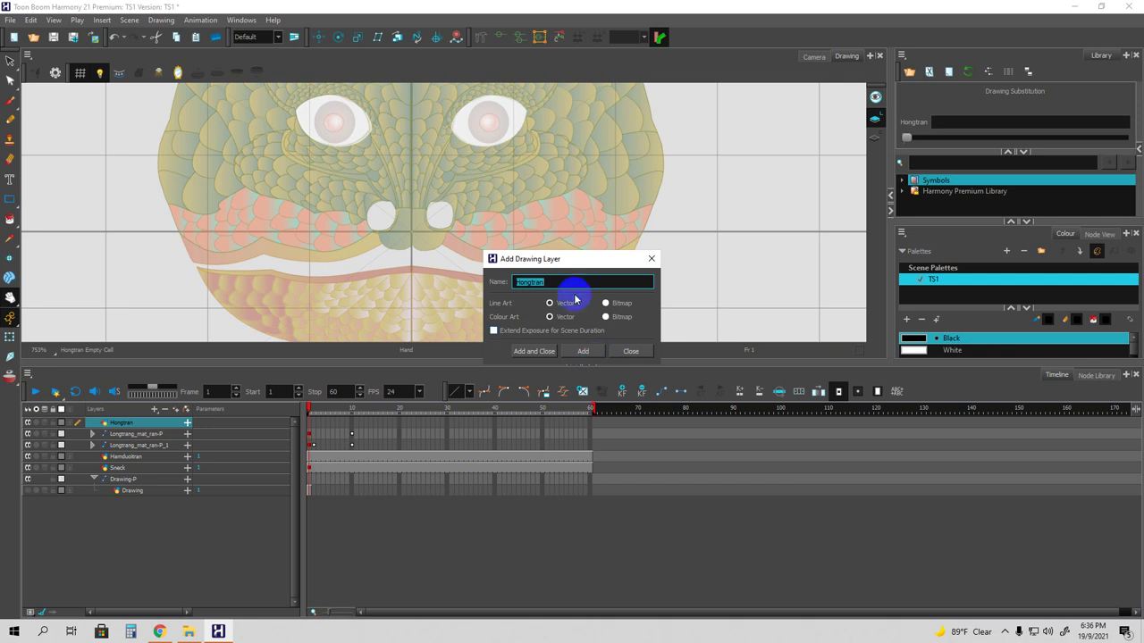
{"action": "left_click", "coordinate": [652, 259]}
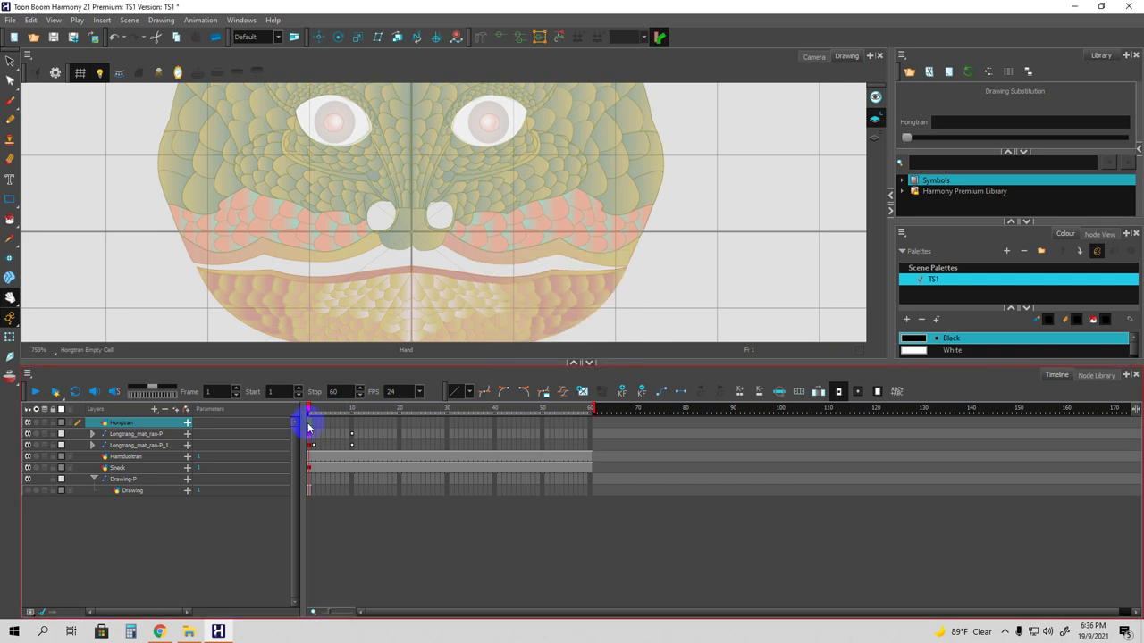
{"action": "key", "text": "alt+shift+r"}
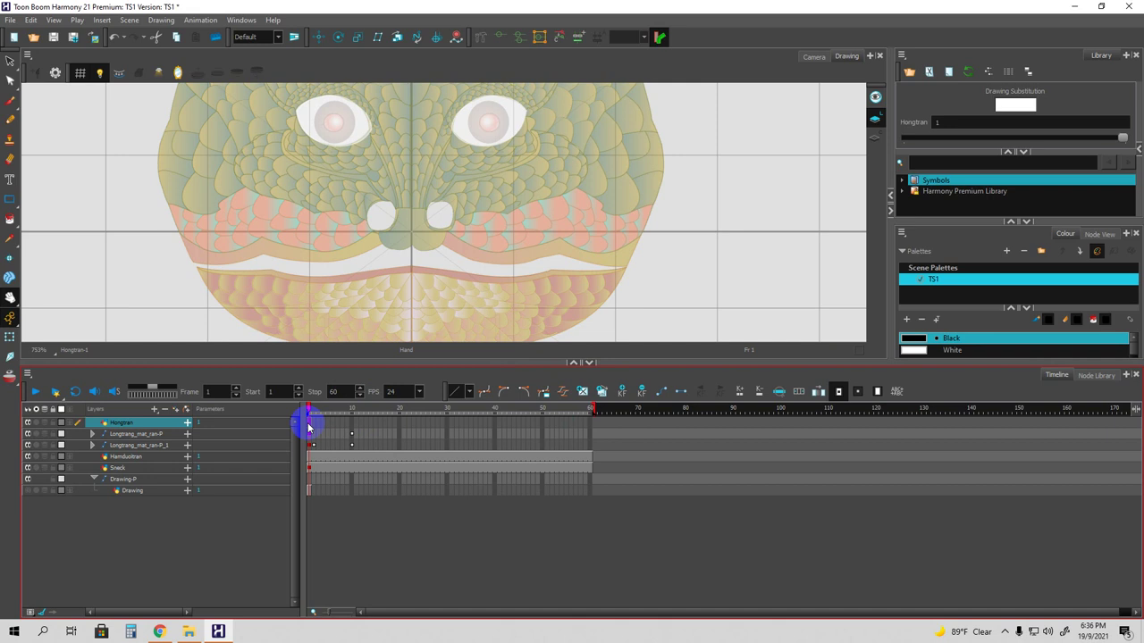
Handwrite the note "insert one frame" with the Brush tool in the empty area beside the snake's head.
{"action": "left_click", "coordinate": [10, 82]}
{"action": "left_click", "coordinate": [10, 100]}
{"action": "left_click_drag", "start_coordinate": [592, 186], "coordinate": [491, 202]}
{"action": "left_click_drag", "start_coordinate": [577, 153], "coordinate": [490, 230]}
{"action": "left_click_drag", "start_coordinate": [530, 198], "coordinate": [507, 229]}
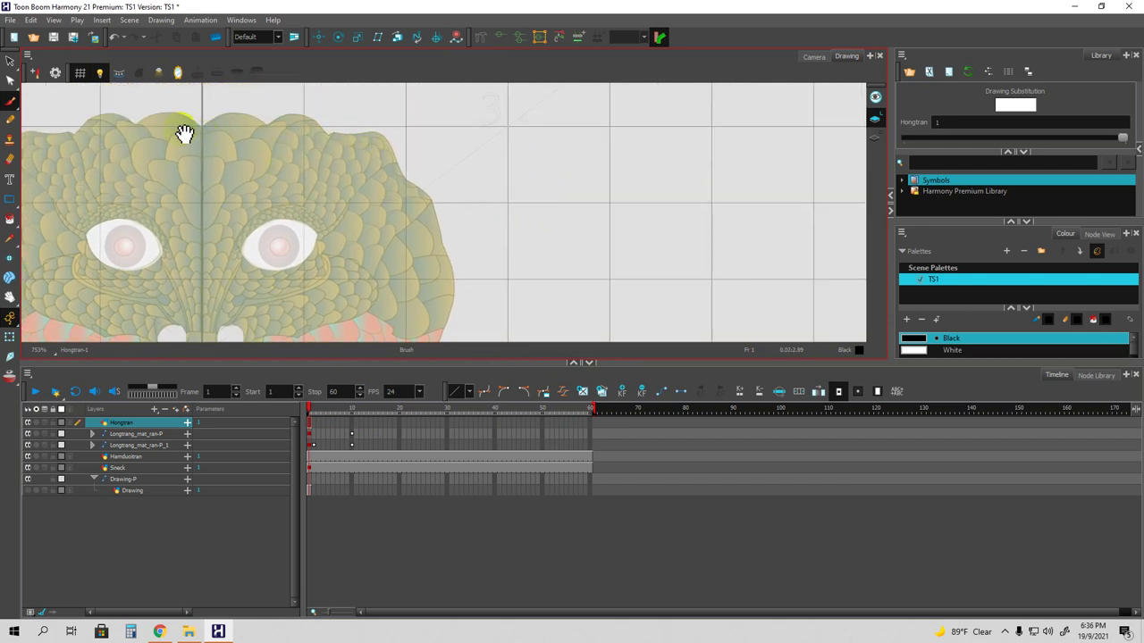
{"action": "left_click", "coordinate": [12, 107]}
{"action": "left_click", "coordinate": [52, 98]}
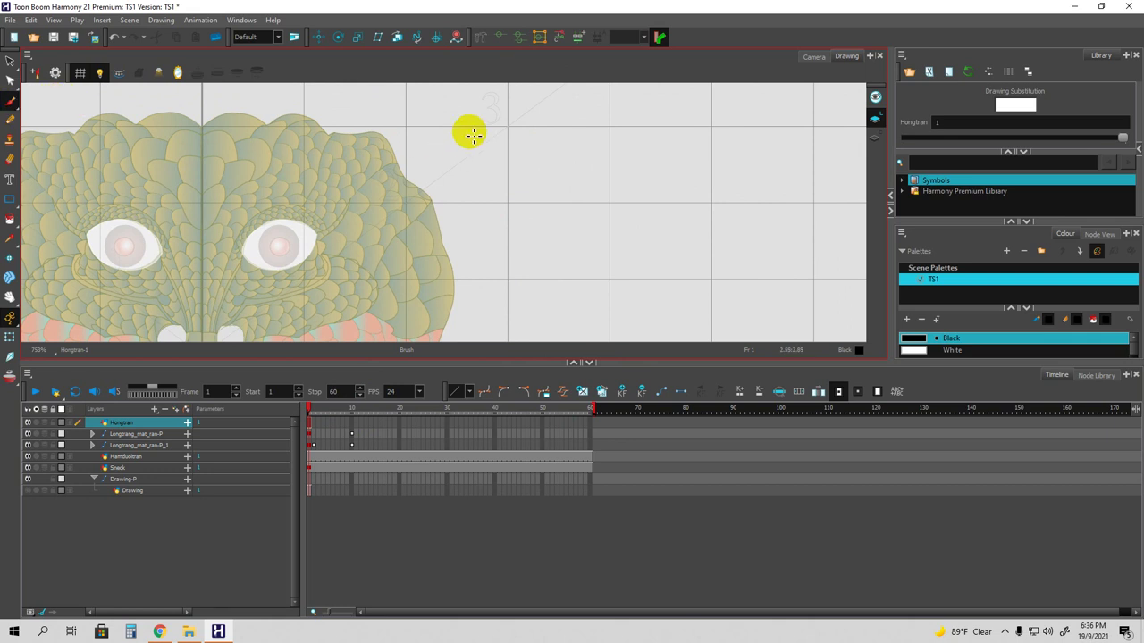
{"action": "mouse_move", "coordinate": [472, 138]}
{"action": "left_mouse_down"}
{"action": "mouse_move", "coordinate": [468, 150]}
{"action": "mouse_move", "coordinate": [525, 150]}
{"action": "left_mouse_up"}
{"action": "left_click", "coordinate": [472, 132]}
{"action": "mouse_move", "coordinate": [519, 137]}
{"action": "left_mouse_down"}
{"action": "mouse_move", "coordinate": [620, 141]}
{"action": "mouse_move", "coordinate": [621, 157]}
{"action": "left_mouse_up"}
{"action": "left_click_drag", "start_coordinate": [615, 143], "coordinate": [628, 143]}
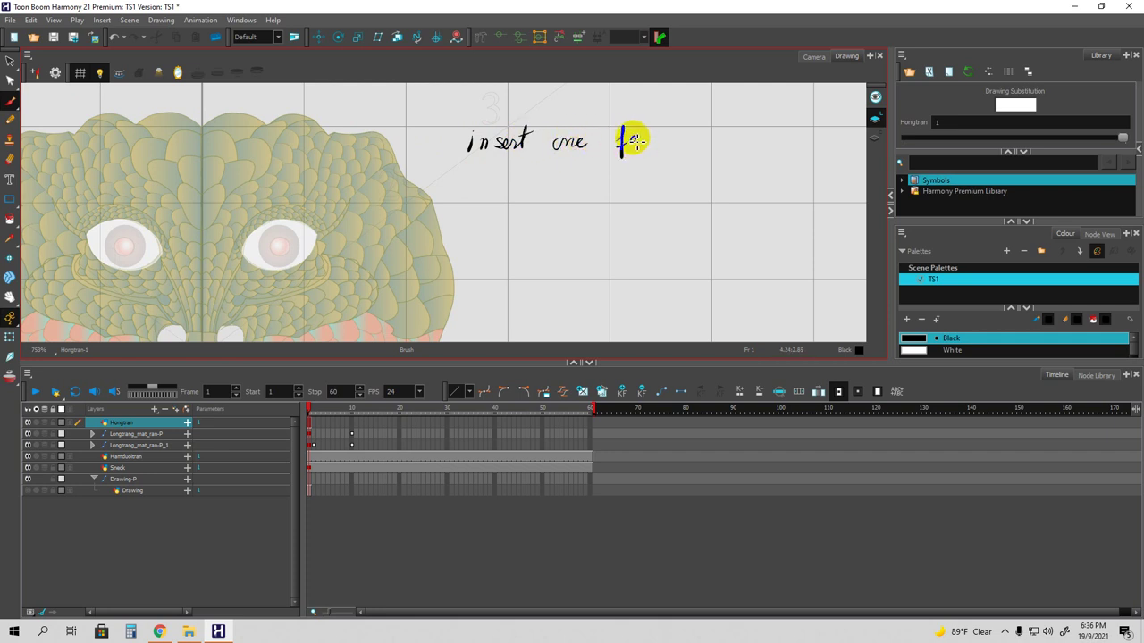
{"action": "left_click_drag", "start_coordinate": [638, 144], "coordinate": [640, 144]}
{"action": "left_click", "coordinate": [10, 104]}
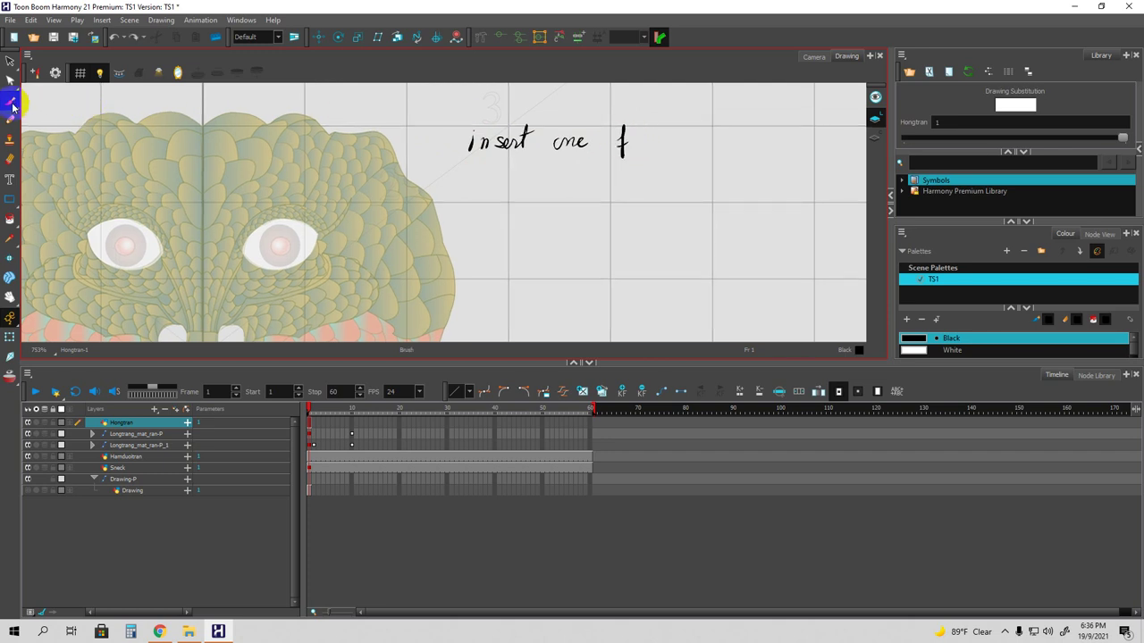
{"action": "left_click", "coordinate": [78, 96]}
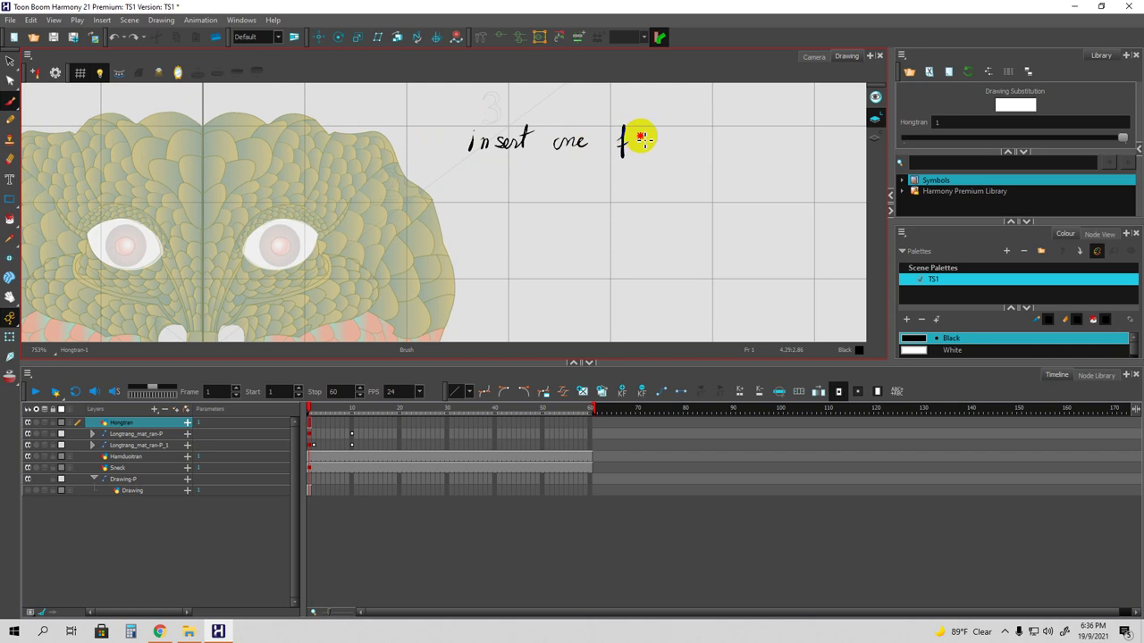
{"action": "left_click_drag", "start_coordinate": [620, 140], "coordinate": [684, 135]}
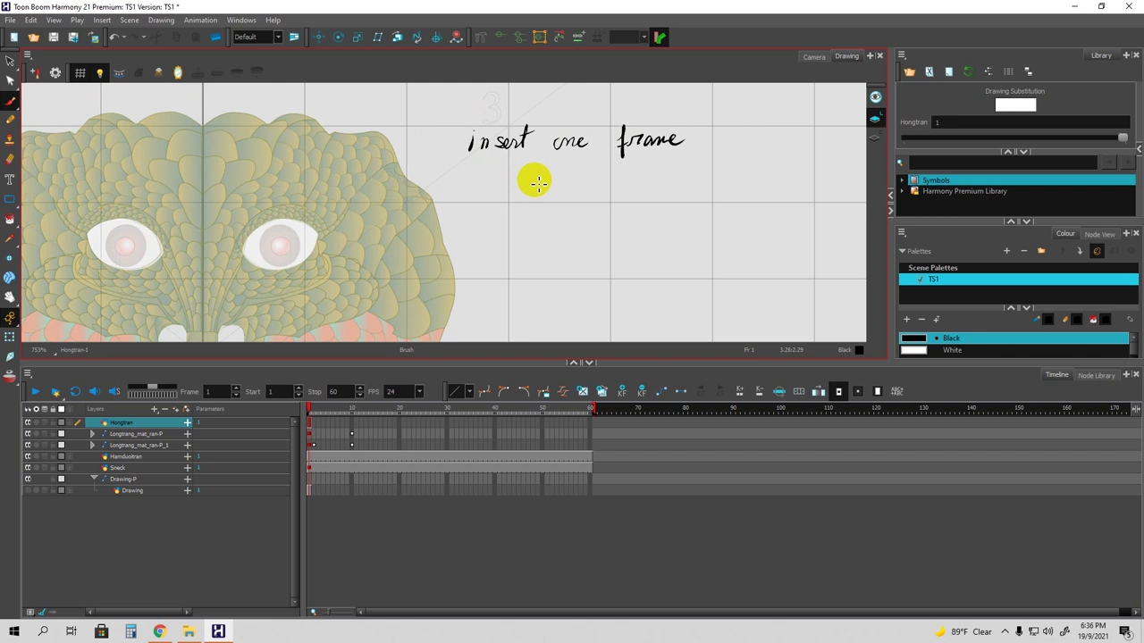
Handwrite the shortcut "= ctrl + alt + R" with the Brush tool below the "insert one frame" note.
{"action": "mouse_move", "coordinate": [526, 182]}
{"action": "left_mouse_down"}
{"action": "mouse_move", "coordinate": [577, 171]}
{"action": "mouse_move", "coordinate": [573, 192]}
{"action": "mouse_move", "coordinate": [609, 181]}
{"action": "left_mouse_up"}
{"action": "mouse_move", "coordinate": [604, 175]}
{"action": "left_mouse_down"}
{"action": "mouse_move", "coordinate": [604, 187]}
{"action": "mouse_move", "coordinate": [647, 185]}
{"action": "left_mouse_up"}
{"action": "mouse_move", "coordinate": [650, 164]}
{"action": "left_mouse_down"}
{"action": "mouse_move", "coordinate": [651, 186]}
{"action": "mouse_move", "coordinate": [663, 171]}
{"action": "mouse_move", "coordinate": [675, 186]}
{"action": "left_mouse_up"}
{"action": "left_click_drag", "start_coordinate": [667, 178], "coordinate": [720, 184]}
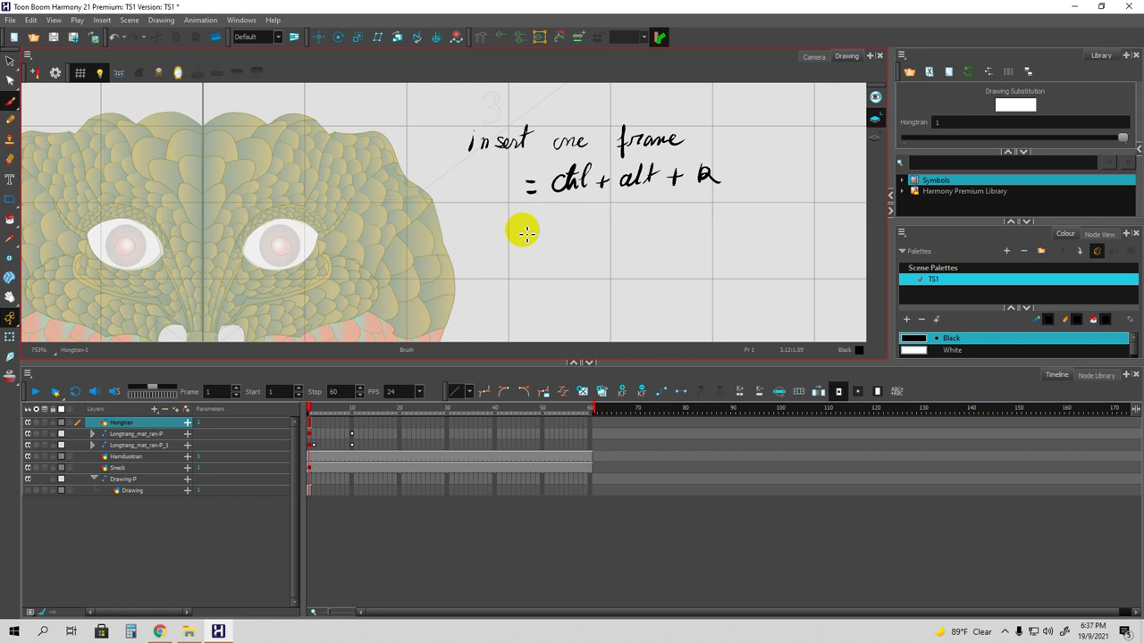
Select the whole handwritten shortcut note on the Hongtran drawing and remove it.
{"action": "left_click", "coordinate": [10, 60]}
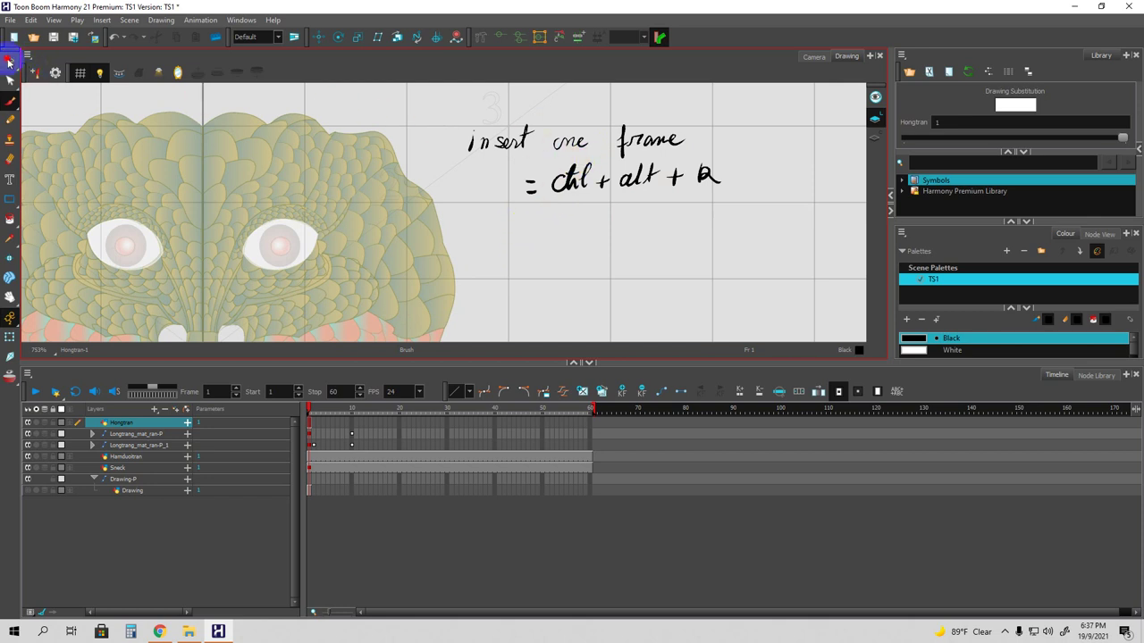
{"action": "mouse_move", "coordinate": [622, 110]}
{"action": "left_mouse_down"}
{"action": "mouse_move", "coordinate": [500, 106]}
{"action": "mouse_move", "coordinate": [450, 137]}
{"action": "mouse_move", "coordinate": [472, 182]}
{"action": "mouse_move", "coordinate": [547, 229]}
{"action": "mouse_move", "coordinate": [645, 223]}
{"action": "mouse_move", "coordinate": [726, 193]}
{"action": "mouse_move", "coordinate": [730, 152]}
{"action": "mouse_move", "coordinate": [690, 120]}
{"action": "mouse_move", "coordinate": [613, 103]}
{"action": "left_mouse_up"}
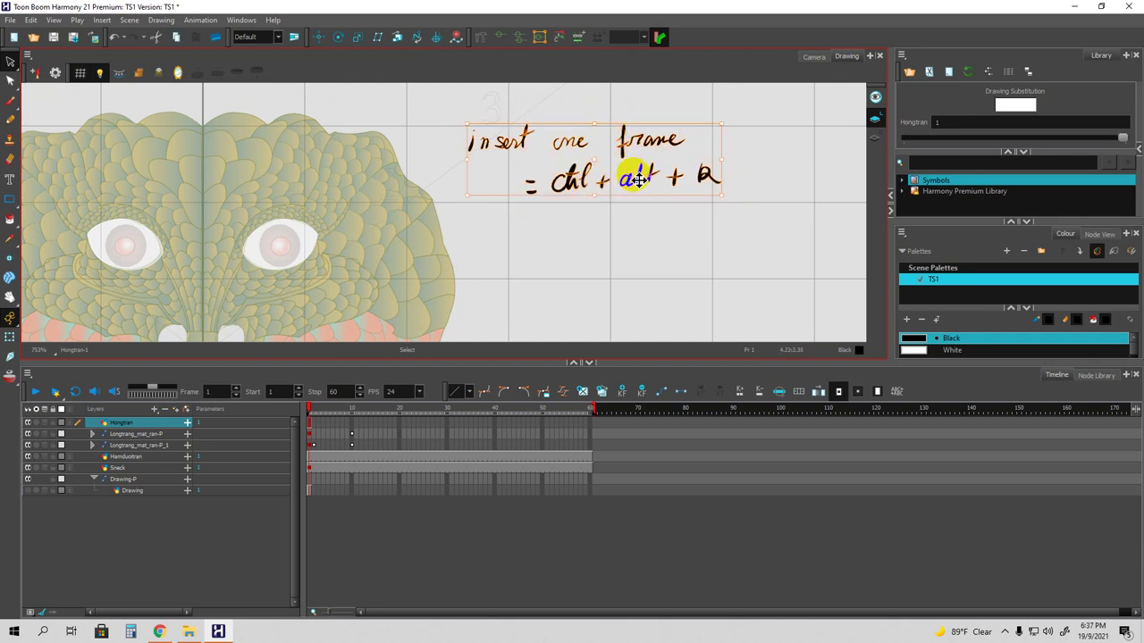
{"action": "key", "text": "ctrl+z"}
Activate the Line tool for the Hongtran drawing and choose the New 4 colour from the TS1 palette.
{"action": "left_click_drag", "start_coordinate": [472, 280], "coordinate": [542, 239]}
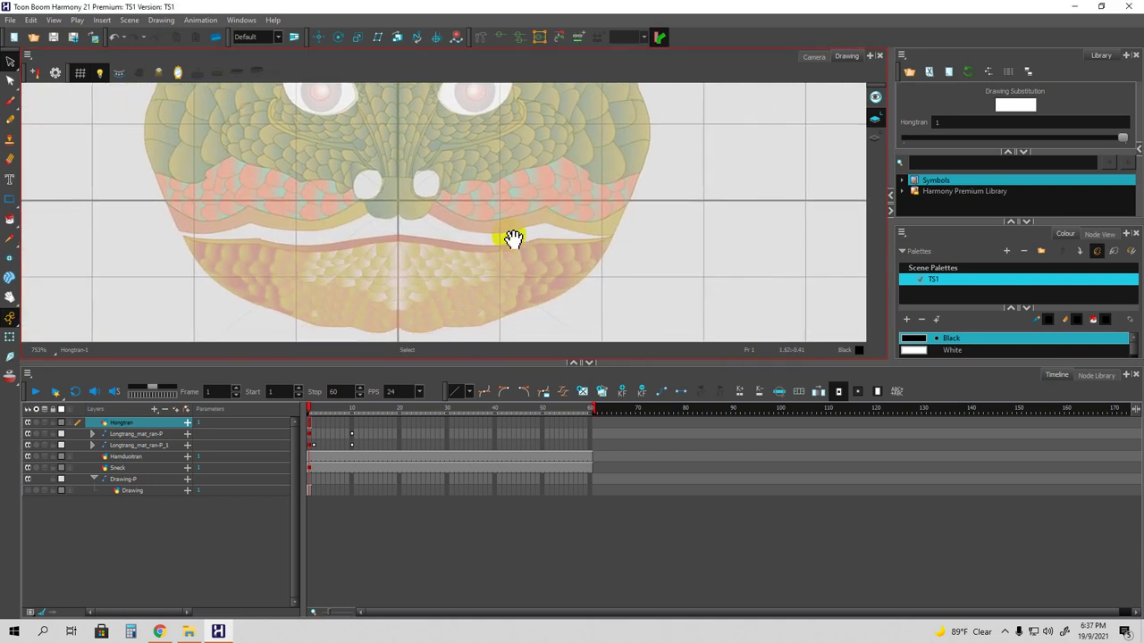
{"action": "left_click_drag", "start_coordinate": [10, 199], "coordinate": [30, 227]}
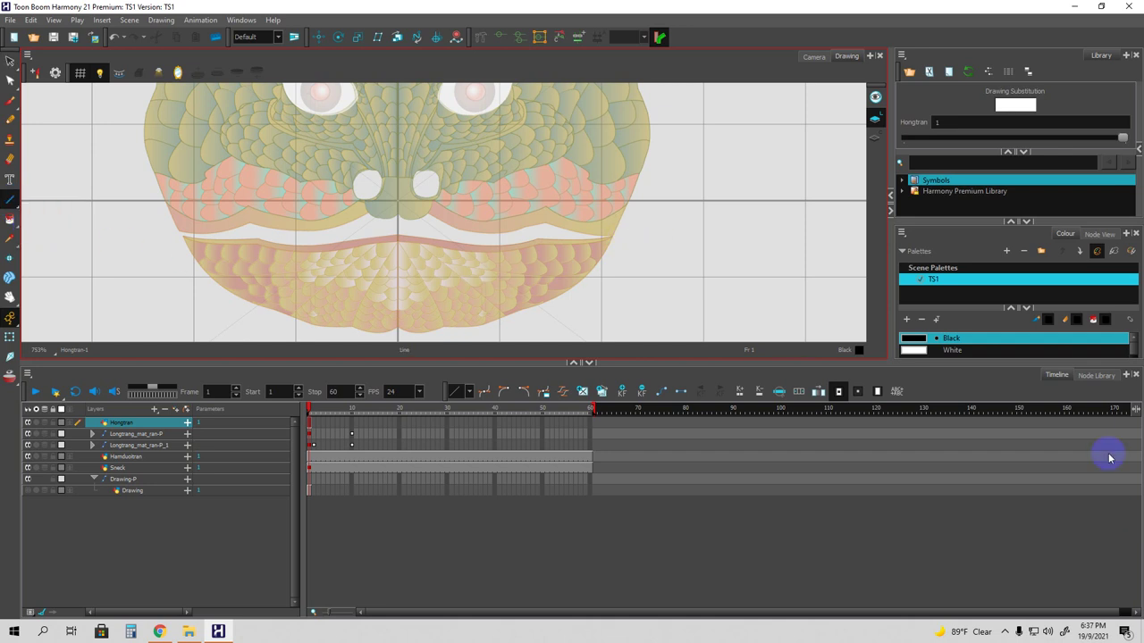
{"action": "left_click_drag", "start_coordinate": [1028, 363], "coordinate": [1036, 465]}
{"action": "scroll", "coordinate": [976, 432], "scroll_direction": "down", "scroll_amount": 5}
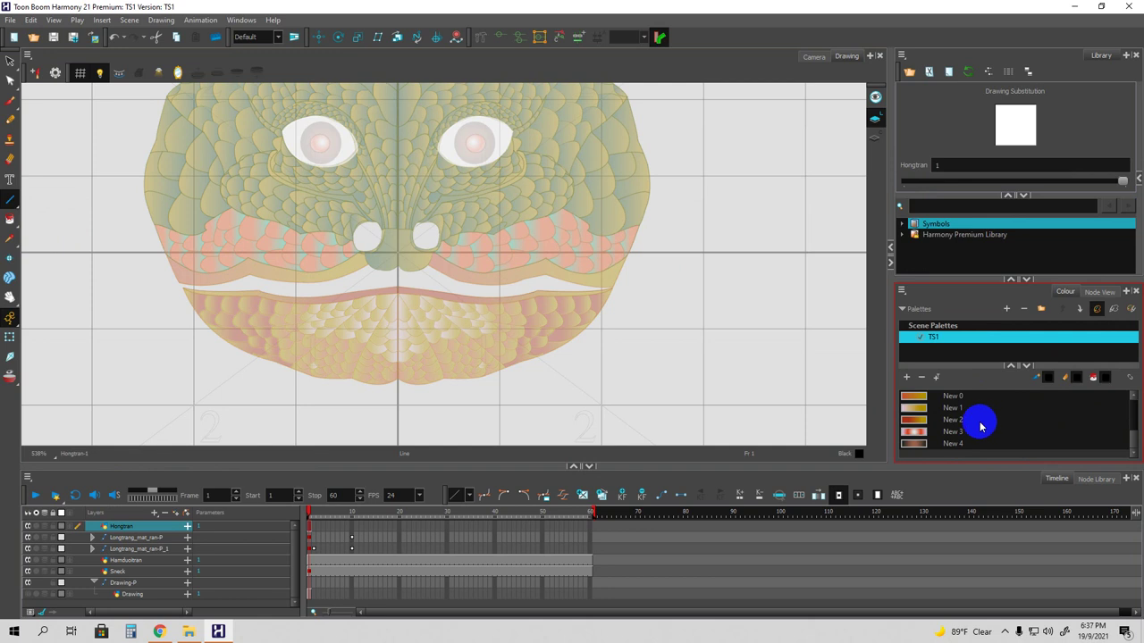
{"action": "left_click", "coordinate": [915, 441]}
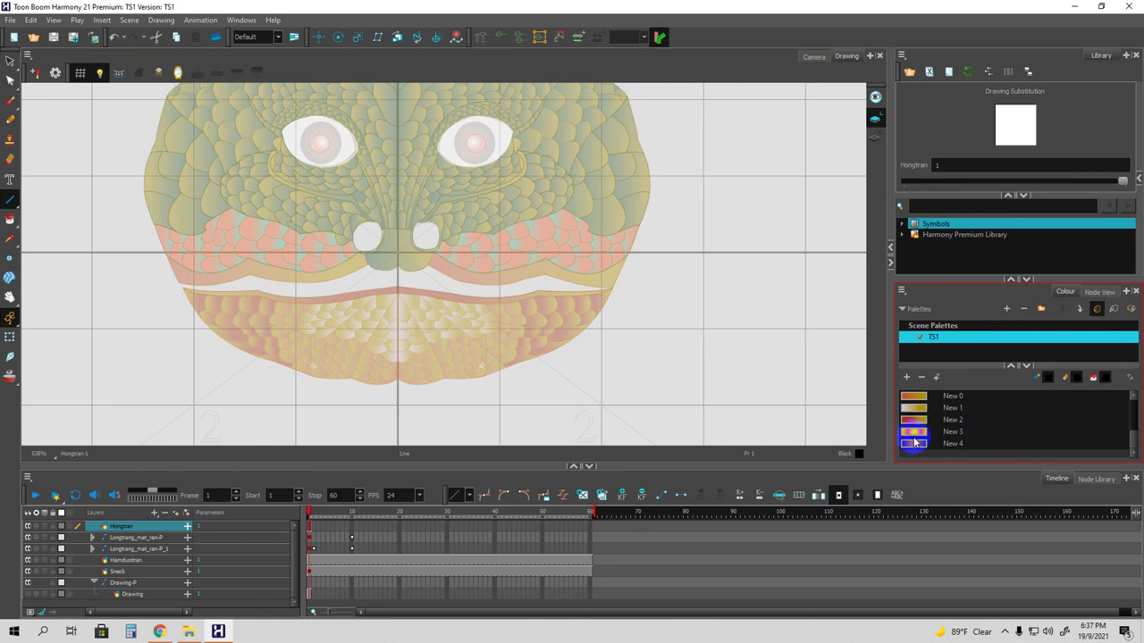
{"action": "left_click", "coordinate": [916, 445]}
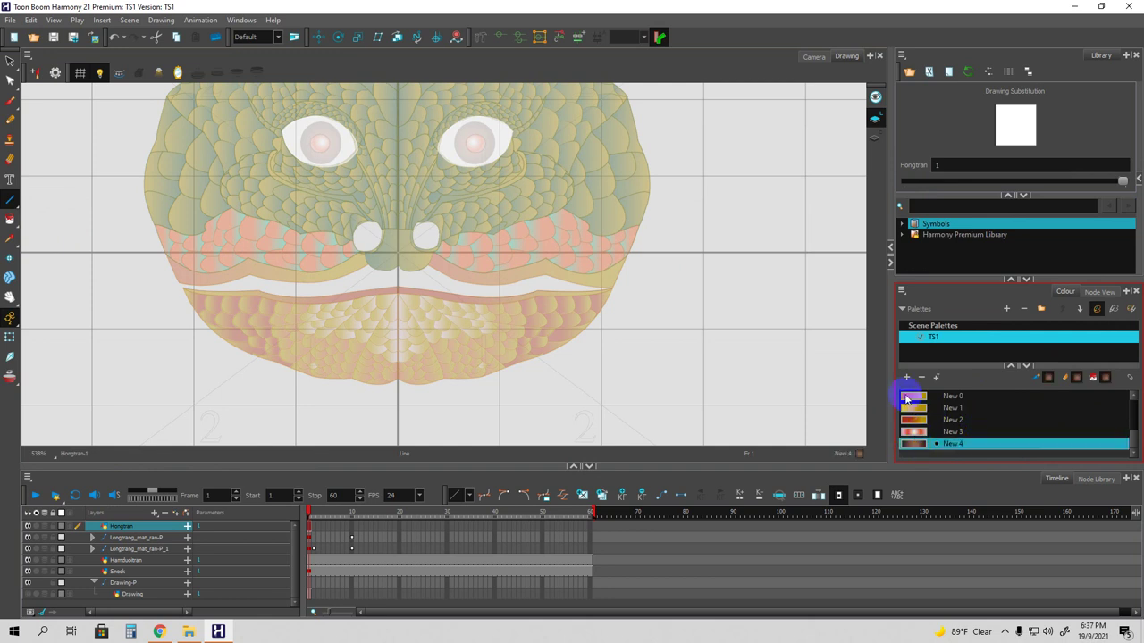
Add a new gradient colour to the TS1 palette and set its lighter stop to purple (R 153, G 32, B 153).
{"action": "left_click", "coordinate": [907, 377]}
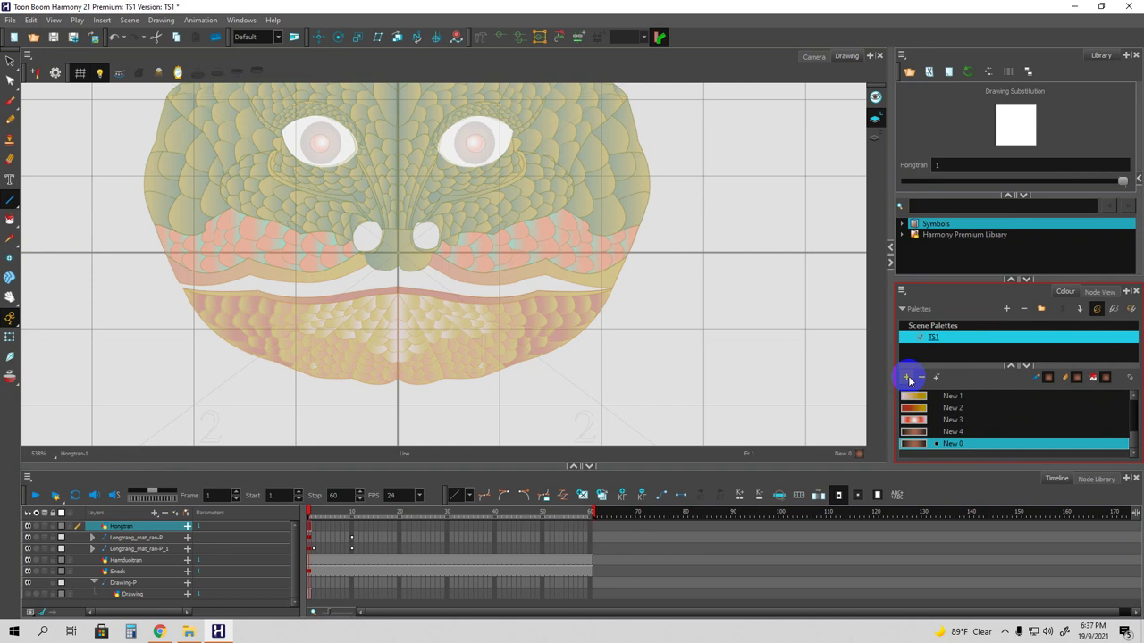
{"action": "double_click", "coordinate": [914, 443]}
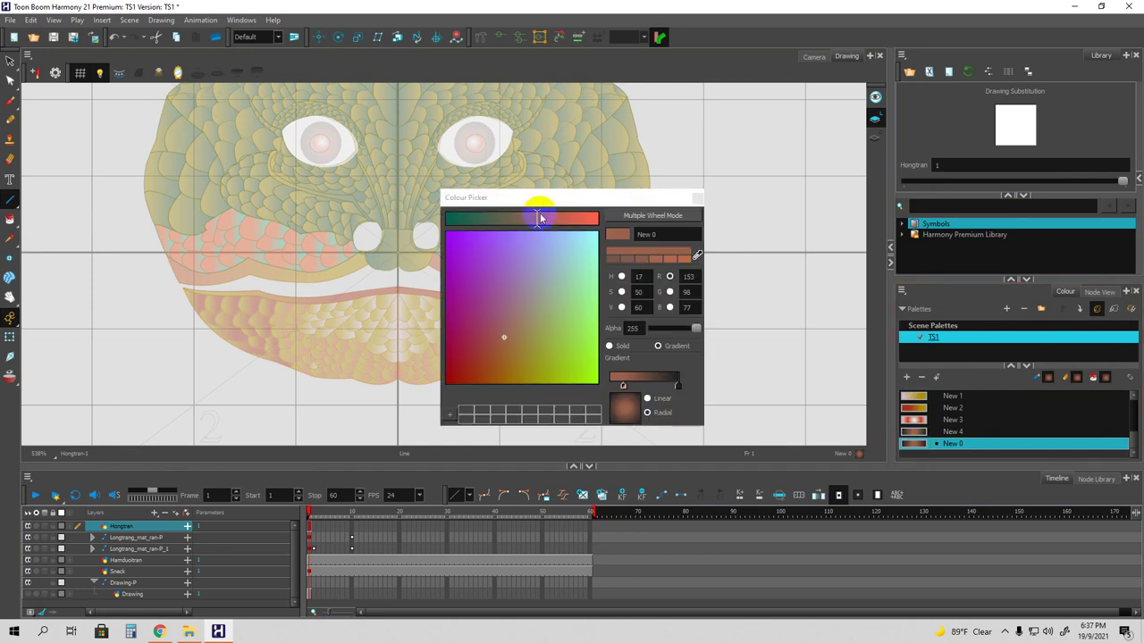
{"action": "left_click_drag", "start_coordinate": [541, 195], "coordinate": [612, 180]}
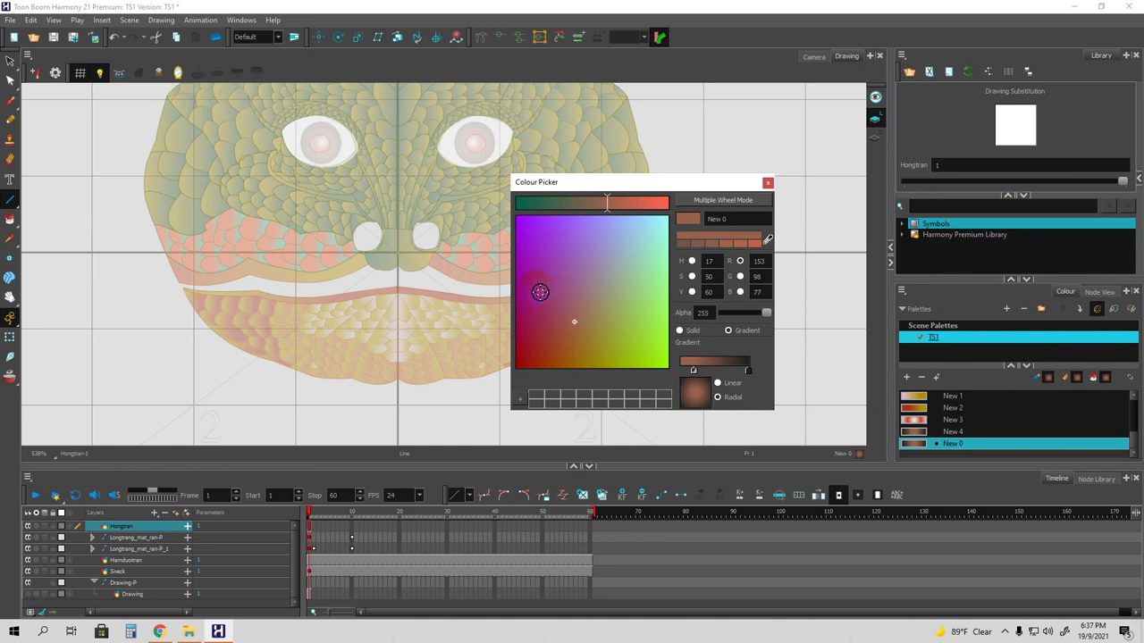
{"action": "left_click", "coordinate": [539, 281]}
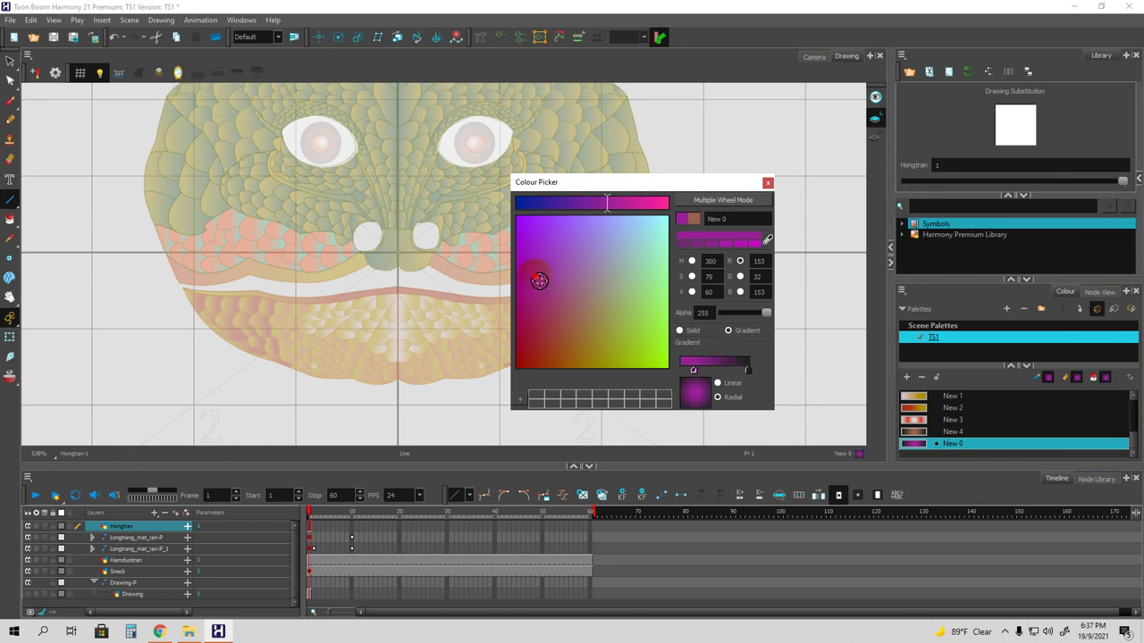
Adjust the purple and near-black stops of the new radial gradient and close the Colour Picker.
{"action": "left_click", "coordinate": [694, 369]}
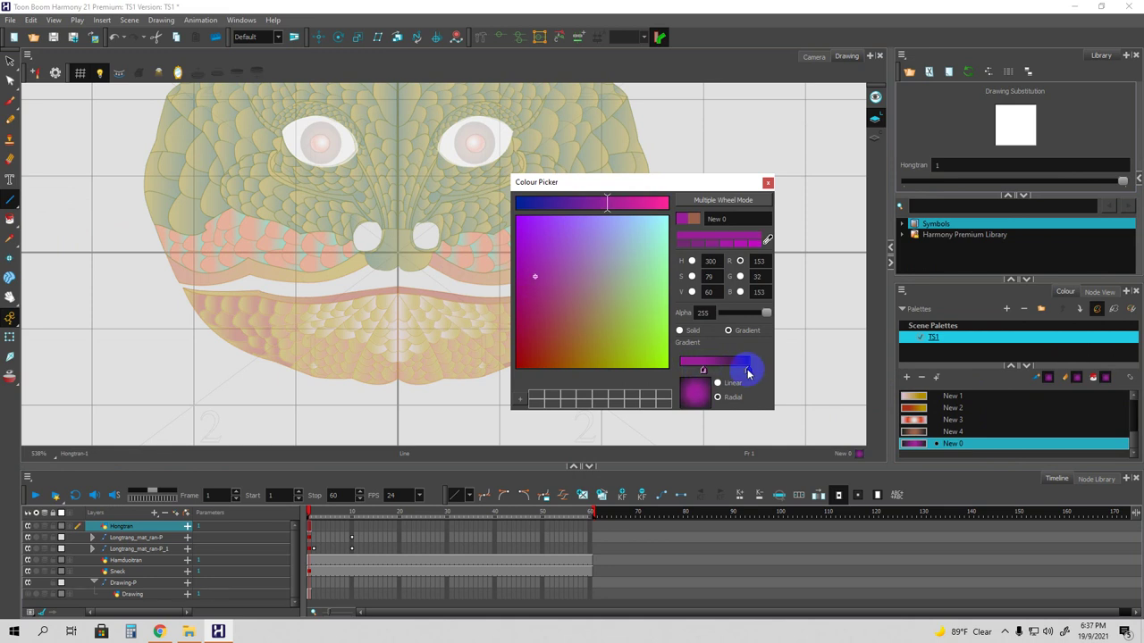
{"action": "left_click", "coordinate": [735, 373]}
{"action": "left_click", "coordinate": [726, 371]}
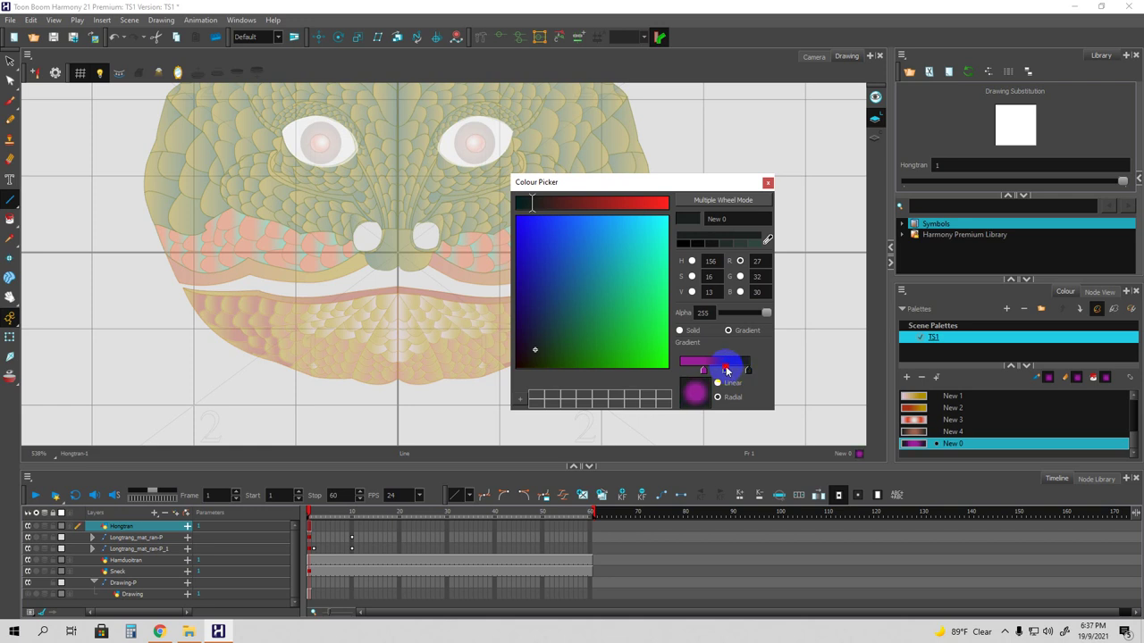
{"action": "left_click", "coordinate": [766, 182]}
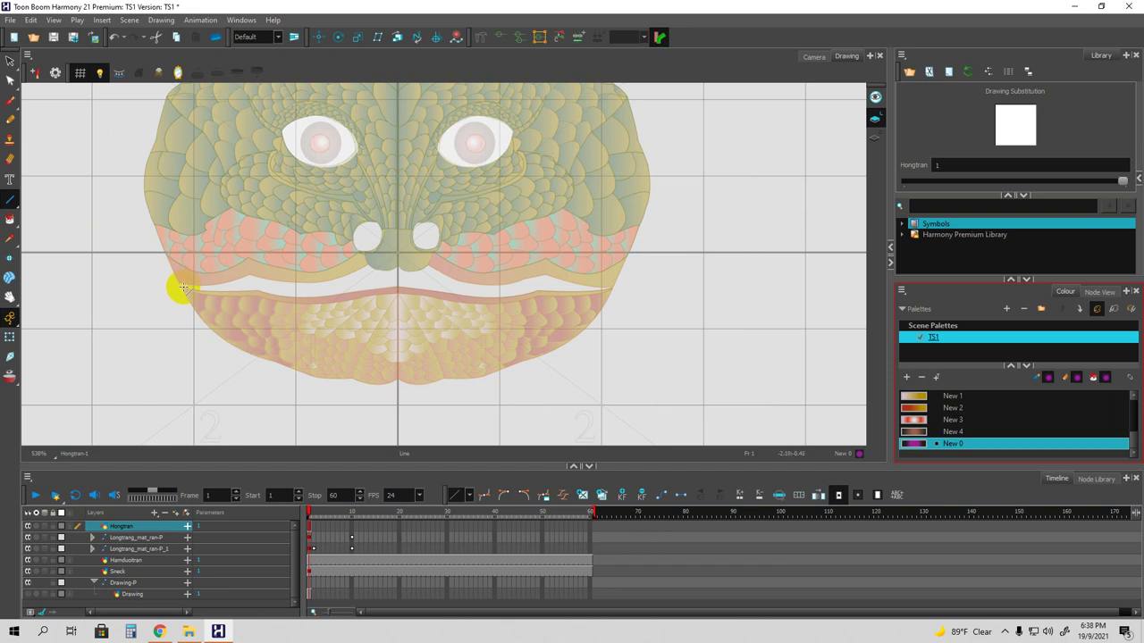
{"action": "mouse_move", "coordinate": [182, 284]}
{"action": "left_mouse_down"}
{"action": "mouse_move", "coordinate": [217, 260]}
{"action": "mouse_move", "coordinate": [369, 235]}
{"action": "mouse_move", "coordinate": [350, 220]}
{"action": "mouse_move", "coordinate": [284, 226]}
{"action": "left_mouse_up"}
{"action": "left_click_drag", "start_coordinate": [386, 242], "coordinate": [351, 234]}
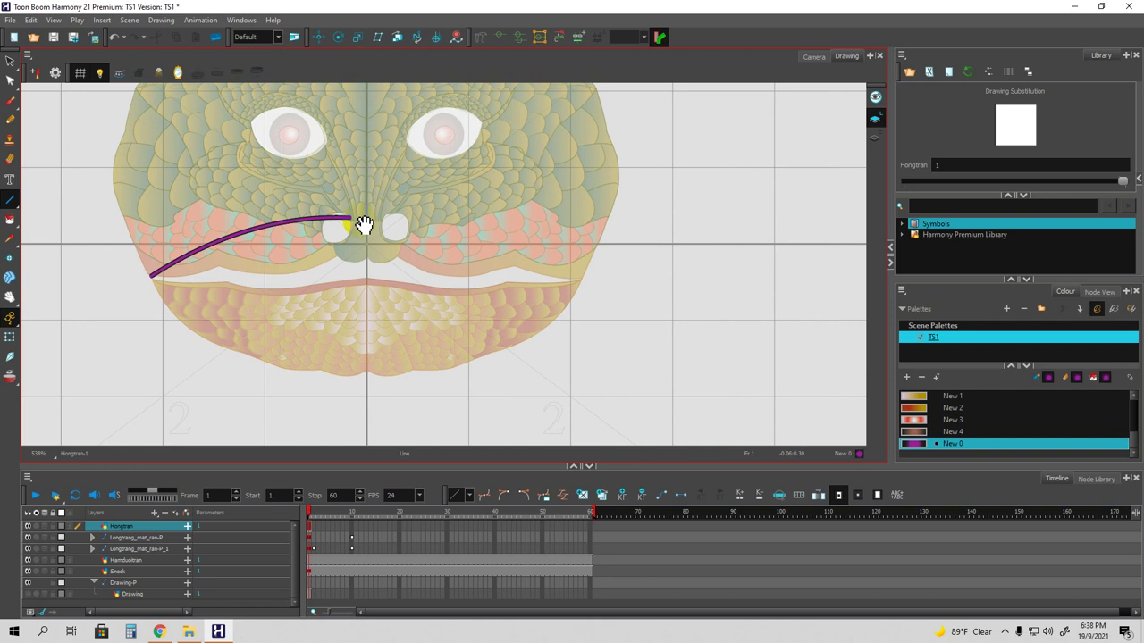
{"action": "left_click_drag", "start_coordinate": [351, 218], "coordinate": [415, 220]}
{"action": "key", "text": "ctrl+z"}
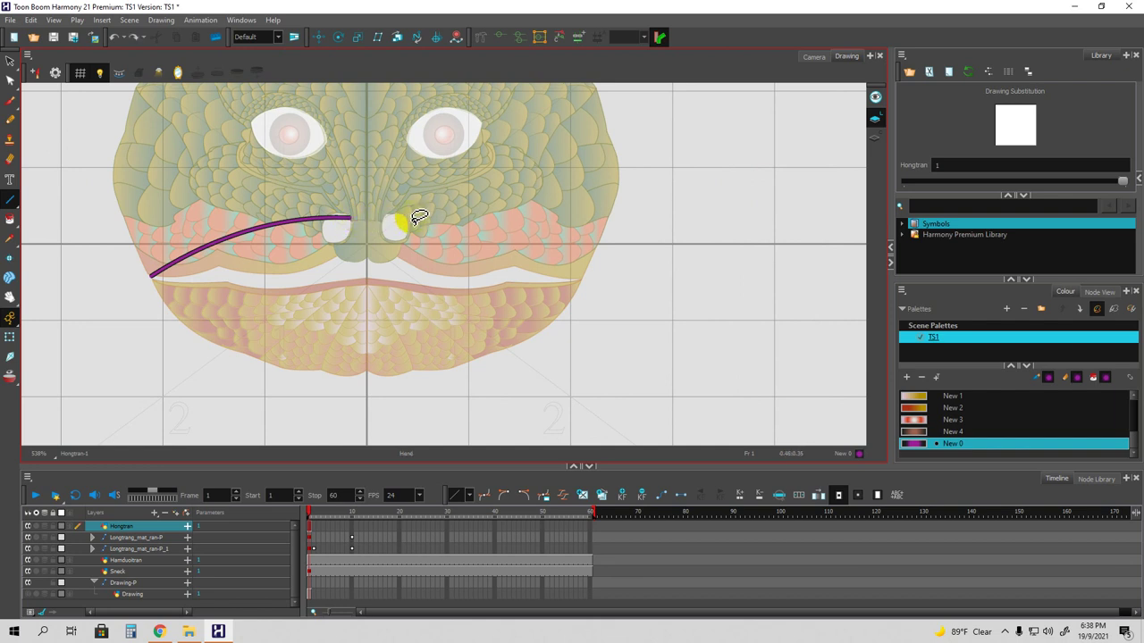
{"action": "key", "text": "ctrl+z"}
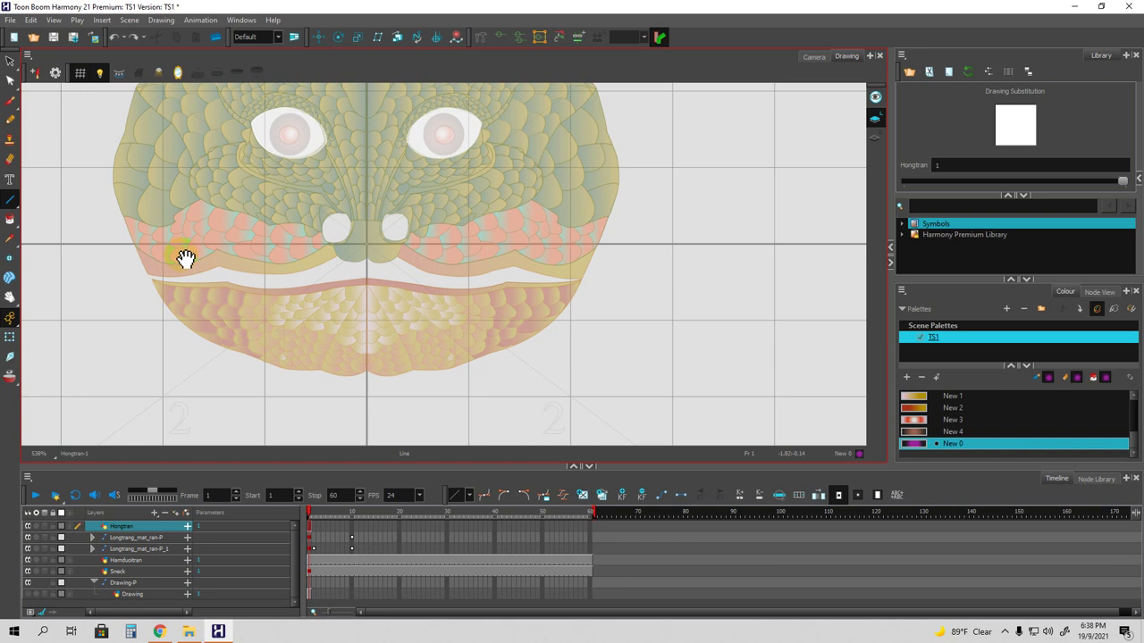
{"action": "mouse_move", "coordinate": [149, 274]}
{"action": "left_mouse_down"}
{"action": "mouse_move", "coordinate": [289, 211]}
{"action": "mouse_move", "coordinate": [343, 205]}
{"action": "mouse_move", "coordinate": [277, 196]}
{"action": "mouse_move", "coordinate": [288, 197]}
{"action": "left_mouse_up"}
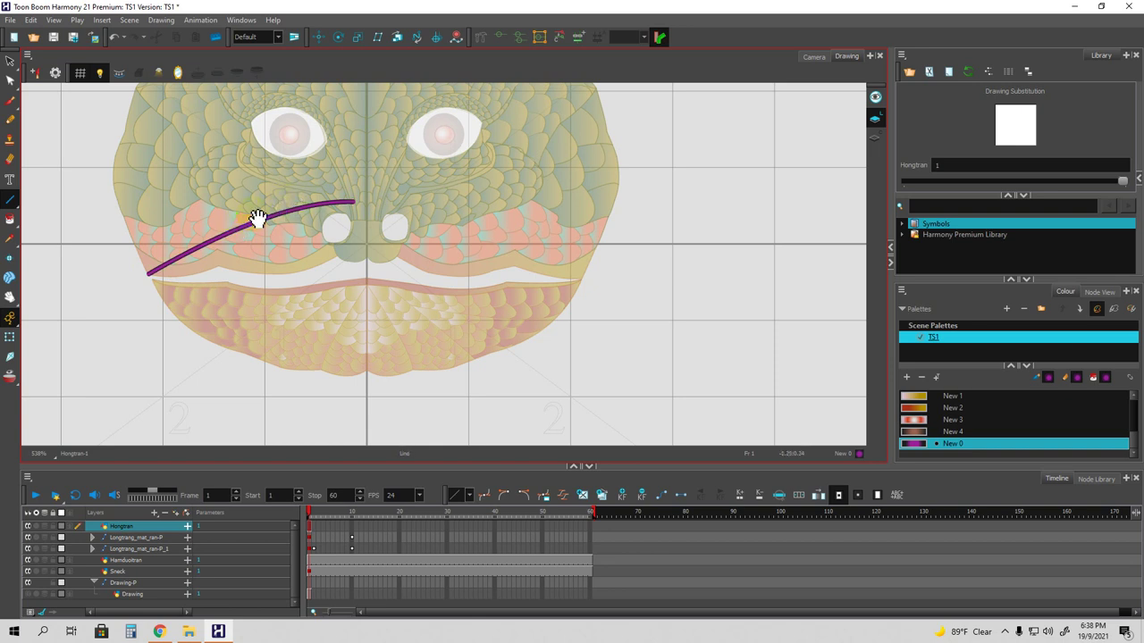
{"action": "key", "text": "ctrl+z"}
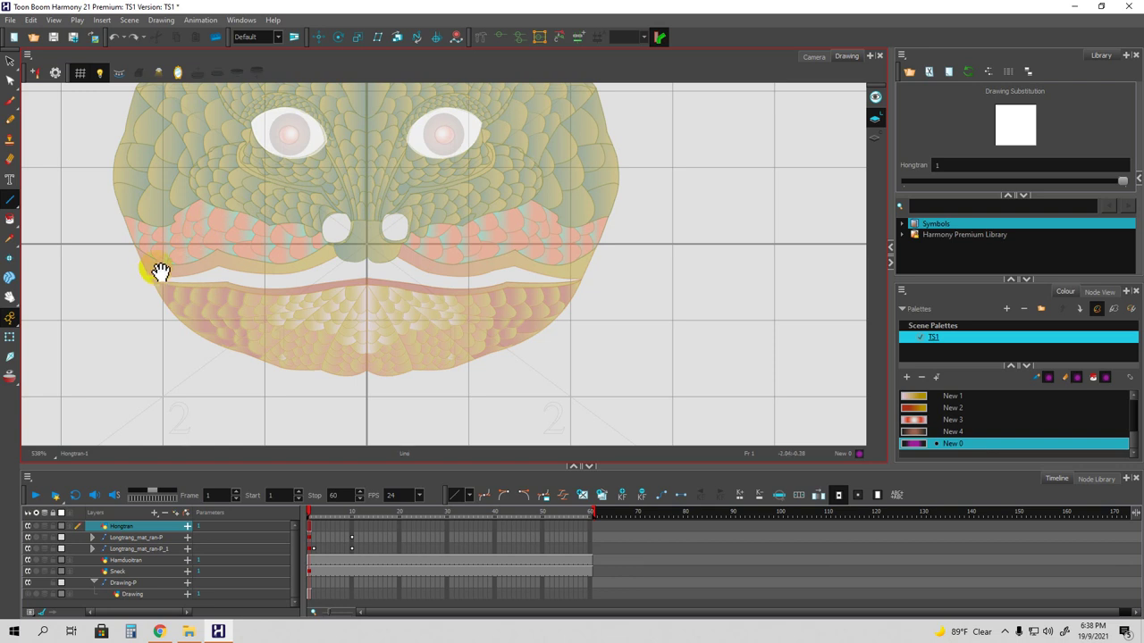
Draw the mouth's upper outline as two curved purple lines arching from the left mouth corner over the nostrils to the right corner.
{"action": "mouse_move", "coordinate": [148, 274]}
{"action": "left_mouse_down"}
{"action": "mouse_move", "coordinate": [199, 224]}
{"action": "mouse_move", "coordinate": [327, 179]}
{"action": "mouse_move", "coordinate": [364, 180]}
{"action": "mouse_move", "coordinate": [250, 176]}
{"action": "mouse_move", "coordinate": [259, 190]}
{"action": "left_mouse_up"}
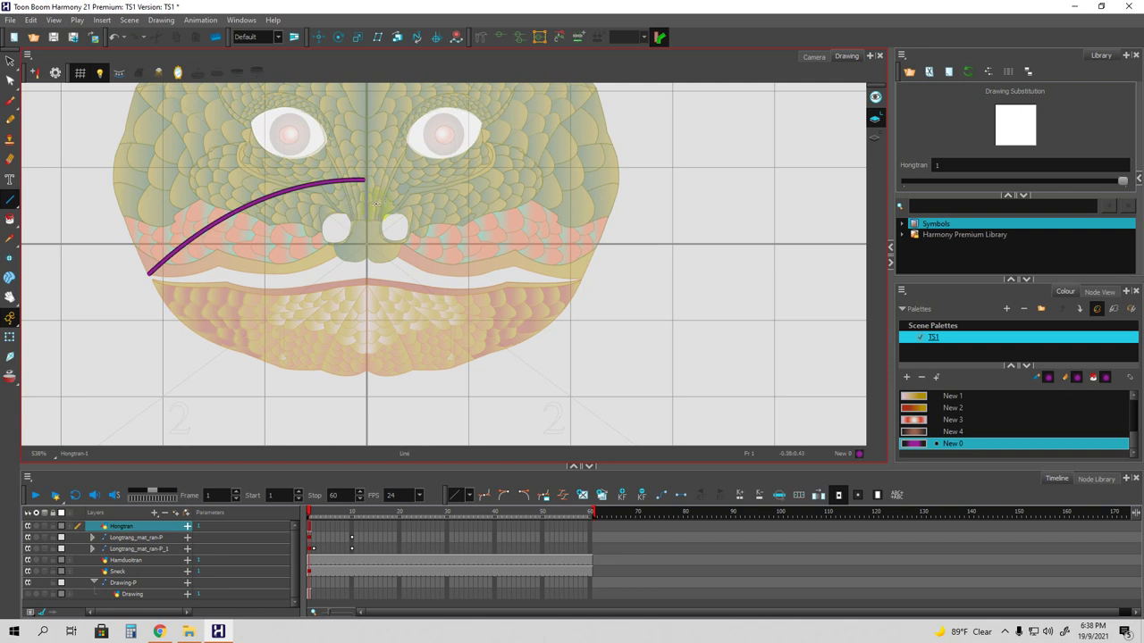
{"action": "left_click_drag", "start_coordinate": [365, 179], "coordinate": [547, 223]}
{"action": "left_click", "coordinate": [666, 189]}
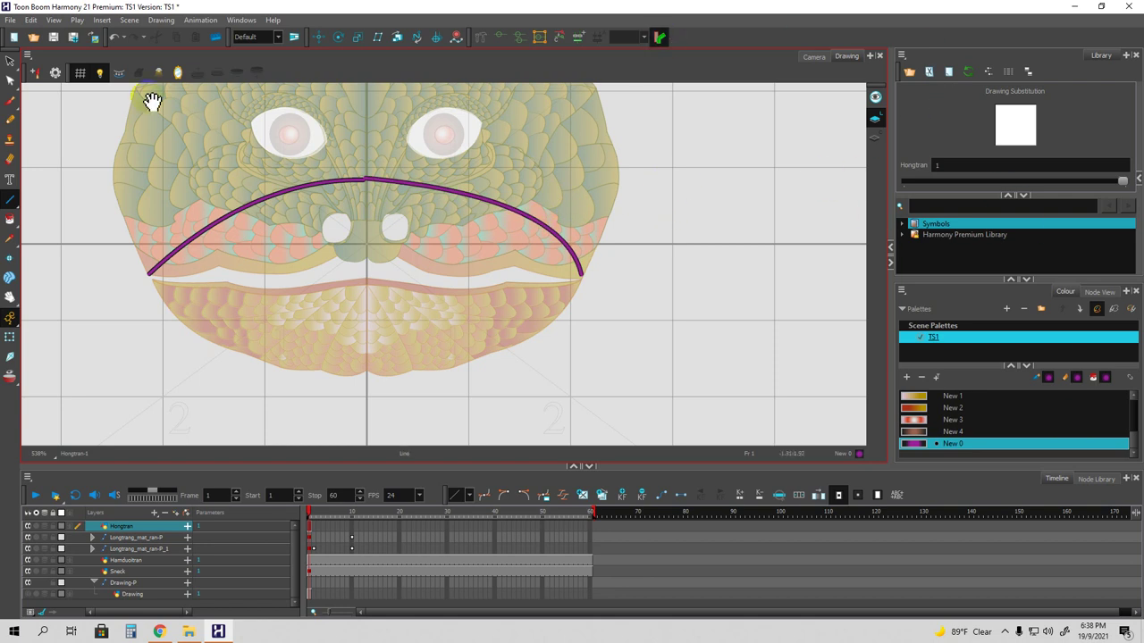
Show the Line tool's properties and turn on its snapping option.
{"action": "left_click", "coordinate": [241, 20]}
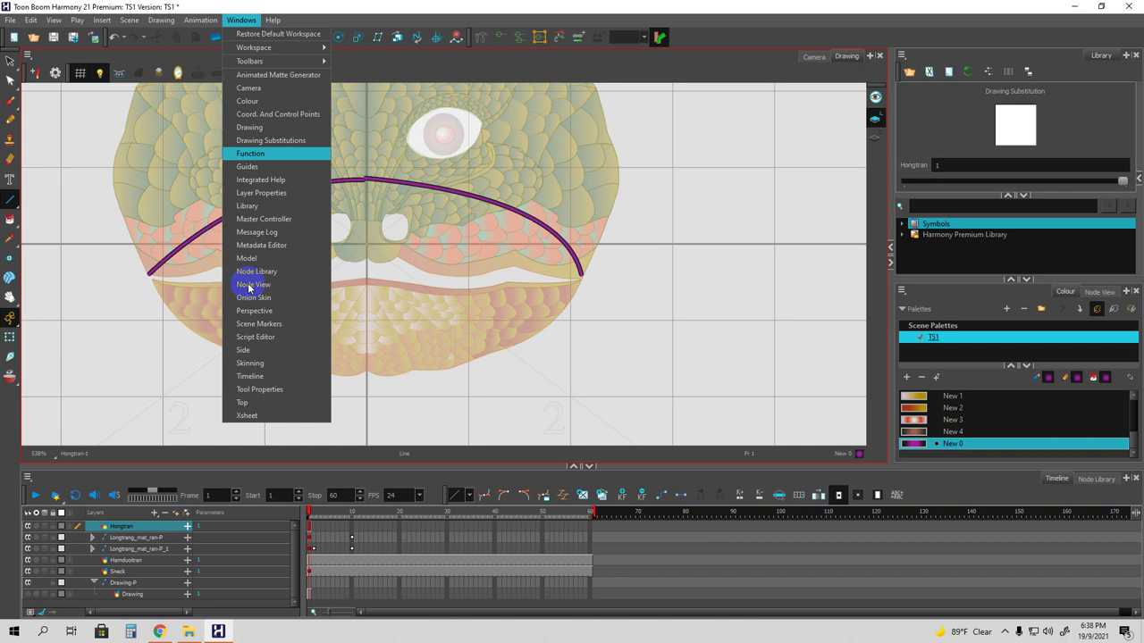
{"action": "left_click", "coordinate": [247, 393]}
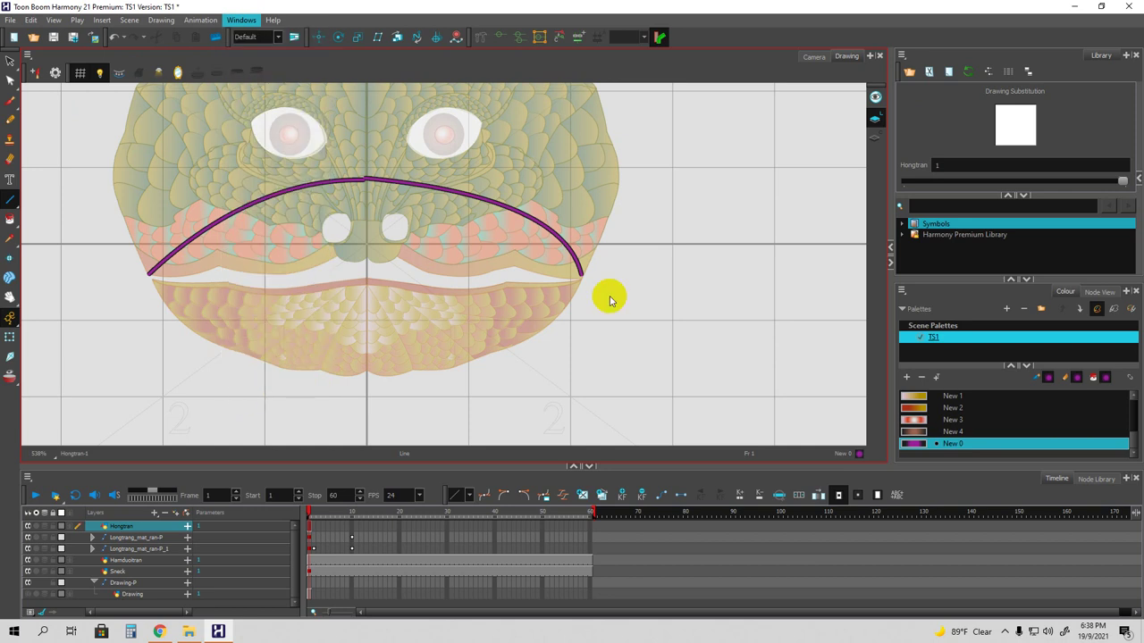
{"action": "left_click", "coordinate": [1017, 164]}
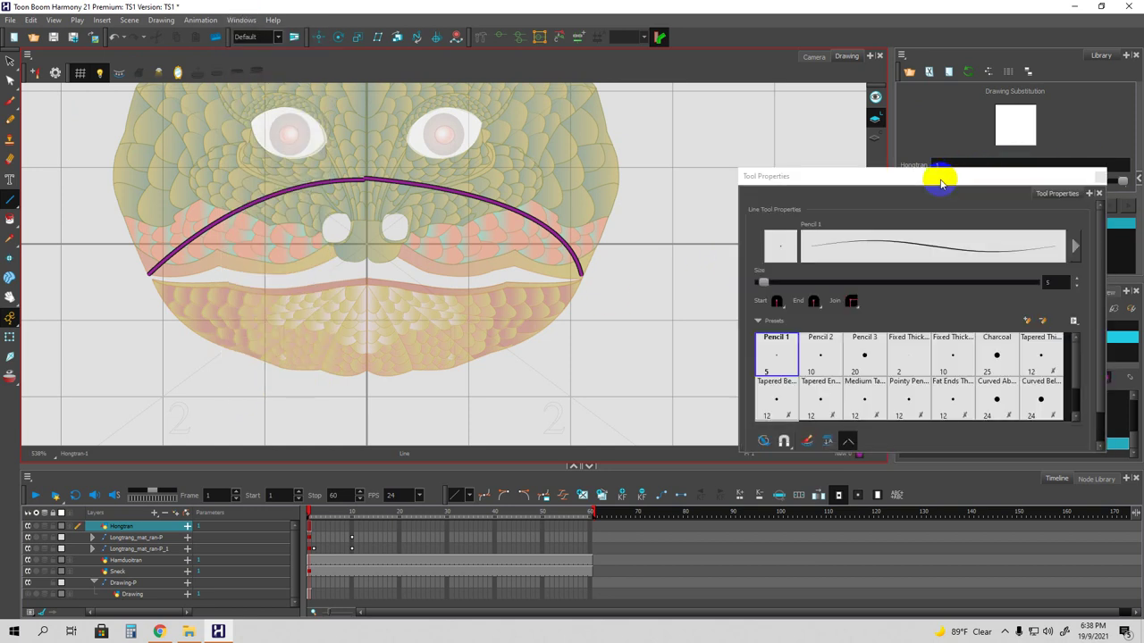
{"action": "scroll", "coordinate": [957, 298], "scroll_direction": "down", "scroll_amount": 1}
{"action": "left_click", "coordinate": [770, 434]}
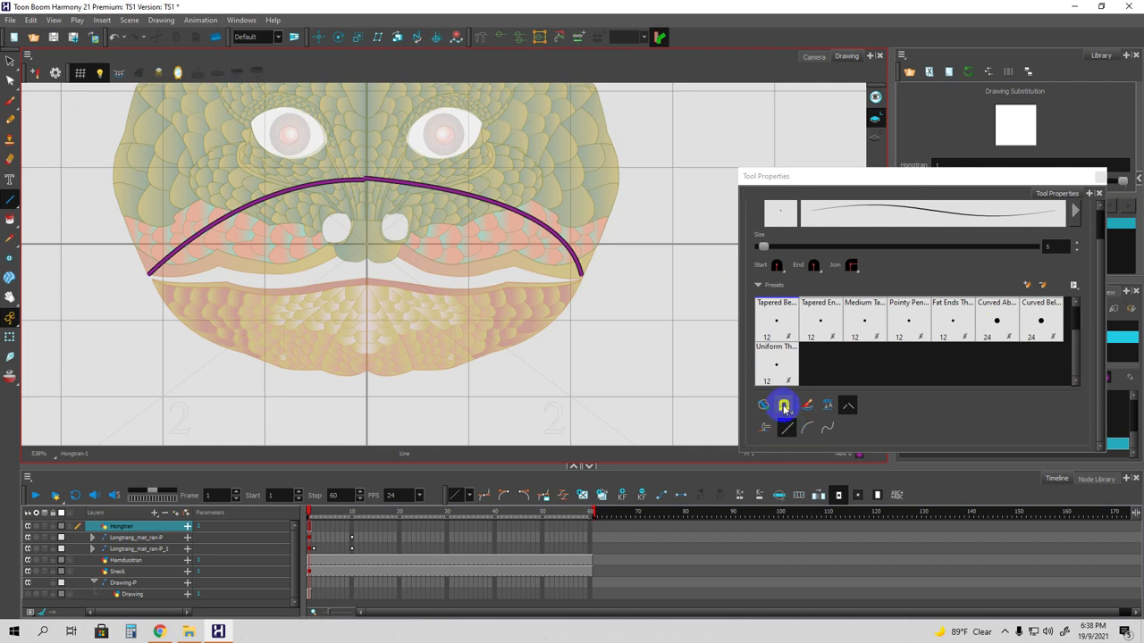
{"action": "left_click", "coordinate": [785, 406]}
{"action": "left_click", "coordinate": [795, 423]}
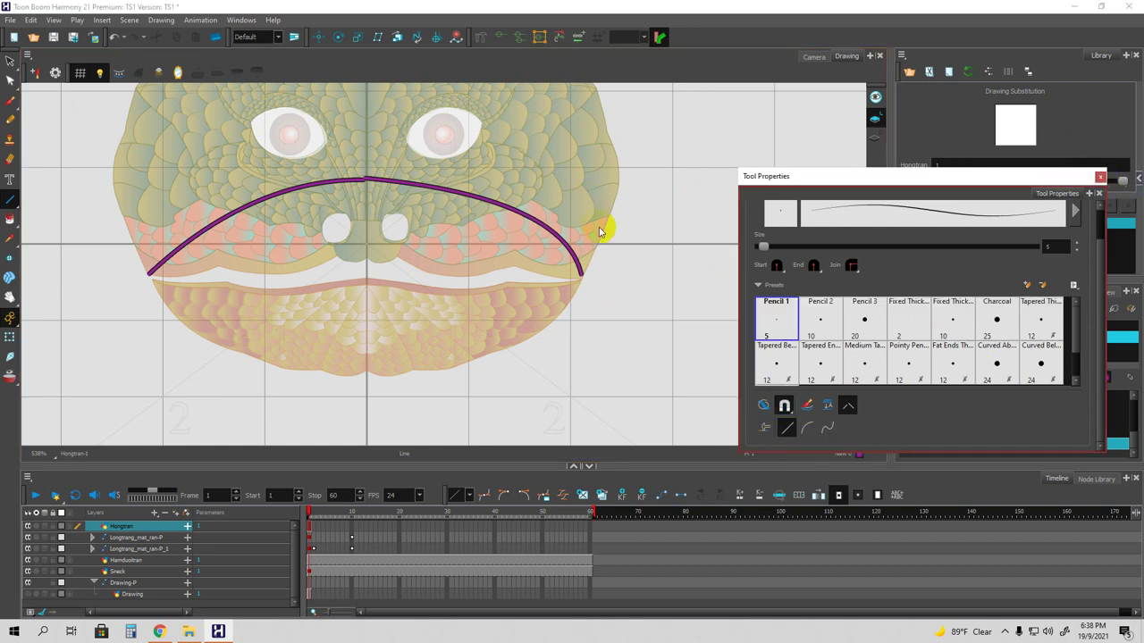
Undo the right half of the upper mouth outline and redraw it as a curve snapped to the left half's end.
{"action": "key", "text": "space"}
{"action": "key", "text": "ctrl+z"}
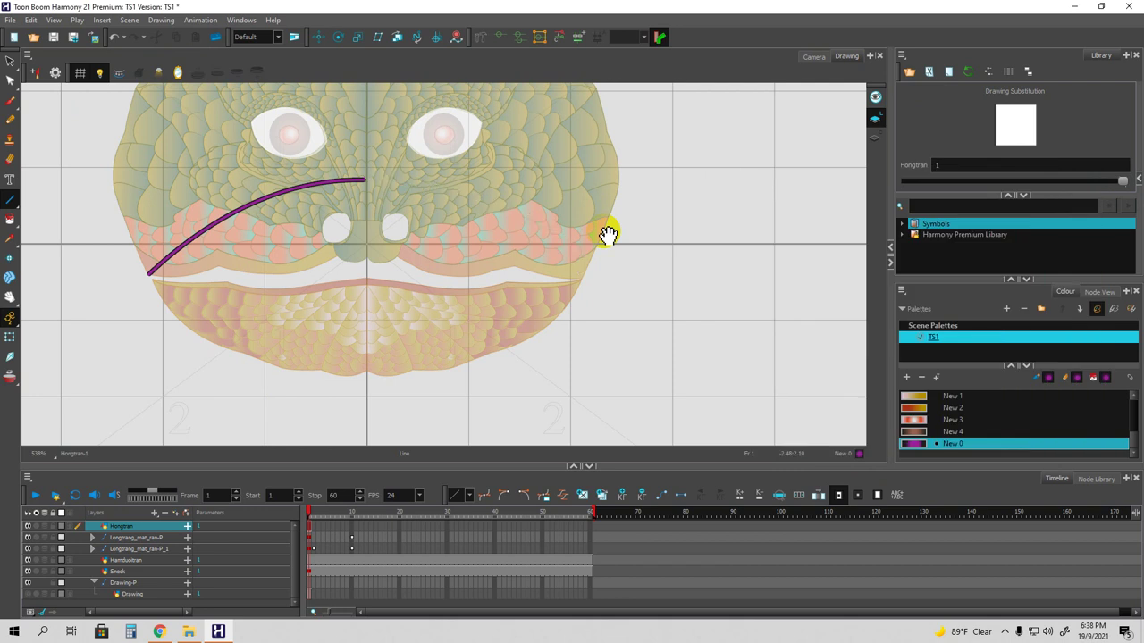
{"action": "left_click_drag", "start_coordinate": [273, 179], "coordinate": [348, 187]}
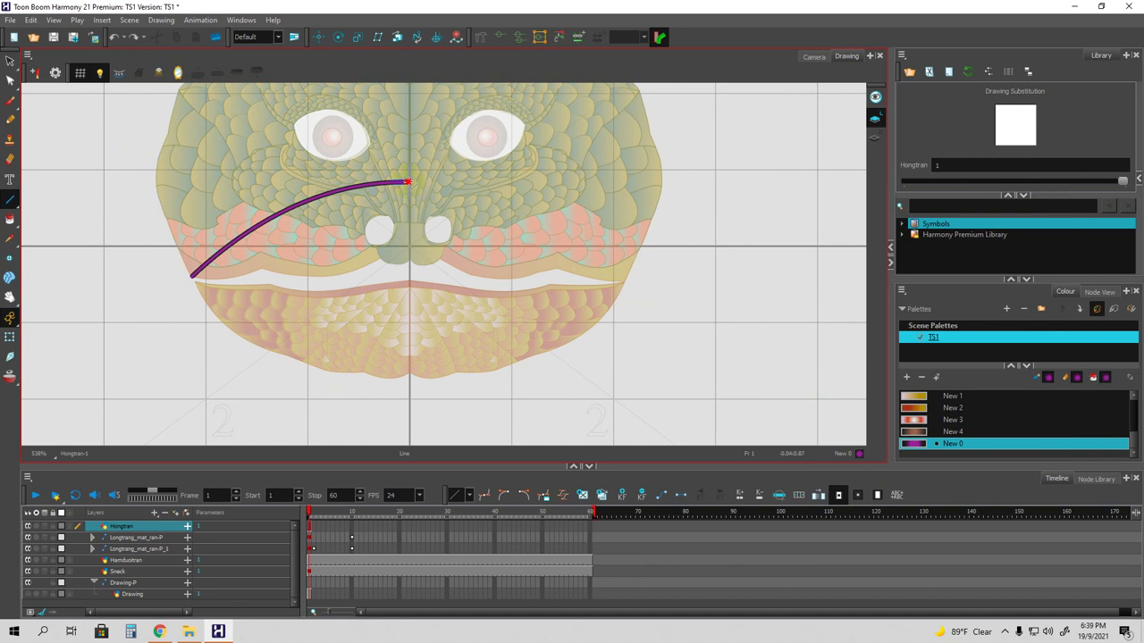
{"action": "left_click_drag", "start_coordinate": [472, 185], "coordinate": [613, 198]}
{"action": "key", "text": "space"}
{"action": "left_click_drag", "start_coordinate": [500, 247], "coordinate": [516, 229]}
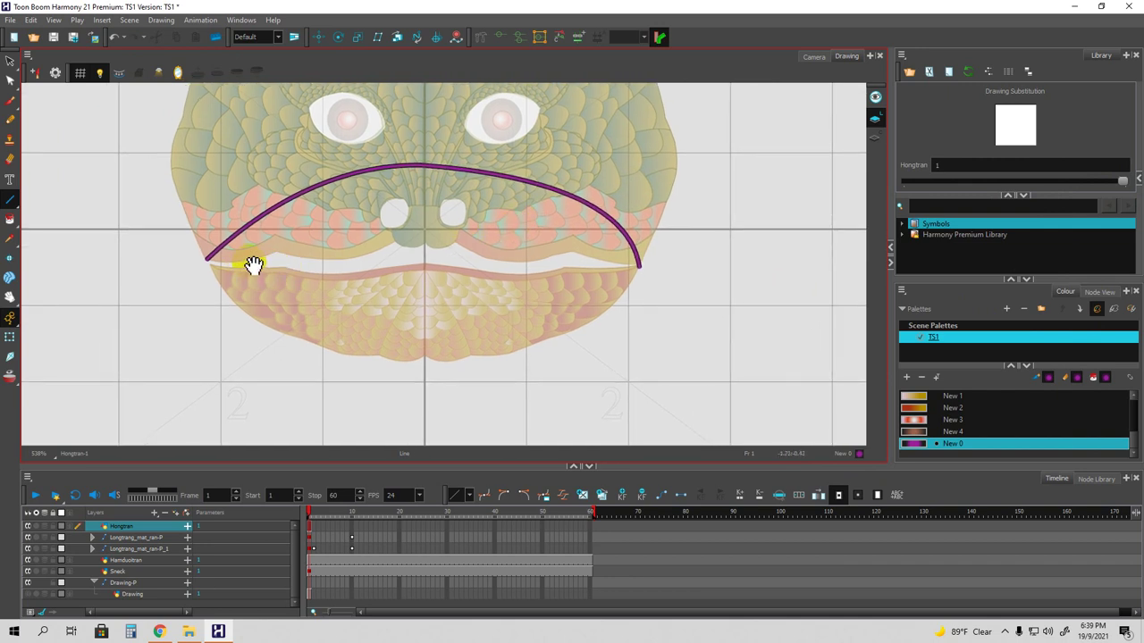
Close the mouth shape with a curved lower line between both corners and fill it with the purple gradient.
{"action": "mouse_move", "coordinate": [206, 259]}
{"action": "left_mouse_down"}
{"action": "mouse_move", "coordinate": [354, 303]}
{"action": "mouse_move", "coordinate": [506, 304]}
{"action": "mouse_move", "coordinate": [637, 265]}
{"action": "mouse_move", "coordinate": [546, 333]}
{"action": "mouse_move", "coordinate": [458, 370]}
{"action": "left_mouse_up"}
{"action": "left_click_drag", "start_coordinate": [466, 288], "coordinate": [481, 304]}
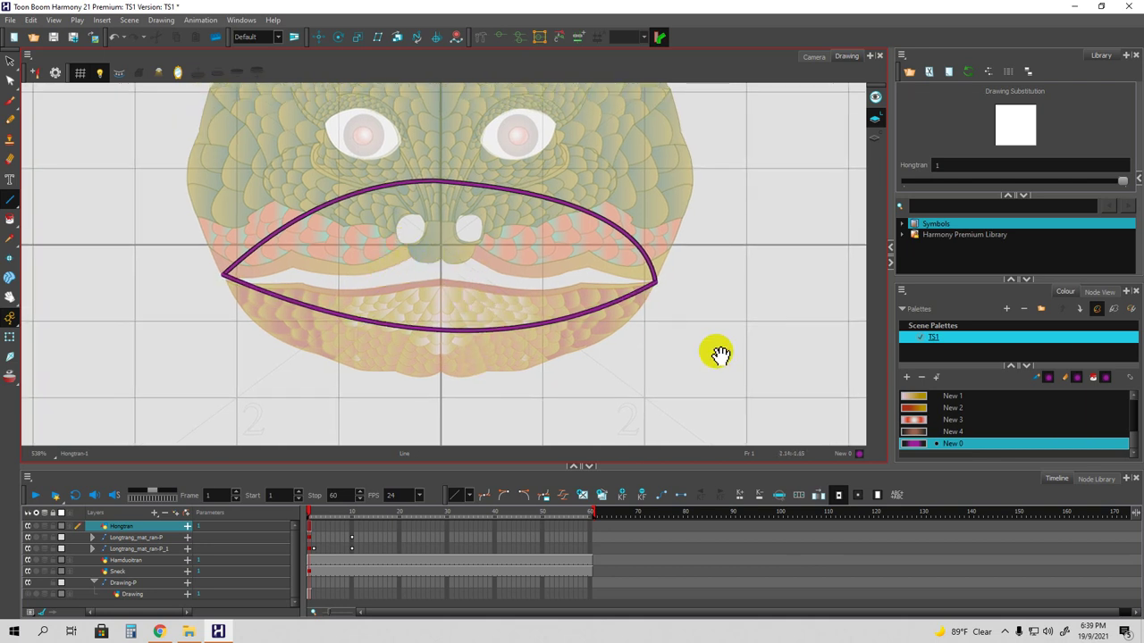
{"action": "key", "text": "alt+i"}
{"action": "left_click", "coordinate": [460, 274]}
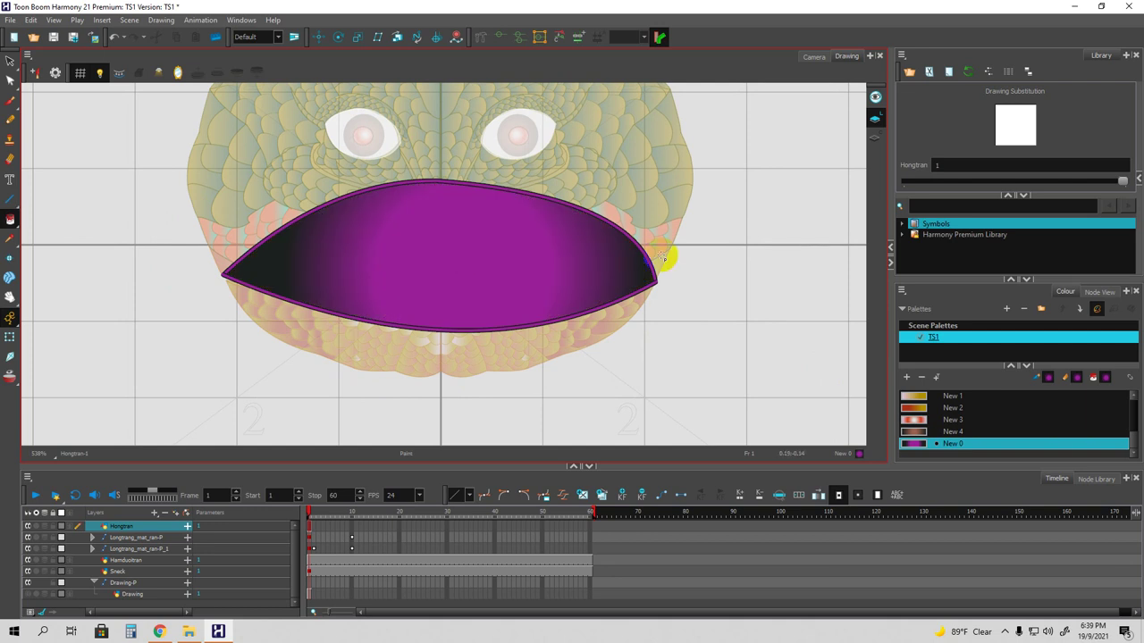
Delete both halves of the upper outline stroke from the purple mouth shape using the Select tool.
{"action": "left_click", "coordinate": [10, 62]}
{"action": "left_click", "coordinate": [306, 216]}
{"action": "left_click", "coordinate": [390, 221]}
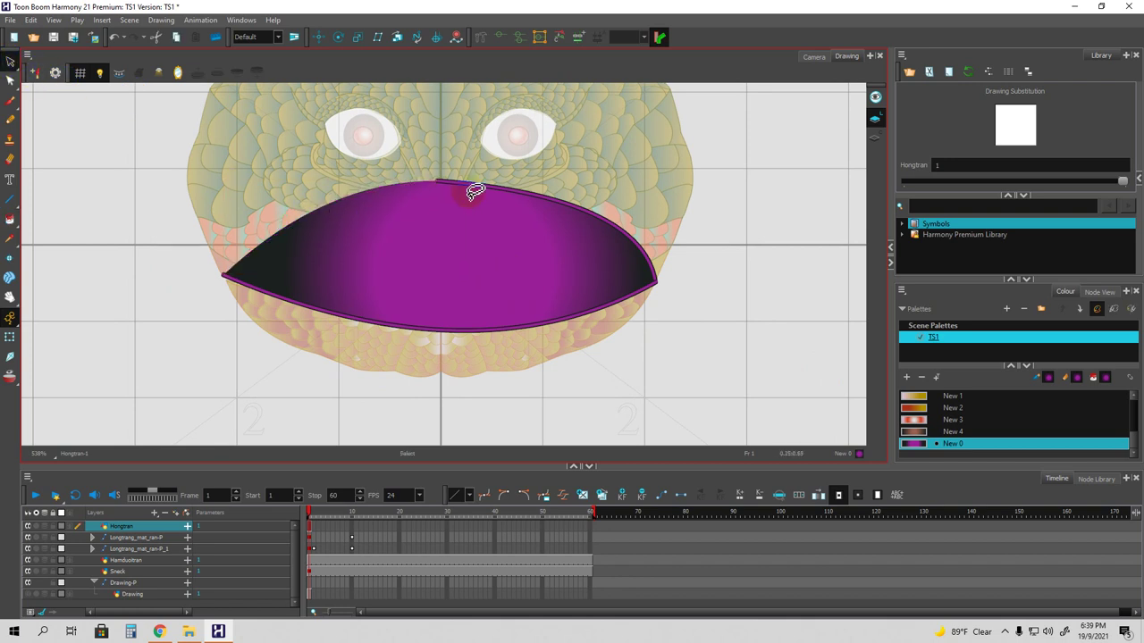
{"action": "left_click", "coordinate": [482, 183]}
{"action": "left_click", "coordinate": [405, 327]}
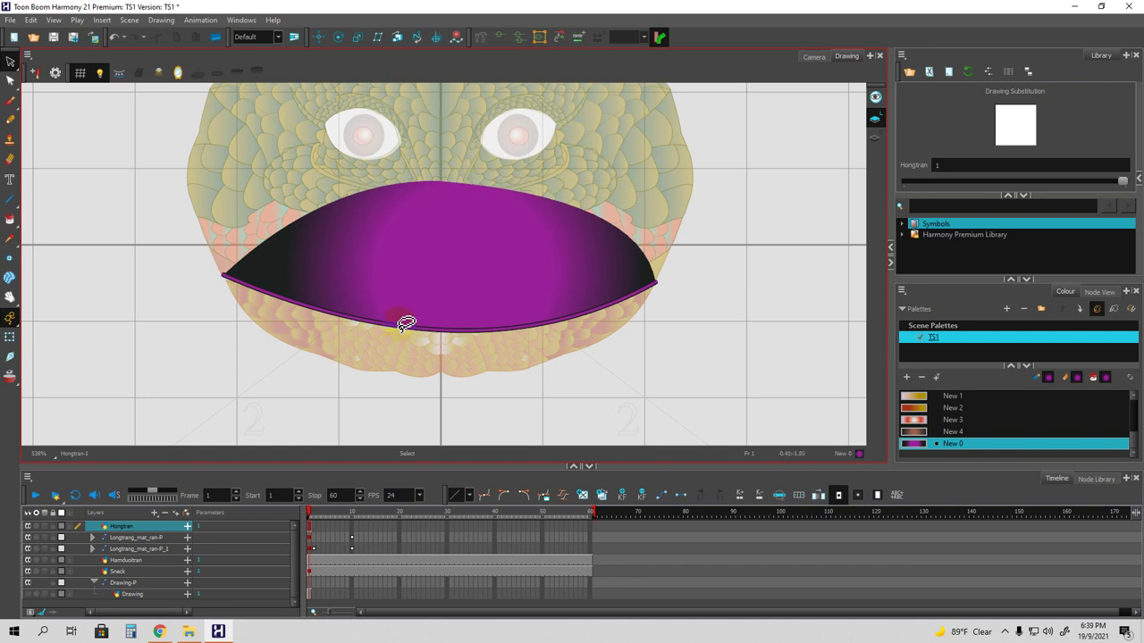
{"action": "key", "text": "Delete"}
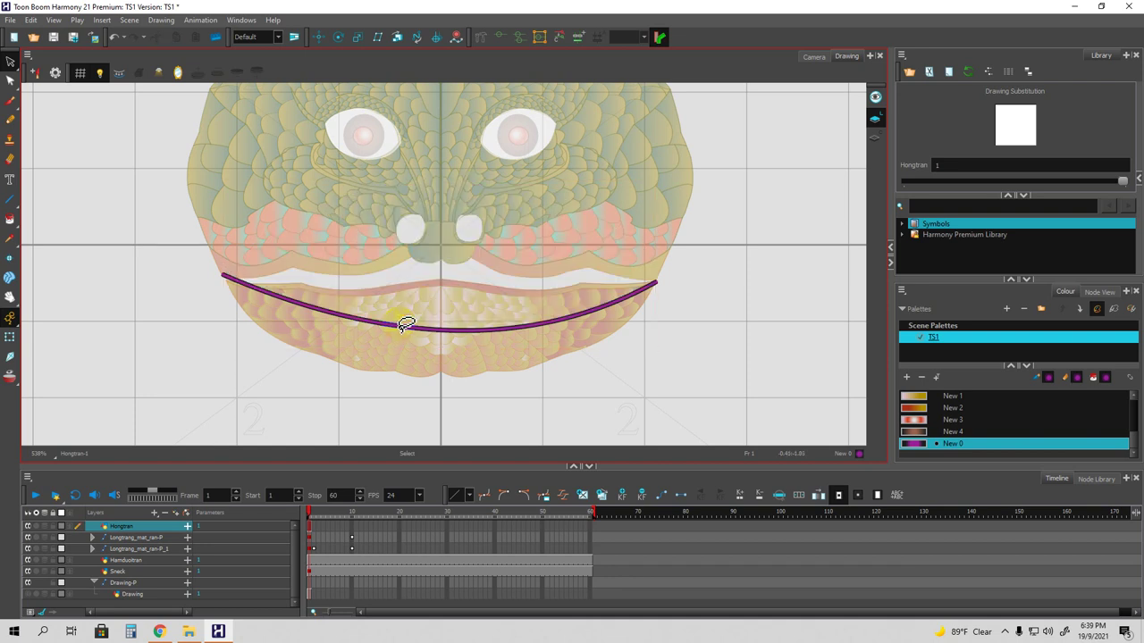
{"action": "key", "text": "ctrl+z"}
Delete the lower outline stroke of the mouth shape, keeping the gradient fill.
{"action": "left_click", "coordinate": [386, 325]}
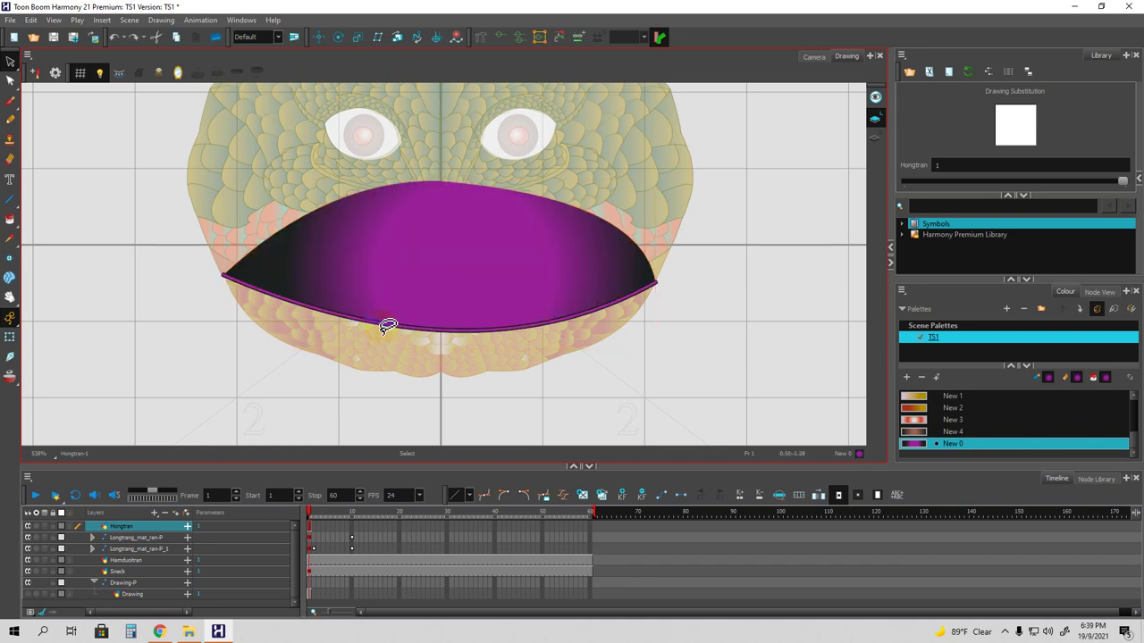
{"action": "left_click", "coordinate": [388, 323]}
{"action": "key", "text": "Delete"}
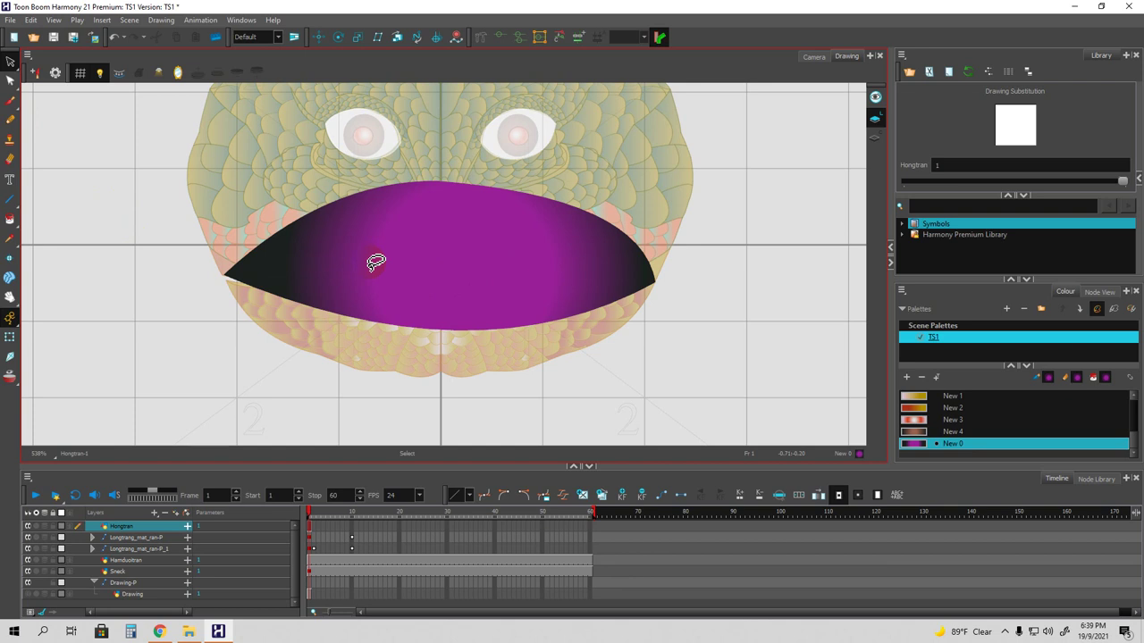
Enlarge the timeline area and expand the Hongtran layer's parameters.
{"action": "left_click_drag", "start_coordinate": [248, 467], "coordinate": [257, 393]}
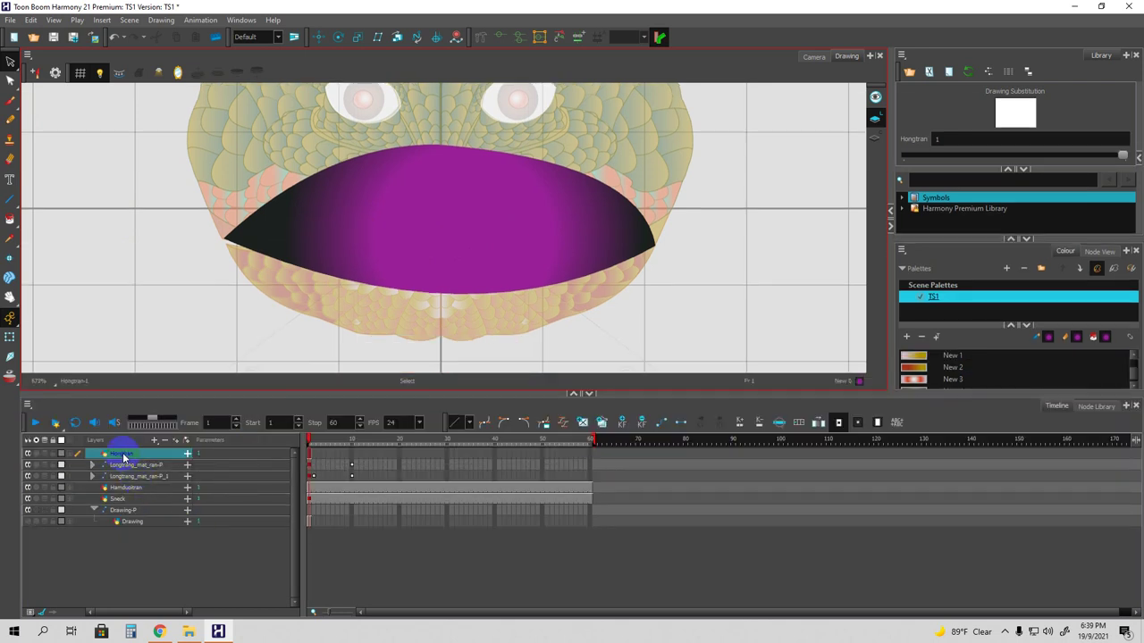
{"action": "left_click", "coordinate": [188, 457]}
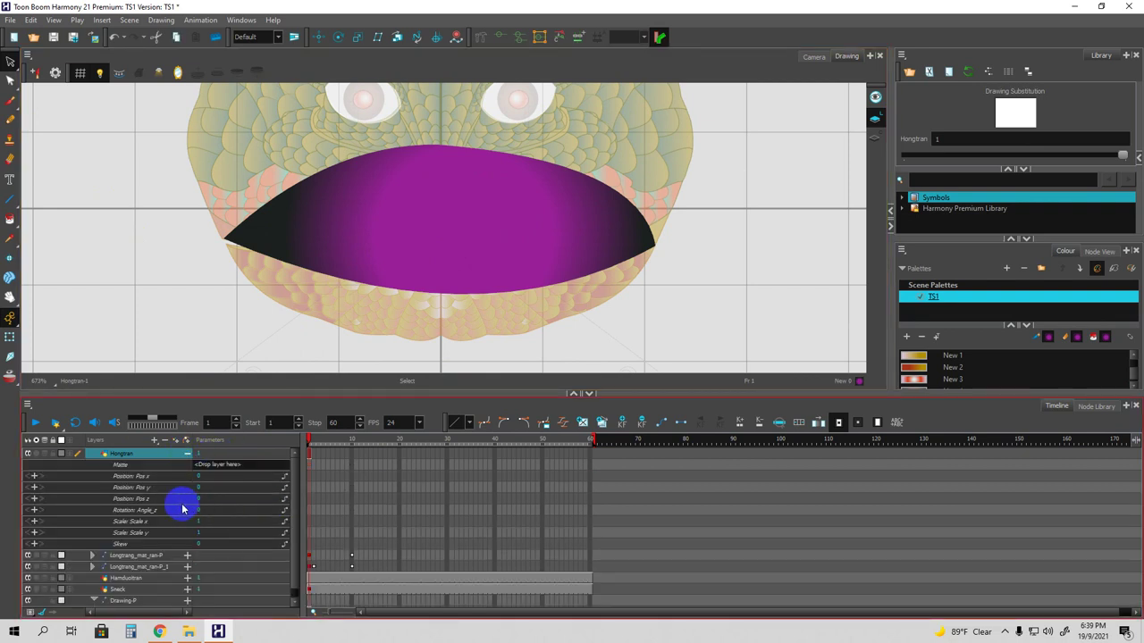
{"action": "right_click", "coordinate": [285, 504]}
{"action": "left_click", "coordinate": [281, 504]}
{"action": "left_click", "coordinate": [284, 504]}
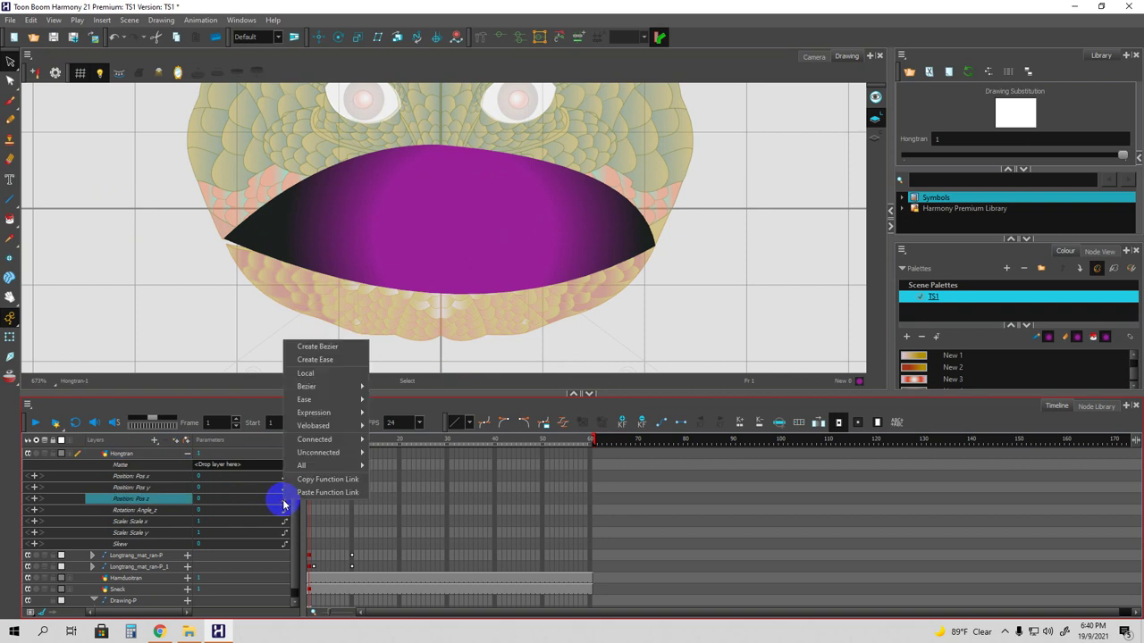
{"action": "left_click", "coordinate": [221, 505]}
Set the Hongtran layer's Position Pos z to 0.0030.
{"action": "left_click", "coordinate": [205, 499]}
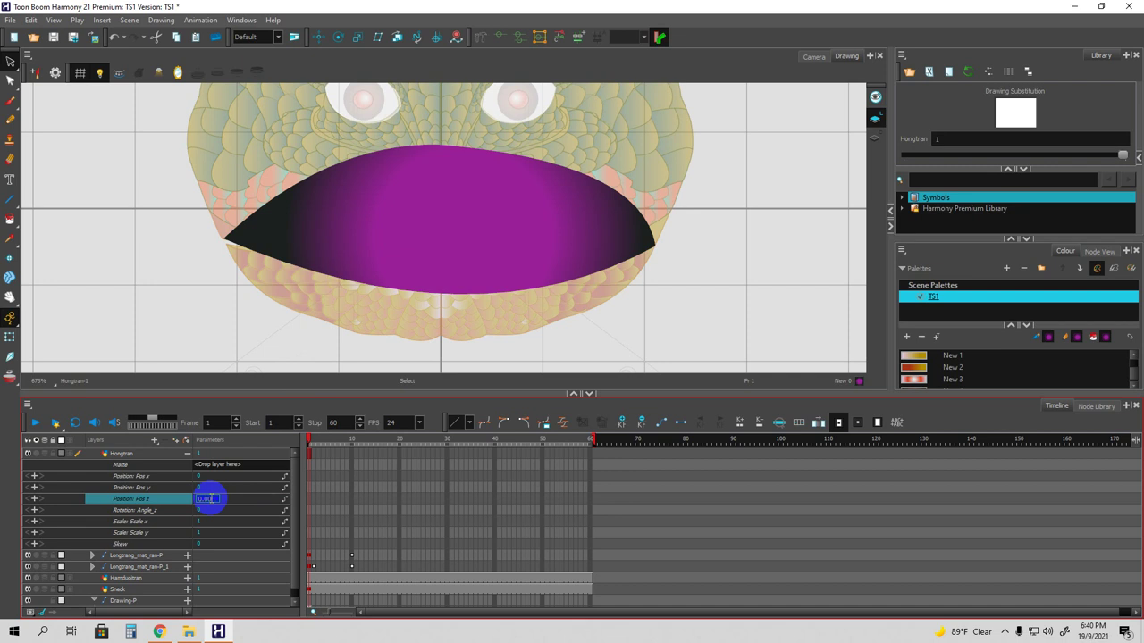
{"action": "key", "text": "Return"}
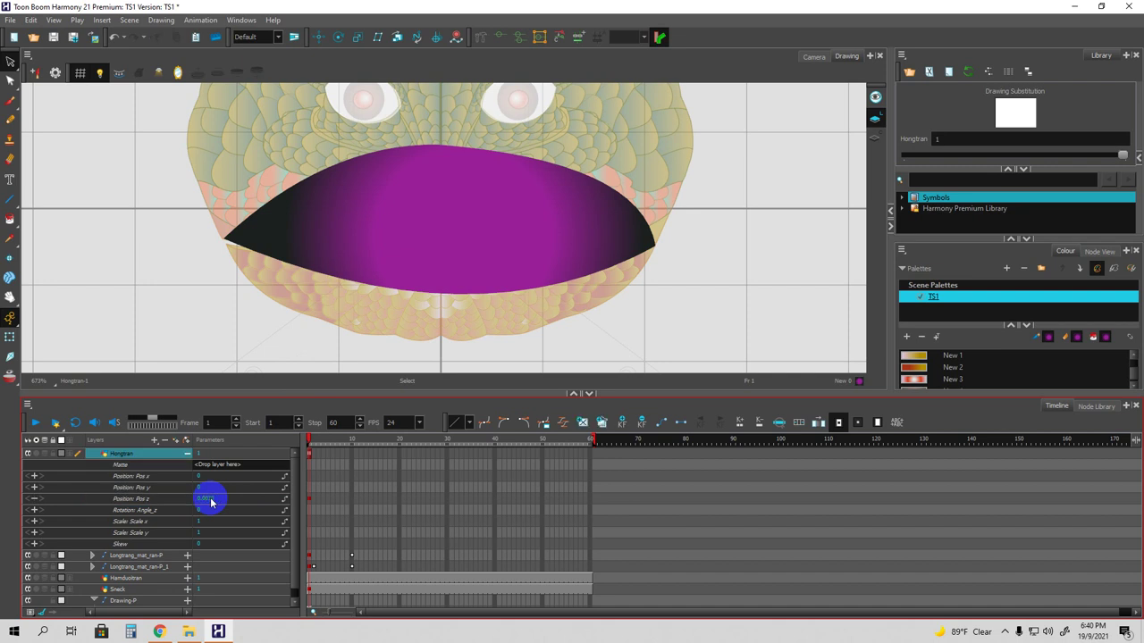
{"action": "left_click", "coordinate": [304, 245]}
{"action": "scroll", "coordinate": [439, 245], "scroll_direction": "down", "scroll_amount": 1}
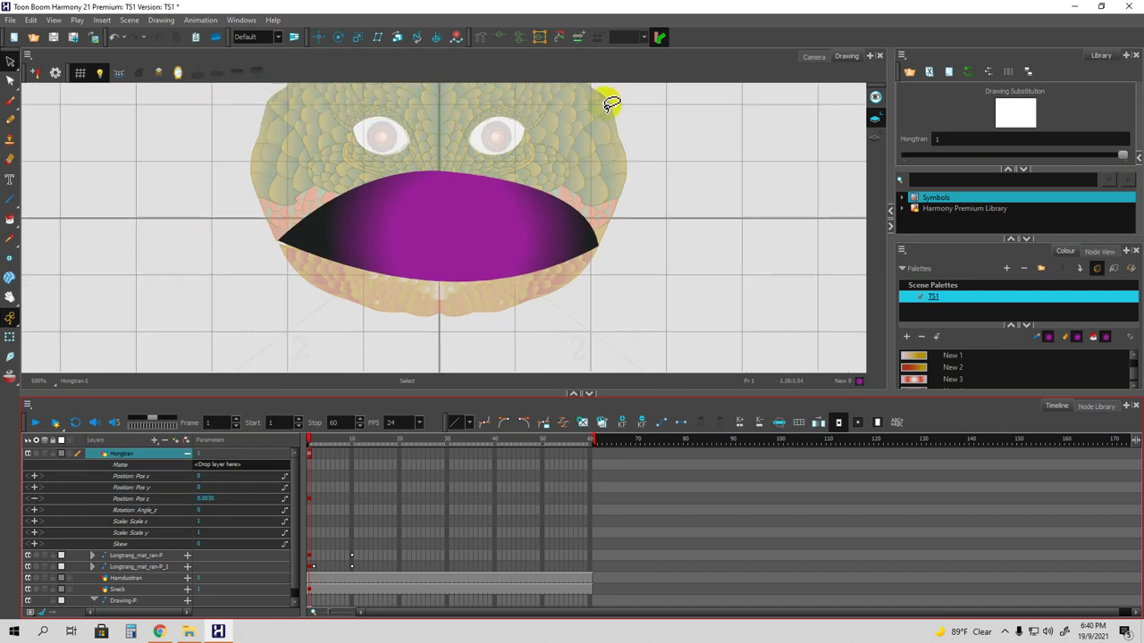
Nudge the purple mouth shape slightly to the left in the camera view and save the scene.
{"action": "left_click", "coordinate": [811, 57]}
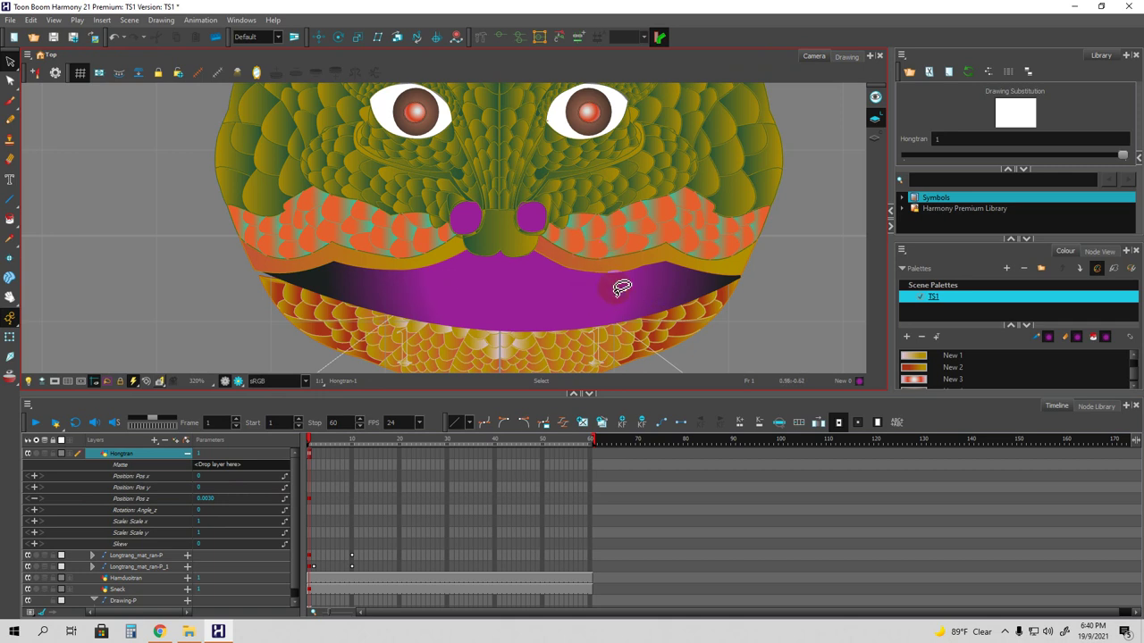
{"action": "left_click", "coordinate": [577, 292]}
{"action": "mouse_move", "coordinate": [561, 300]}
{"action": "left_mouse_down"}
{"action": "mouse_move", "coordinate": [542, 269]}
{"action": "mouse_move", "coordinate": [539, 304]}
{"action": "mouse_move", "coordinate": [538, 291]}
{"action": "left_mouse_up"}
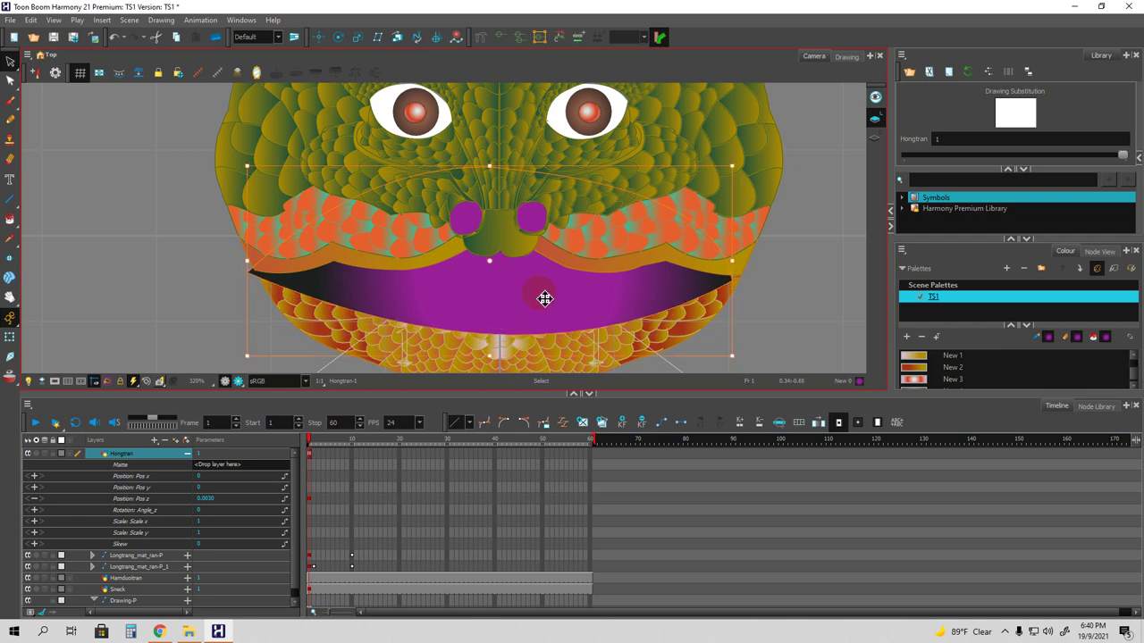
{"action": "key", "text": "ctrl+s"}
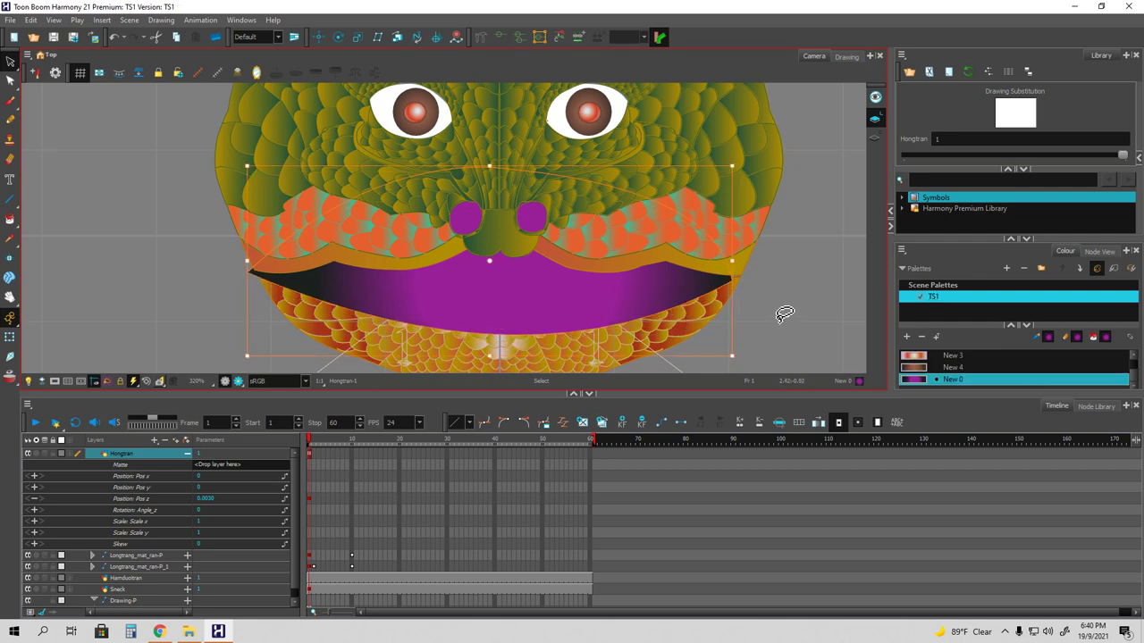
Try a Position Pos z of 0.0010 on the Hongtran layer and return it to 0.0030.
{"action": "left_click", "coordinate": [715, 320]}
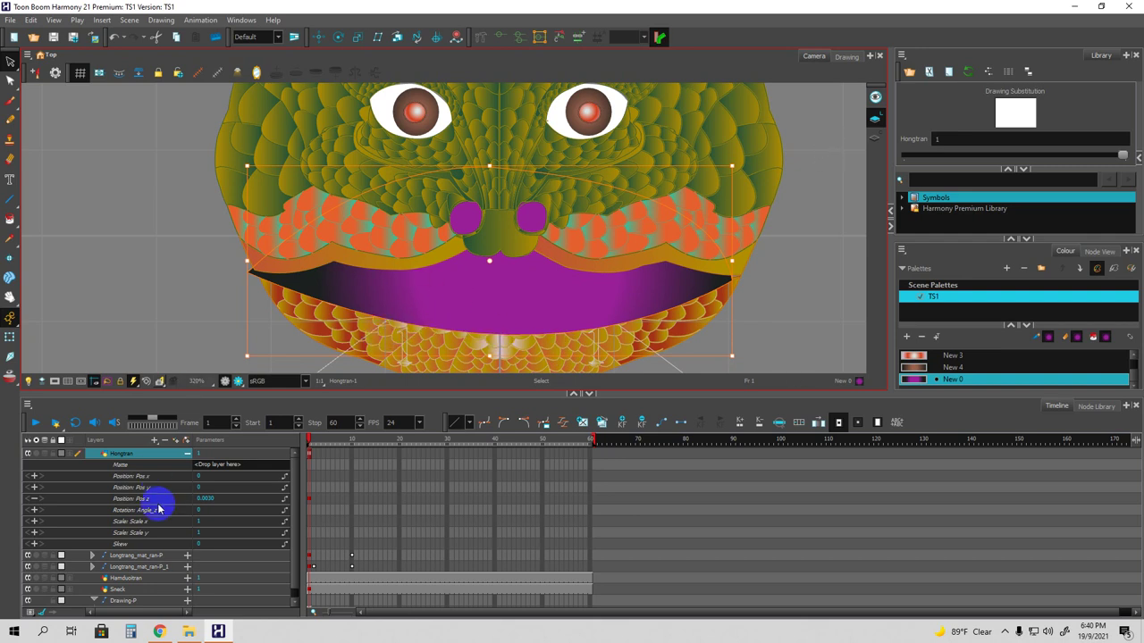
{"action": "double_click", "coordinate": [217, 500]}
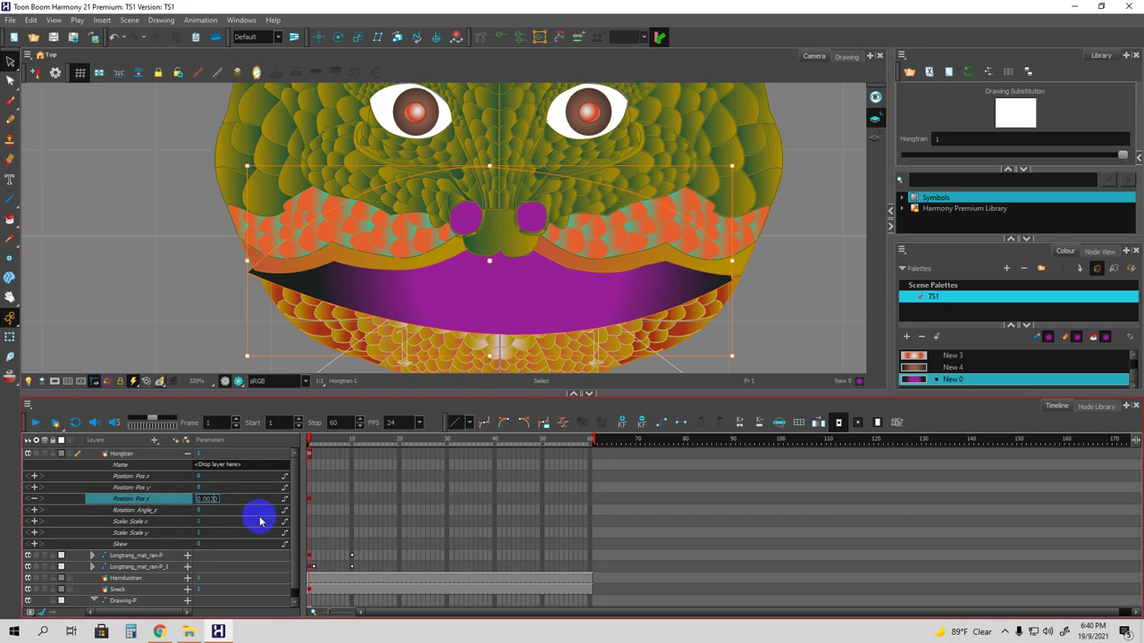
{"action": "key", "text": "Return"}
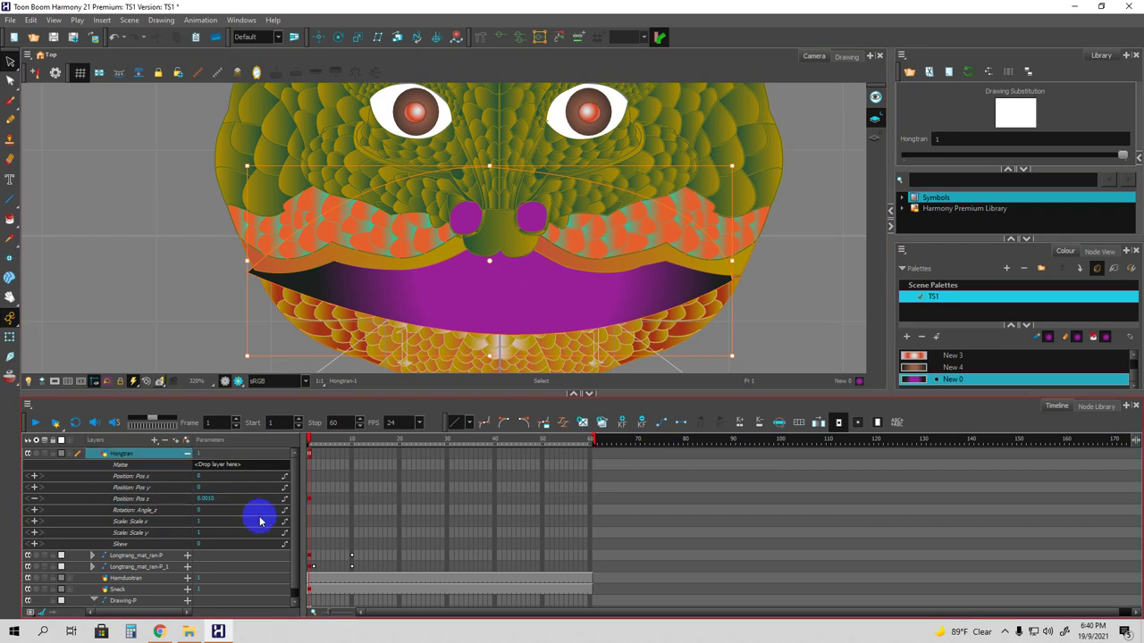
{"action": "double_click", "coordinate": [212, 498]}
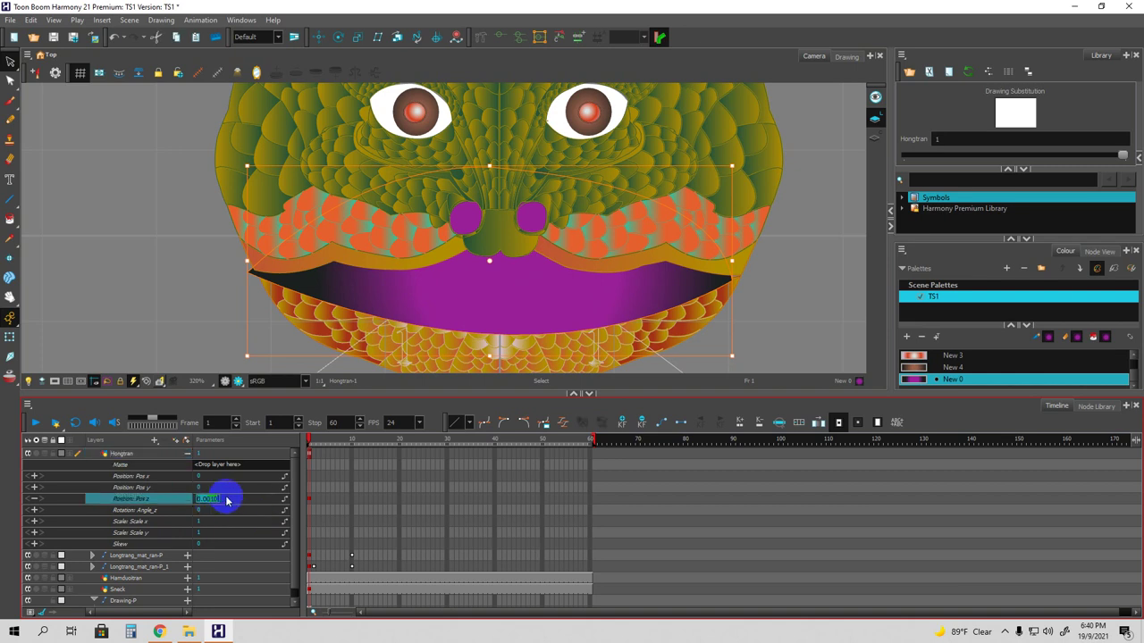
{"action": "key", "text": "BackSpace"}
{"action": "key", "text": "Return"}
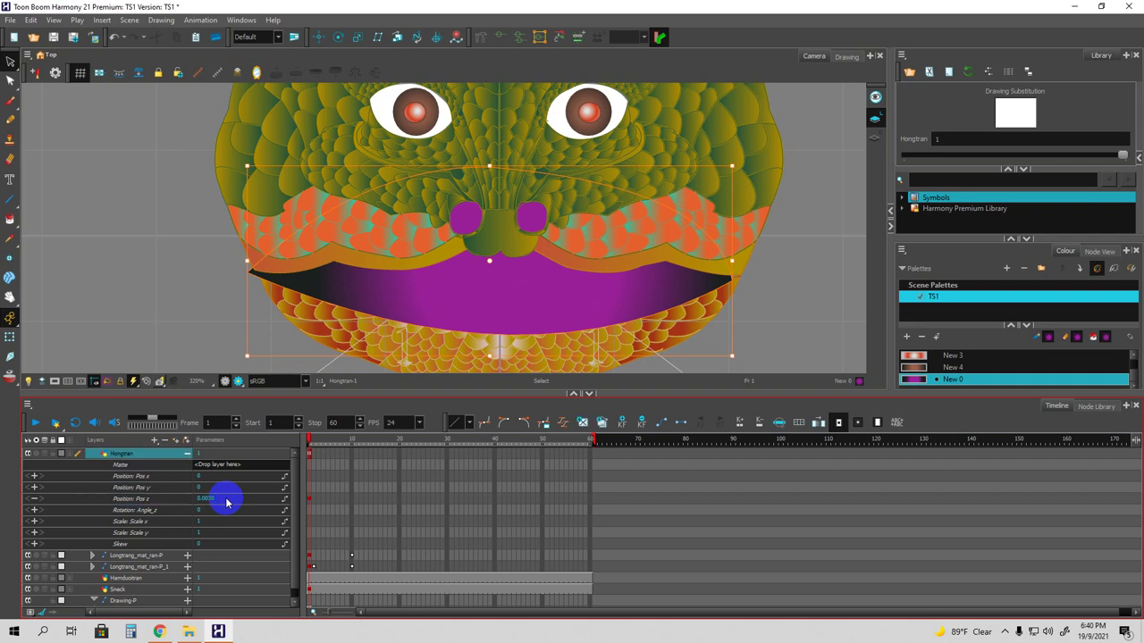
{"action": "scroll", "coordinate": [226, 503], "scroll_direction": "down", "scroll_amount": 1}
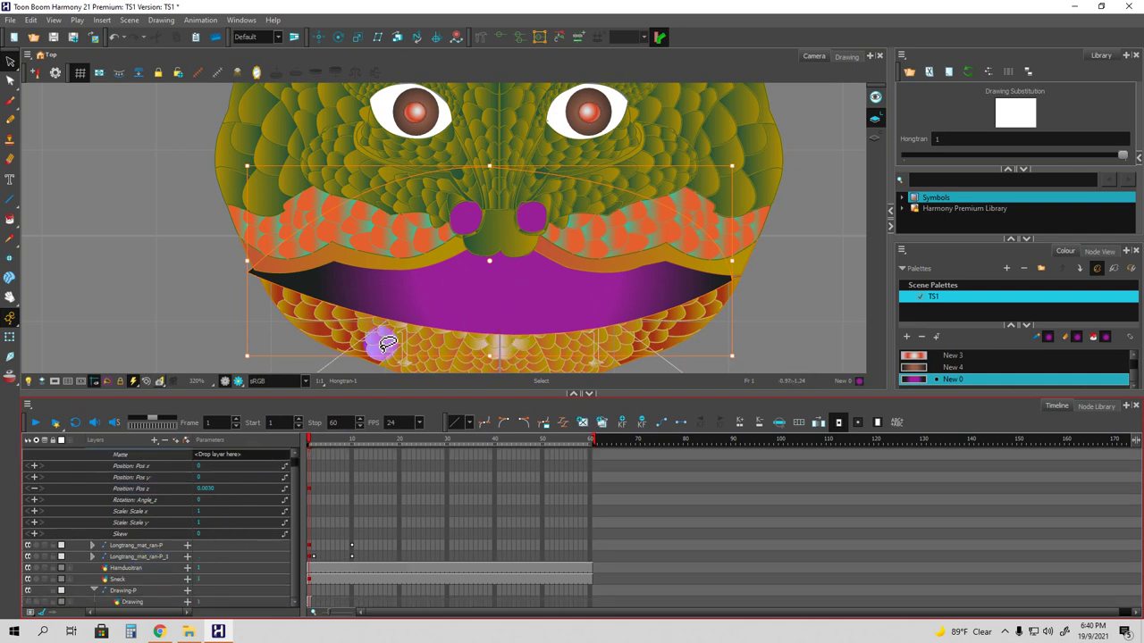
{"action": "scroll", "coordinate": [293, 487], "scroll_direction": "up", "scroll_amount": 1}
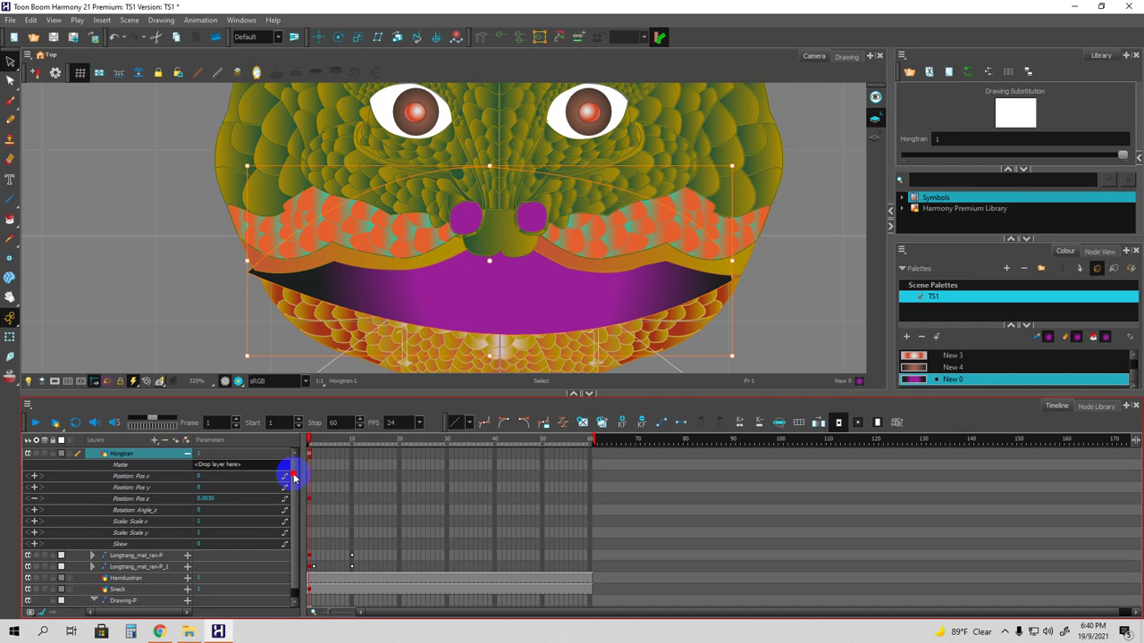
Collapse the Hongtran layer's parameters and check the Position Pos z of the Hamduotran layer.
{"action": "left_click", "coordinate": [185, 454]}
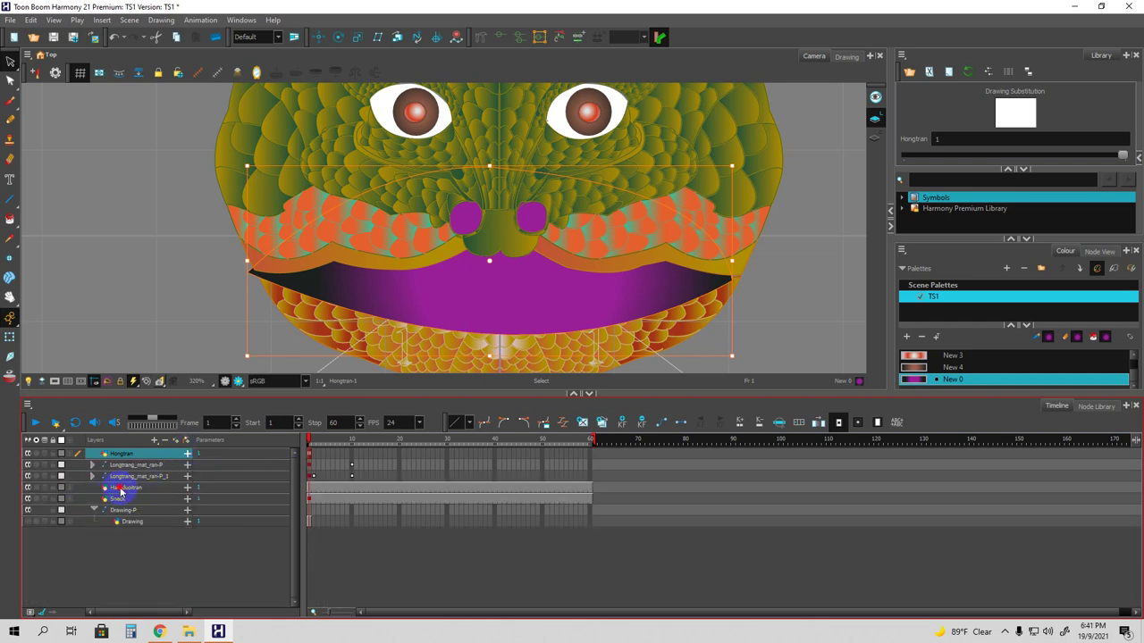
{"action": "left_click", "coordinate": [120, 491]}
{"action": "key", "text": "space"}
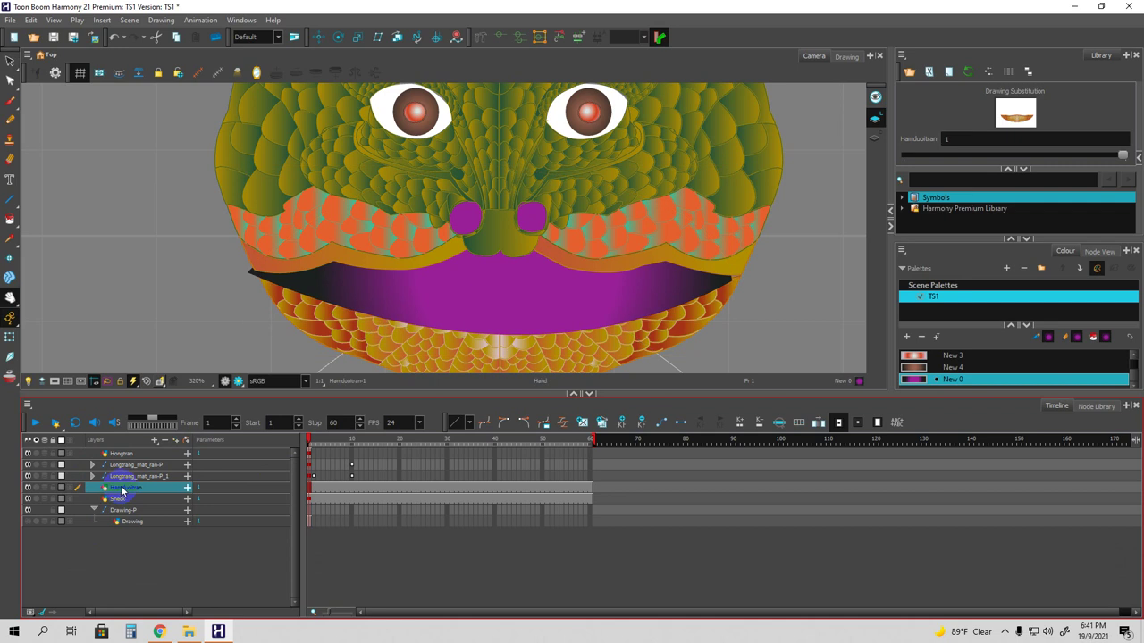
{"action": "left_click", "coordinate": [187, 487]}
{"action": "double_click", "coordinate": [202, 534]}
{"action": "type", "text": "0"}
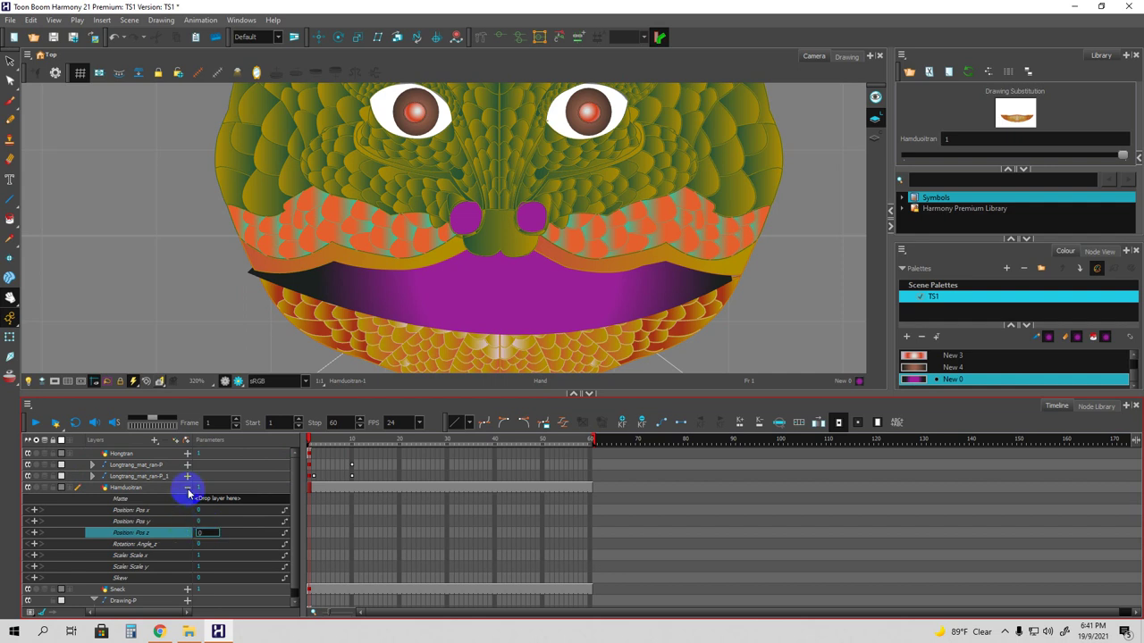
{"action": "left_click", "coordinate": [187, 488]}
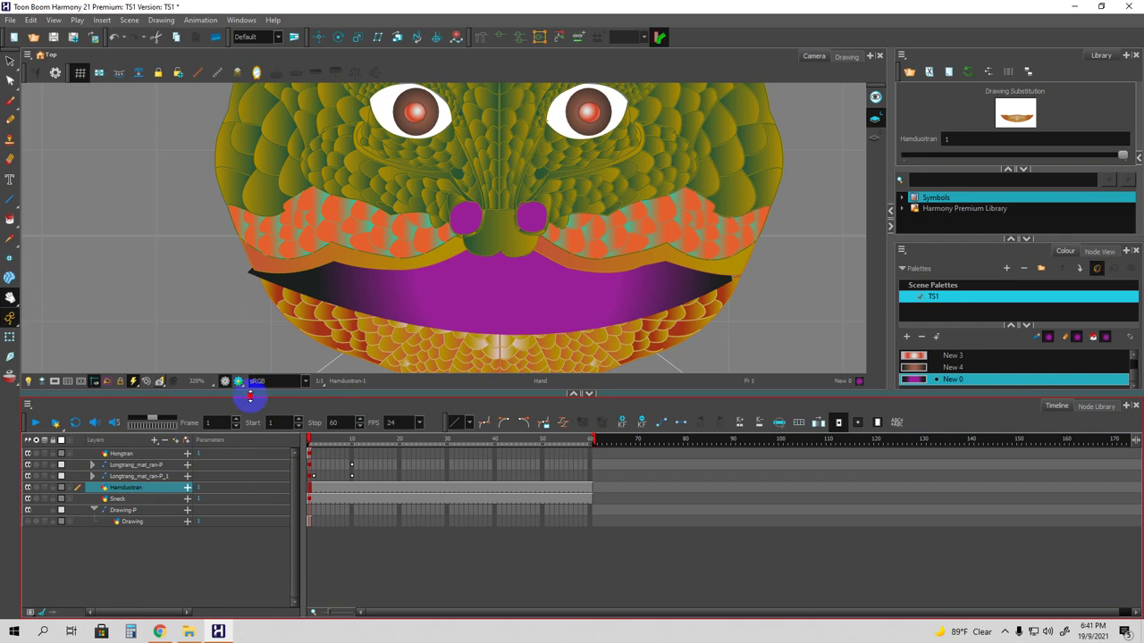
Inspect the Sneck layer's Position Pos z in an enlarged timeline area and expand the Hamduotran layer's parameters.
{"action": "left_click_drag", "start_coordinate": [253, 390], "coordinate": [253, 346]}
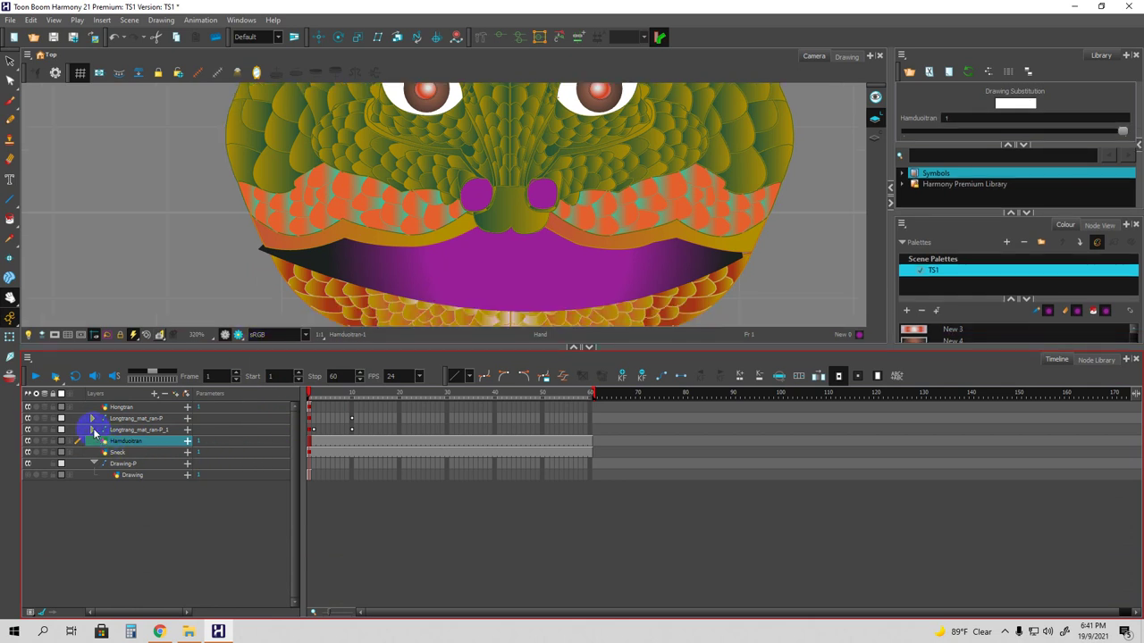
{"action": "left_click", "coordinate": [116, 452]}
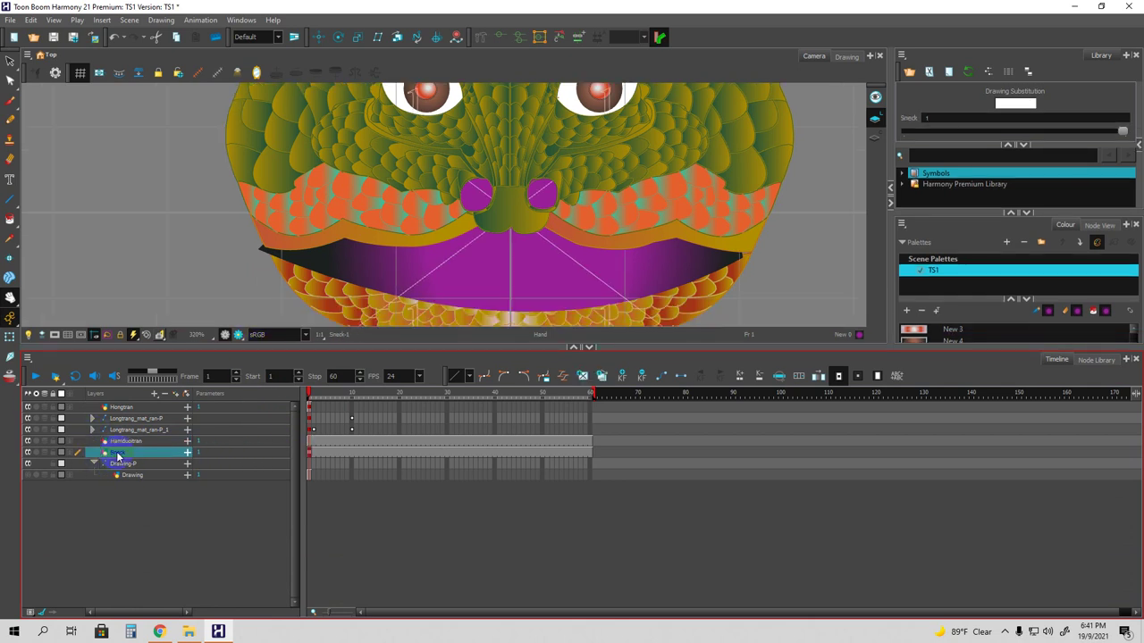
{"action": "left_click", "coordinate": [187, 454]}
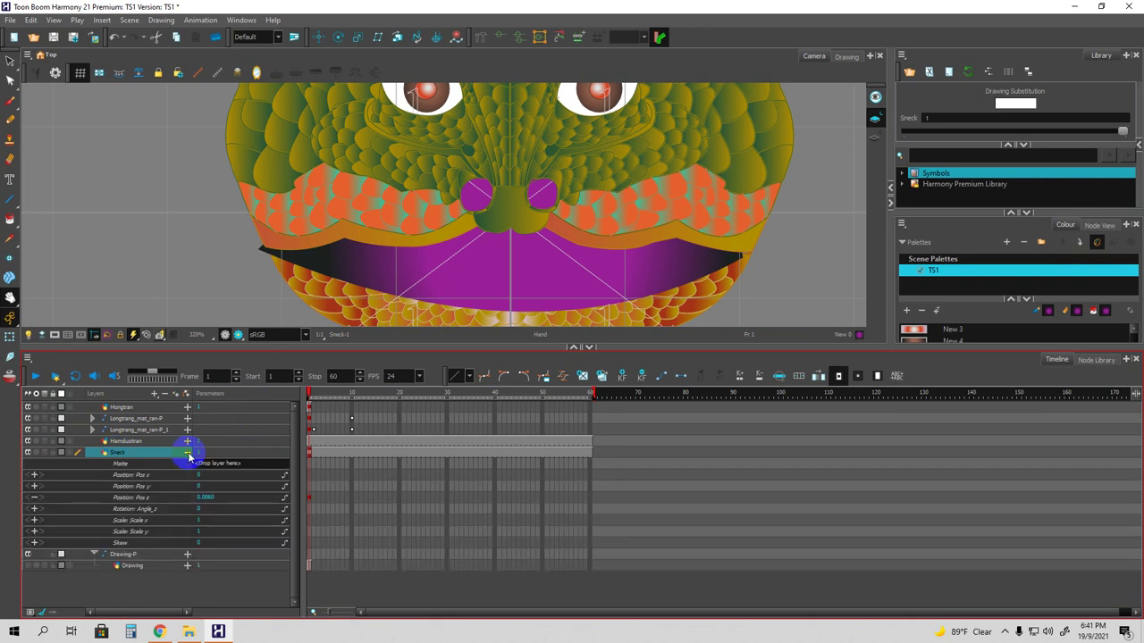
{"action": "left_click", "coordinate": [187, 454]}
{"action": "left_click", "coordinate": [187, 441]}
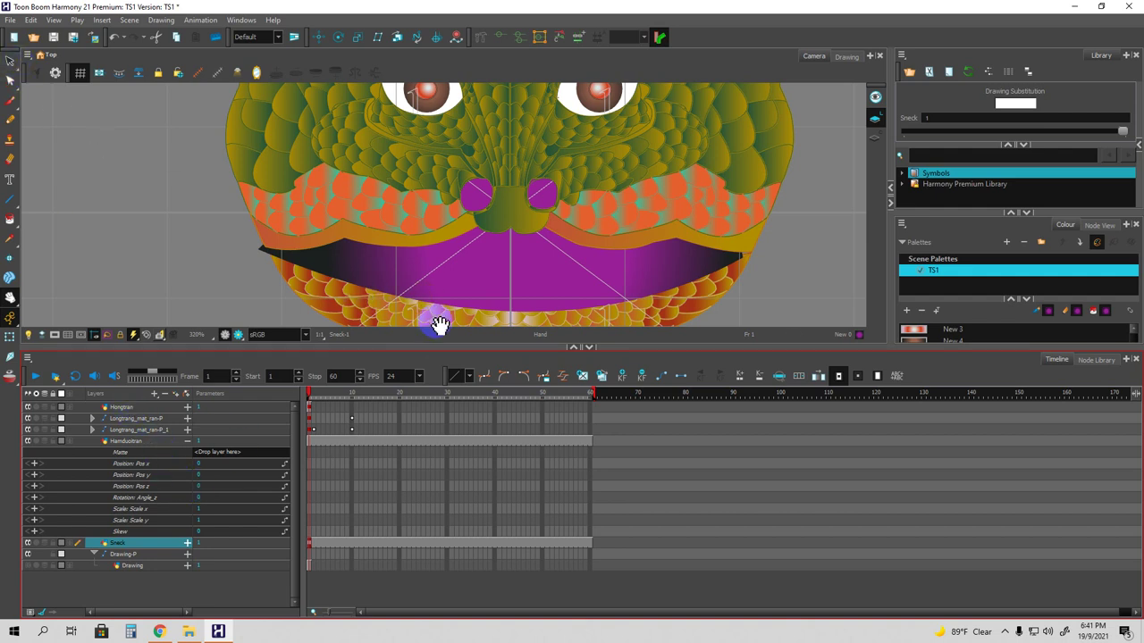
Move the purple mouth shape slightly to the right with the Transform tool so its corners line up with the lower jaw.
{"action": "left_click", "coordinate": [10, 60]}
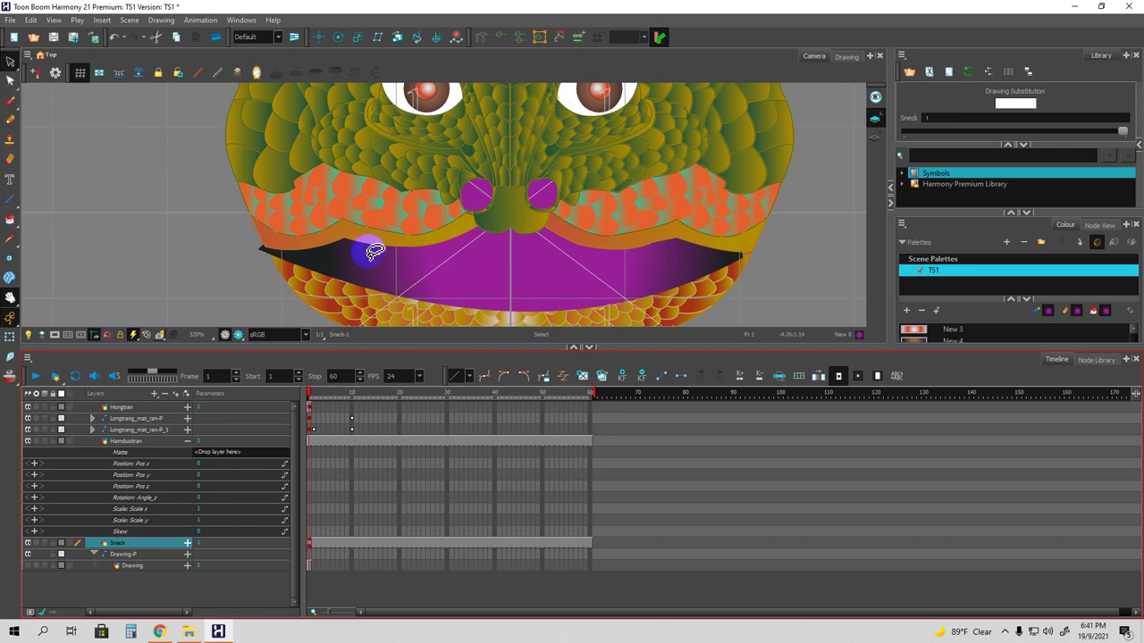
{"action": "left_click", "coordinate": [10, 336]}
{"action": "left_click", "coordinate": [393, 275]}
{"action": "left_click", "coordinate": [425, 282]}
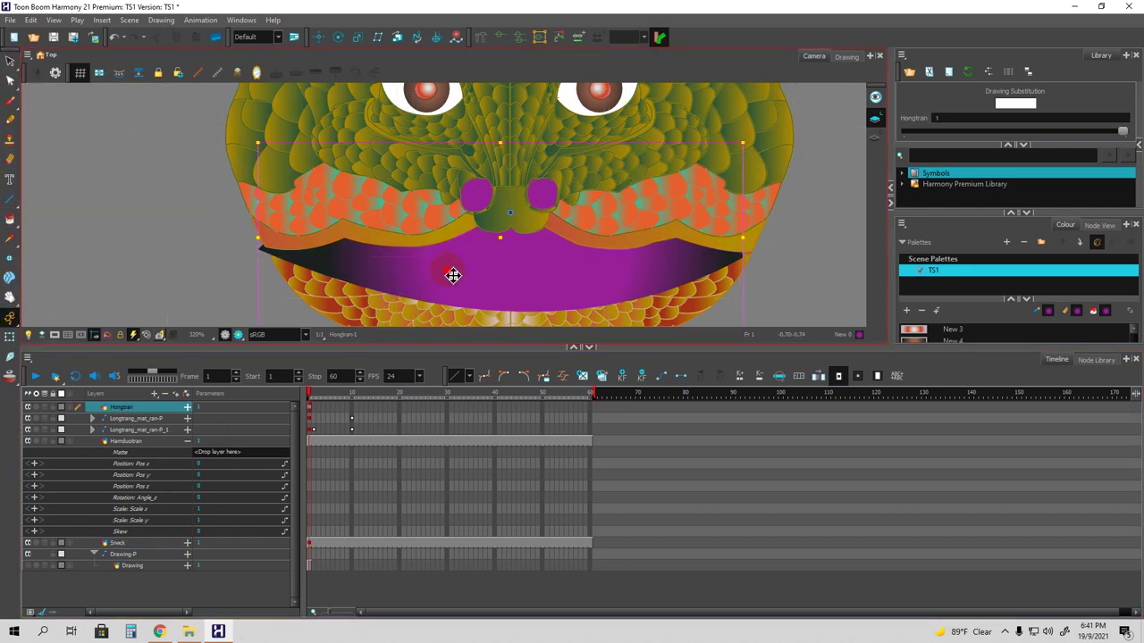
{"action": "mouse_move", "coordinate": [491, 273]}
{"action": "left_mouse_down"}
{"action": "mouse_move", "coordinate": [462, 283]}
{"action": "mouse_move", "coordinate": [506, 282]}
{"action": "left_mouse_up"}
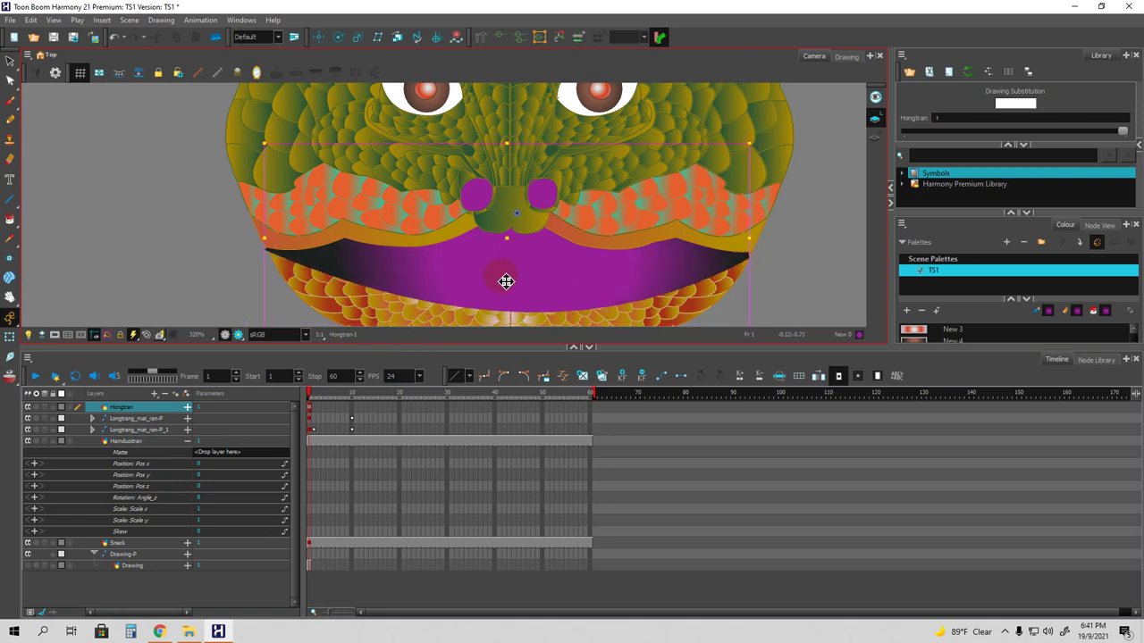
Set the Position Pos z of the lower jaw's Hamduotran layer to 0.006 and deselect it.
{"action": "left_click", "coordinate": [434, 319]}
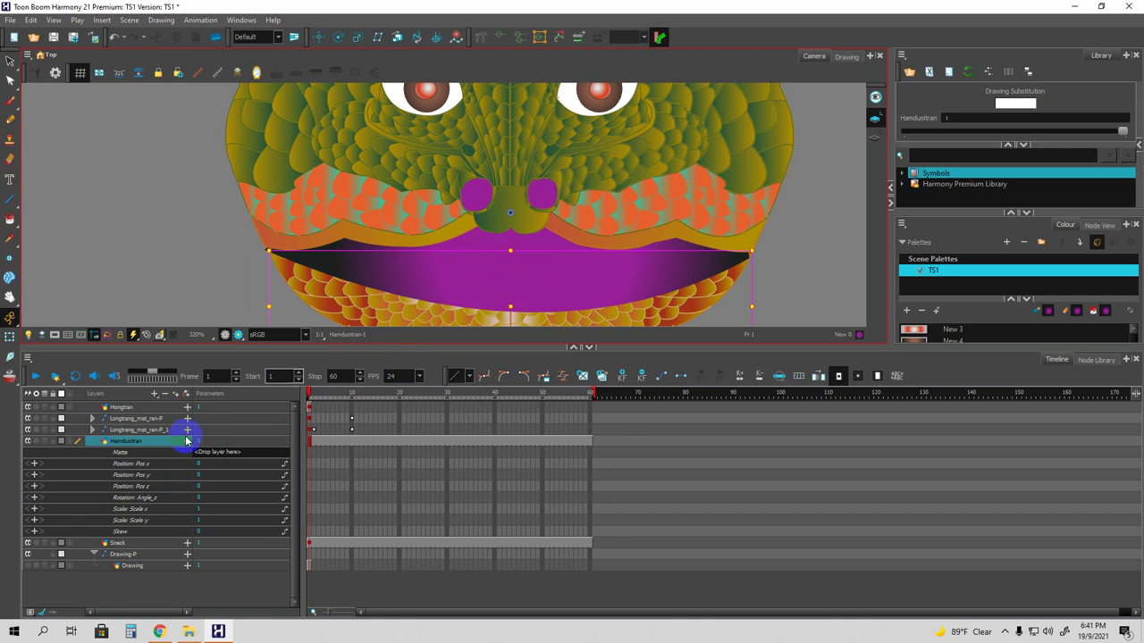
{"action": "double_click", "coordinate": [205, 486]}
{"action": "type", "text": "006"}
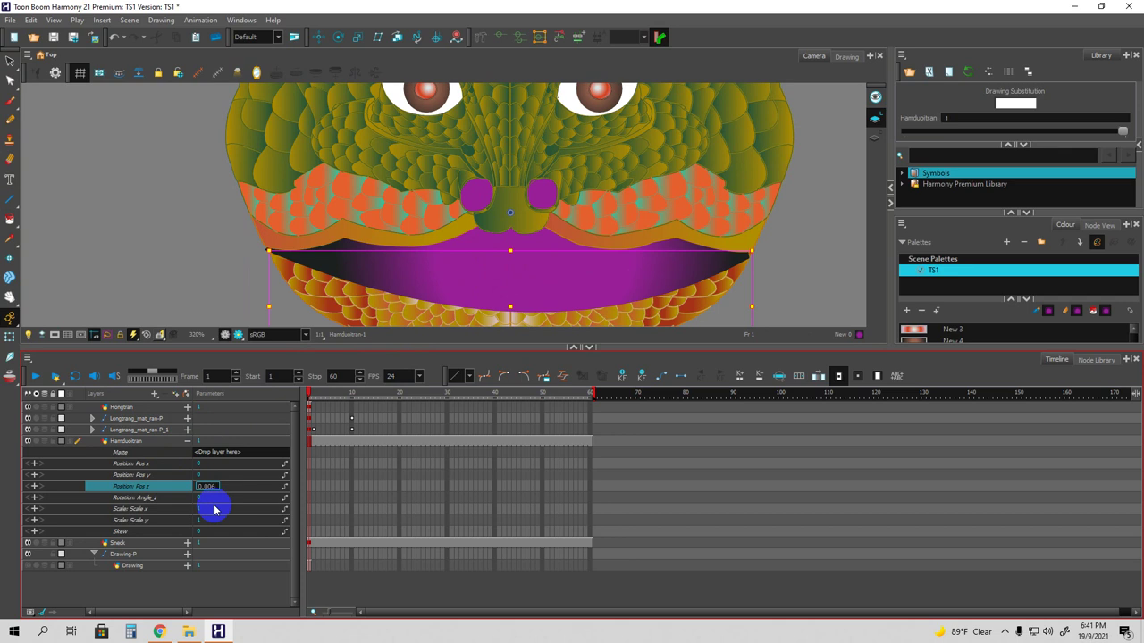
{"action": "key", "text": "Return"}
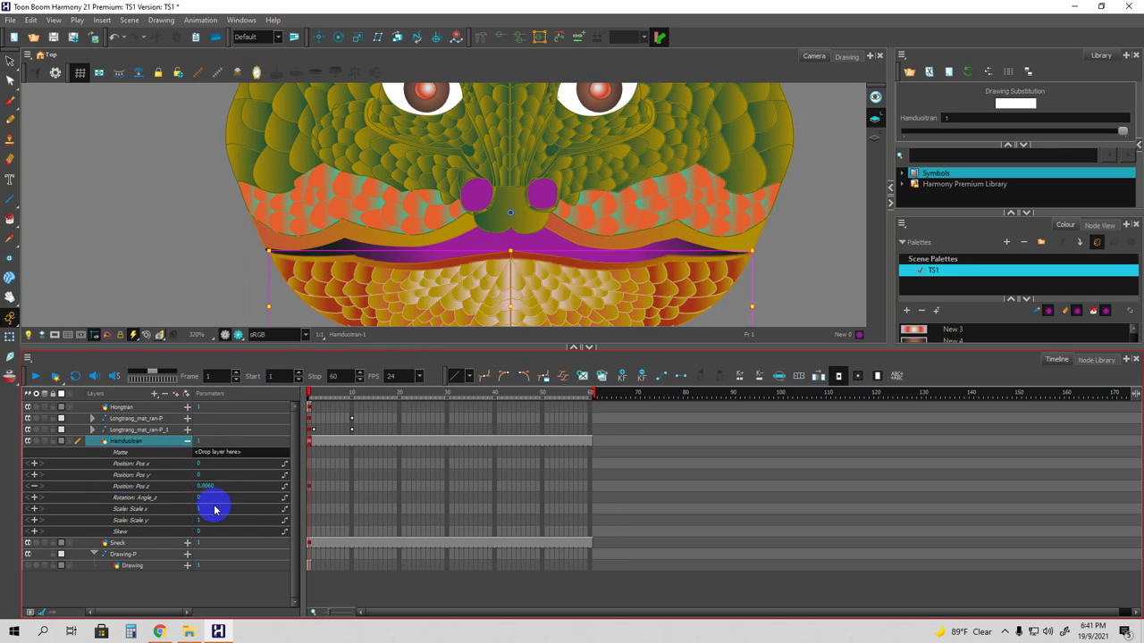
{"action": "left_click", "coordinate": [783, 282]}
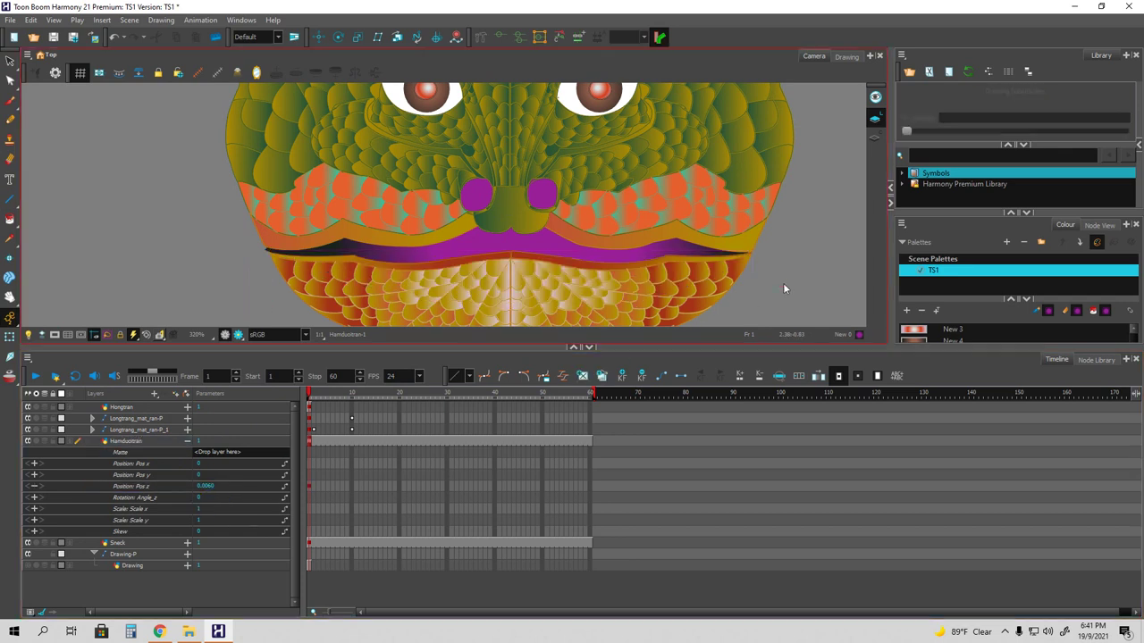
Enlarge the camera view area and examine how the lower jaw, purple mouth interior and upper lip overlap.
{"action": "scroll", "coordinate": [614, 253], "scroll_direction": "down", "scroll_amount": 2}
{"action": "scroll", "coordinate": [614, 260], "scroll_direction": "up", "scroll_amount": 2}
{"action": "left_click_drag", "start_coordinate": [541, 345], "coordinate": [542, 409]}
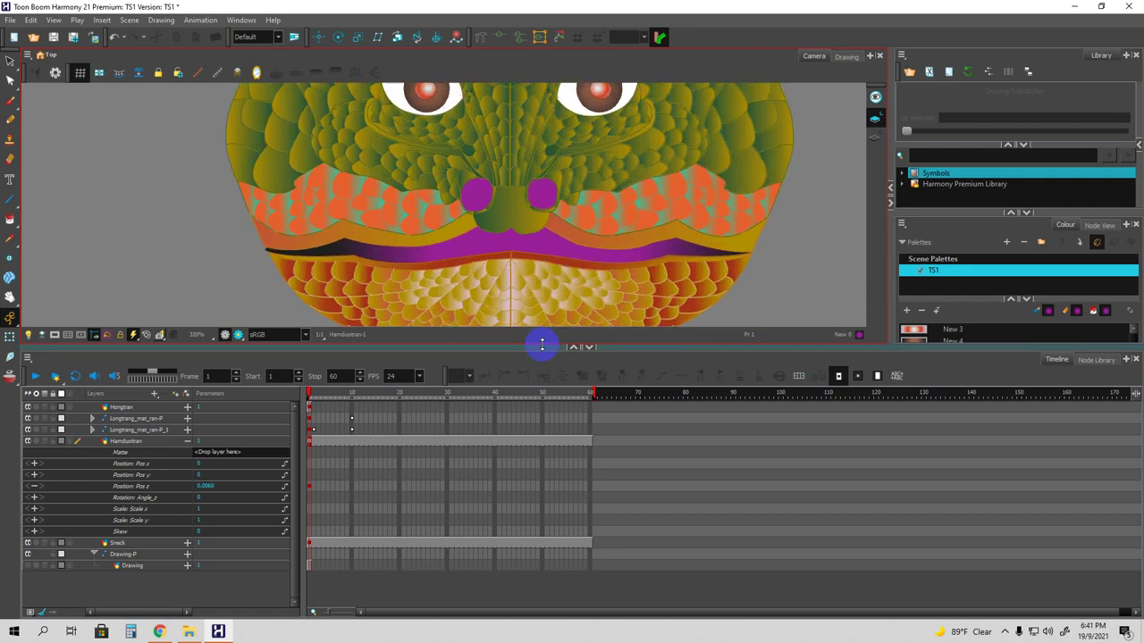
{"action": "scroll", "coordinate": [512, 296], "scroll_direction": "up", "scroll_amount": 2}
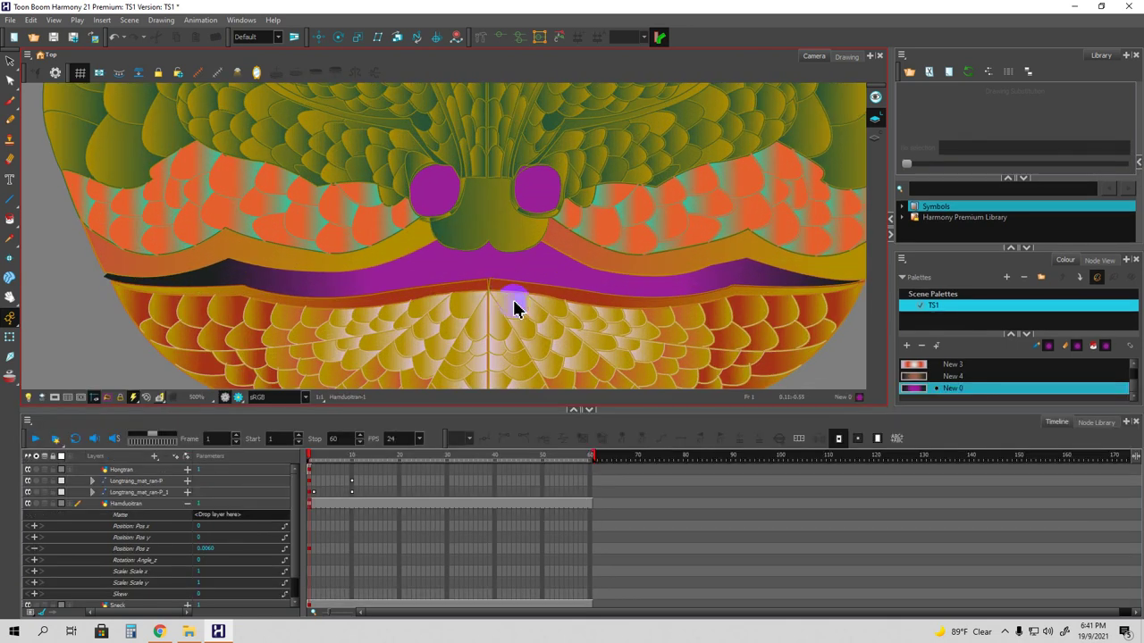
{"action": "scroll", "coordinate": [513, 304], "scroll_direction": "down", "scroll_amount": 2}
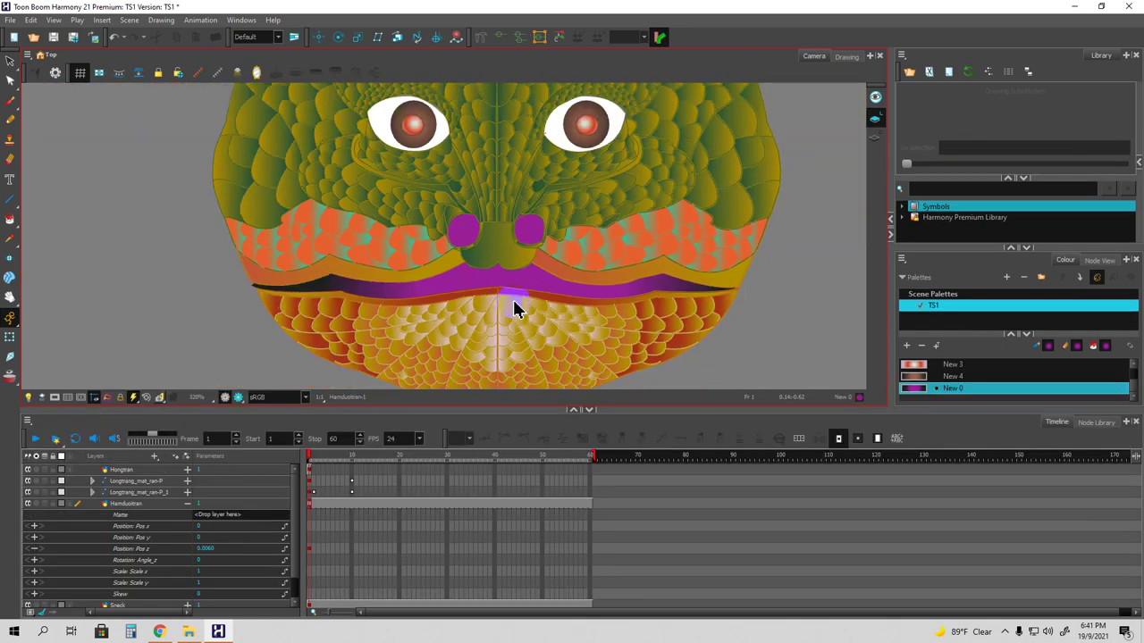
{"action": "scroll", "coordinate": [517, 313], "scroll_direction": "up", "scroll_amount": 1}
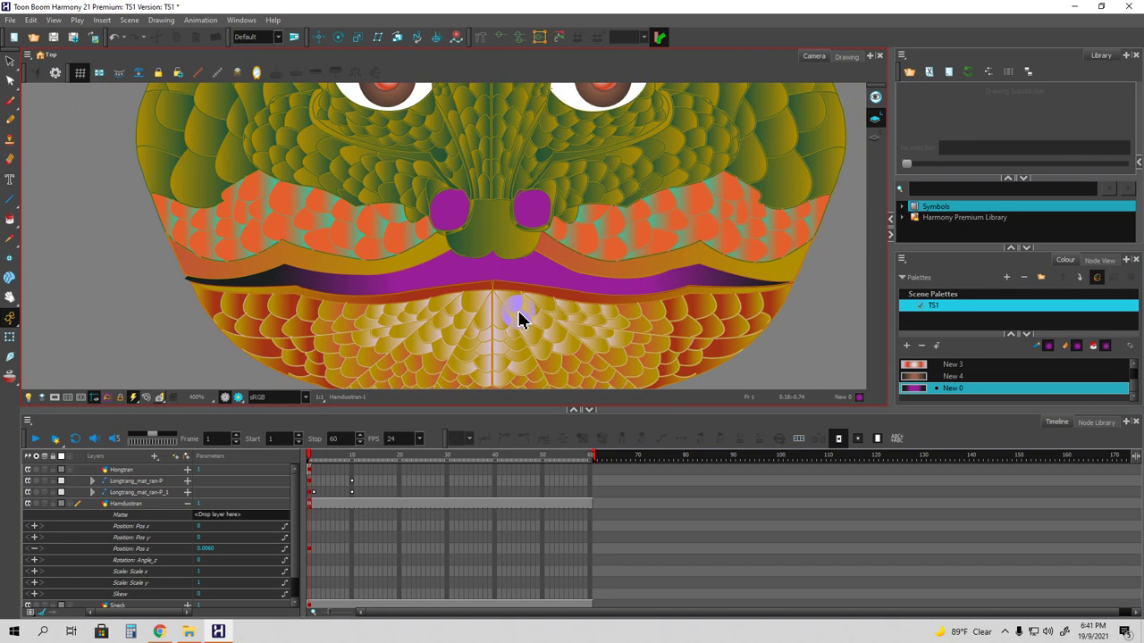
{"action": "scroll", "coordinate": [523, 319], "scroll_direction": "down", "scroll_amount": 3}
{"action": "scroll", "coordinate": [523, 319], "scroll_direction": "up", "scroll_amount": 2}
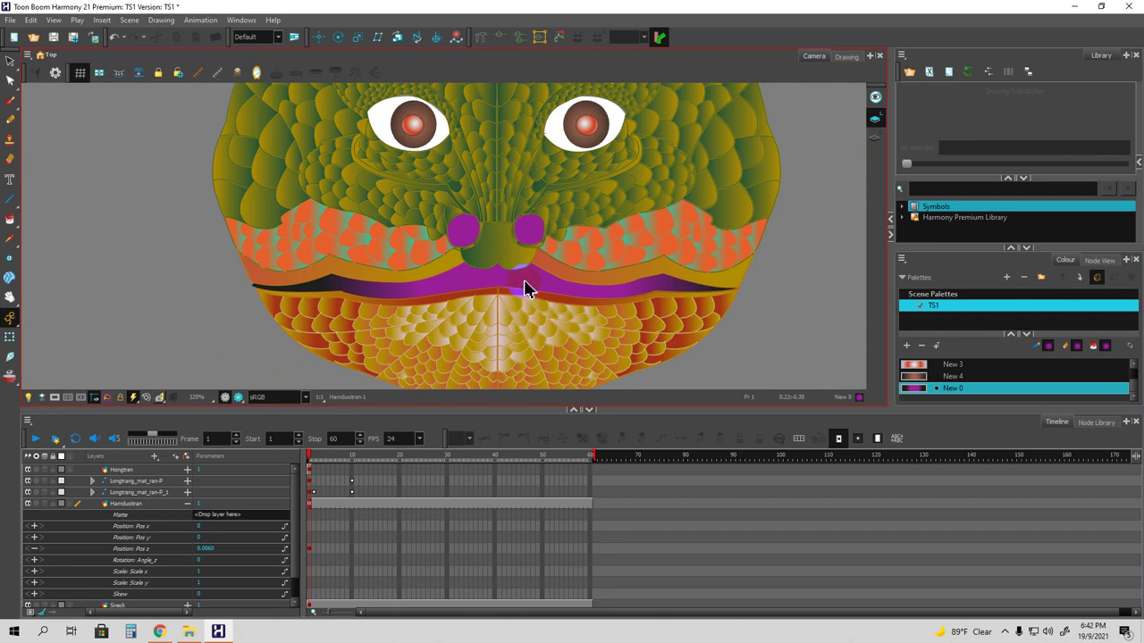
{"action": "left_click", "coordinate": [443, 276]}
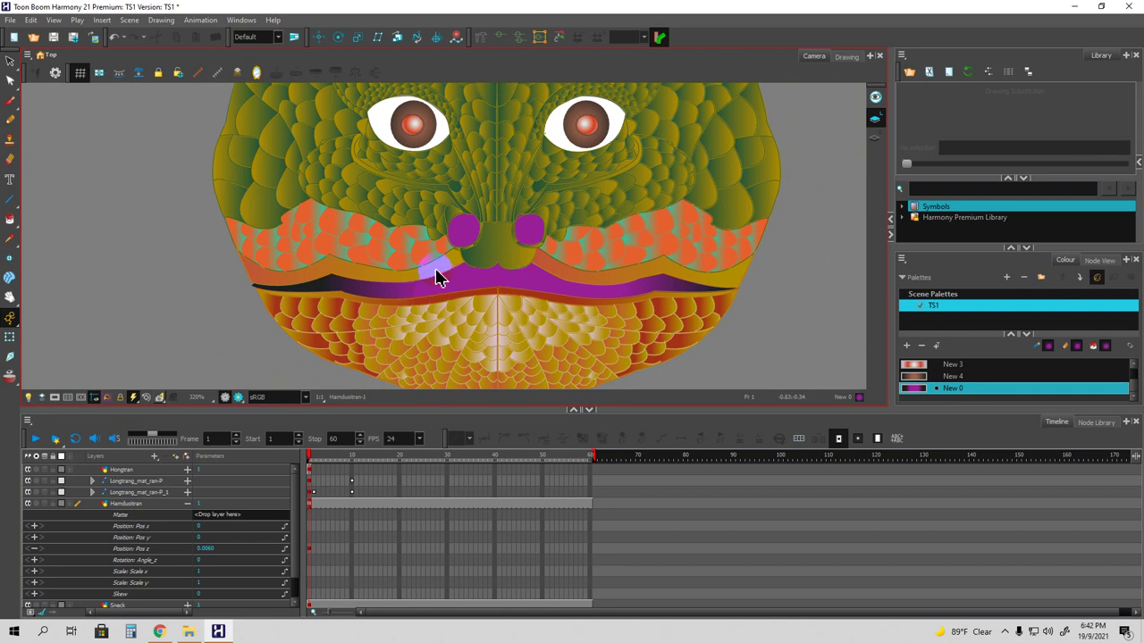
{"action": "left_click", "coordinate": [497, 295]}
{"action": "left_click", "coordinate": [541, 304]}
{"action": "left_click", "coordinate": [528, 260]}
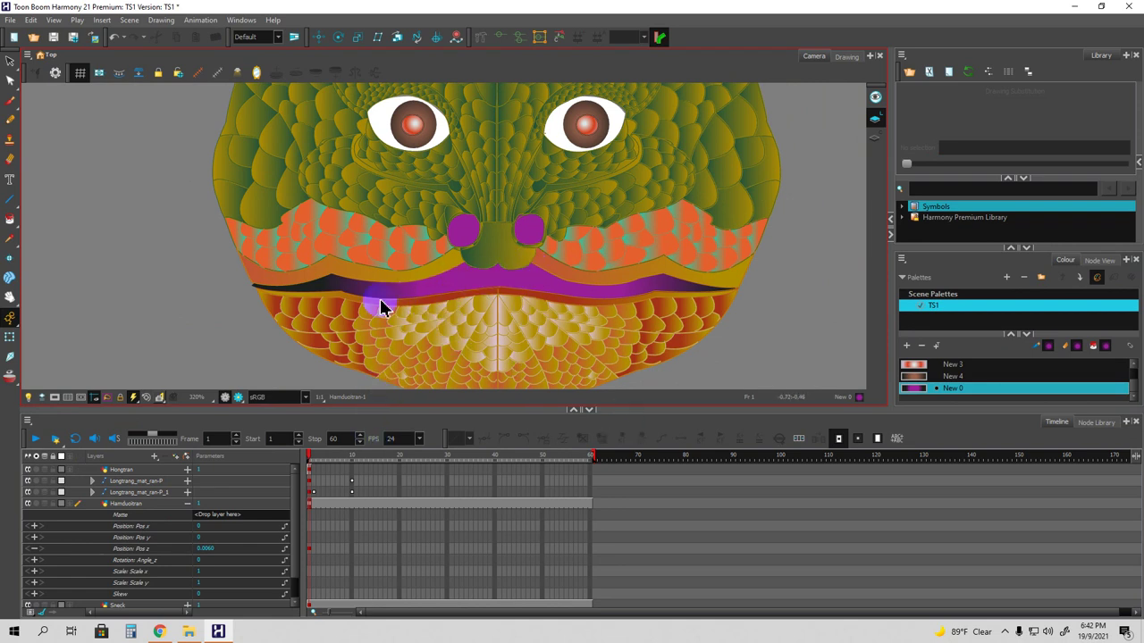
Activate the Select tool and collapse the Hamduotran layer's parameters.
{"action": "left_click", "coordinate": [840, 57]}
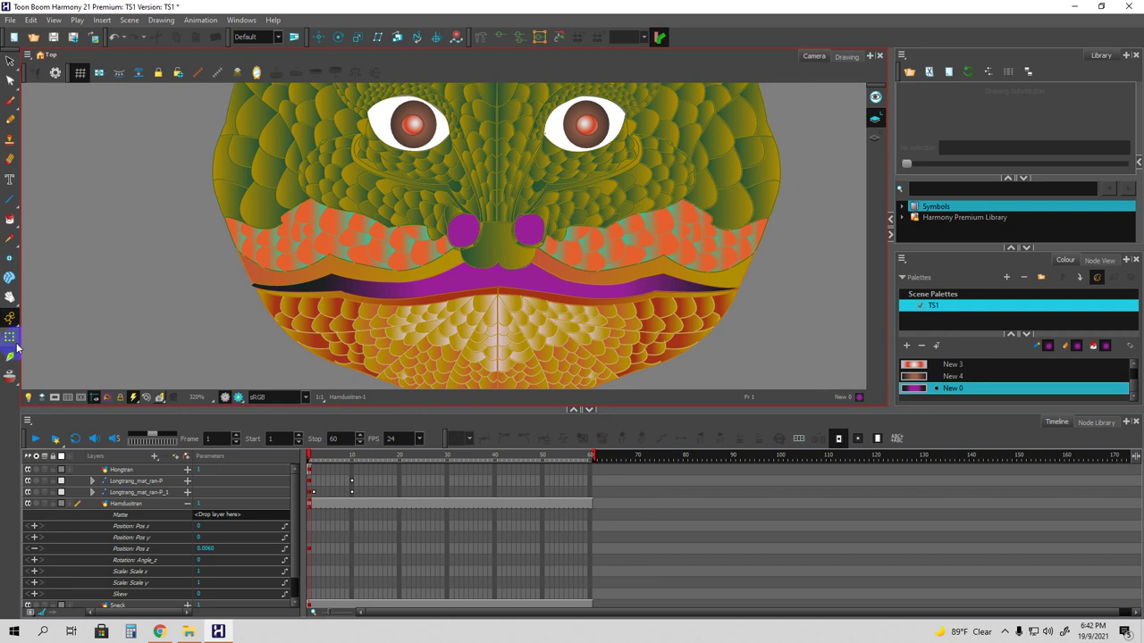
{"action": "left_click", "coordinate": [9, 61]}
{"action": "left_click", "coordinate": [204, 238]}
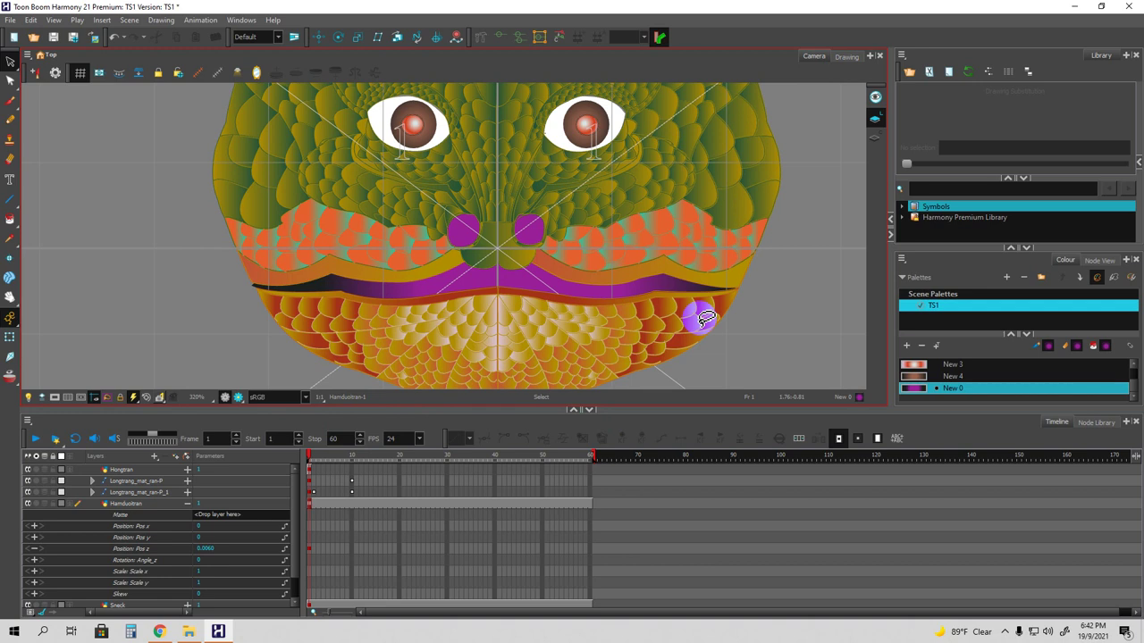
{"action": "left_click", "coordinate": [187, 507]}
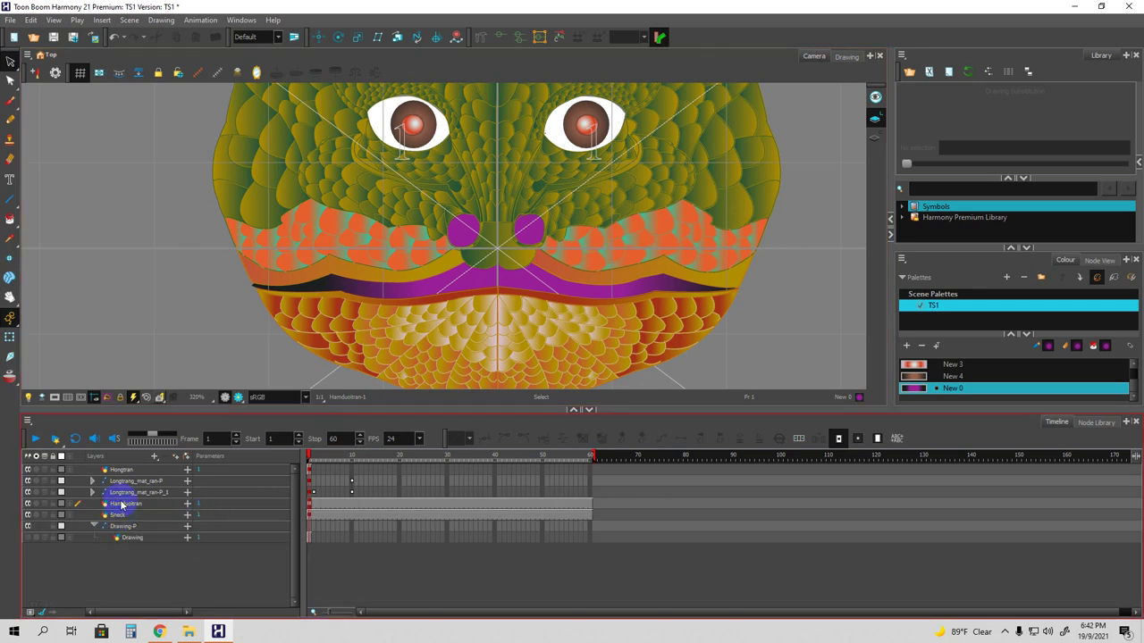
Extend the Hongtran layer's drawing exposure from frame 1 through frame 59 and return to frame 1.
{"action": "left_click", "coordinate": [132, 470]}
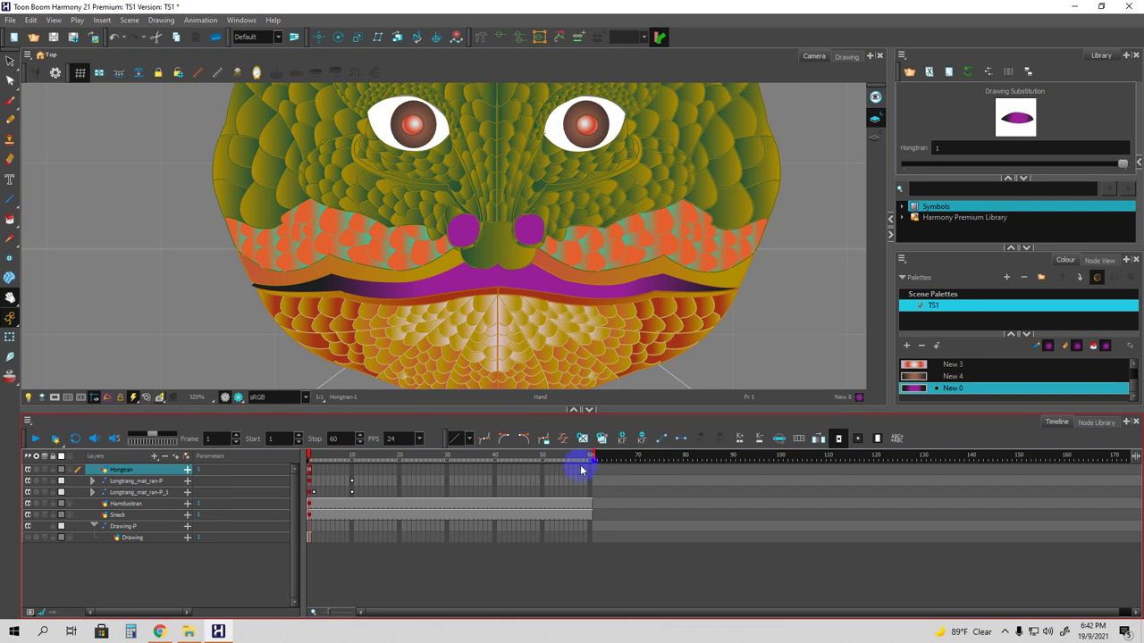
{"action": "left_click", "coordinate": [587, 466]}
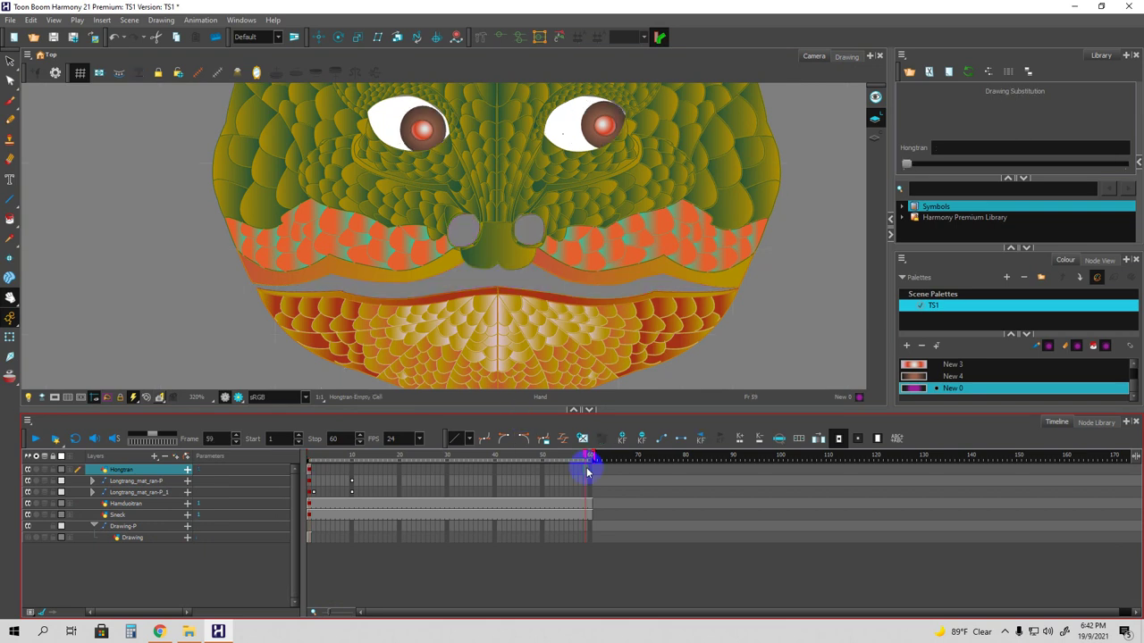
{"action": "key", "text": "F5"}
{"action": "left_click", "coordinate": [310, 473]}
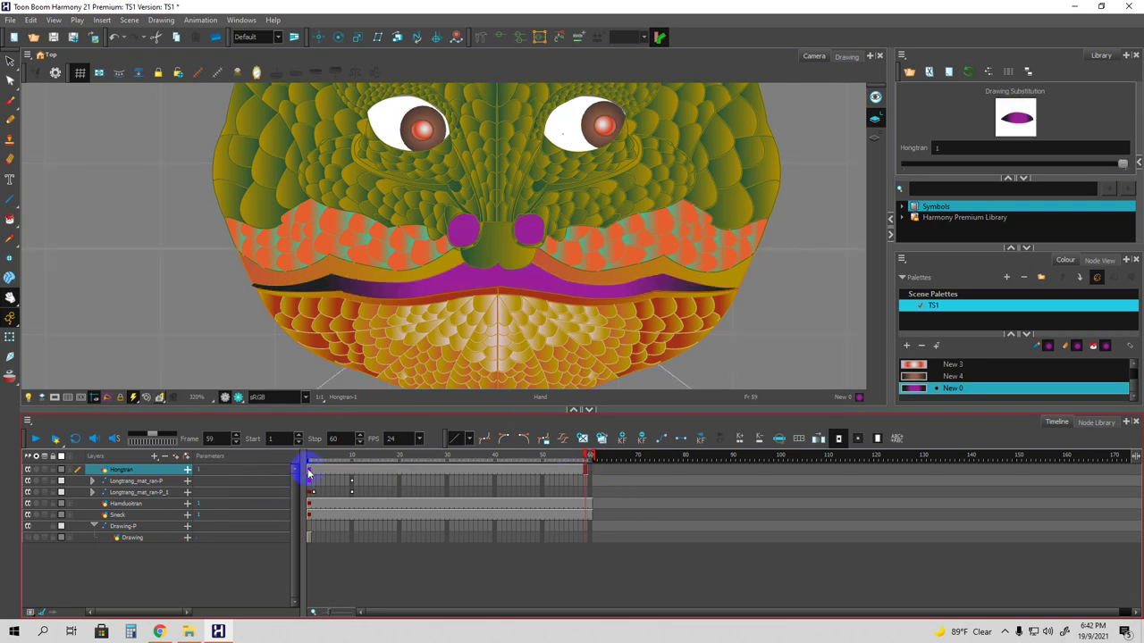
{"action": "left_click", "coordinate": [310, 473]}
Show the Hongtran mouth drawing in the Drawing view with an enlarged drawing area and activate the Line tool.
{"action": "left_click", "coordinate": [842, 58]}
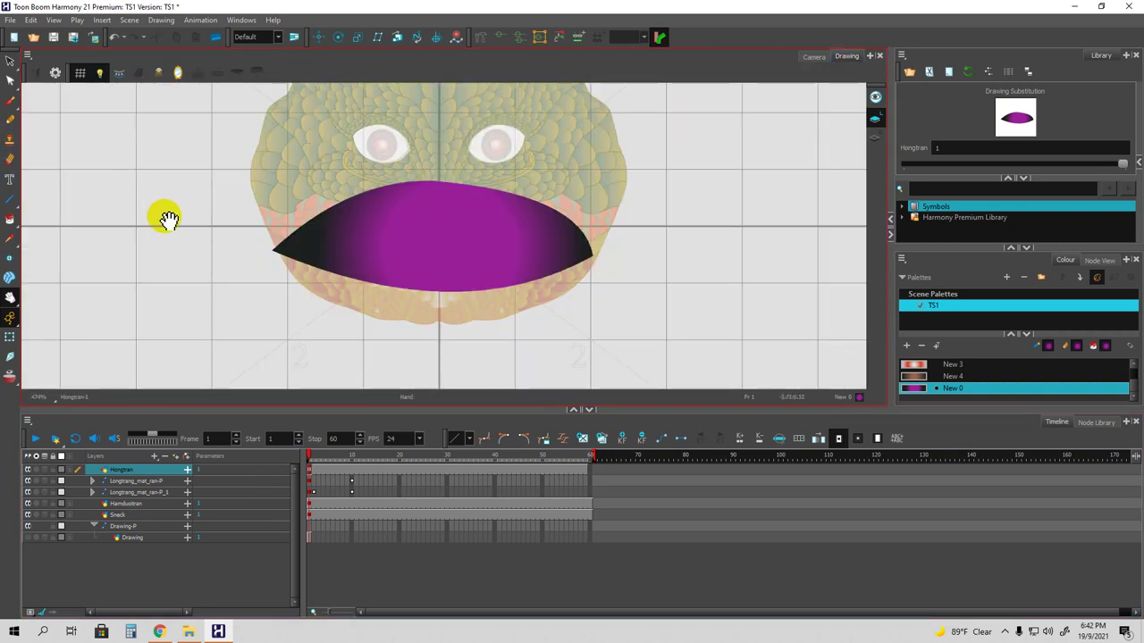
{"action": "scroll", "coordinate": [409, 261], "scroll_direction": "up", "scroll_amount": 4}
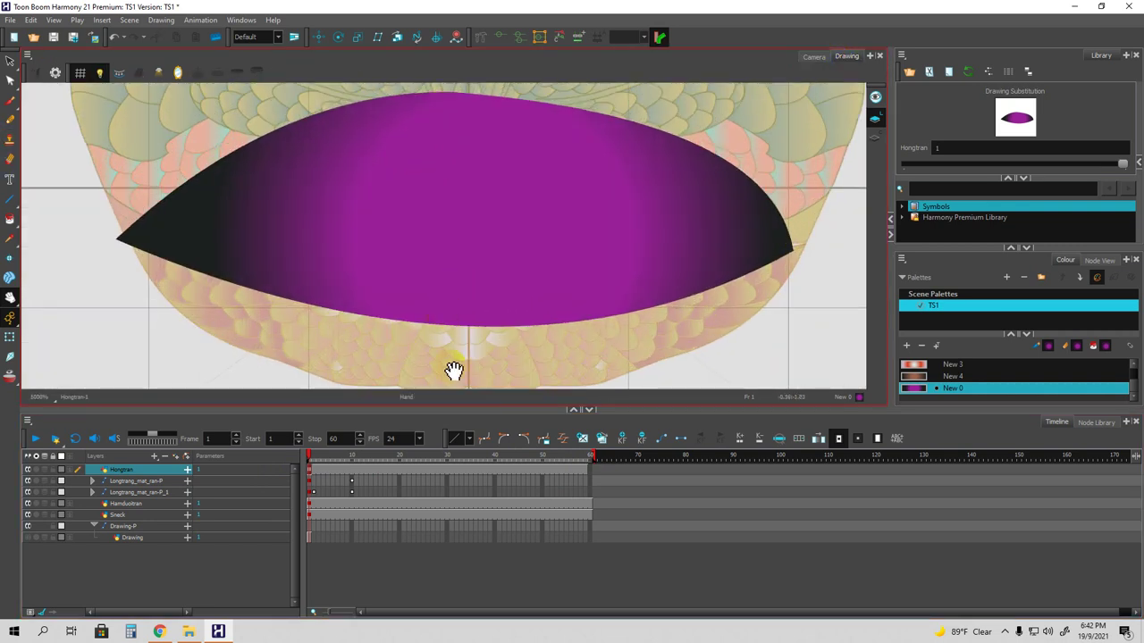
{"action": "left_click_drag", "start_coordinate": [464, 407], "coordinate": [462, 460]}
{"action": "left_click_drag", "start_coordinate": [474, 292], "coordinate": [500, 295]}
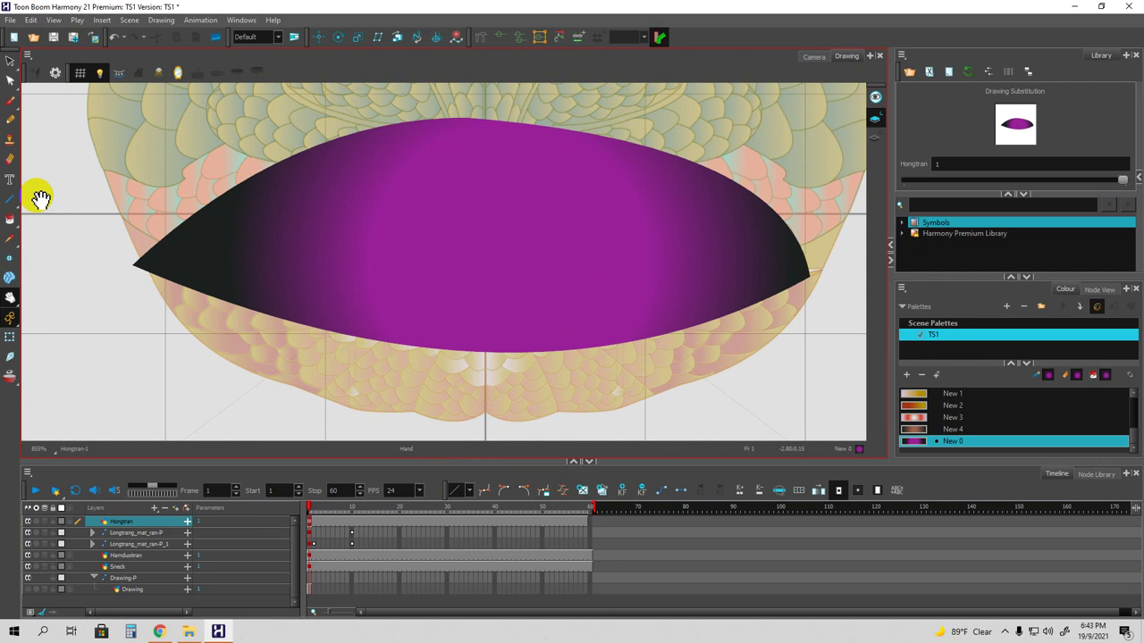
{"action": "left_click", "coordinate": [498, 187]}
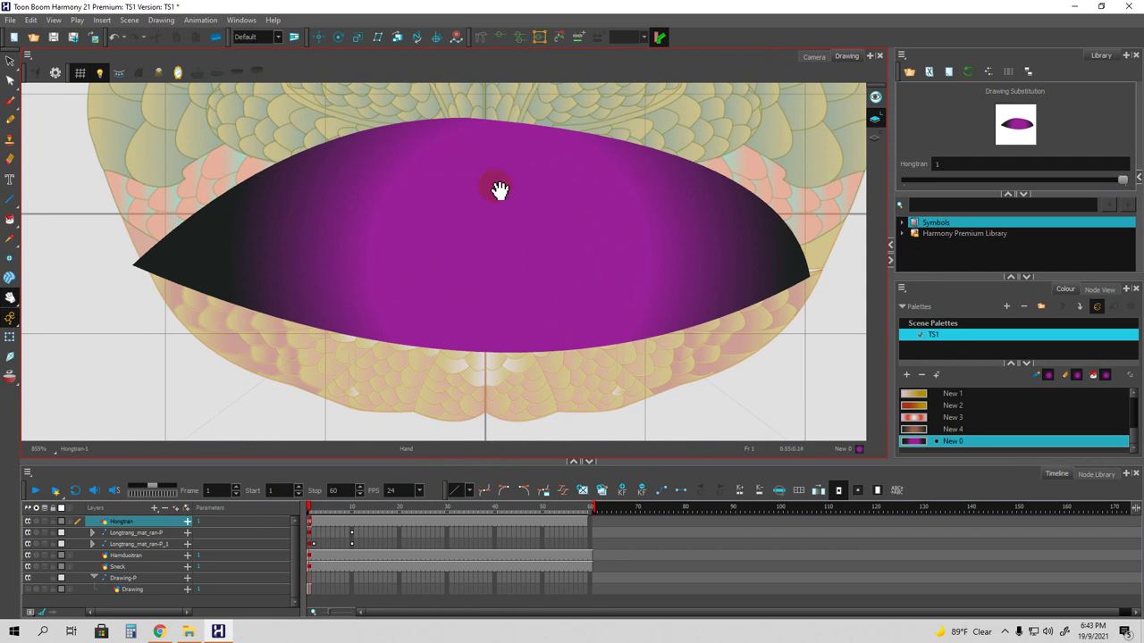
{"action": "left_click", "coordinate": [13, 199]}
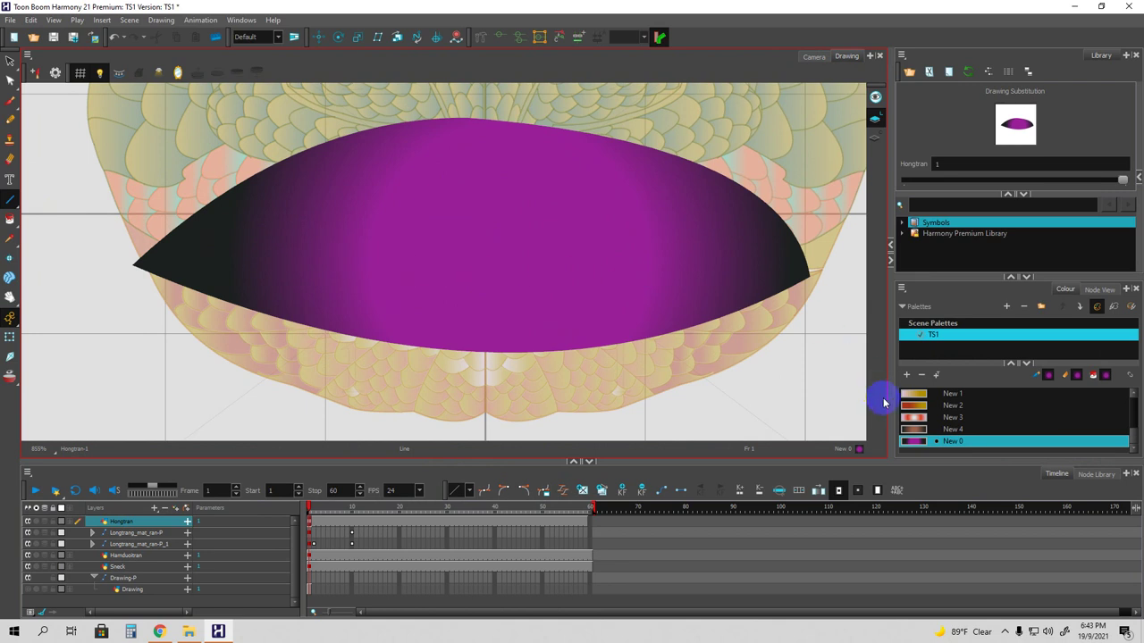
{"action": "key", "text": "space"}
{"action": "left_click_drag", "start_coordinate": [462, 256], "coordinate": [459, 247]}
{"action": "right_click", "coordinate": [312, 234]}
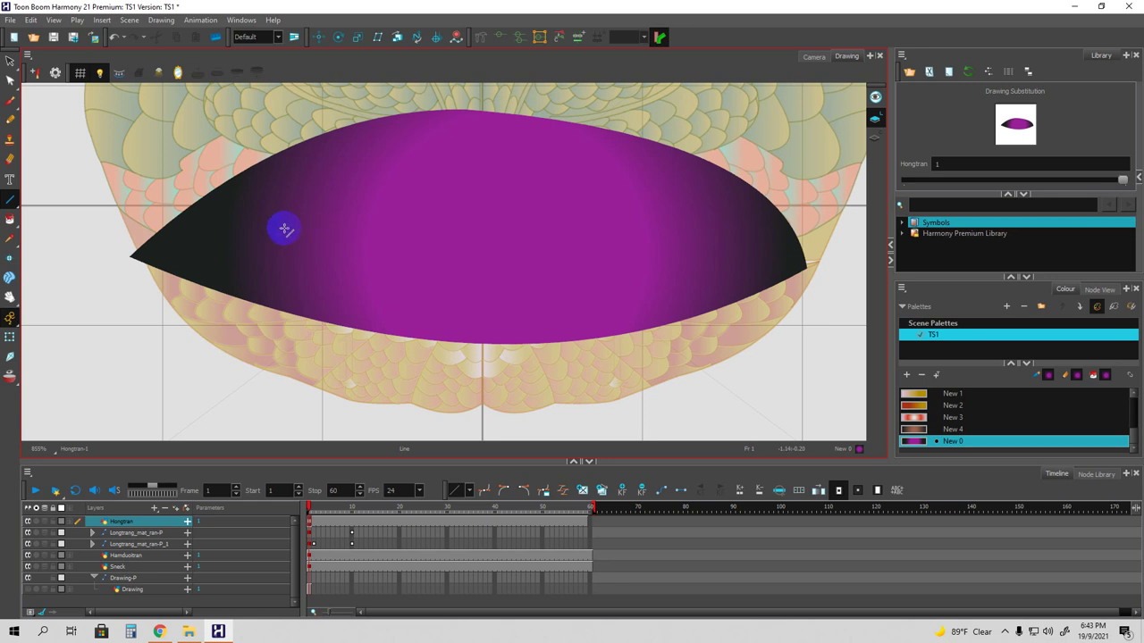
{"action": "mouse_move", "coordinate": [278, 231]}
{"action": "left_mouse_down"}
{"action": "mouse_move", "coordinate": [314, 221]}
{"action": "mouse_move", "coordinate": [349, 280]}
{"action": "mouse_move", "coordinate": [399, 302]}
{"action": "mouse_move", "coordinate": [342, 293]}
{"action": "left_mouse_up"}
{"action": "key", "text": "space"}
{"action": "left_click_drag", "start_coordinate": [408, 280], "coordinate": [367, 257]}
{"action": "key", "text": "ctrl+z"}
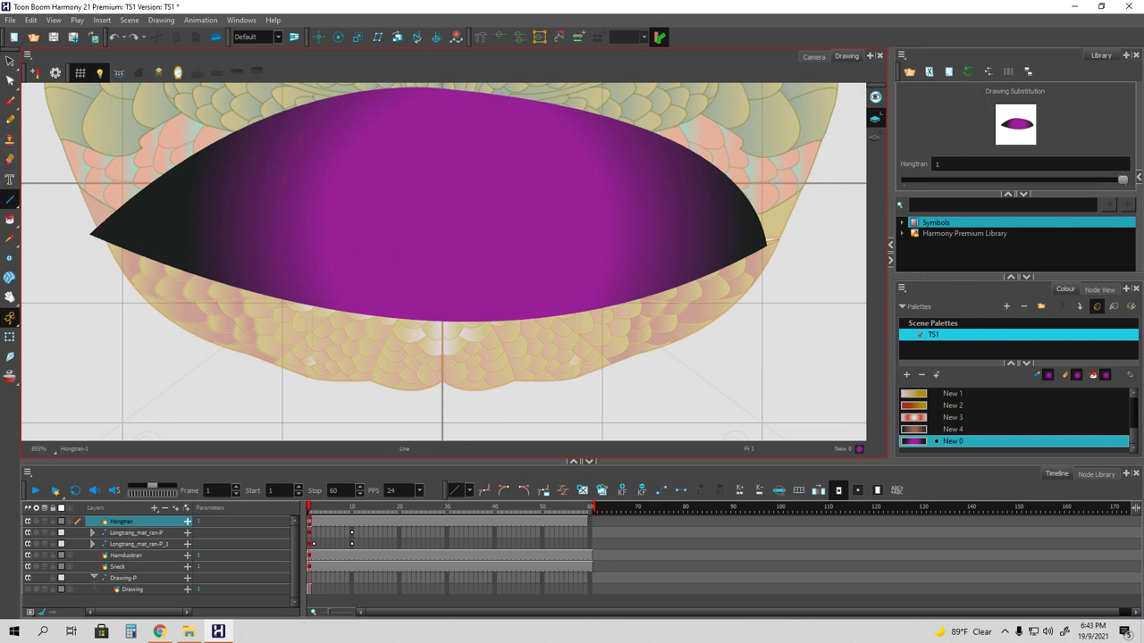
Set the Line tool to the Fixed Thickness 1 preset with size 2 in its tool properties.
{"action": "left_click", "coordinate": [239, 25]}
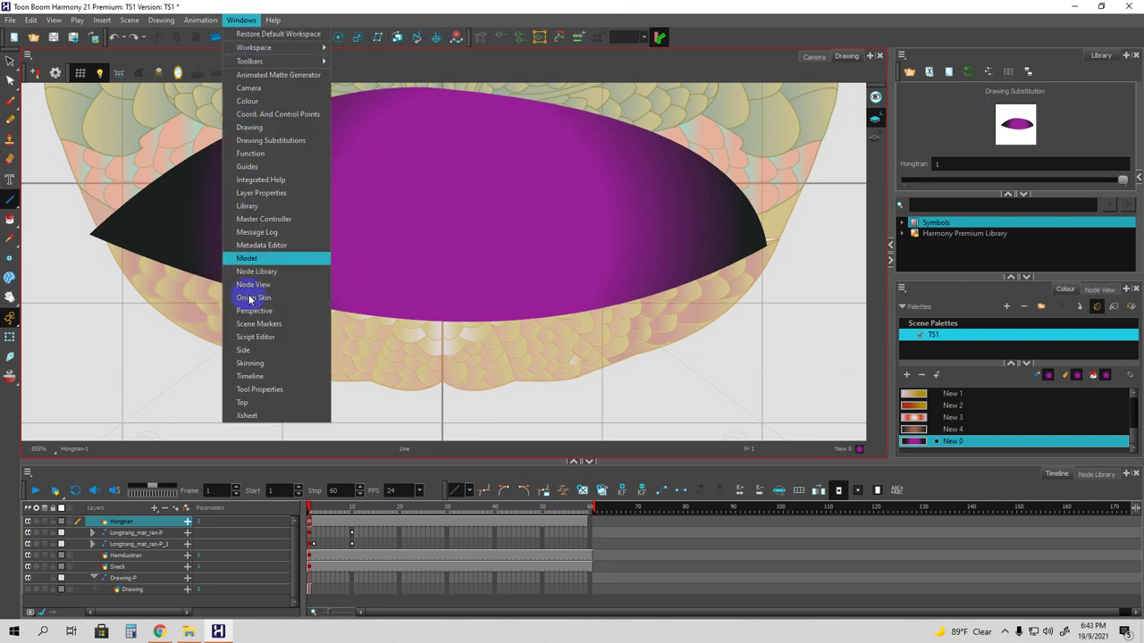
{"action": "left_click", "coordinate": [259, 391]}
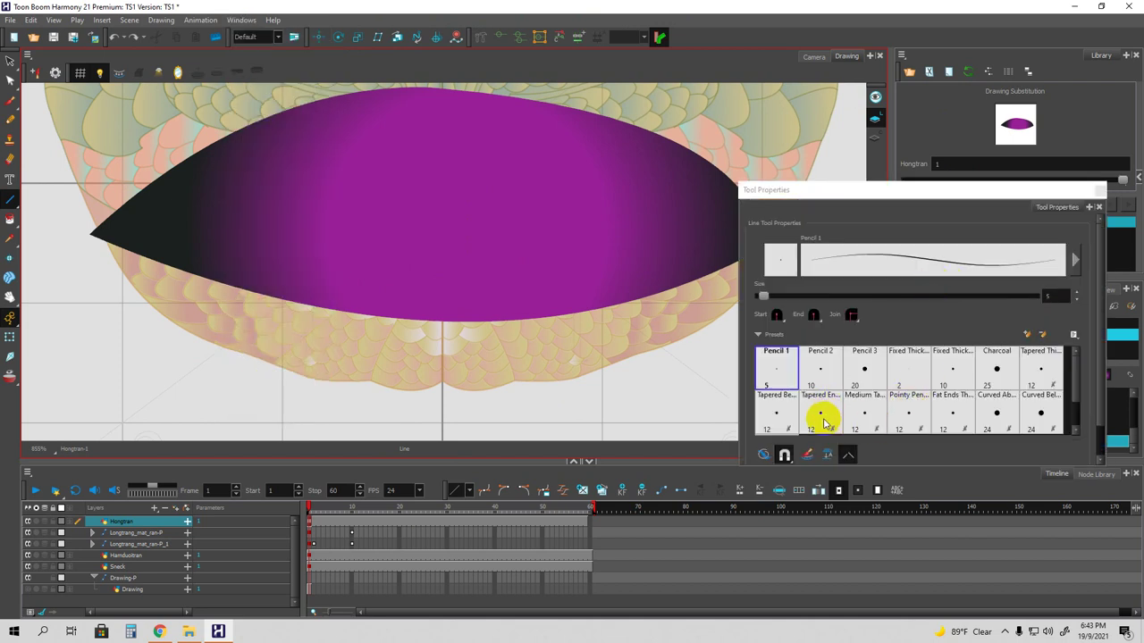
{"action": "left_click", "coordinate": [903, 378]}
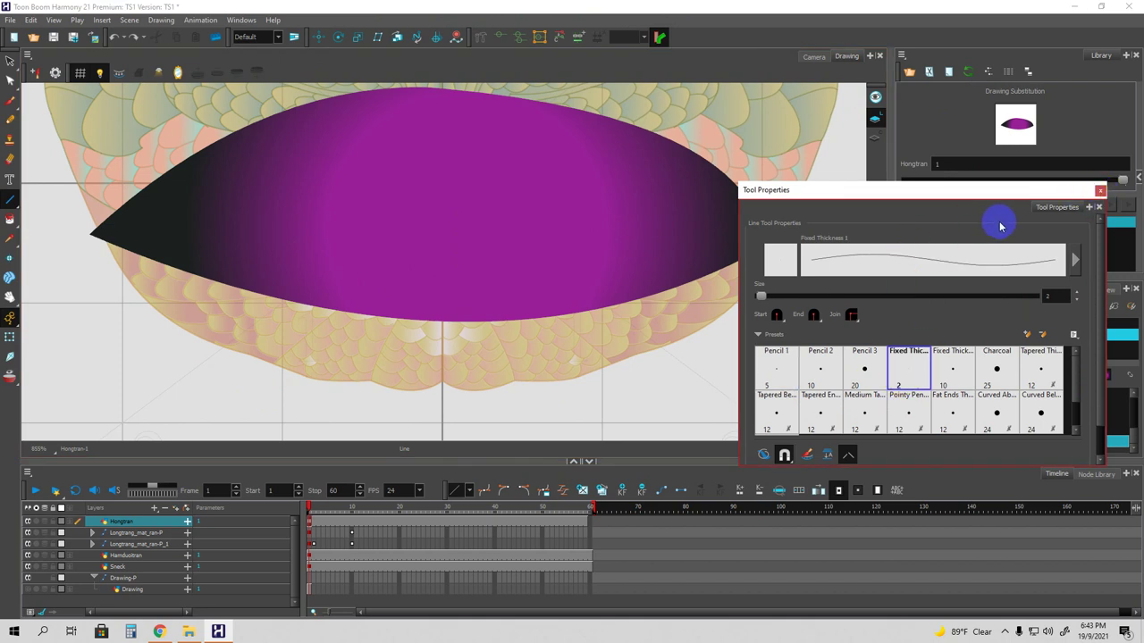
{"action": "left_click", "coordinate": [1099, 190]}
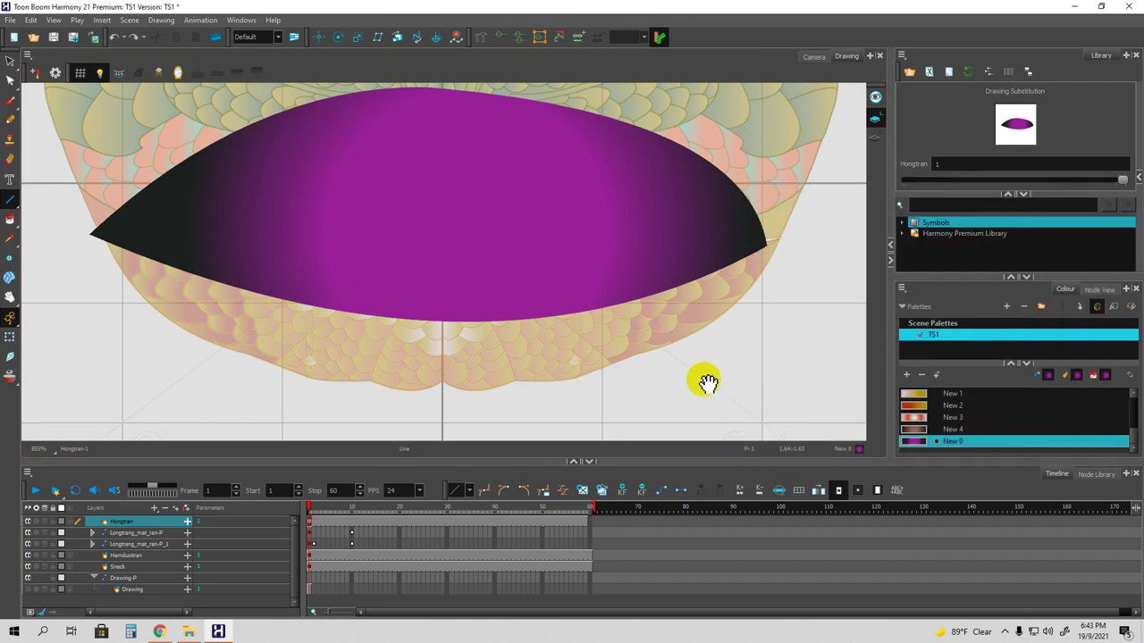
Draw the gum's upper edge as a wide U-shaped curve across the lower part of the purple mouth, bending each line segment.
{"action": "left_click_drag", "start_coordinate": [366, 209], "coordinate": [433, 235]}
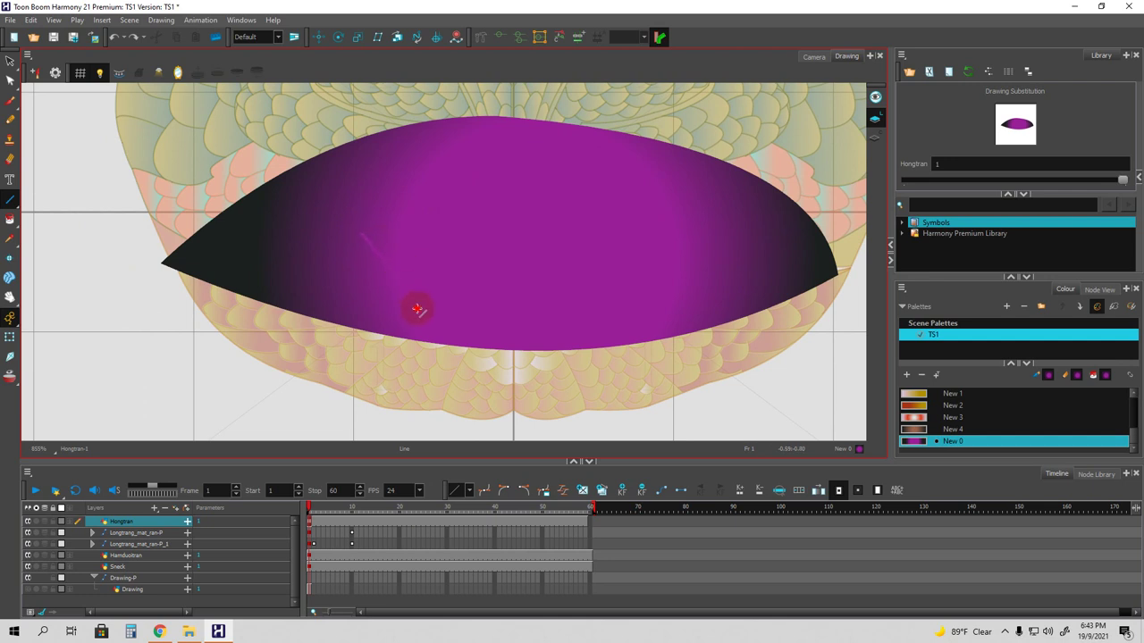
{"action": "left_click_drag", "start_coordinate": [386, 304], "coordinate": [417, 309]}
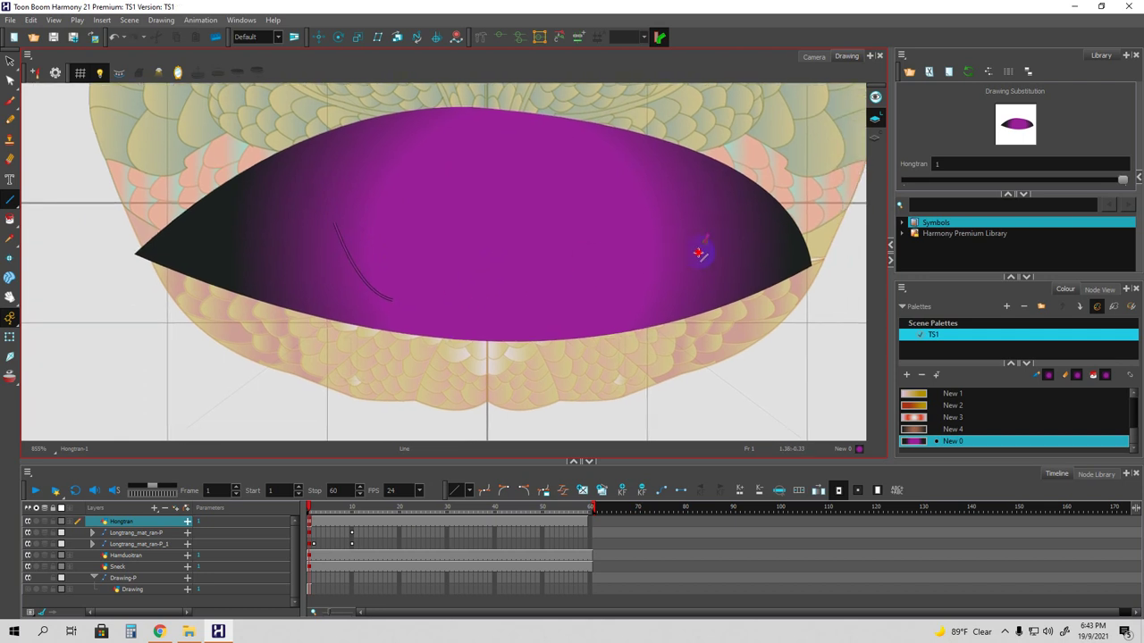
{"action": "left_click_drag", "start_coordinate": [638, 294], "coordinate": [664, 298]}
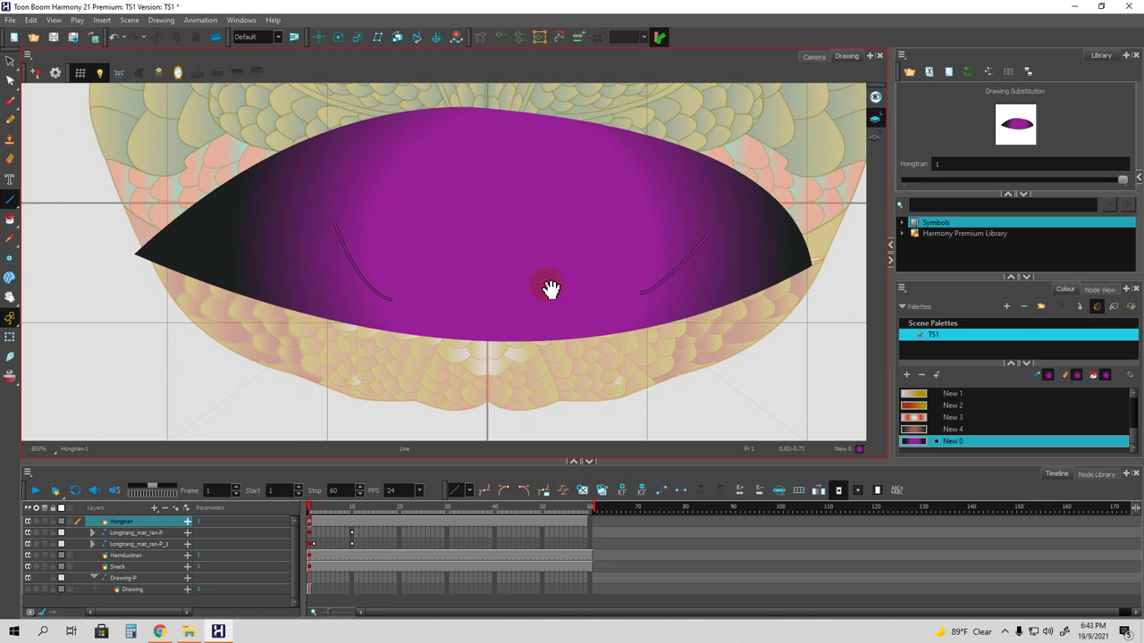
{"action": "left_click_drag", "start_coordinate": [496, 298], "coordinate": [485, 284]}
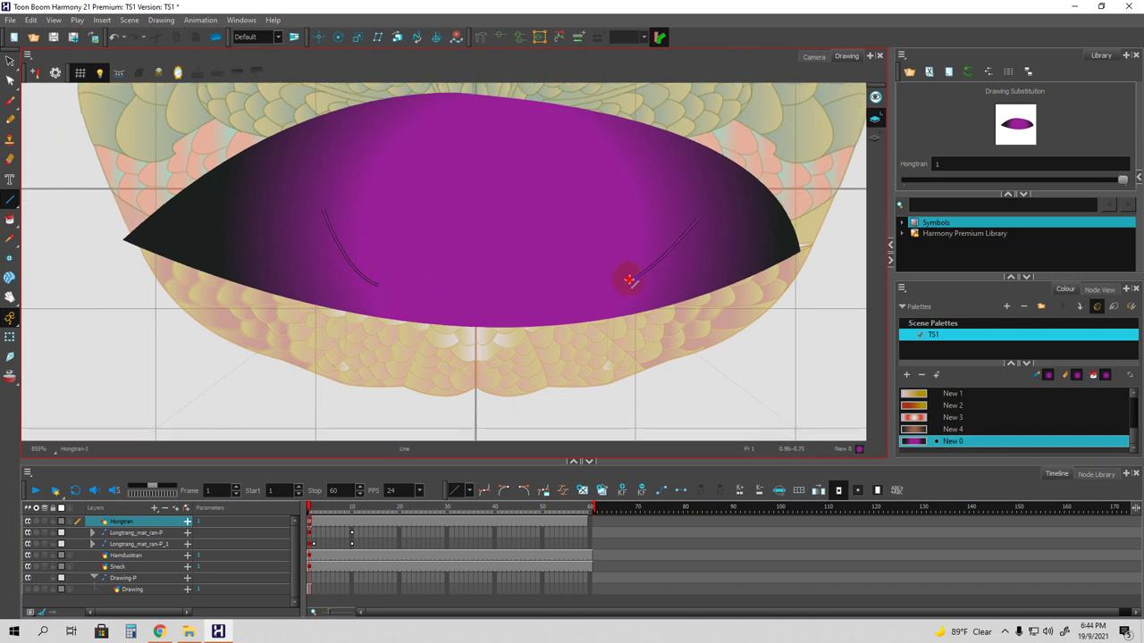
{"action": "key", "text": "space"}
{"action": "left_click_drag", "start_coordinate": [520, 309], "coordinate": [536, 329]}
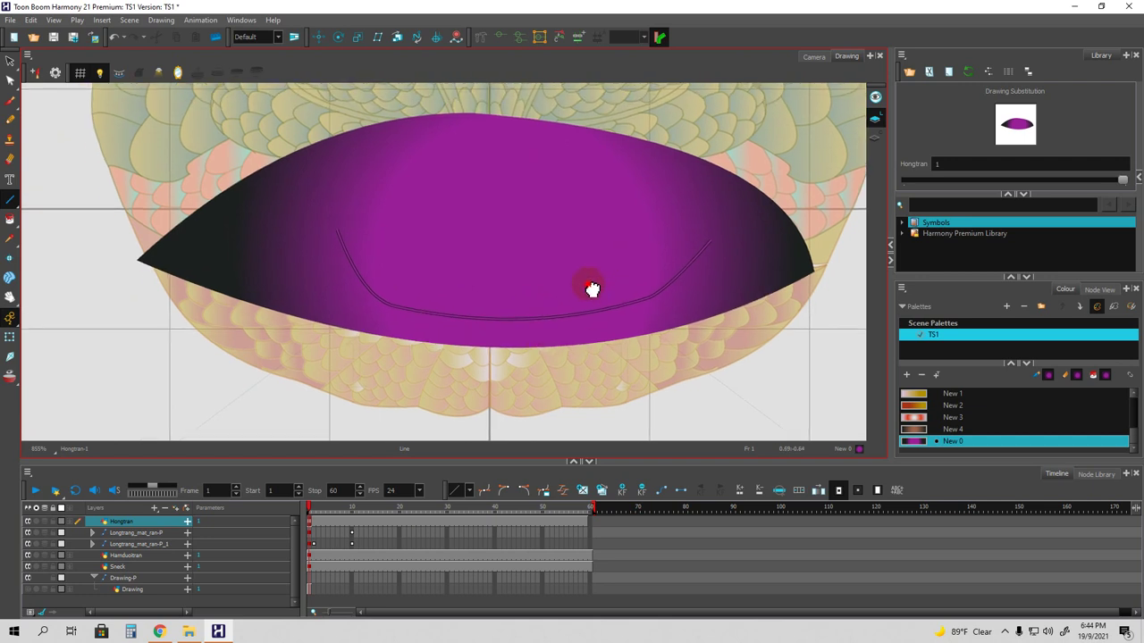
{"action": "left_click_drag", "start_coordinate": [596, 288], "coordinate": [584, 287]}
Round off both ends of the U-shaped curve and add a parallel lower edge beneath it to close a narrow gum band.
{"action": "left_click", "coordinate": [398, 250]}
{"action": "right_click", "coordinate": [313, 224]}
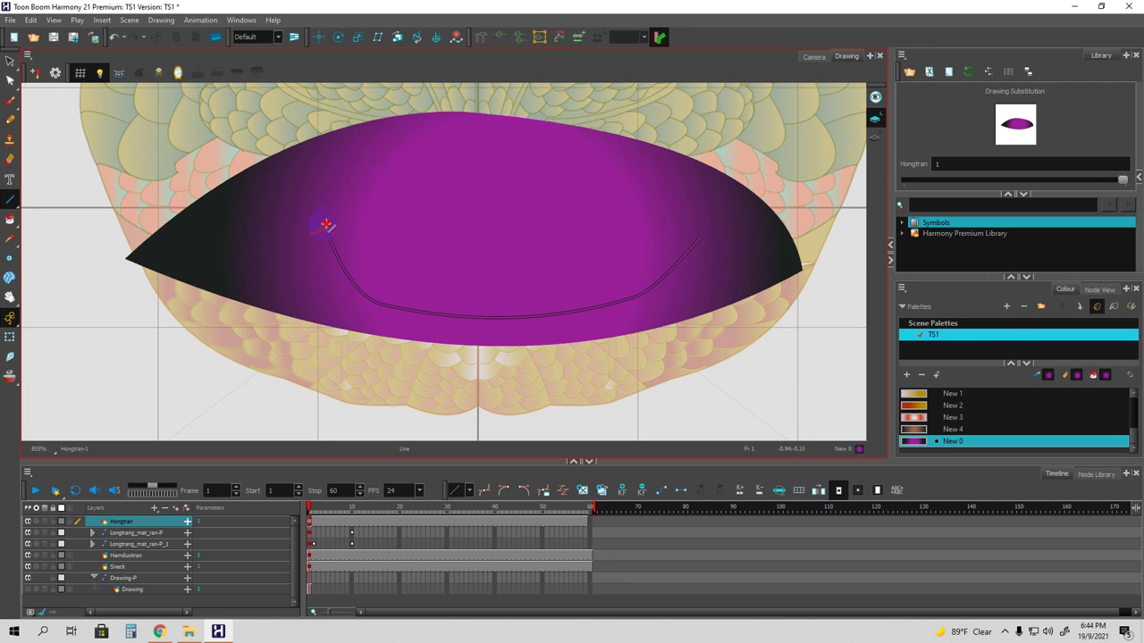
{"action": "left_click_drag", "start_coordinate": [328, 258], "coordinate": [320, 248]}
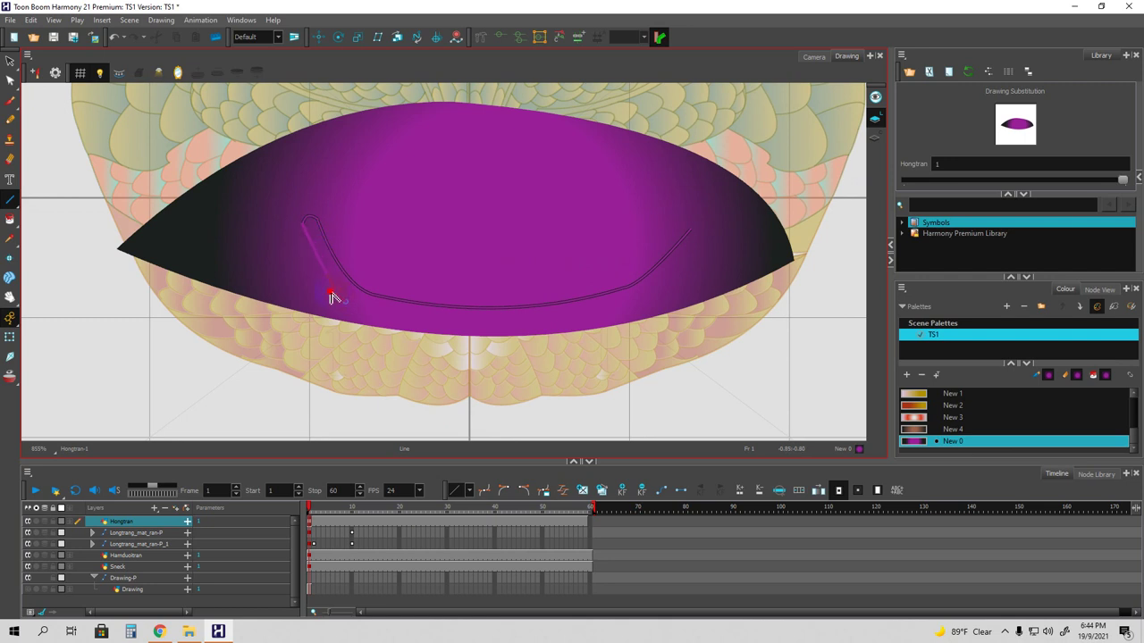
{"action": "left_click_drag", "start_coordinate": [373, 301], "coordinate": [352, 283]}
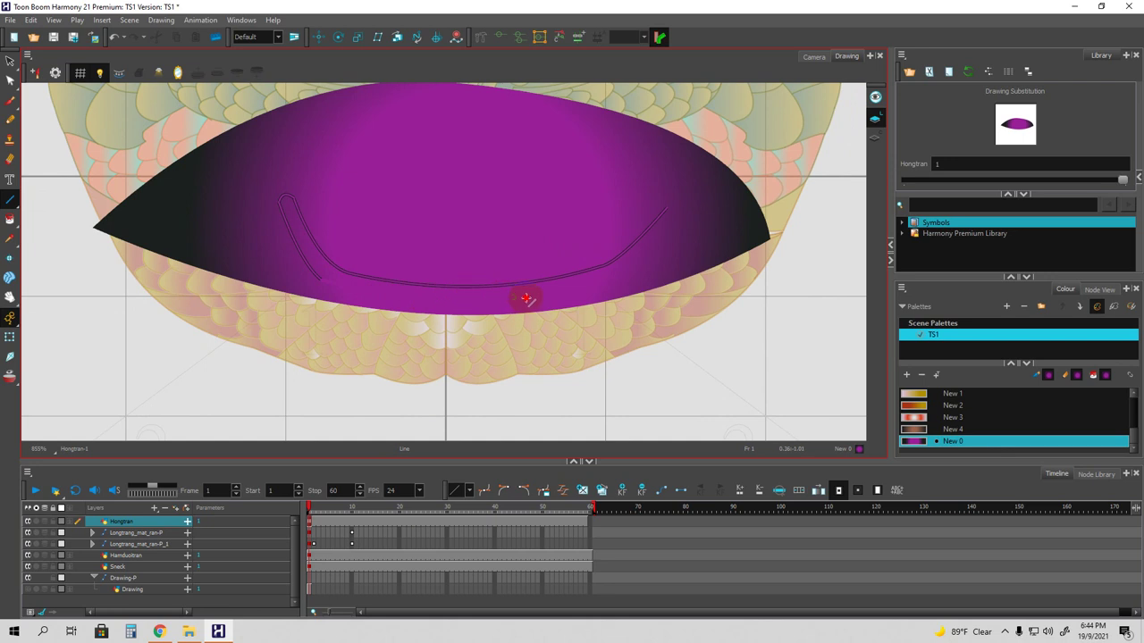
{"action": "left_click_drag", "start_coordinate": [594, 293], "coordinate": [450, 329]}
{"action": "left_click_drag", "start_coordinate": [518, 303], "coordinate": [488, 287]}
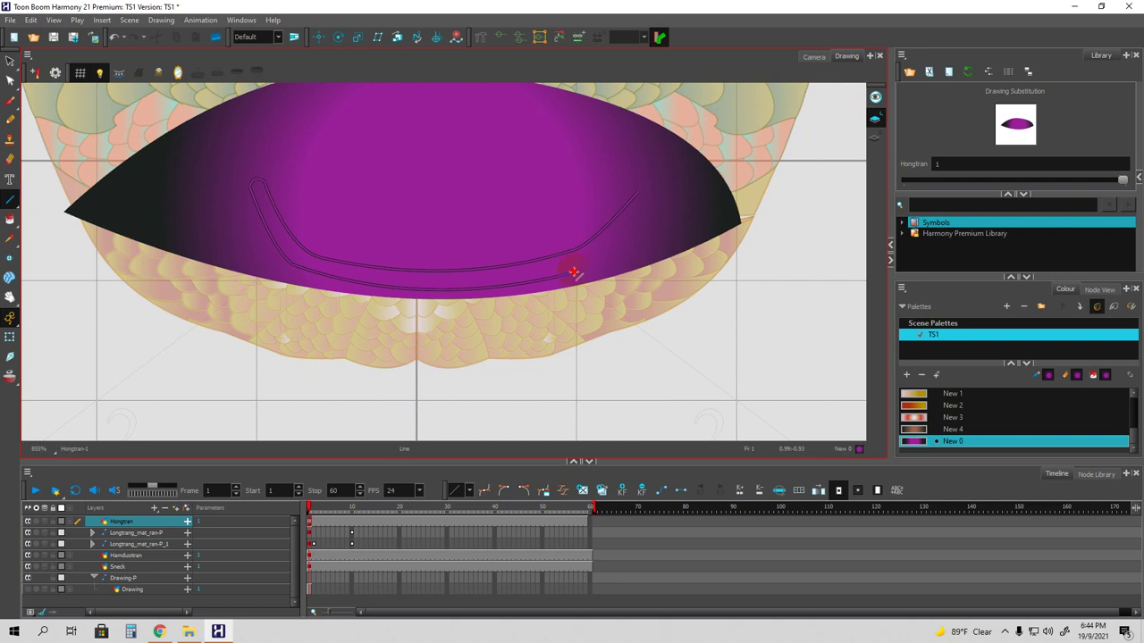
{"action": "mouse_move", "coordinate": [615, 243]}
{"action": "left_mouse_down"}
{"action": "mouse_move", "coordinate": [646, 211]}
{"action": "mouse_move", "coordinate": [646, 222]}
{"action": "left_mouse_up"}
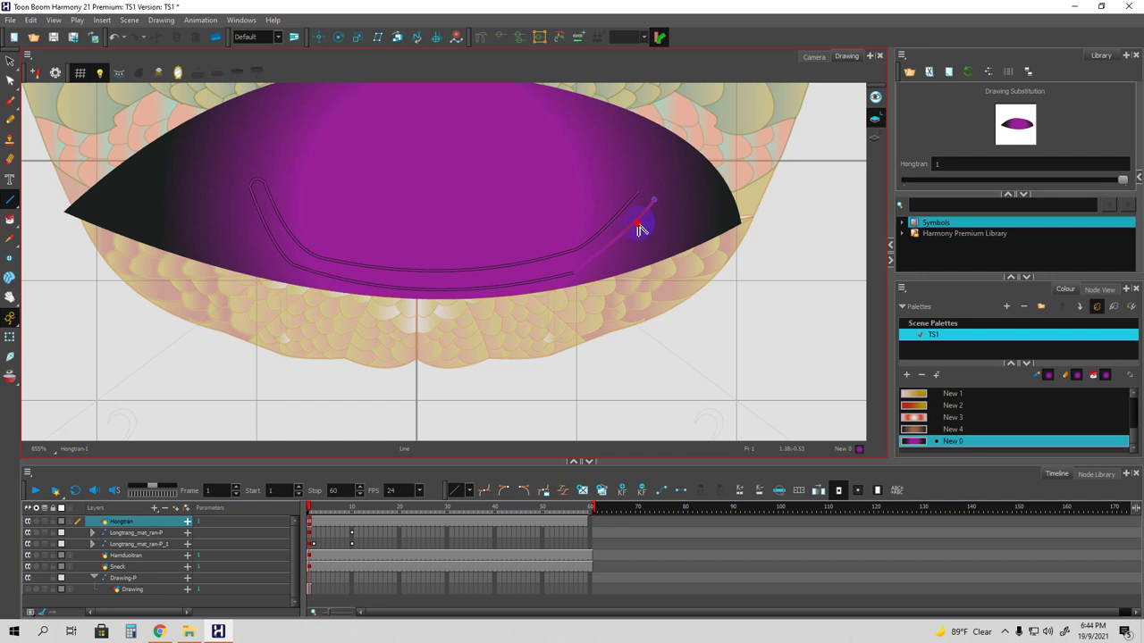
{"action": "left_click_drag", "start_coordinate": [640, 233], "coordinate": [657, 186]}
{"action": "key", "text": "space"}
{"action": "left_click_drag", "start_coordinate": [581, 216], "coordinate": [631, 211]}
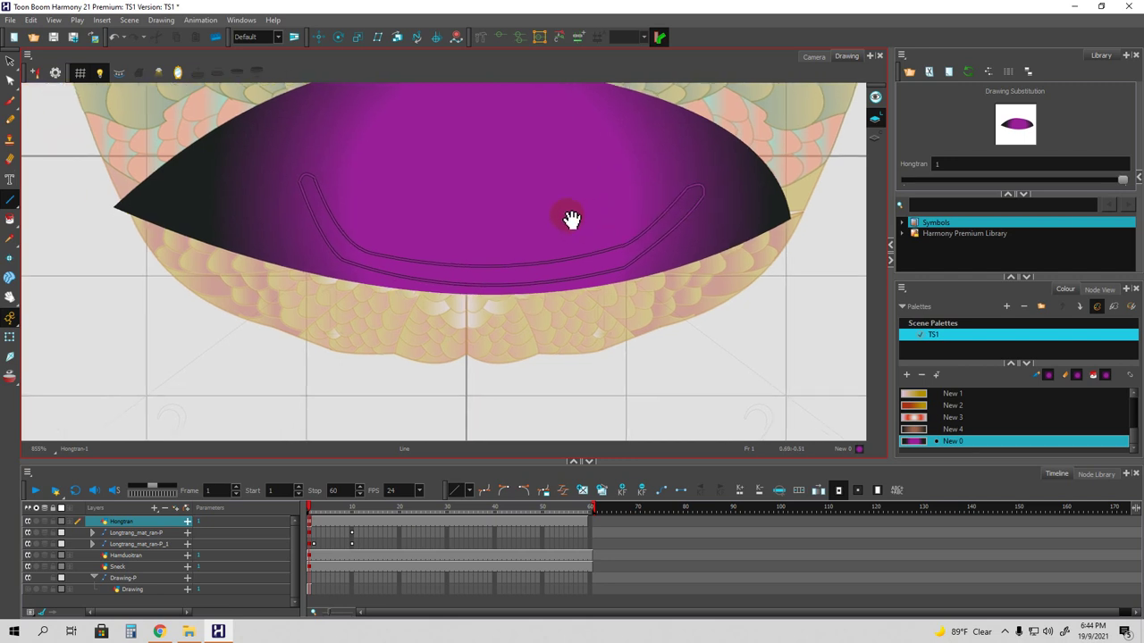
Fill the closed gum band with the New 0 gradient using the Paint tool, check its selection and deselect it.
{"action": "key", "text": "alt+i"}
{"action": "left_click", "coordinate": [580, 270]}
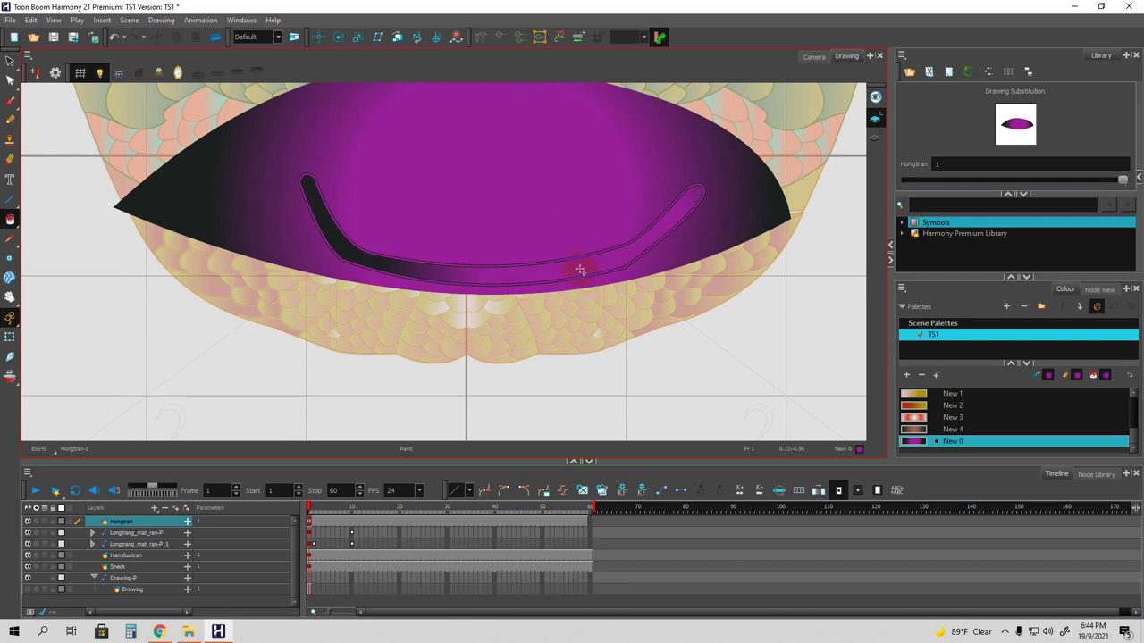
{"action": "left_click", "coordinate": [11, 63]}
{"action": "left_click", "coordinate": [333, 207]}
{"action": "left_click", "coordinate": [235, 367]}
{"action": "left_click", "coordinate": [323, 230]}
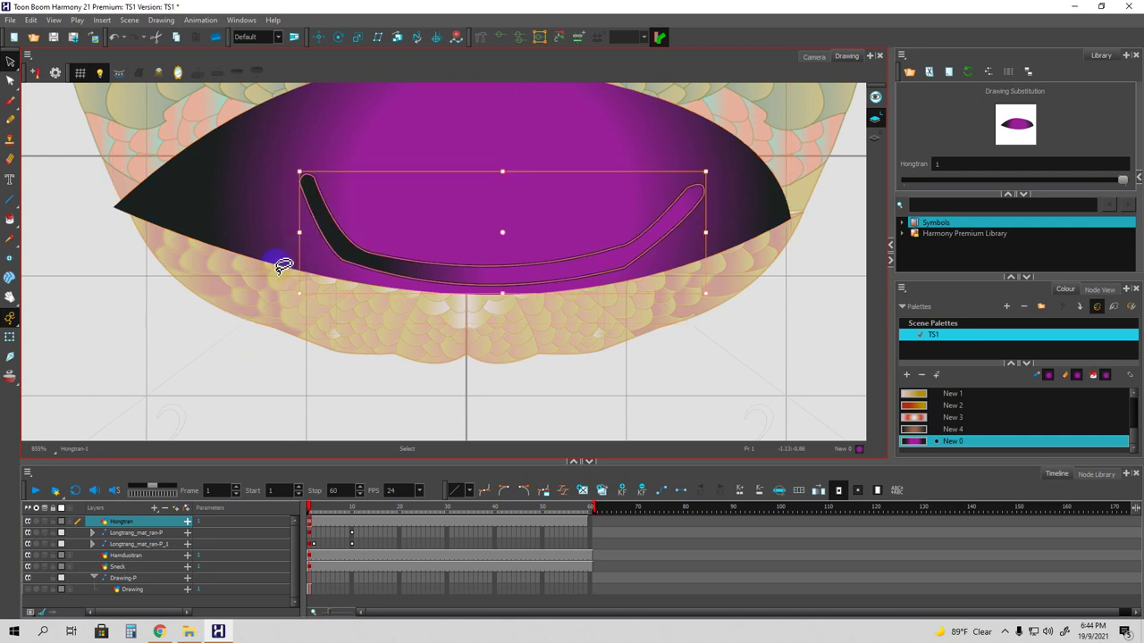
{"action": "left_click", "coordinate": [239, 361]}
{"action": "left_click_drag", "start_coordinate": [400, 235], "coordinate": [395, 233]}
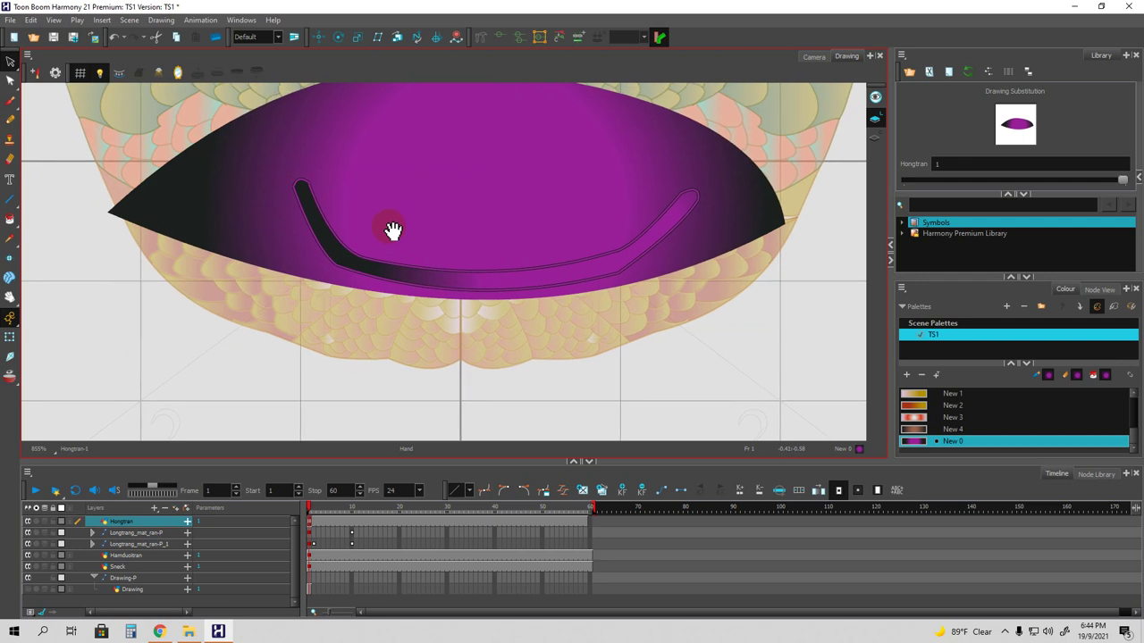
Draw a tall, pointed fang outline in White with the Line tool, rising from the right end of the gum band.
{"action": "left_click", "coordinate": [11, 202]}
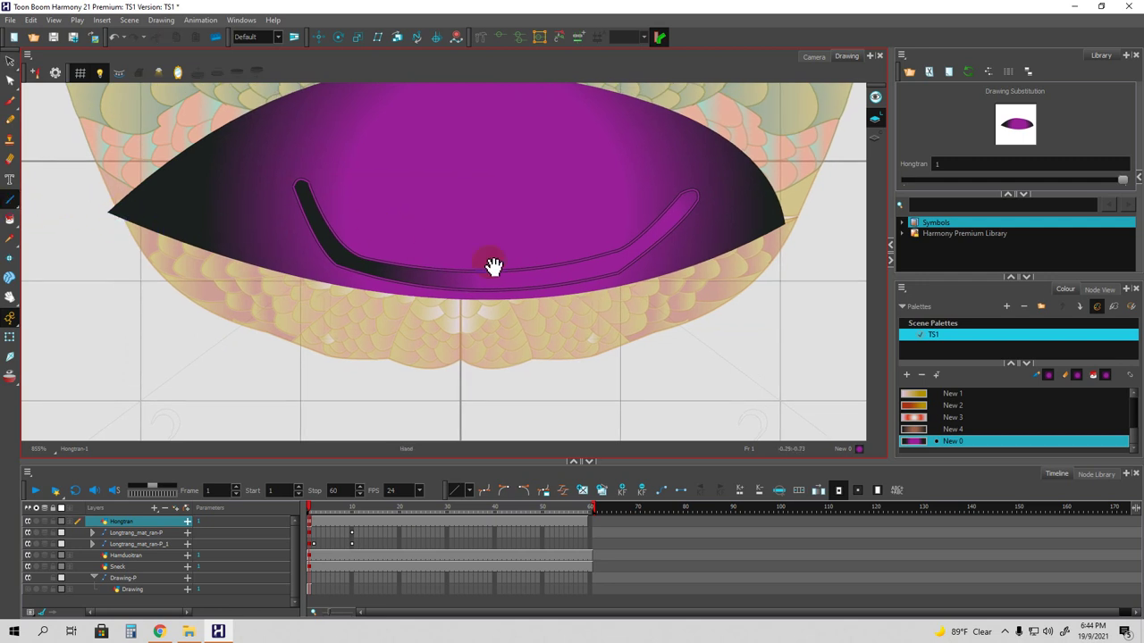
{"action": "left_click", "coordinate": [1134, 417]}
{"action": "left_click_drag", "start_coordinate": [1135, 417], "coordinate": [1131, 396]}
{"action": "left_click", "coordinate": [934, 405]}
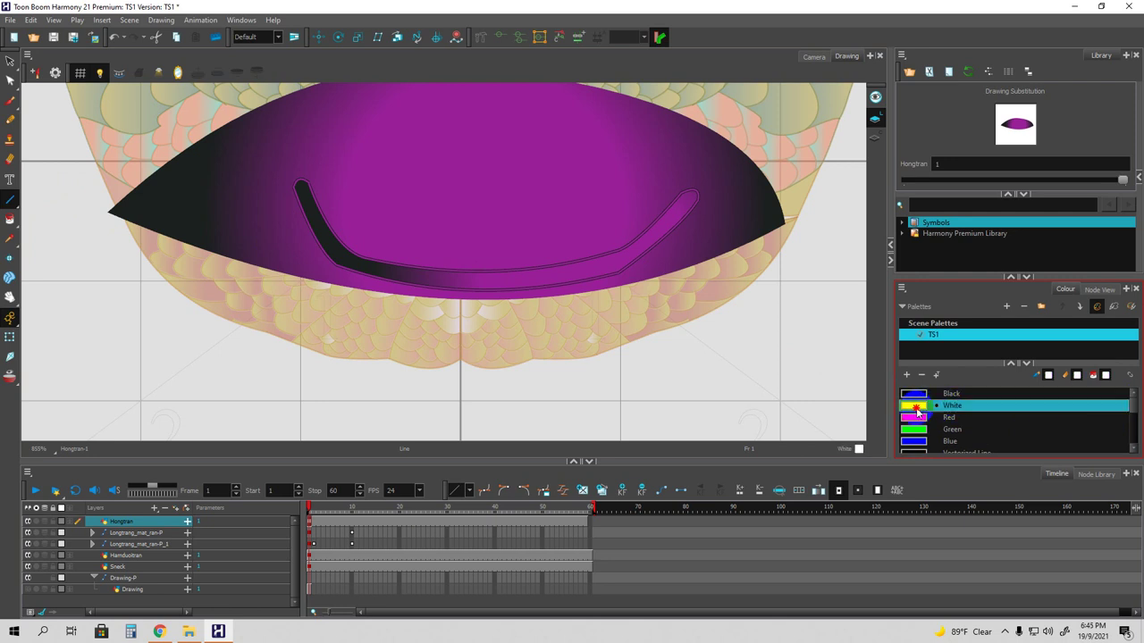
{"action": "left_click_drag", "start_coordinate": [605, 174], "coordinate": [616, 195]}
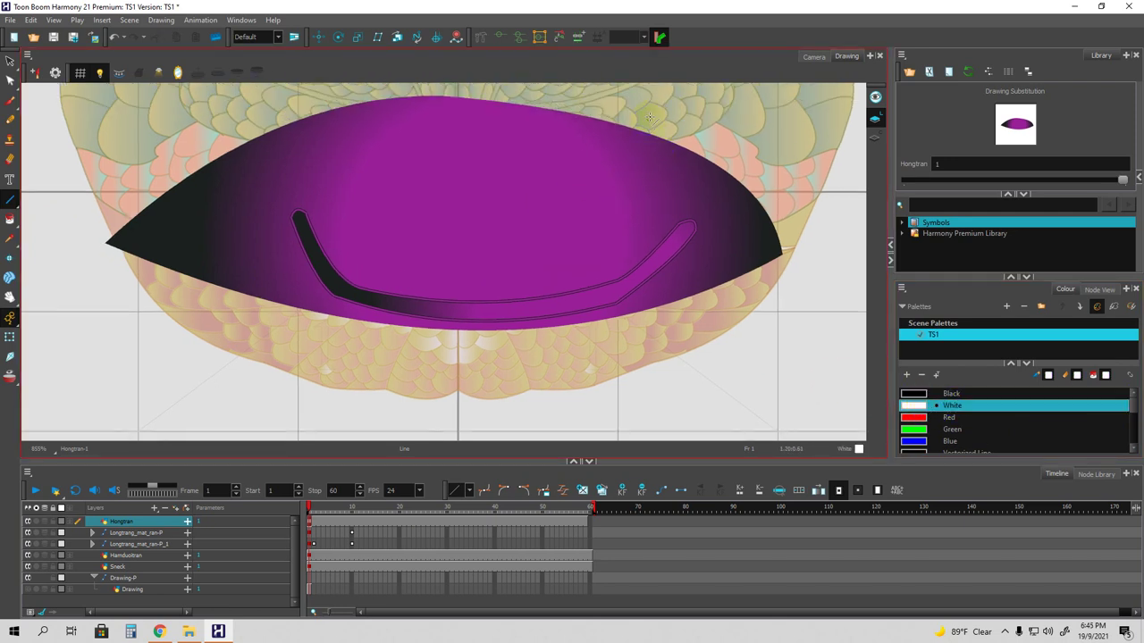
{"action": "left_click_drag", "start_coordinate": [645, 143], "coordinate": [630, 262]}
{"action": "left_click_drag", "start_coordinate": [664, 191], "coordinate": [658, 248]}
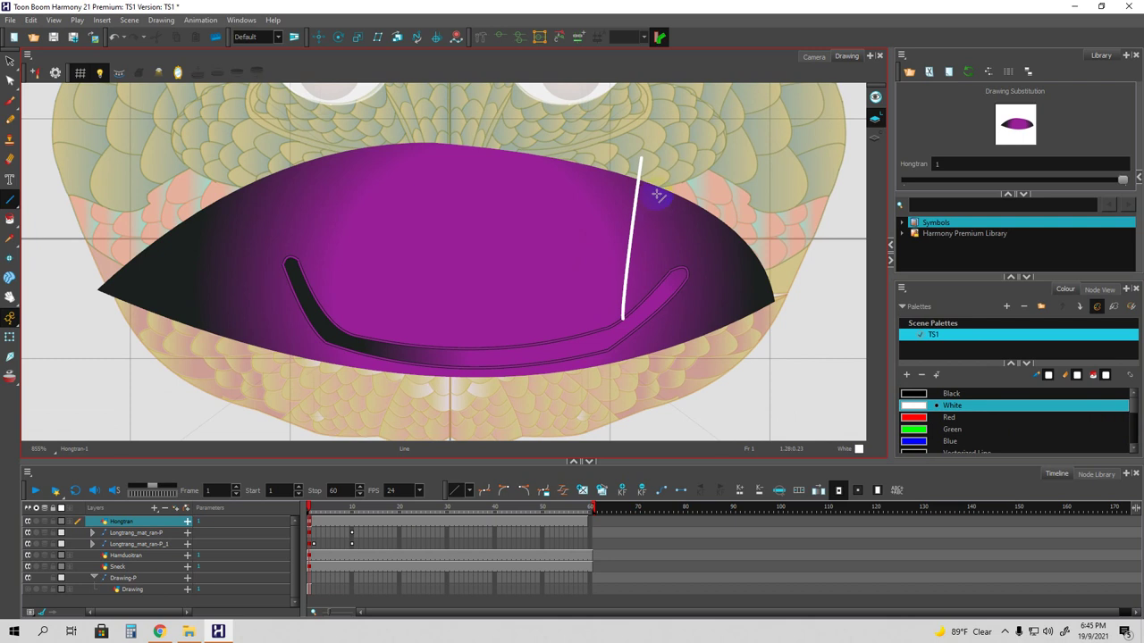
{"action": "mouse_move", "coordinate": [642, 156]}
{"action": "left_mouse_down"}
{"action": "mouse_move", "coordinate": [658, 215]}
{"action": "mouse_move", "coordinate": [651, 305]}
{"action": "mouse_move", "coordinate": [620, 263]}
{"action": "mouse_move", "coordinate": [650, 273]}
{"action": "left_mouse_up"}
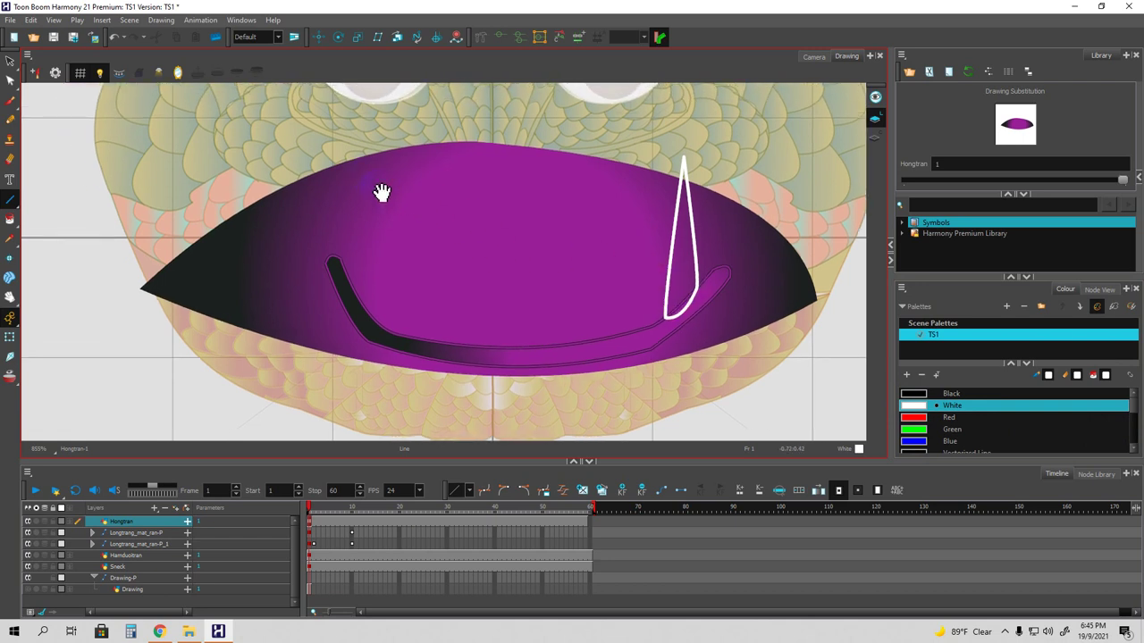
{"action": "mouse_move", "coordinate": [356, 206]}
{"action": "left_mouse_down"}
{"action": "mouse_move", "coordinate": [348, 304]}
{"action": "mouse_move", "coordinate": [338, 270]}
{"action": "mouse_move", "coordinate": [348, 283]}
{"action": "left_mouse_up"}
{"action": "left_click_drag", "start_coordinate": [389, 152], "coordinate": [389, 143]}
{"action": "key", "text": "ctrl+z"}
Draw a matching white fang outline rising from the left part of the gum band, with curved sides and base.
{"action": "left_click_drag", "start_coordinate": [366, 141], "coordinate": [348, 299]}
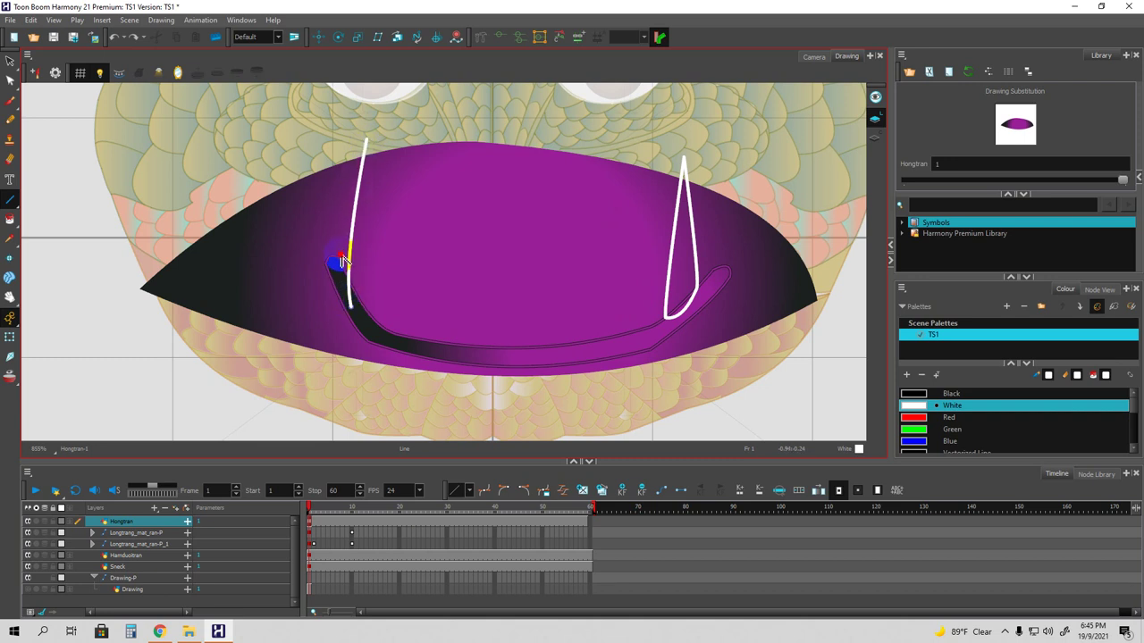
{"action": "mouse_move", "coordinate": [366, 138]}
{"action": "left_mouse_down"}
{"action": "mouse_move", "coordinate": [378, 238]}
{"action": "mouse_move", "coordinate": [370, 327]}
{"action": "left_mouse_up"}
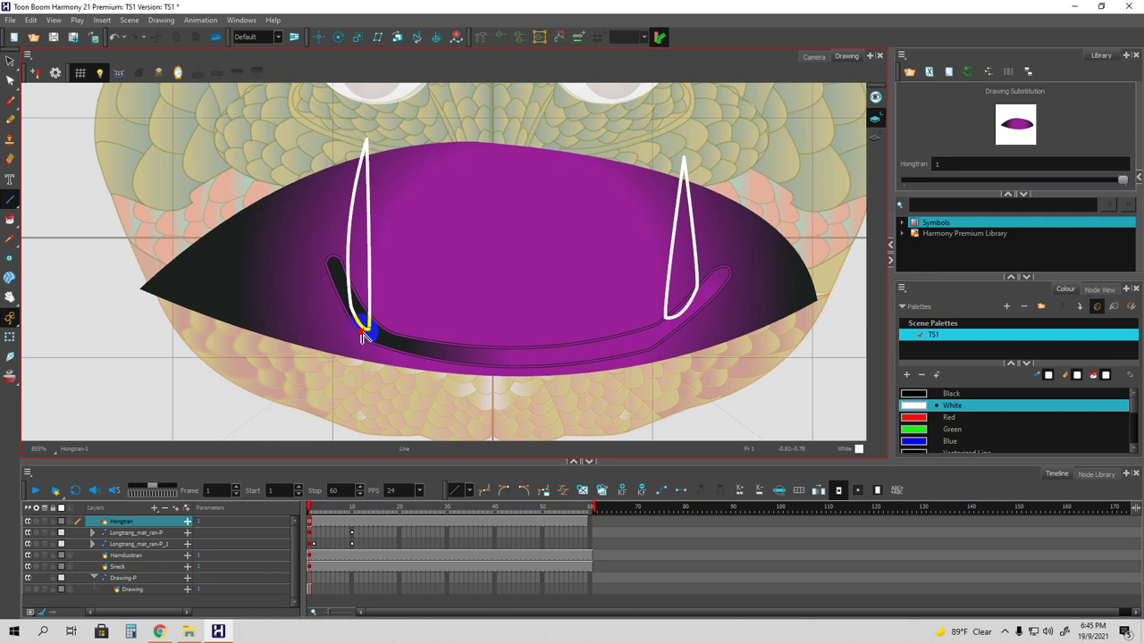
Fill both fang outlines with White using the Paint tool, undoing the stray fill at the gum band crossing.
{"action": "key", "text": "space"}
{"action": "left_click_drag", "start_coordinate": [362, 246], "coordinate": [365, 274]}
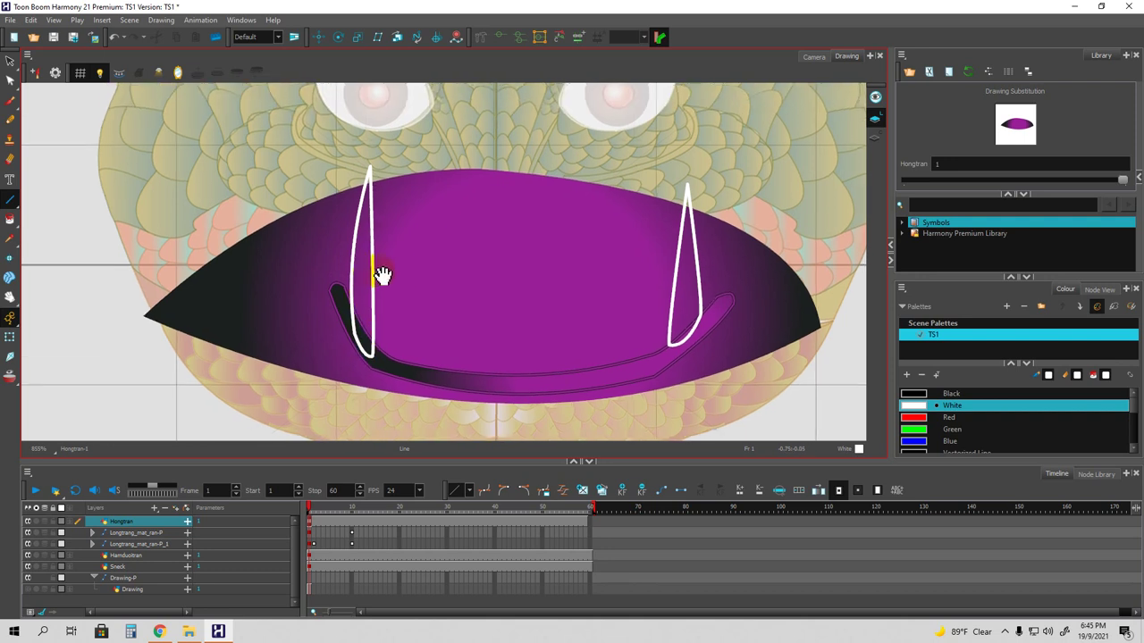
{"action": "key", "text": "alt+i"}
{"action": "left_click", "coordinate": [366, 272]}
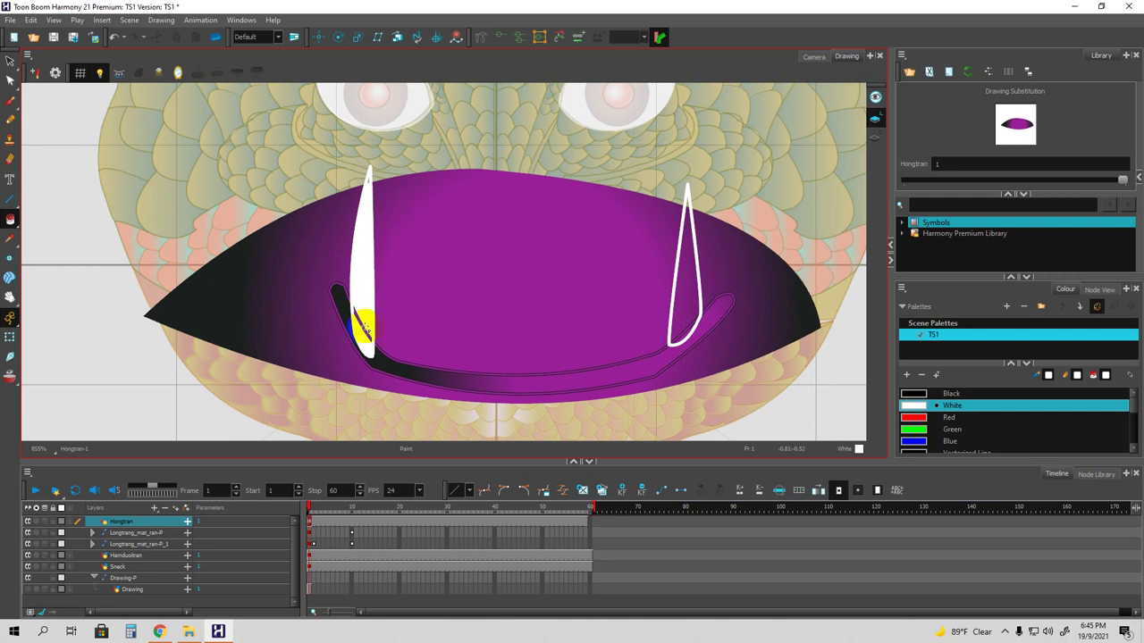
{"action": "left_click", "coordinate": [363, 330]}
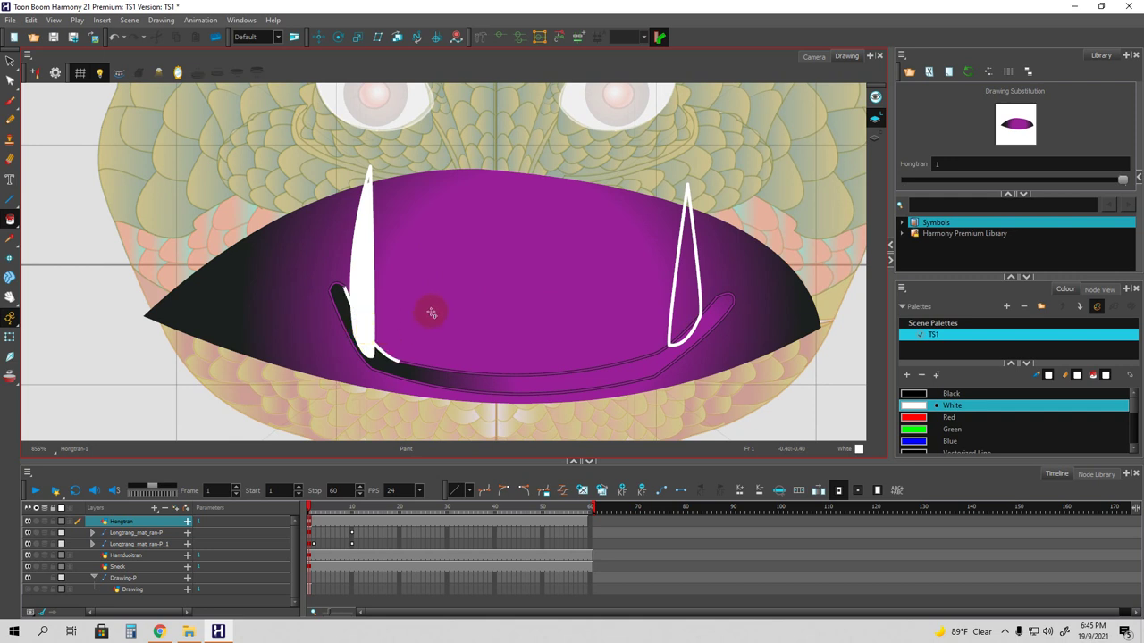
{"action": "key", "text": "ctrl+z"}
{"action": "left_click", "coordinate": [682, 284]}
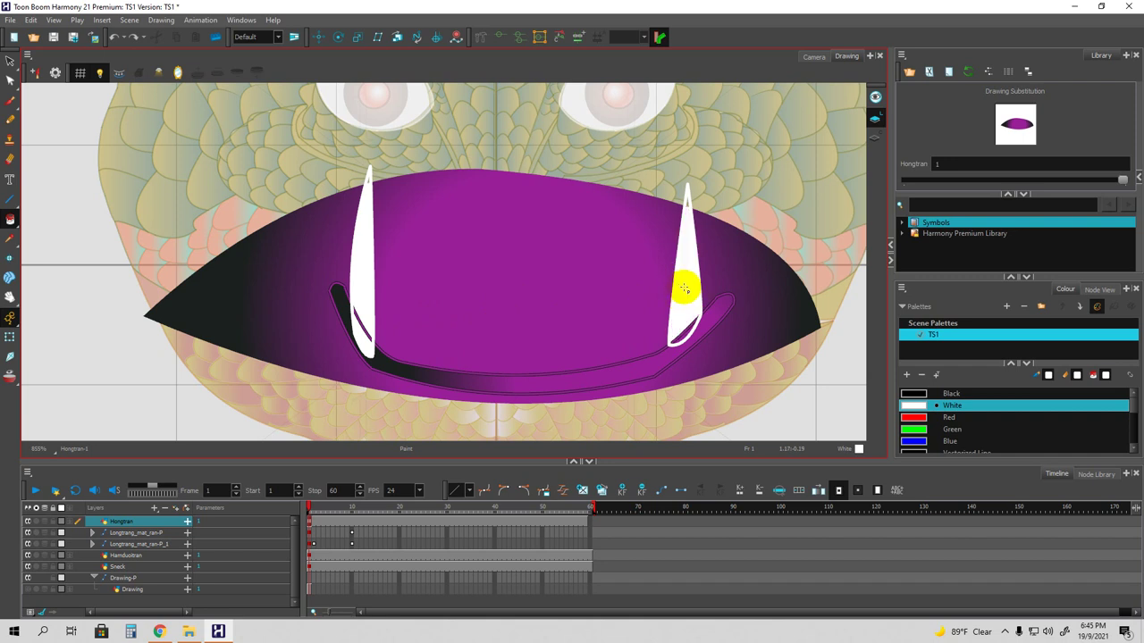
{"action": "left_click_drag", "start_coordinate": [664, 302], "coordinate": [657, 251]}
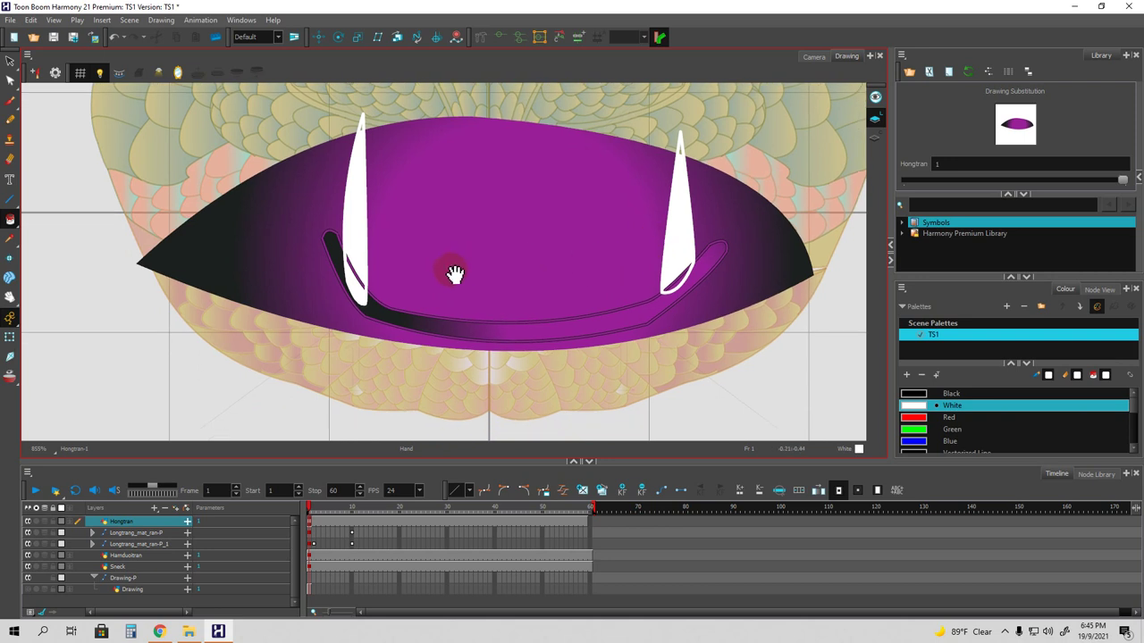
{"action": "left_click_drag", "start_coordinate": [414, 247], "coordinate": [439, 235]}
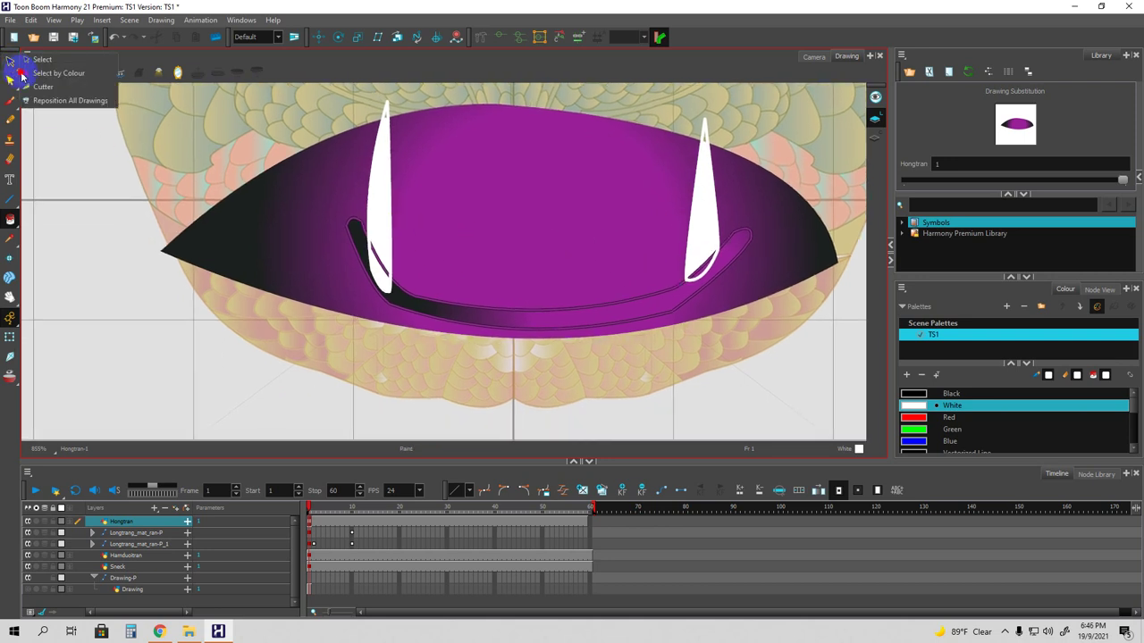
Cut the white fills and the overlapping gum and mouth pieces out of both fang outlines with the Cutter tool.
{"action": "left_click_drag", "start_coordinate": [396, 230], "coordinate": [406, 229]}
{"action": "scroll", "coordinate": [406, 229], "scroll_direction": "up", "scroll_amount": 5}
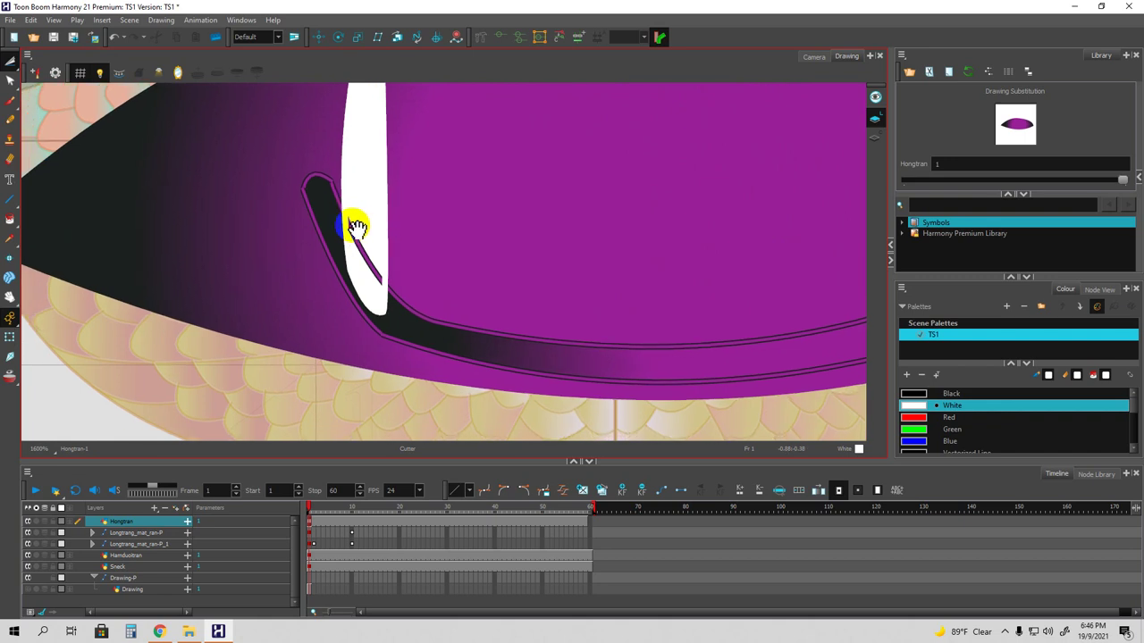
{"action": "left_click", "coordinate": [8, 66]}
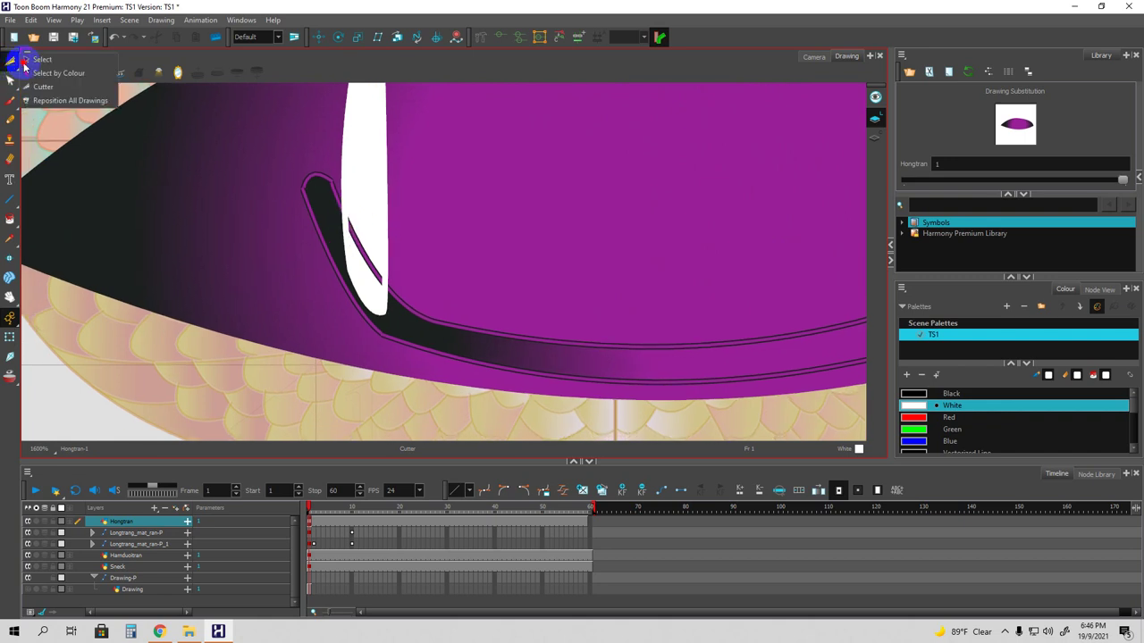
{"action": "left_click", "coordinate": [54, 77]}
{"action": "mouse_move", "coordinate": [349, 228]}
{"action": "left_mouse_down"}
{"action": "mouse_move", "coordinate": [362, 230]}
{"action": "mouse_move", "coordinate": [362, 253]}
{"action": "left_mouse_up"}
{"action": "key", "text": "space"}
{"action": "left_click_drag", "start_coordinate": [644, 277], "coordinate": [515, 268]}
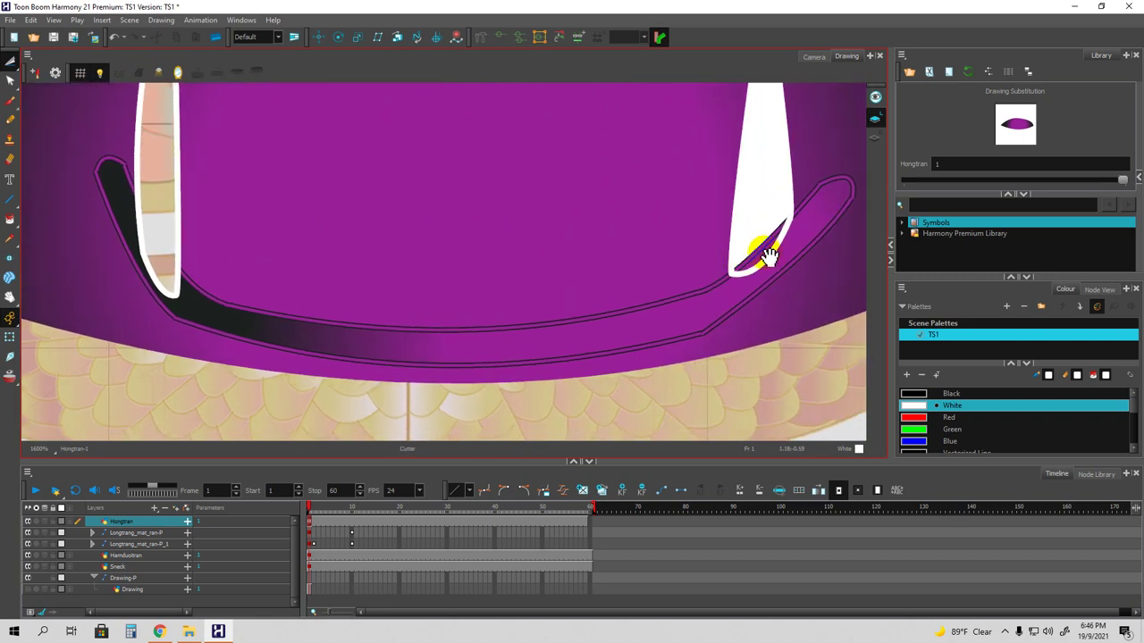
{"action": "left_click", "coordinate": [10, 80]}
{"action": "left_click", "coordinate": [39, 87]}
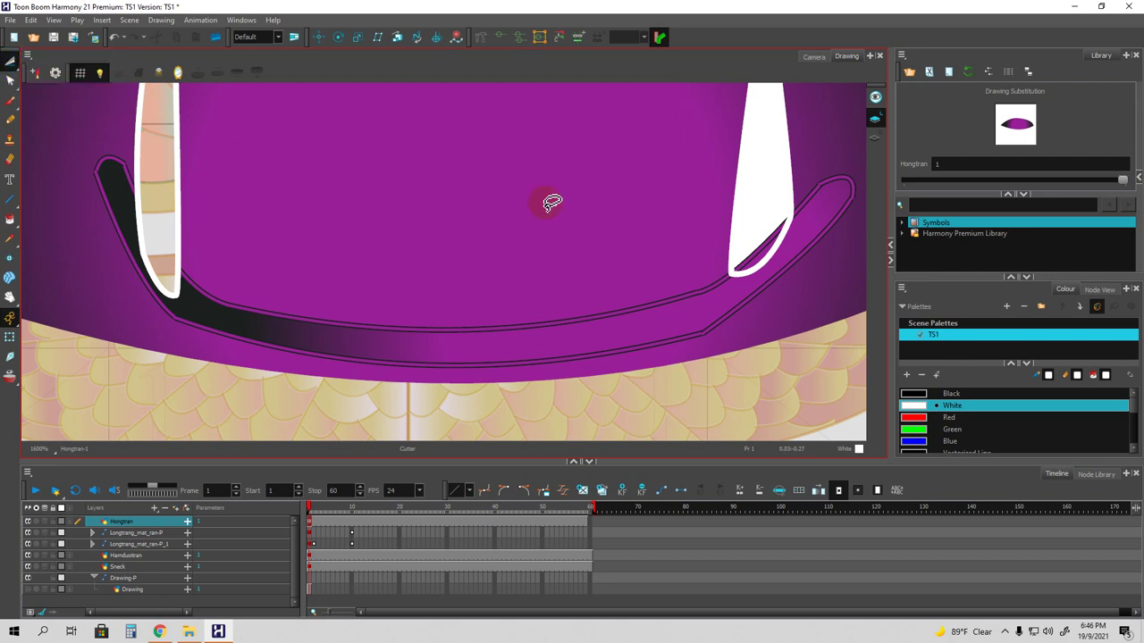
{"action": "left_click", "coordinate": [765, 249]}
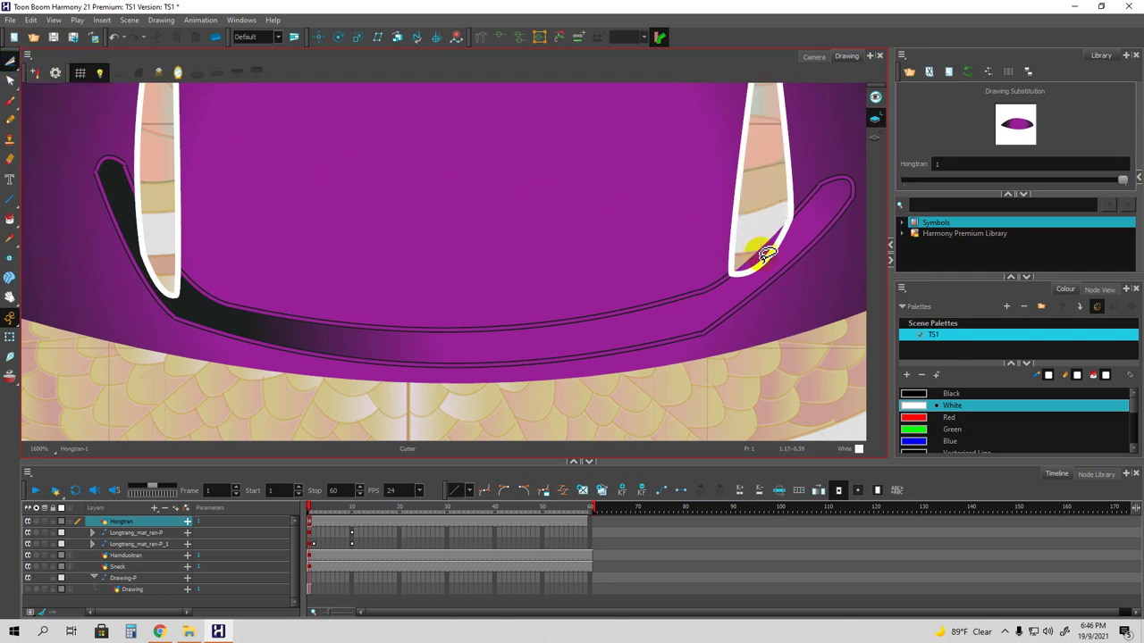
{"action": "left_click_drag", "start_coordinate": [756, 235], "coordinate": [771, 269]}
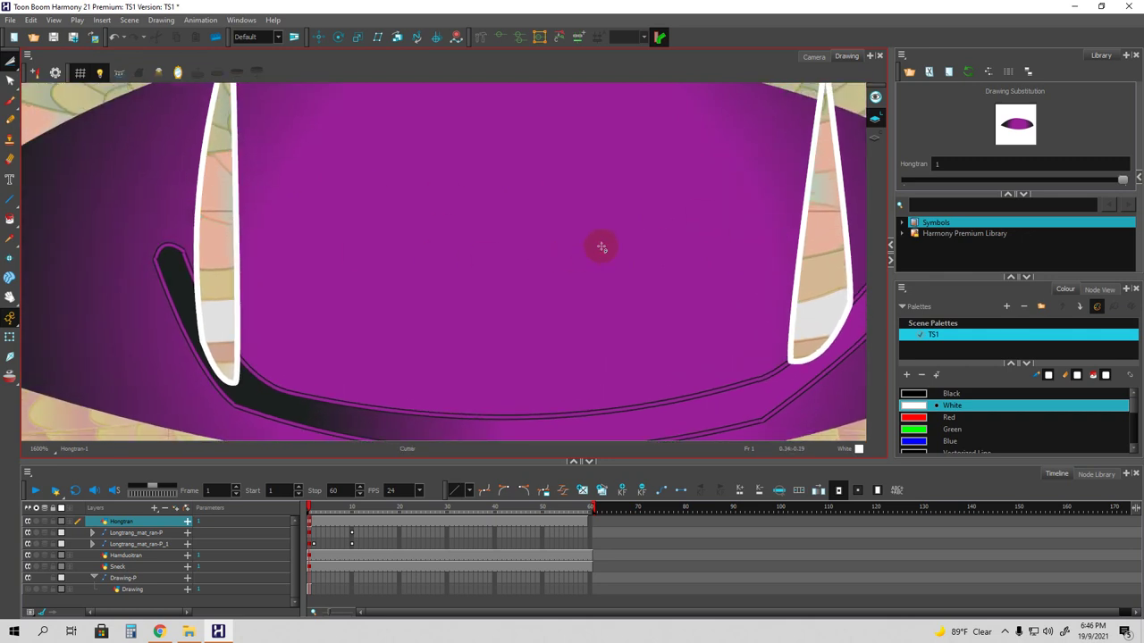
Paint the emptied interiors of both fangs solid White.
{"action": "key", "text": "alt+i"}
{"action": "left_click", "coordinate": [819, 262]}
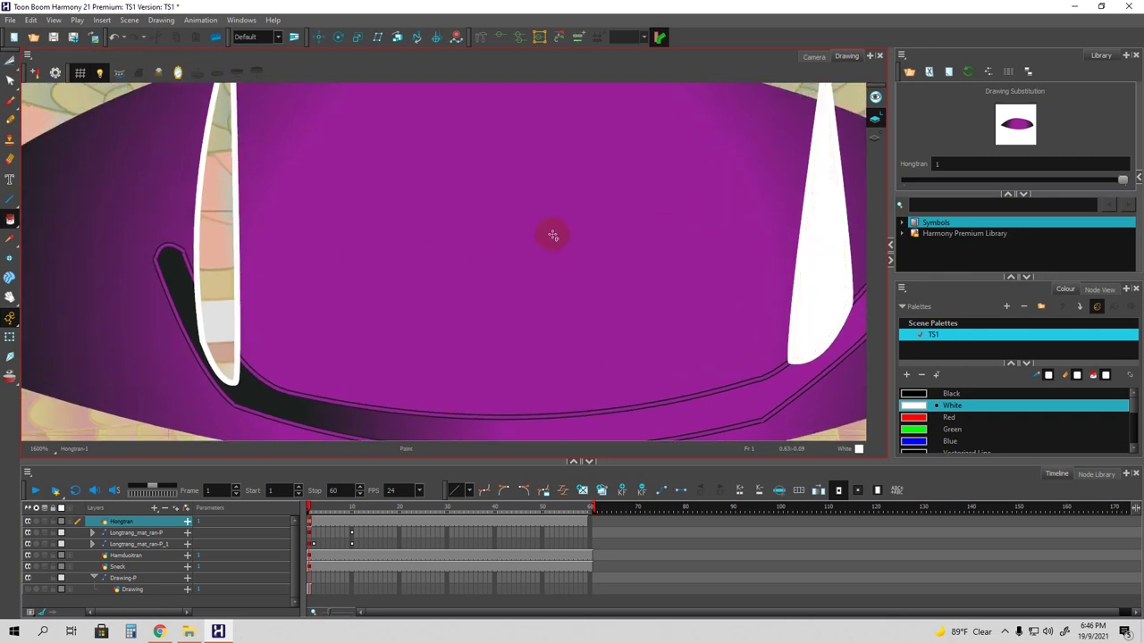
{"action": "left_click", "coordinate": [232, 258]}
{"action": "left_click_drag", "start_coordinate": [256, 257], "coordinate": [357, 261]}
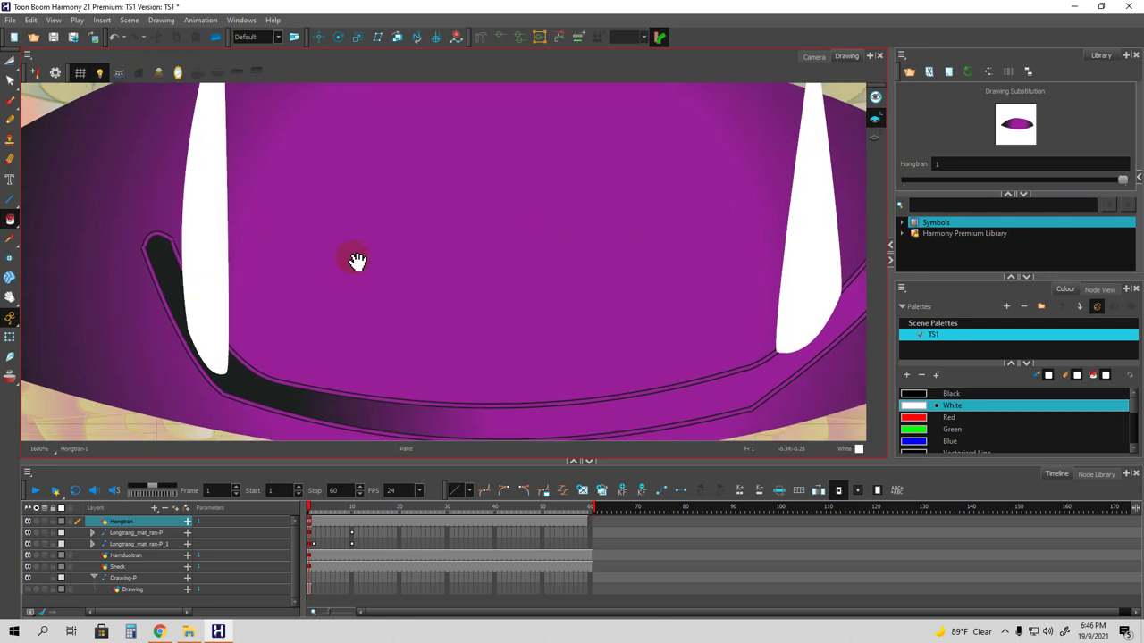
{"action": "scroll", "coordinate": [358, 261], "scroll_direction": "down", "scroll_amount": 5}
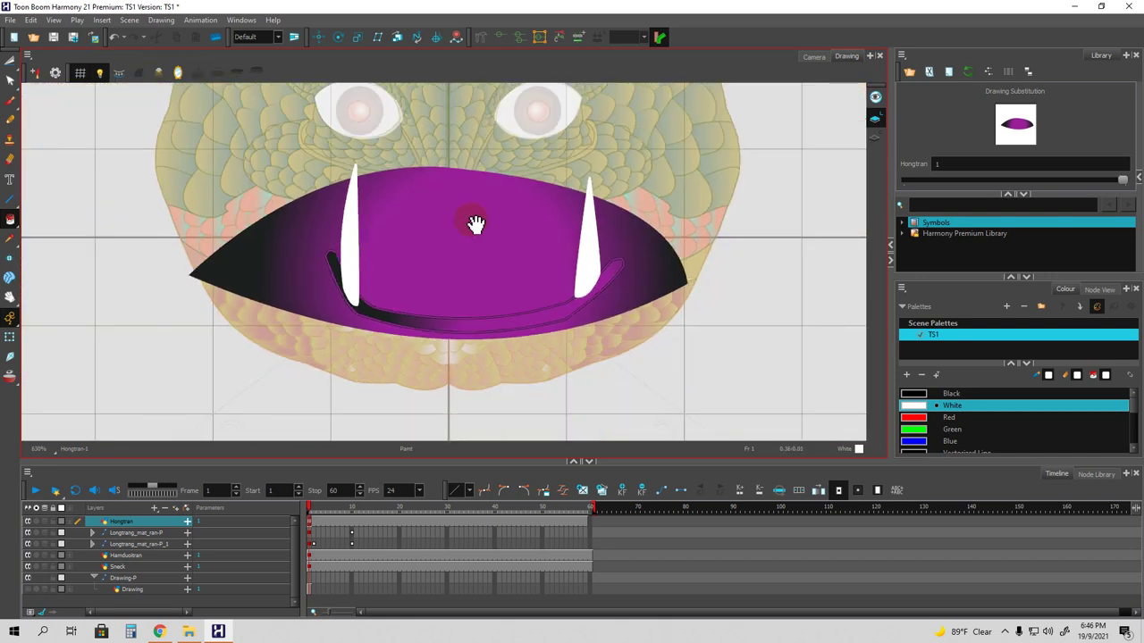
{"action": "left_click_drag", "start_coordinate": [460, 263], "coordinate": [468, 258]}
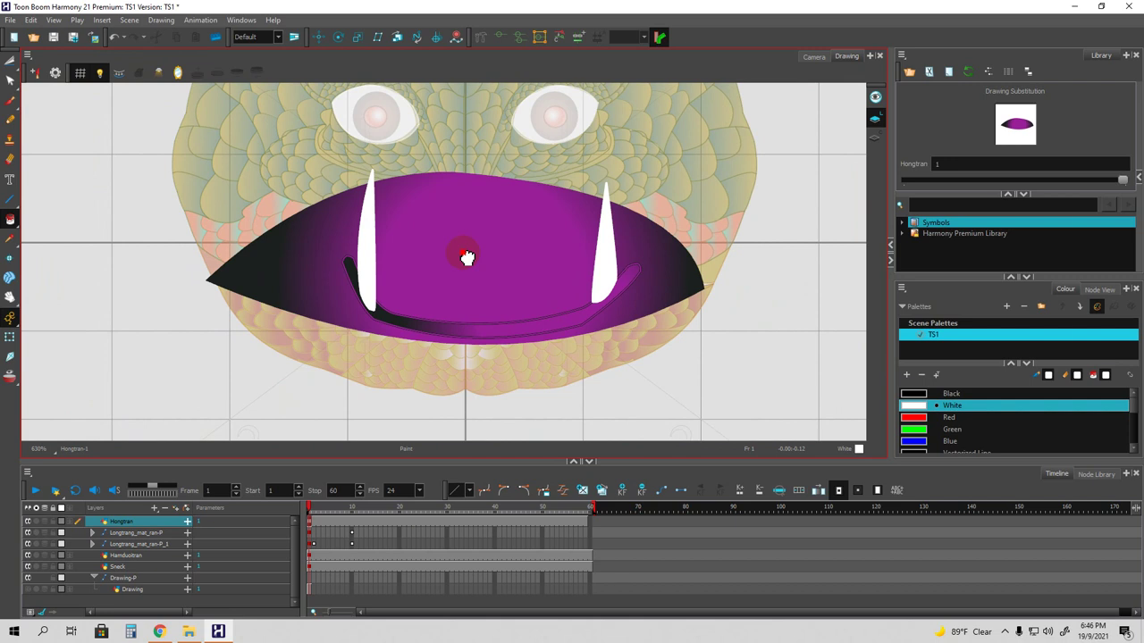
{"action": "left_click_drag", "start_coordinate": [467, 257], "coordinate": [454, 237]}
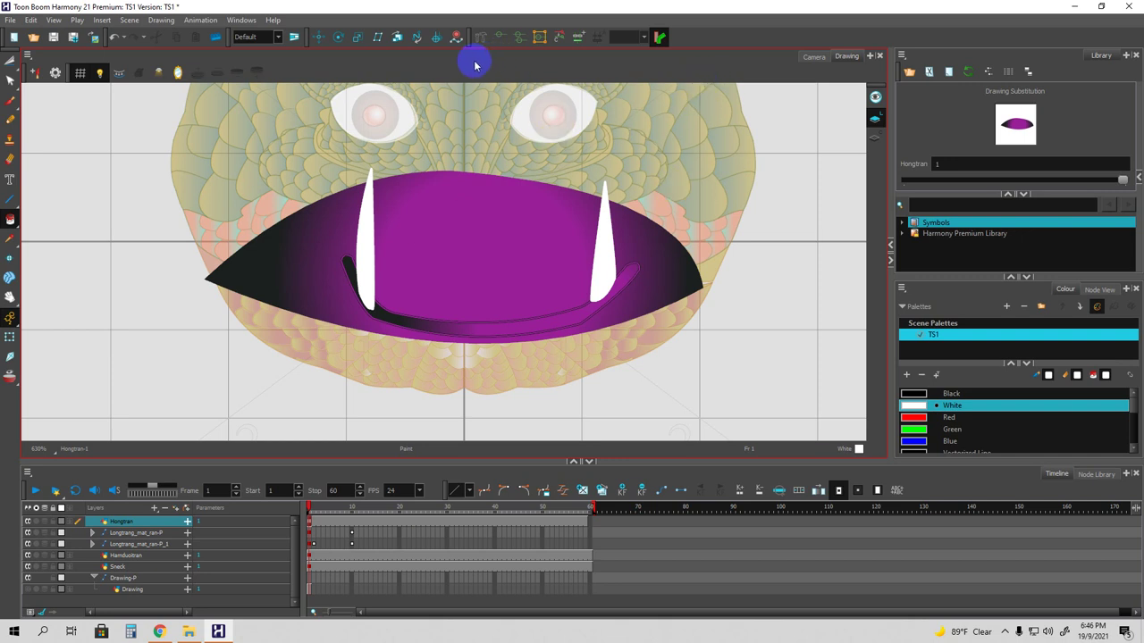
Examine in the Camera view how the fangs and mouth interior look within the full snake face.
{"action": "left_click", "coordinate": [813, 57]}
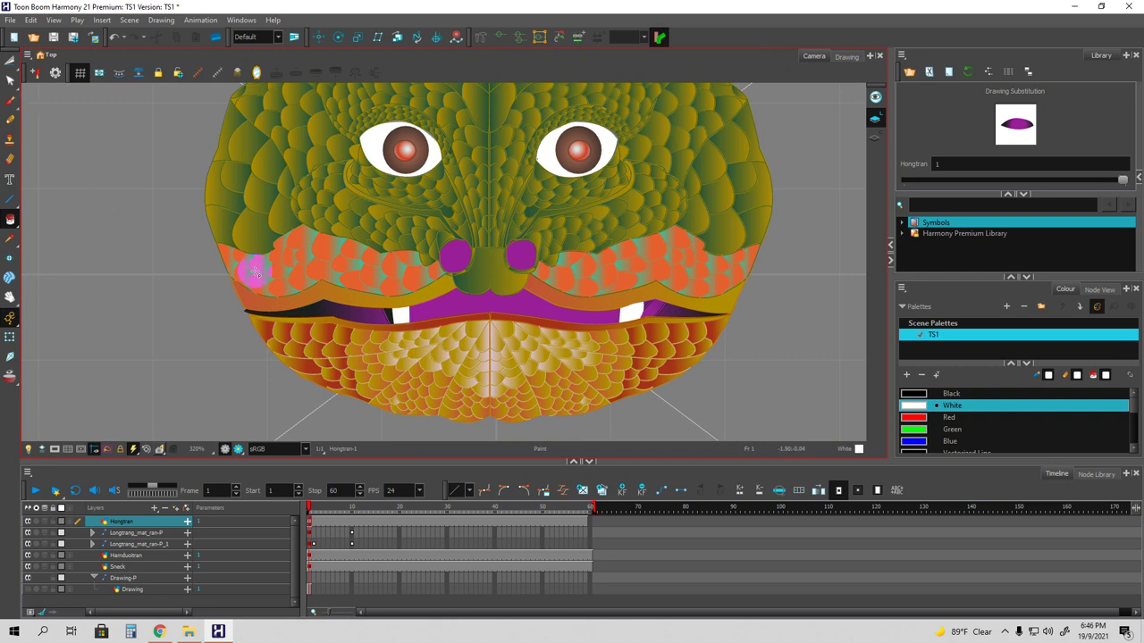
{"action": "left_click", "coordinate": [354, 317]}
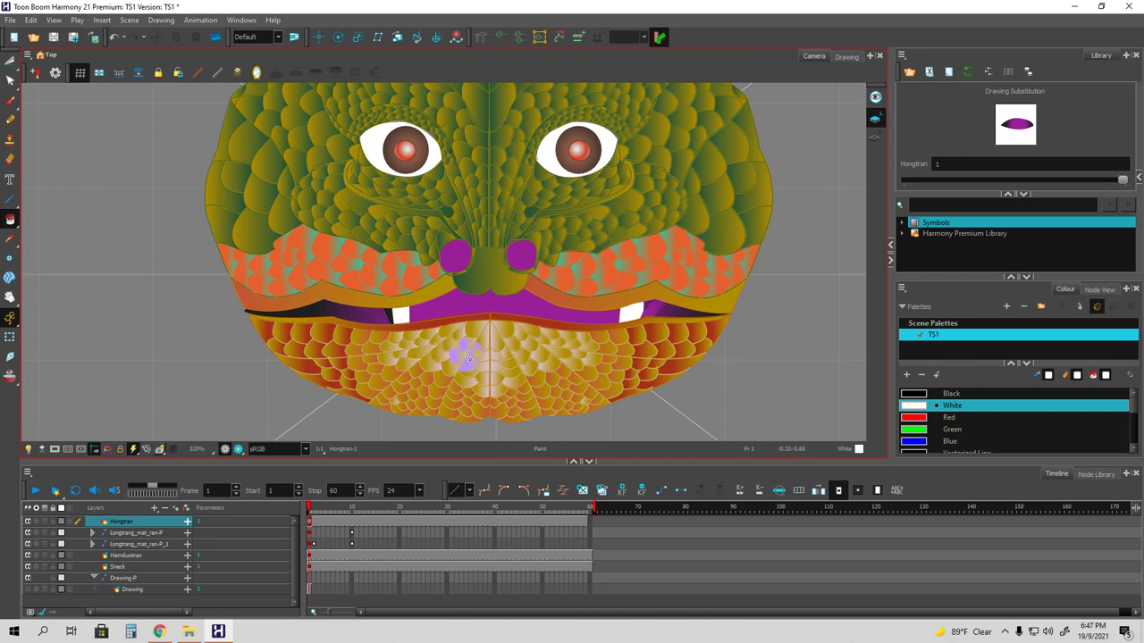
{"action": "scroll", "coordinate": [492, 354], "scroll_direction": "up", "scroll_amount": 2}
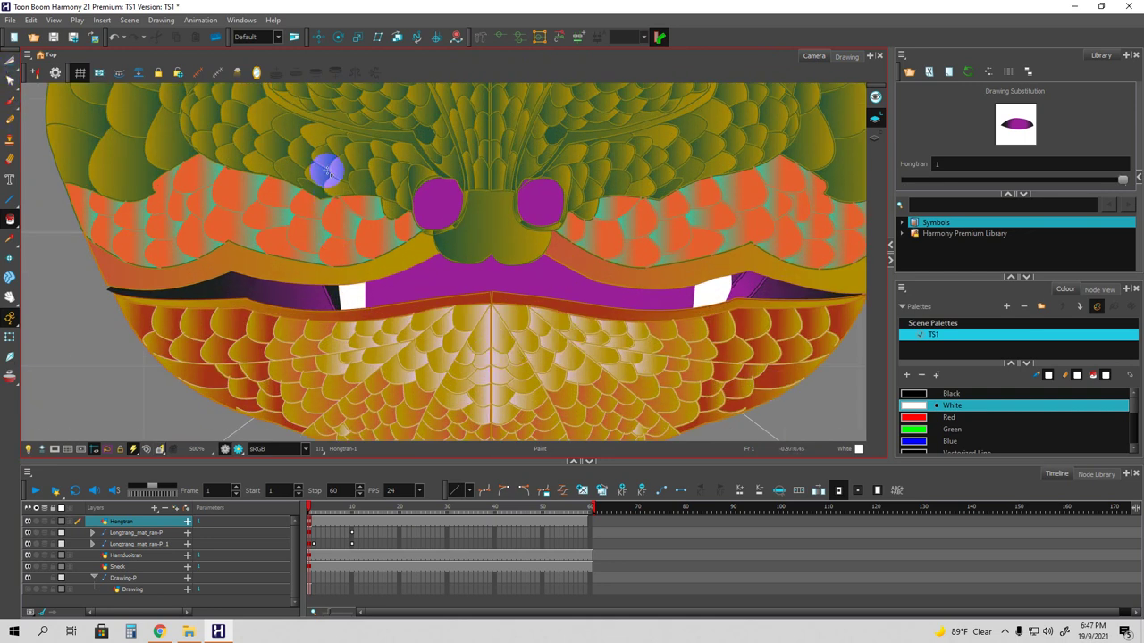
{"action": "scroll", "coordinate": [607, 286], "scroll_direction": "down", "scroll_amount": 1}
{"action": "scroll", "coordinate": [684, 299], "scroll_direction": "up", "scroll_amount": 1}
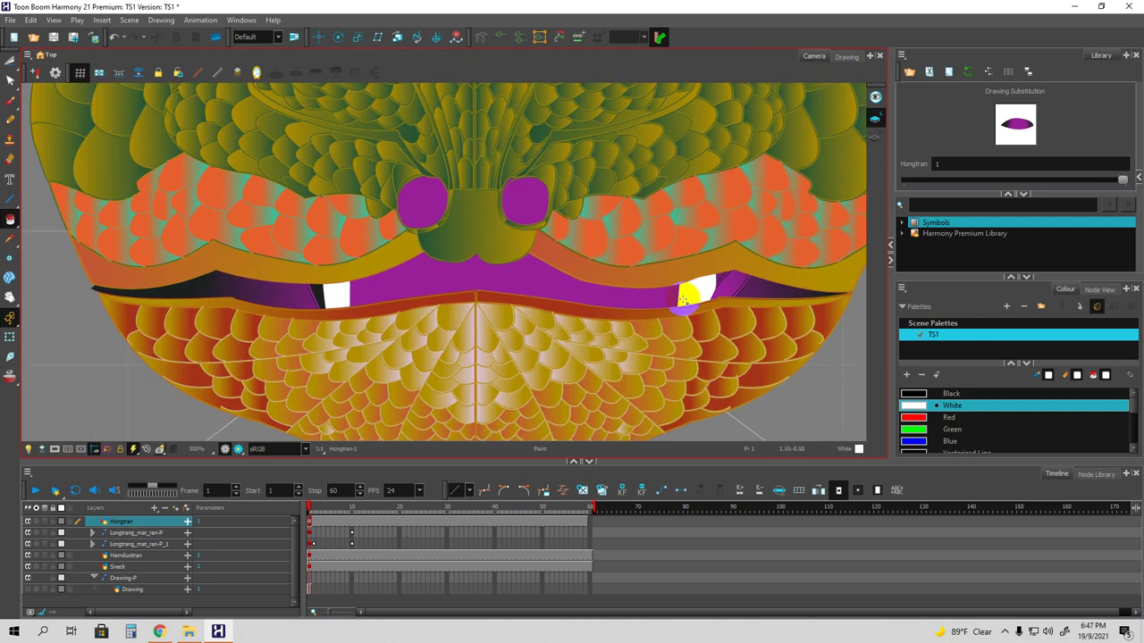
{"action": "scroll", "coordinate": [684, 300], "scroll_direction": "down", "scroll_amount": 1}
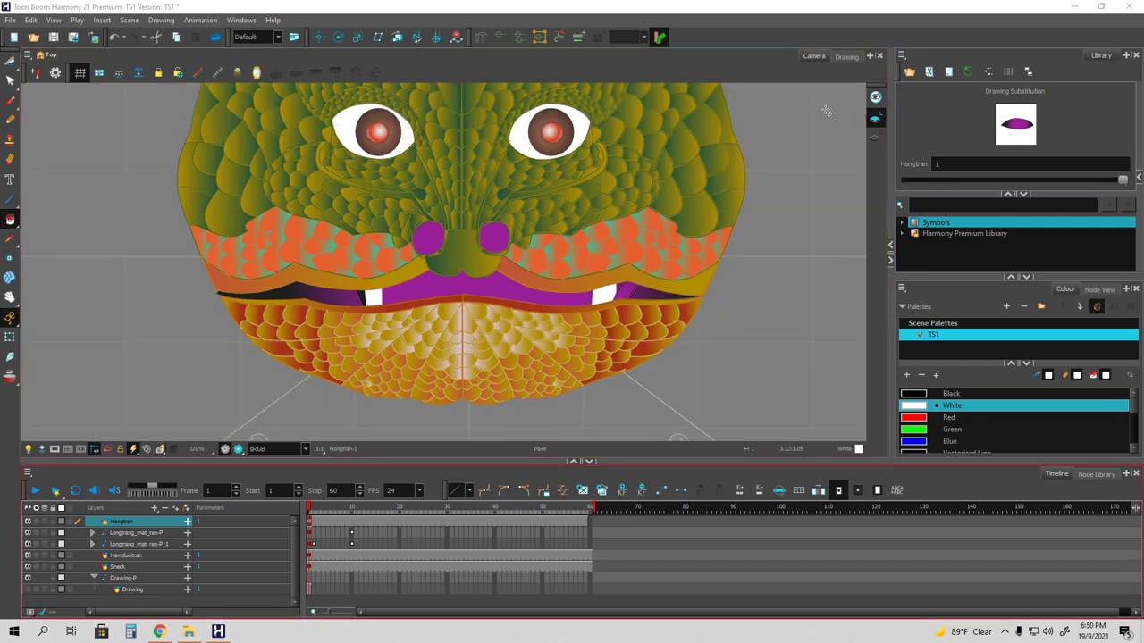
Return to the Drawing view and undo the fang fills, cuts and outlines on Hongtran, back to the finished gum band.
{"action": "left_click", "coordinate": [844, 56]}
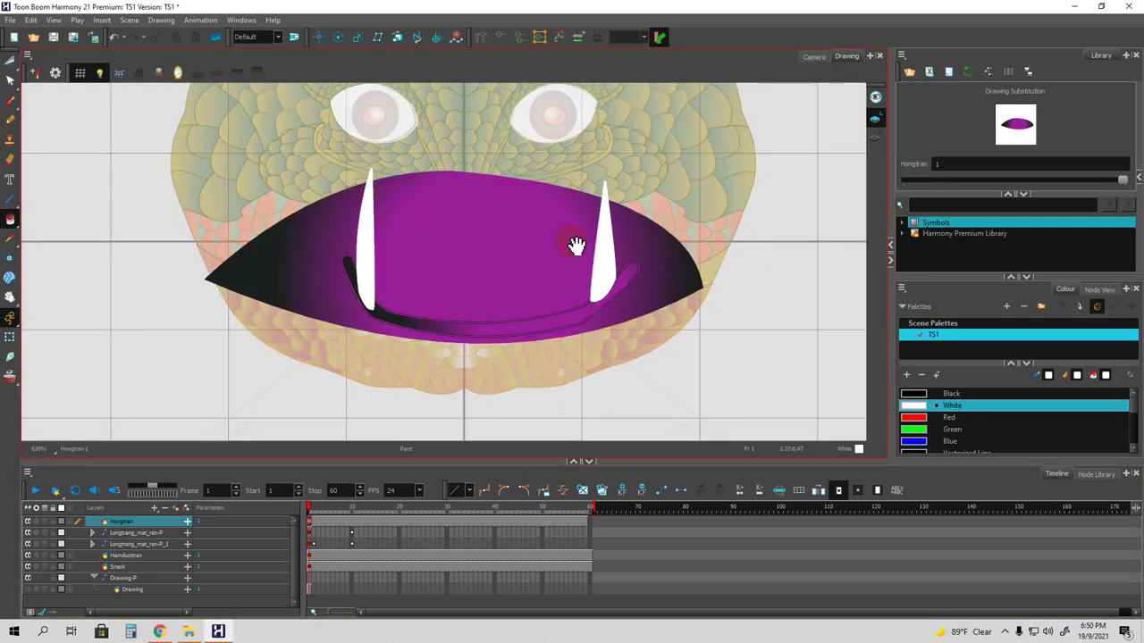
{"action": "left_click", "coordinate": [366, 275]}
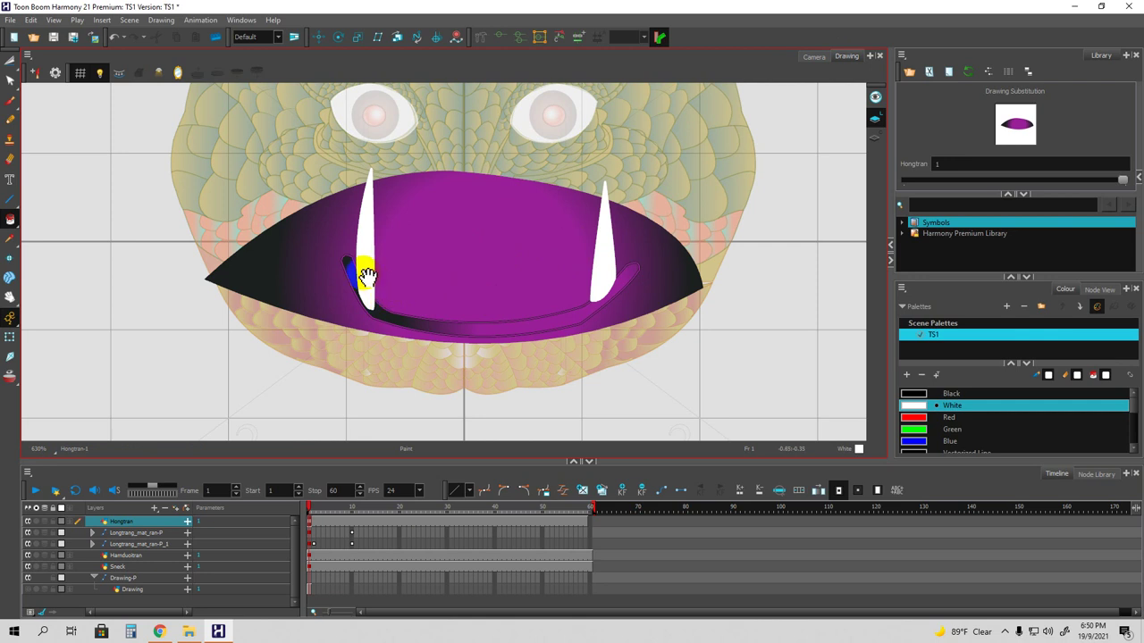
{"action": "key", "text": "ctrl+z"}
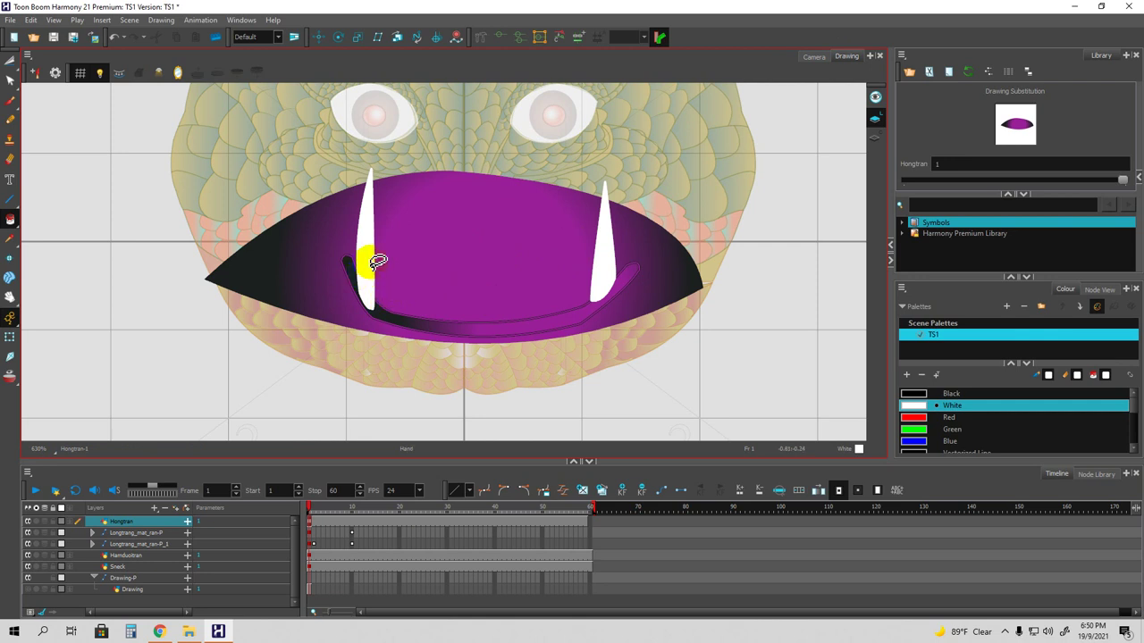
{"action": "key", "text": "ctrl+z"}
{"action": "key", "text": "ctrl+z"}
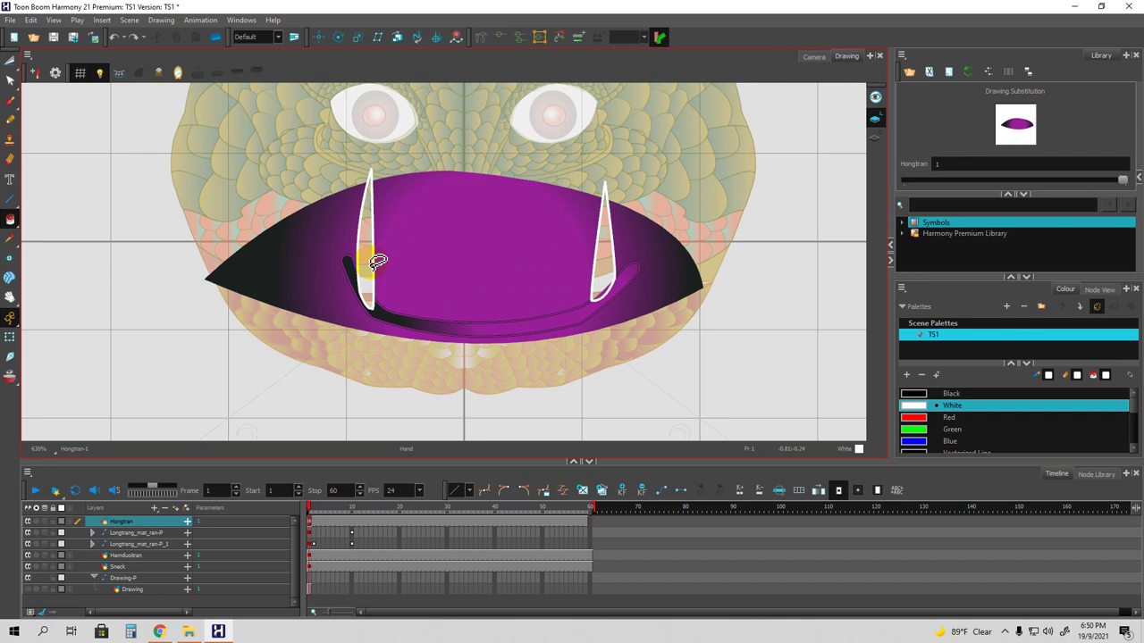
{"action": "key", "text": "ctrl+shift+z"}
{"action": "key", "text": "ctrl+shift+z"}
{"action": "key", "text": "ctrl+z"}
{"action": "key", "text": "ctrl+z"}
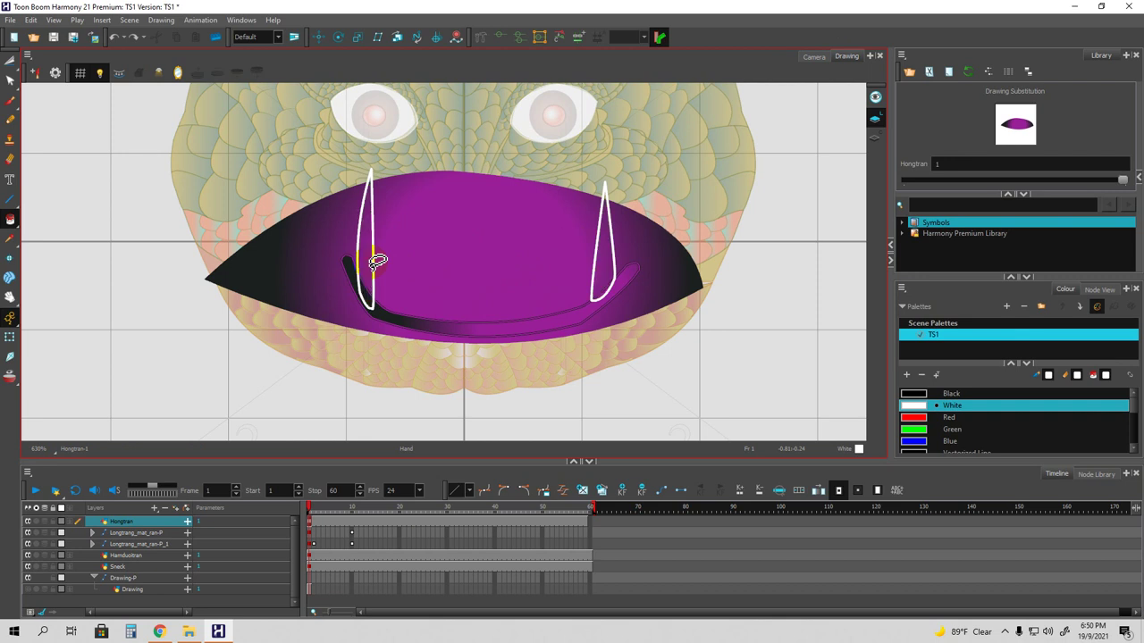
{"action": "key", "text": "ctrl+z"}
{"action": "key", "text": "ctrl+z"}
{"action": "key", "text": "ctrl+z"}
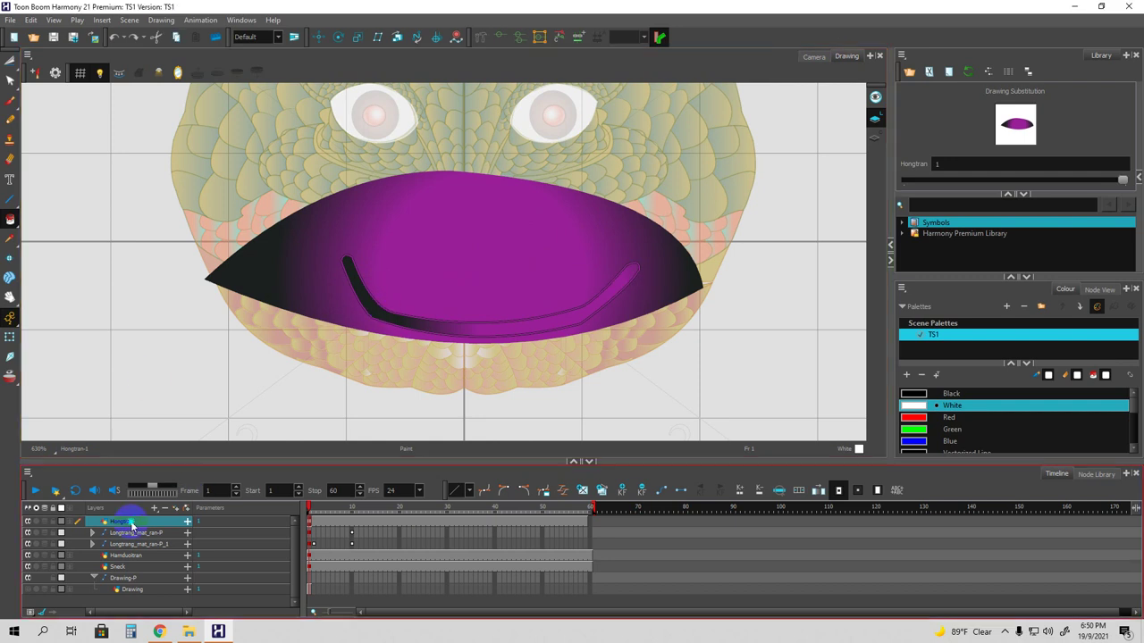
Add a vector drawing layer named Teach_sneck above the Hongtran layer and close the layer dialog.
{"action": "right_click", "coordinate": [131, 526]}
{"action": "mouse_move", "coordinate": [179, 169]}
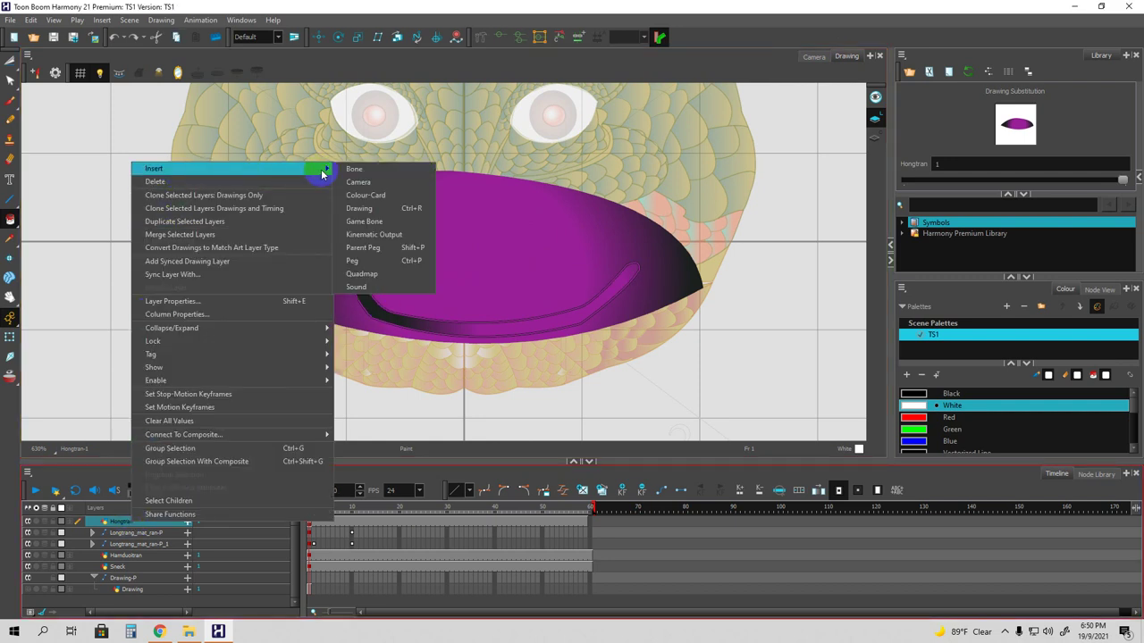
{"action": "left_click", "coordinate": [372, 209]}
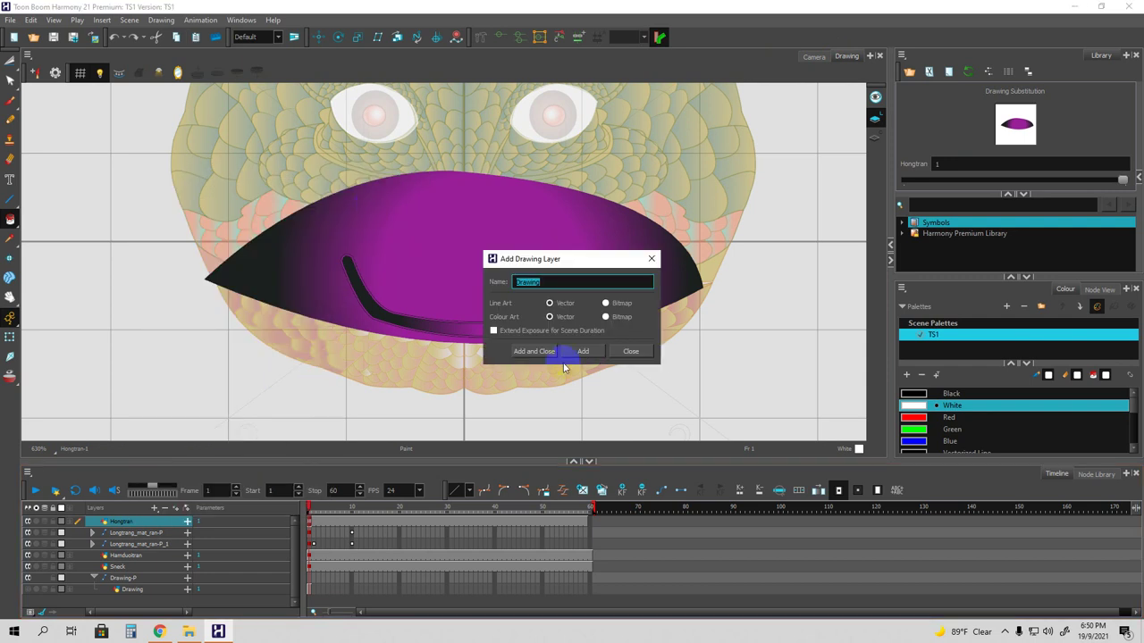
{"action": "type", "text": "EA"}
{"action": "type", "text": "Teach_sneck"}
{"action": "left_click", "coordinate": [565, 356]}
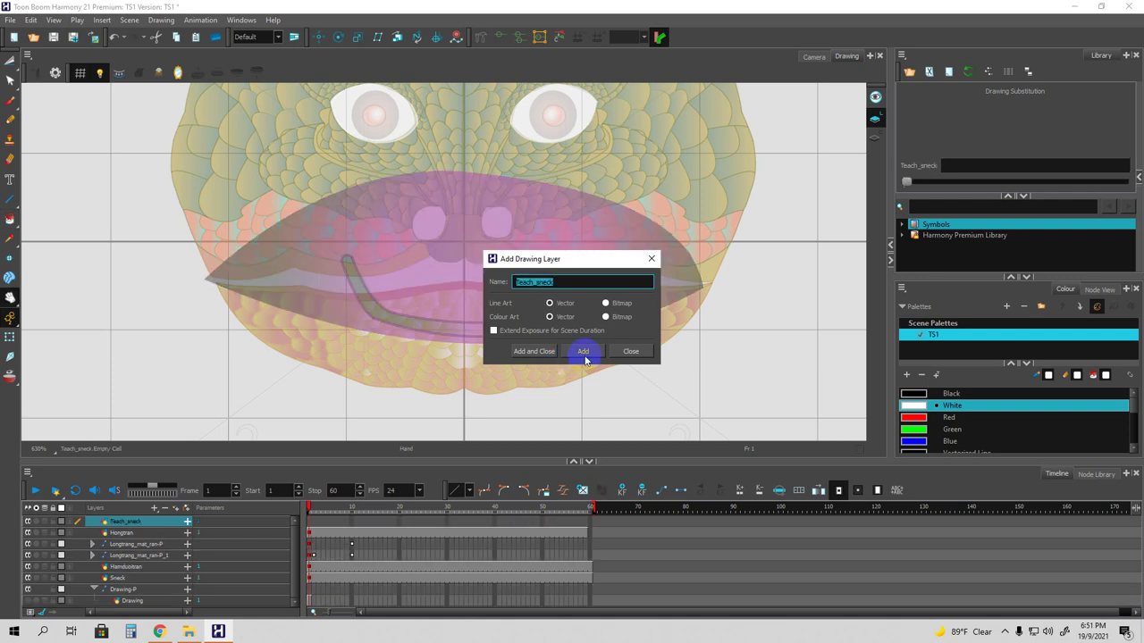
{"action": "left_click", "coordinate": [651, 258]}
Create an empty drawing at frame 1 of Teach_sneck and extend its exposure through frame 60.
{"action": "left_click", "coordinate": [368, 548]}
{"action": "left_click", "coordinate": [308, 523]}
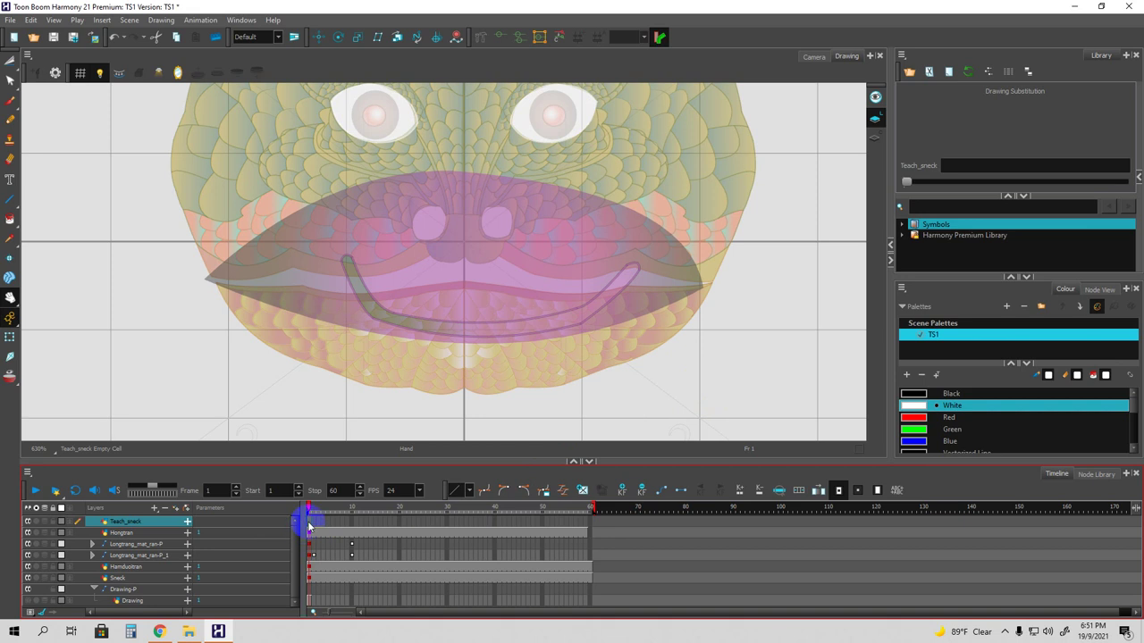
{"action": "key", "text": "alt+shift+r"}
{"action": "left_click", "coordinate": [593, 524]}
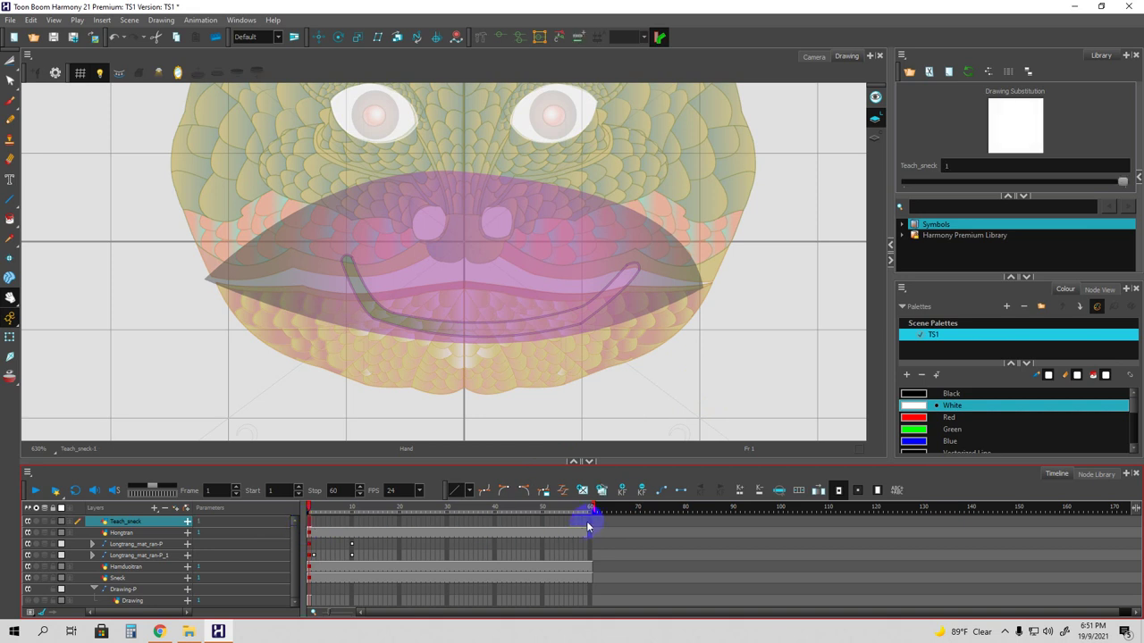
{"action": "left_click", "coordinate": [587, 525]}
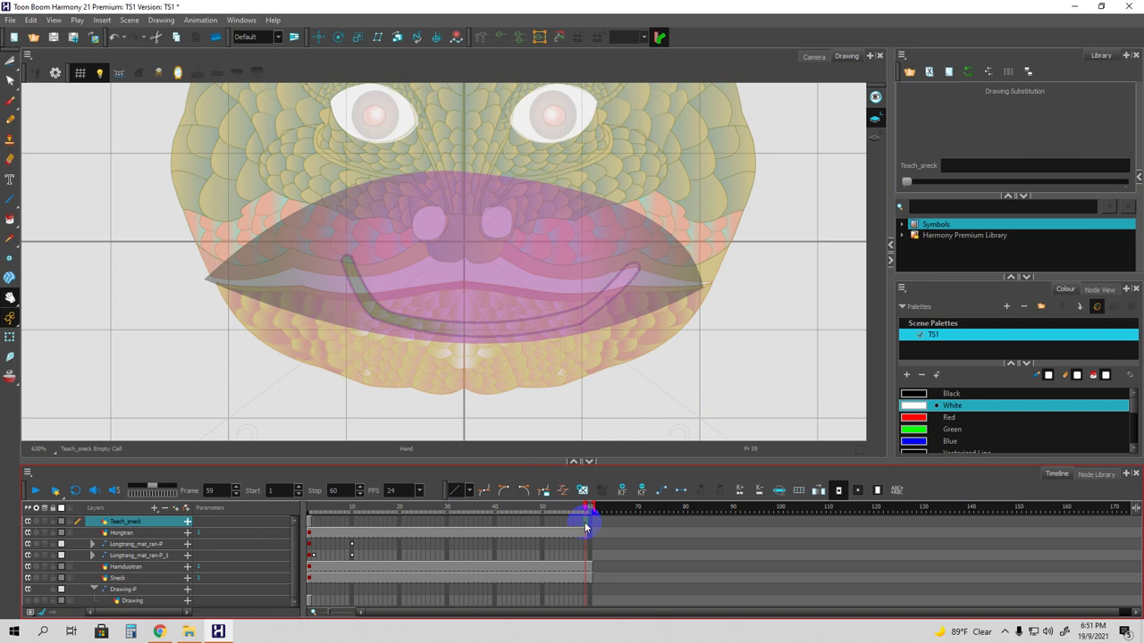
{"action": "left_click", "coordinate": [307, 526]}
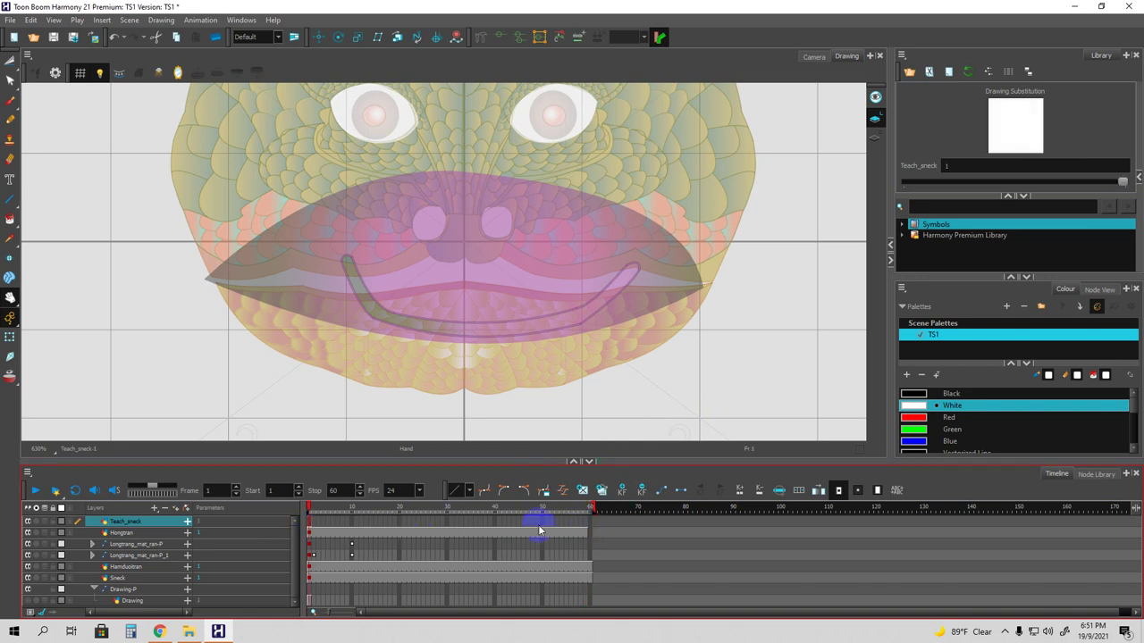
{"action": "left_click", "coordinate": [588, 527]}
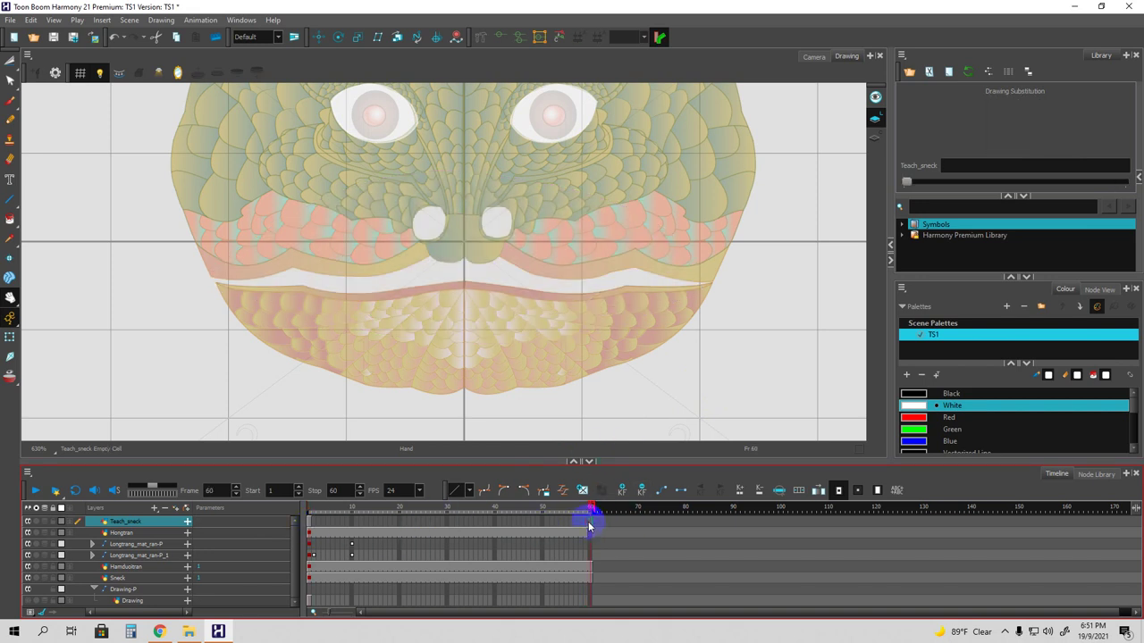
{"action": "left_click", "coordinate": [307, 527]}
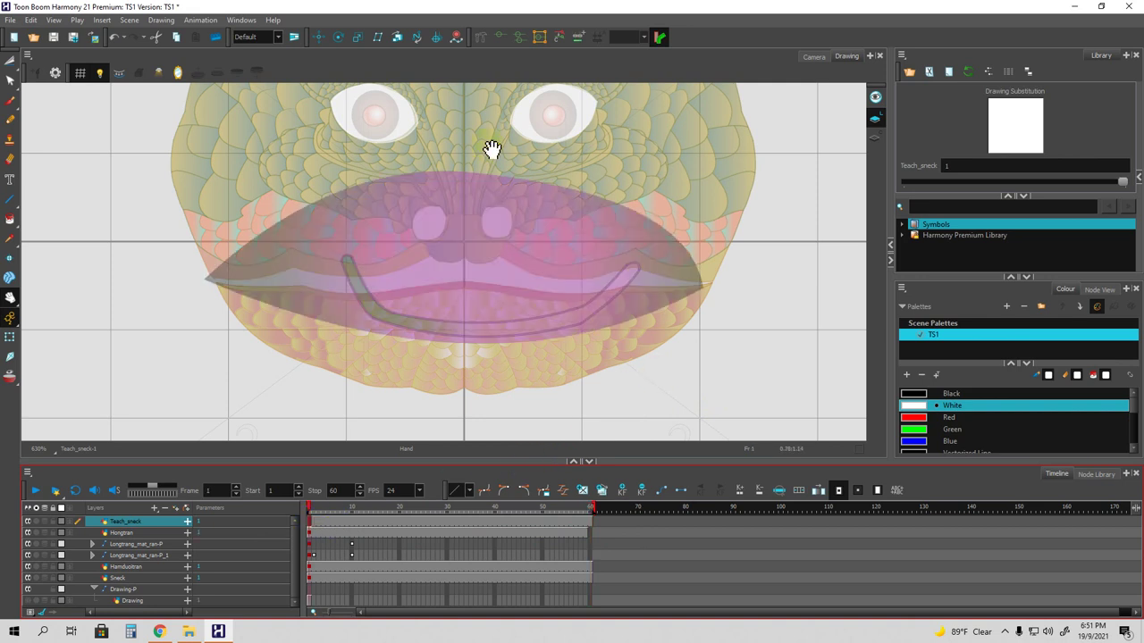
Draw two closed, narrow fang outlines in White with the Line tool, one on each side of the mouth on Teach_sneck.
{"action": "left_click", "coordinate": [11, 199]}
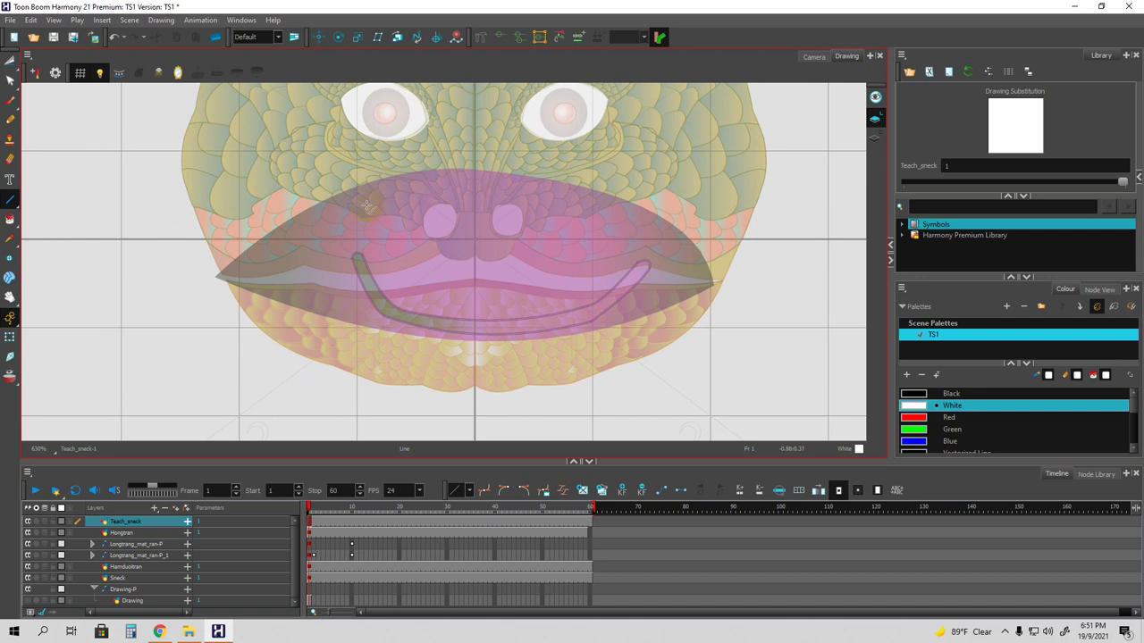
{"action": "mouse_move", "coordinate": [370, 200]}
{"action": "left_mouse_down"}
{"action": "mouse_move", "coordinate": [373, 281]}
{"action": "mouse_move", "coordinate": [361, 281]}
{"action": "mouse_move", "coordinate": [363, 268]}
{"action": "left_mouse_up"}
{"action": "mouse_move", "coordinate": [375, 185]}
{"action": "left_mouse_down"}
{"action": "mouse_move", "coordinate": [390, 250]}
{"action": "mouse_move", "coordinate": [386, 302]}
{"action": "left_mouse_up"}
{"action": "left_click_drag", "start_coordinate": [542, 264], "coordinate": [510, 265]}
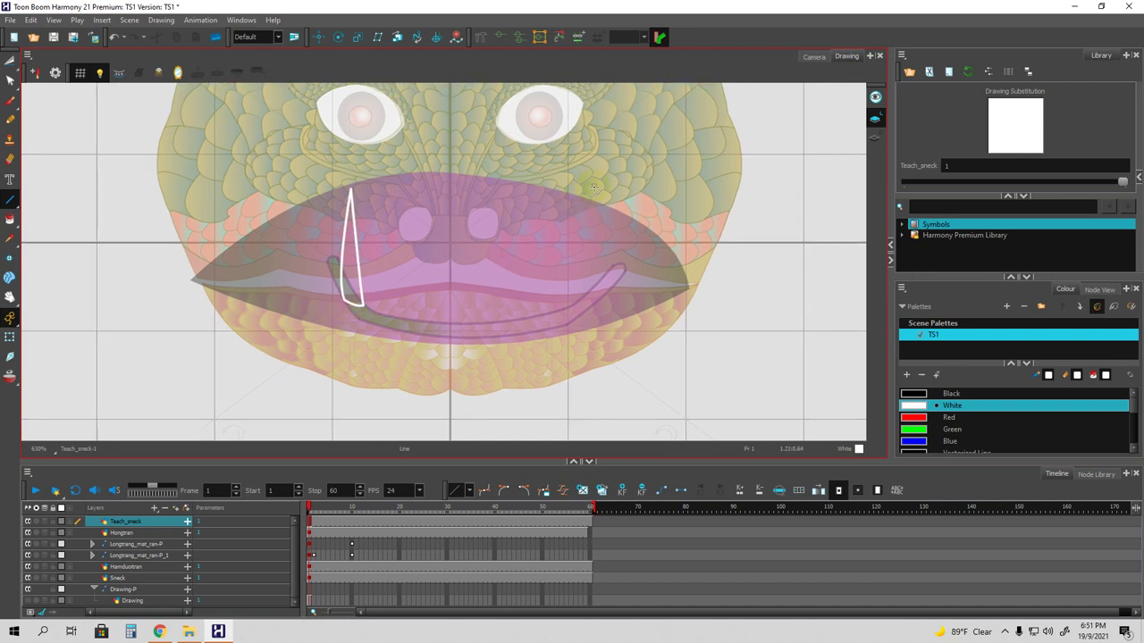
{"action": "left_click_drag", "start_coordinate": [591, 183], "coordinate": [581, 297]}
{"action": "left_click_drag", "start_coordinate": [591, 188], "coordinate": [595, 286]}
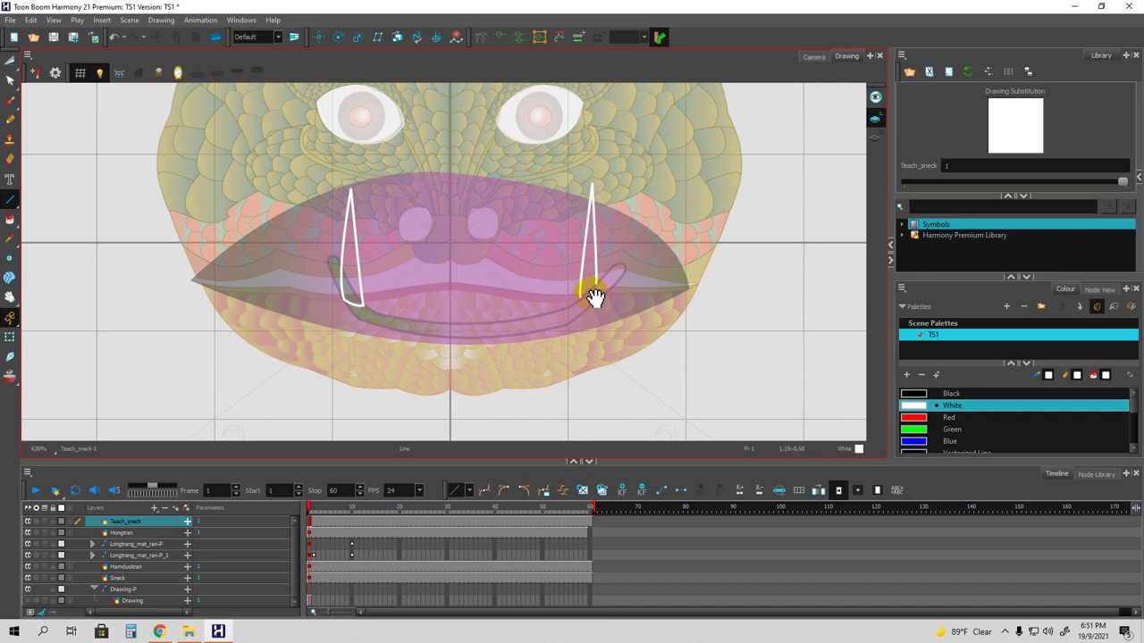
{"action": "mouse_move", "coordinate": [581, 293]}
{"action": "left_mouse_down"}
{"action": "mouse_move", "coordinate": [598, 281]}
{"action": "mouse_move", "coordinate": [595, 295]}
{"action": "mouse_move", "coordinate": [562, 276]}
{"action": "left_mouse_up"}
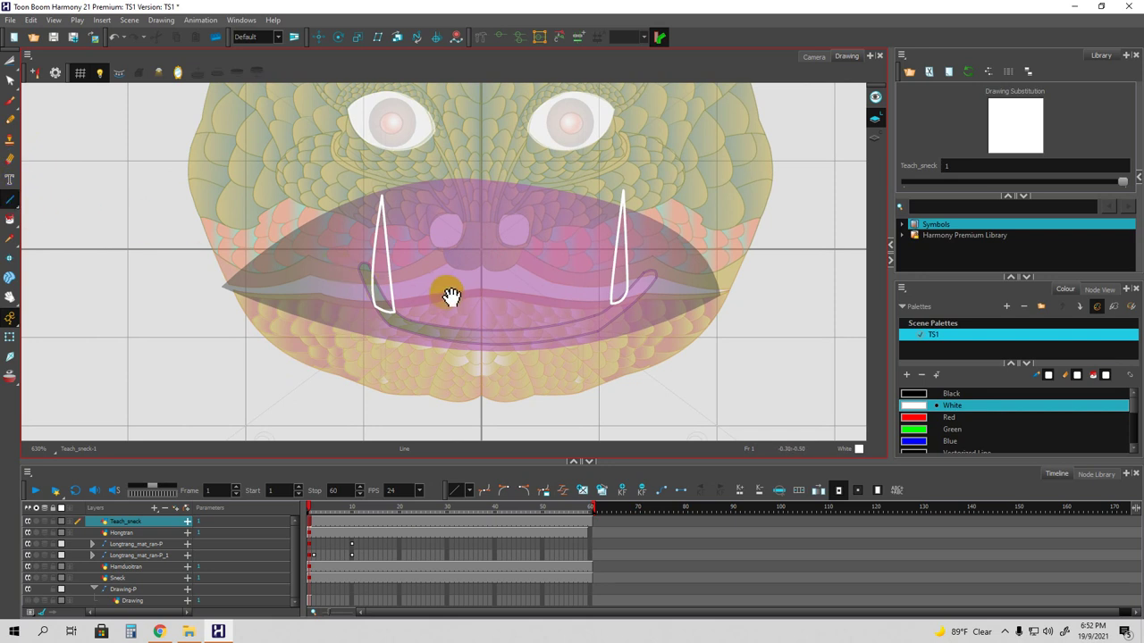
Paint the interiors of both fang outlines solid White.
{"action": "key", "text": "alt+i"}
{"action": "left_click", "coordinate": [389, 283]}
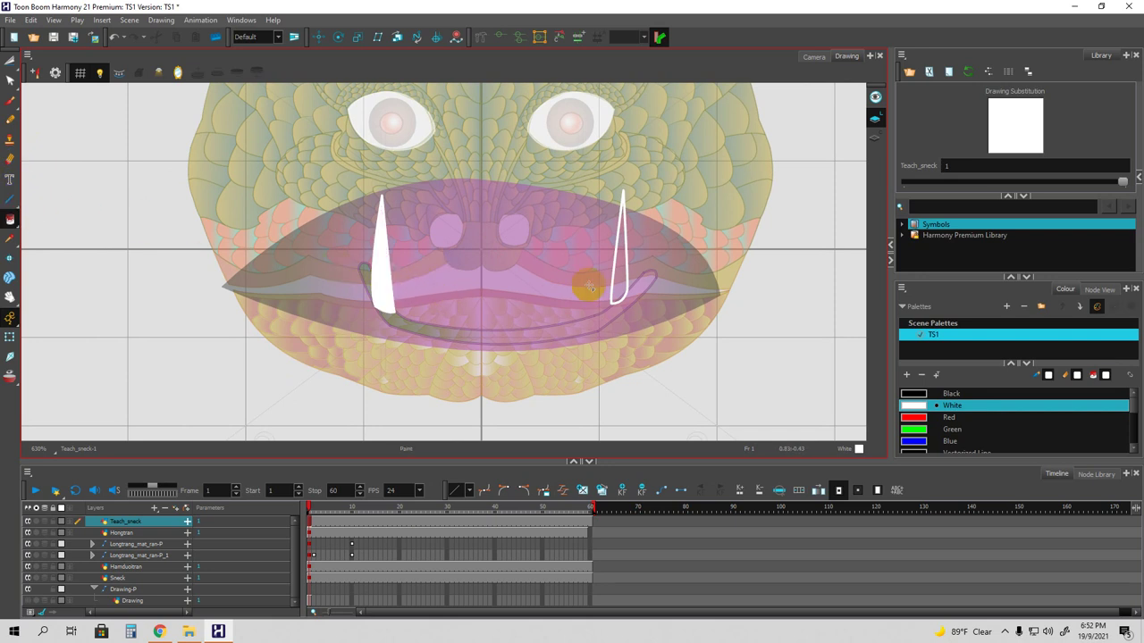
{"action": "left_click", "coordinate": [619, 284]}
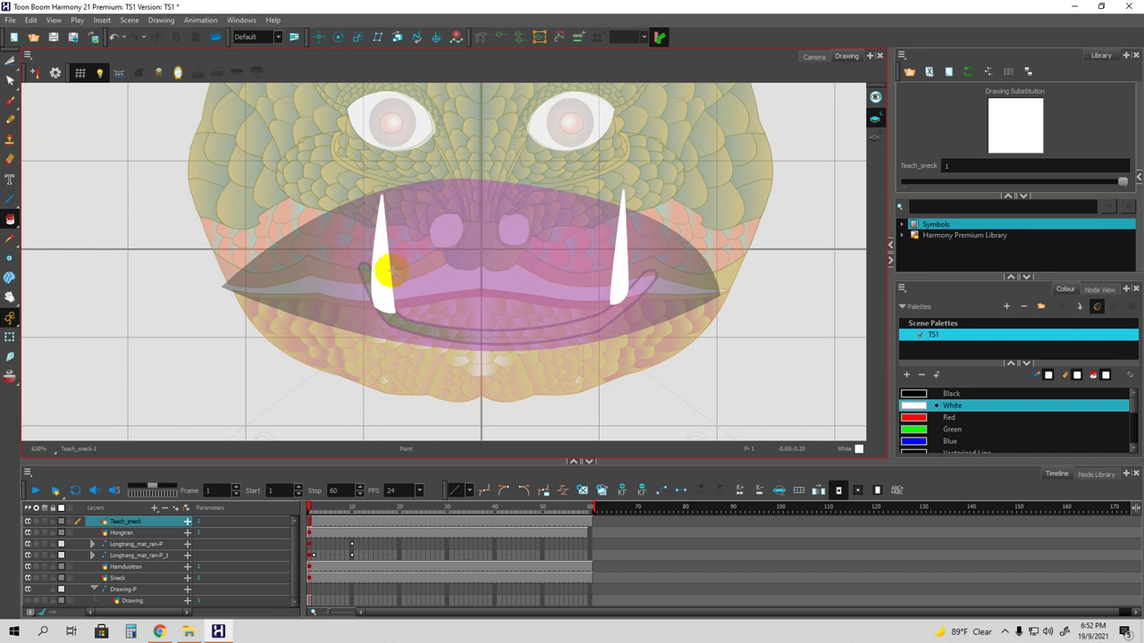
{"action": "left_click", "coordinate": [384, 263]}
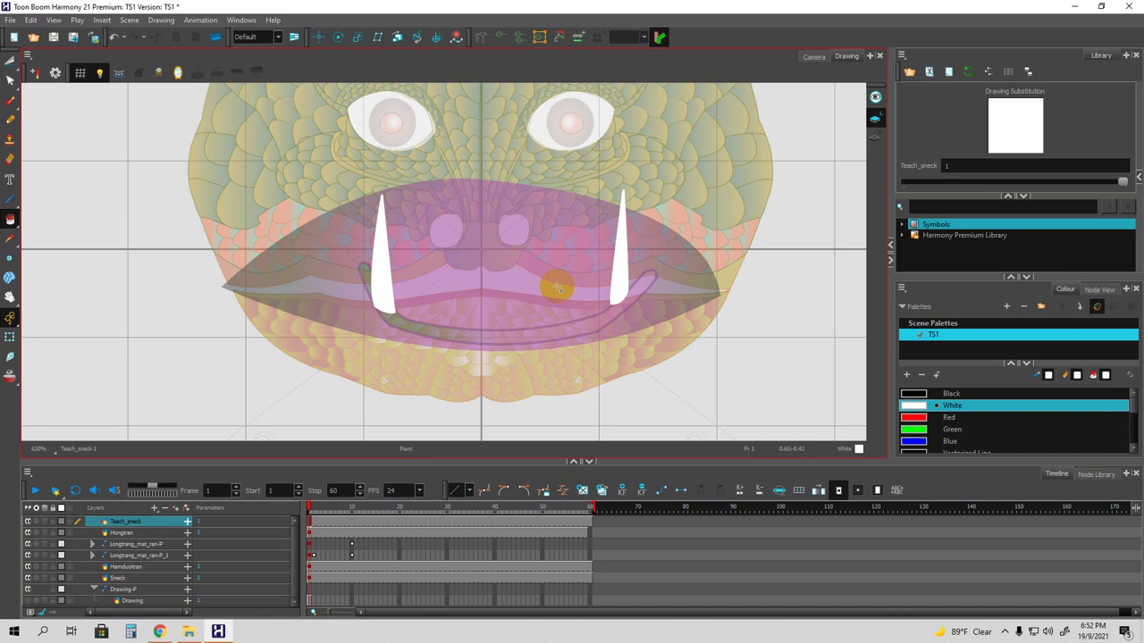
{"action": "left_click_drag", "start_coordinate": [556, 288], "coordinate": [546, 291]}
{"action": "left_click_drag", "start_coordinate": [545, 289], "coordinate": [564, 266]}
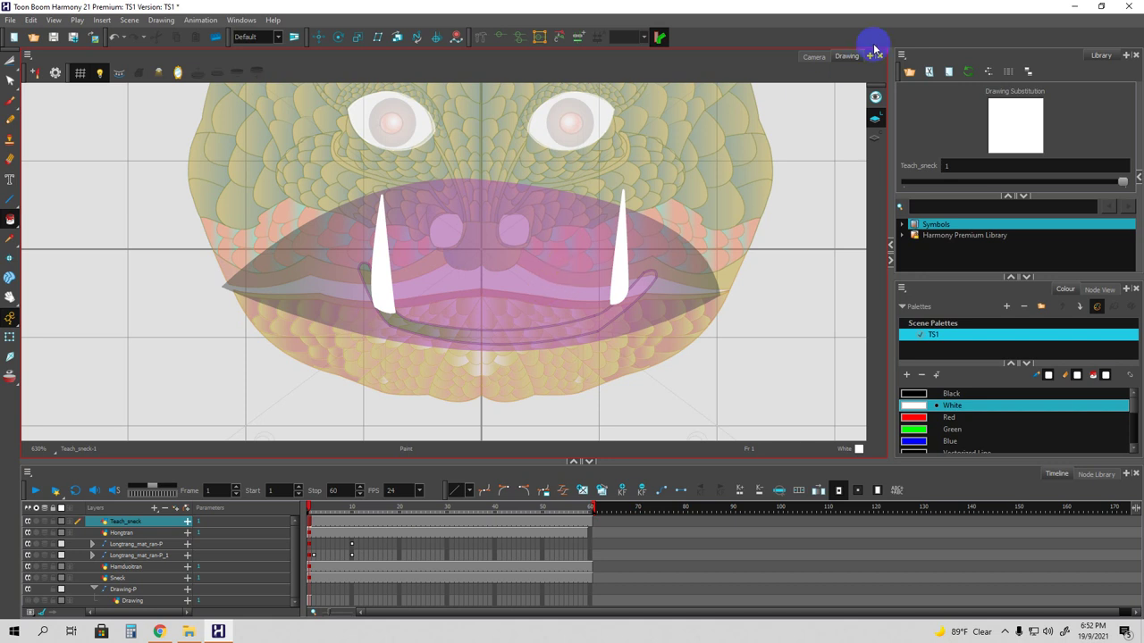
In the Camera view, set the Teach_sneck layer's Position z to 0.006 to bring the fangs in front of the face.
{"action": "left_click", "coordinate": [812, 57]}
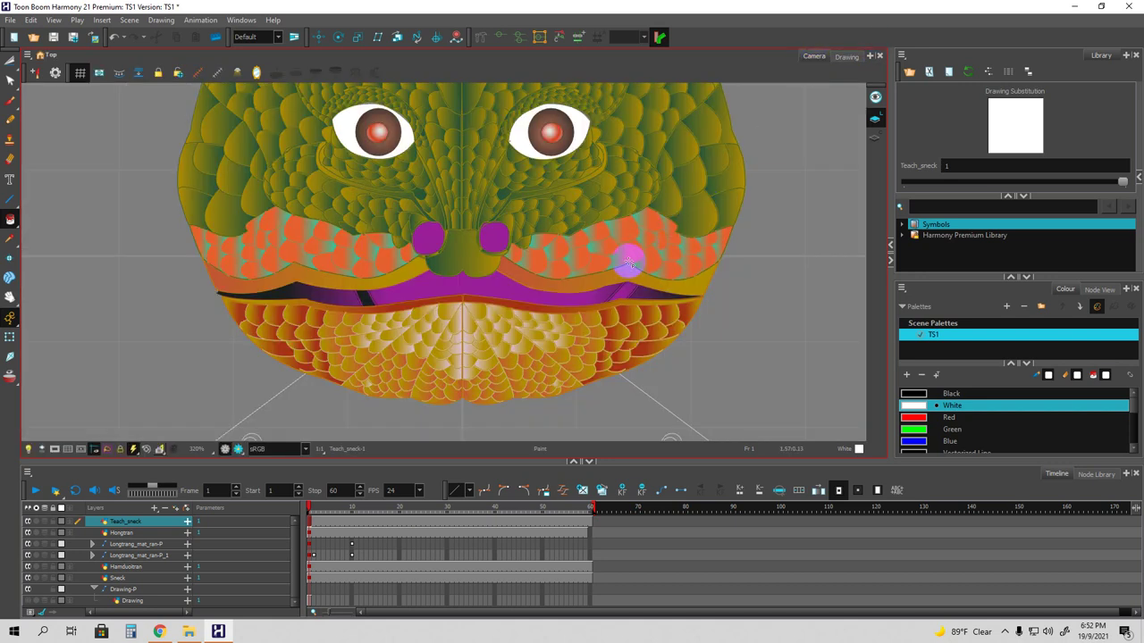
{"action": "left_click", "coordinate": [187, 524]}
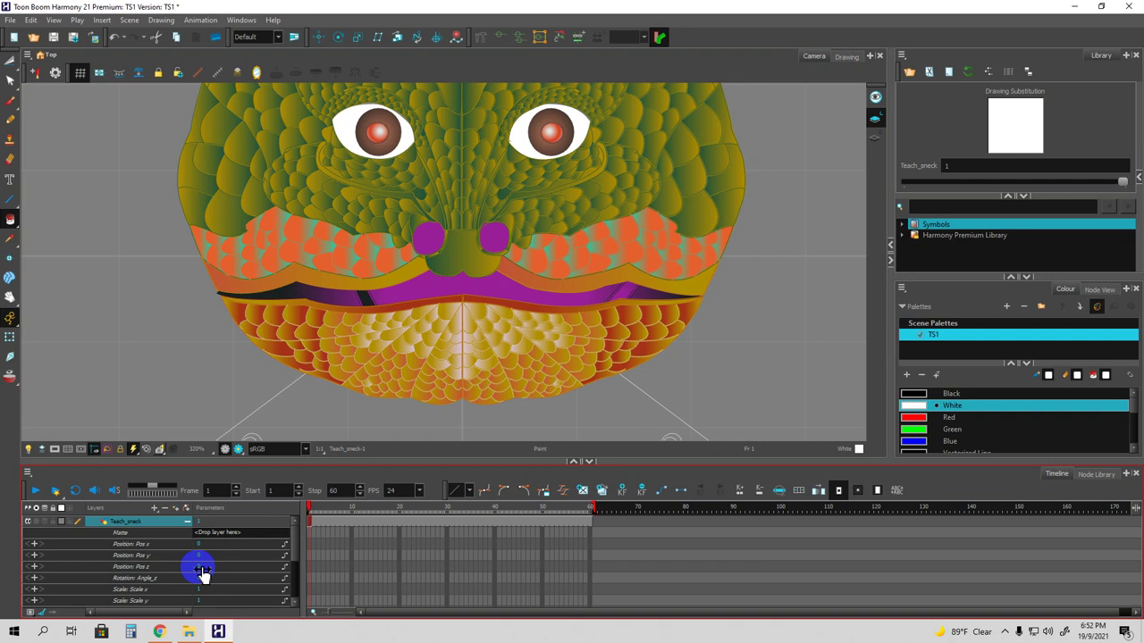
{"action": "left_click", "coordinate": [202, 568]}
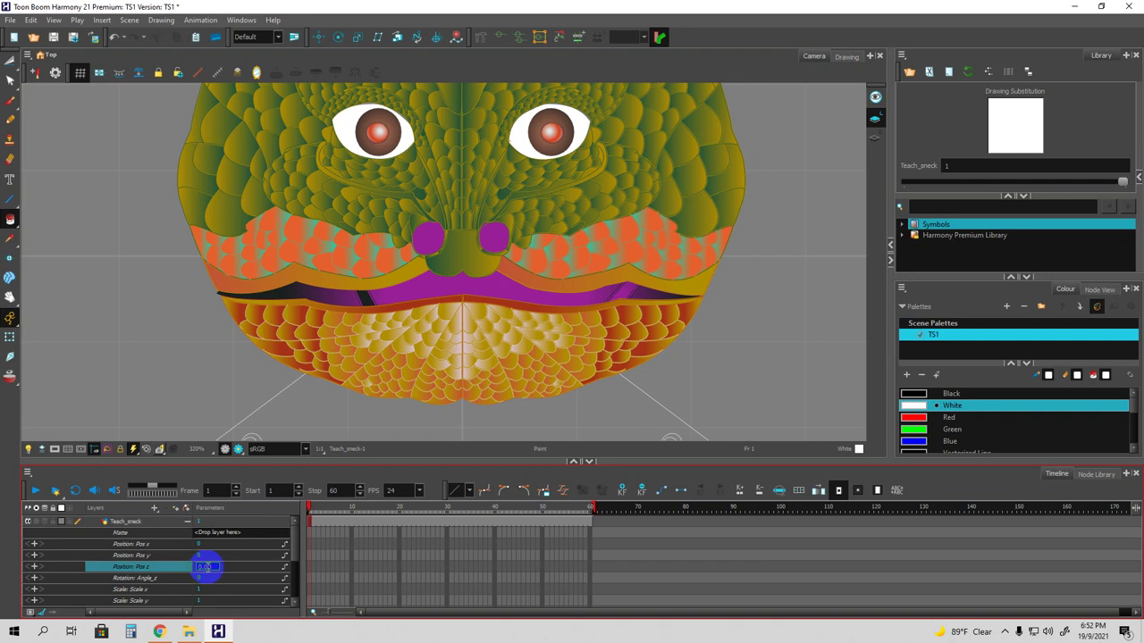
{"action": "type", "text": "1"}
{"action": "key", "text": "Return"}
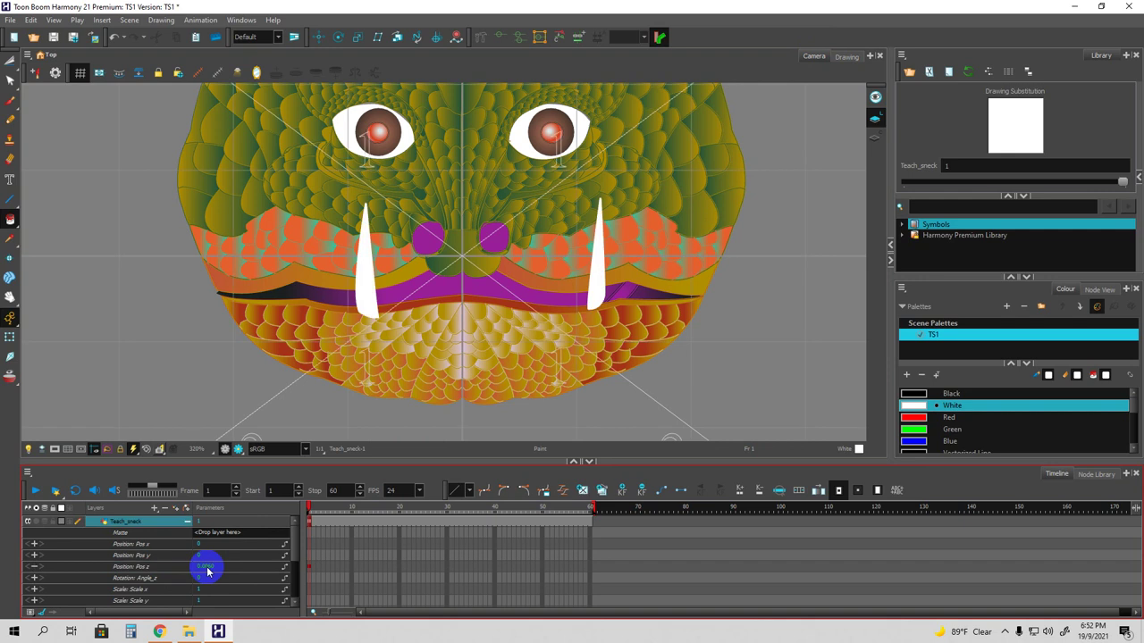
Select the right fang's white fill and move it outward, clear of its outline.
{"action": "left_click", "coordinate": [9, 68]}
{"action": "left_click", "coordinate": [26, 60]}
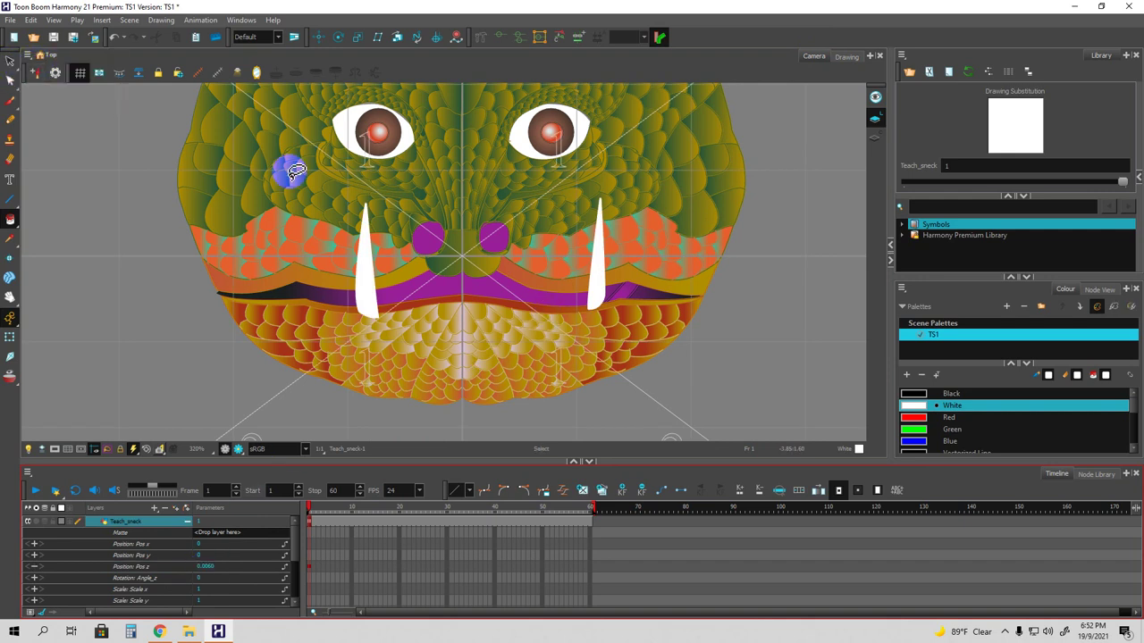
{"action": "left_click", "coordinate": [599, 280]}
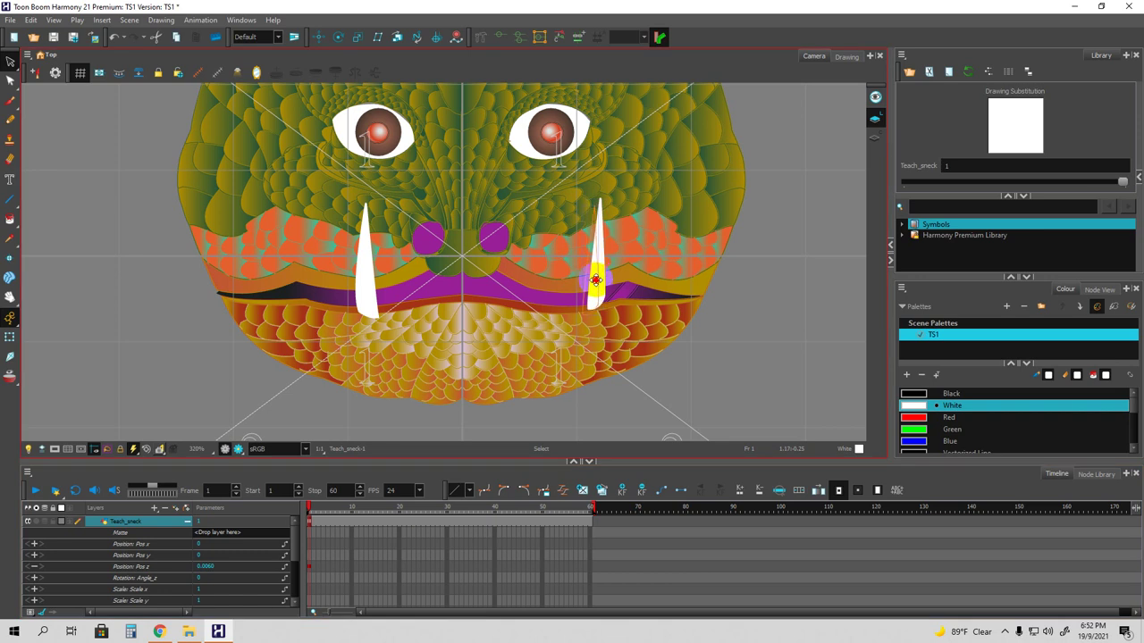
{"action": "left_click", "coordinate": [596, 280]}
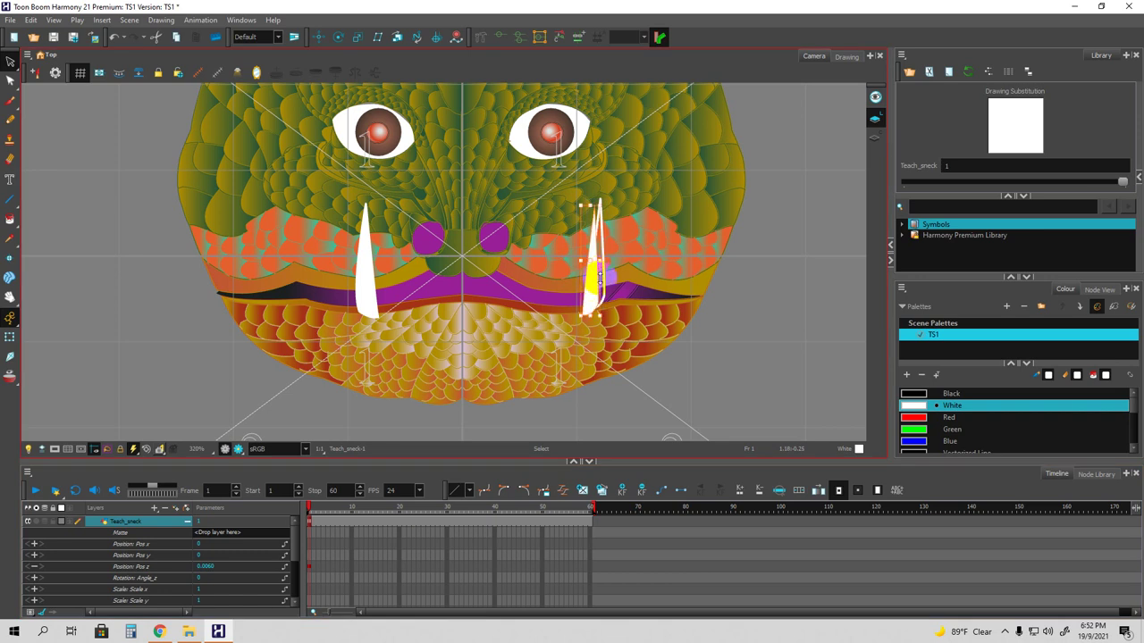
{"action": "left_click_drag", "start_coordinate": [596, 278], "coordinate": [601, 273]}
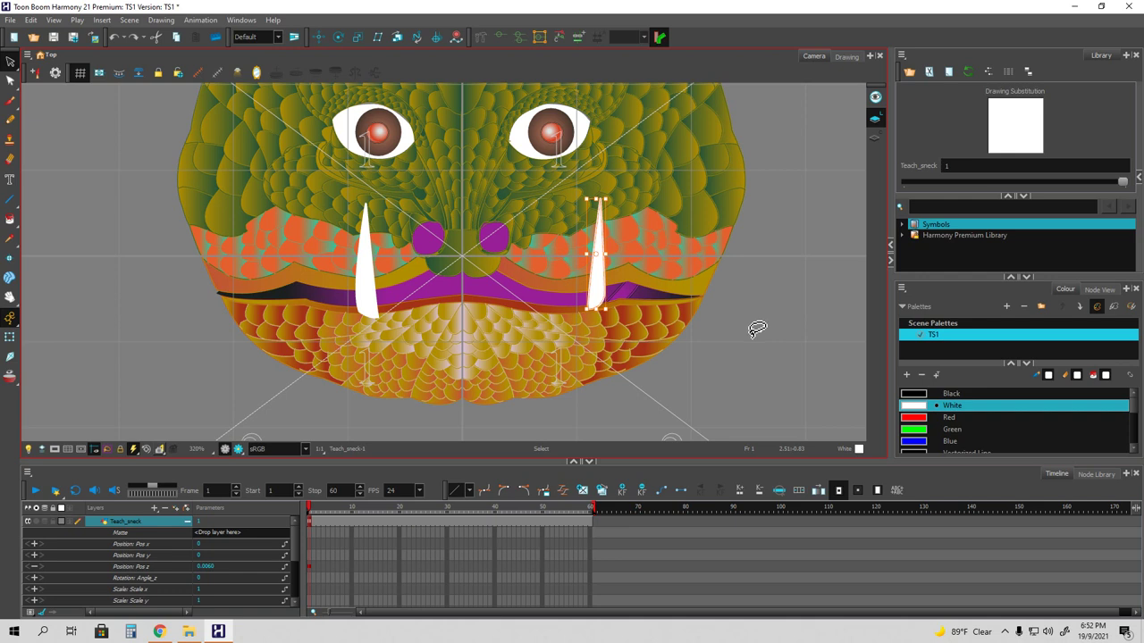
{"action": "mouse_move", "coordinate": [600, 266]}
{"action": "left_mouse_down"}
{"action": "mouse_move", "coordinate": [601, 286]}
{"action": "mouse_move", "coordinate": [641, 272]}
{"action": "left_mouse_up"}
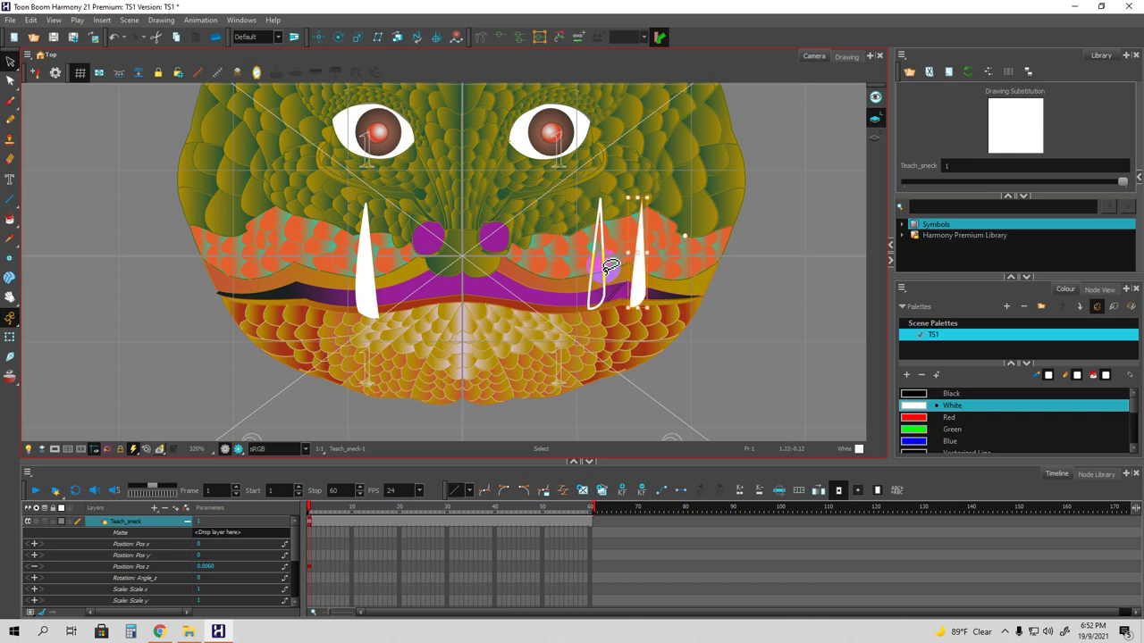
Delete the outline strokes left behind at the right fang's original position.
{"action": "left_click", "coordinate": [605, 269]}
{"action": "left_click", "coordinate": [604, 269]}
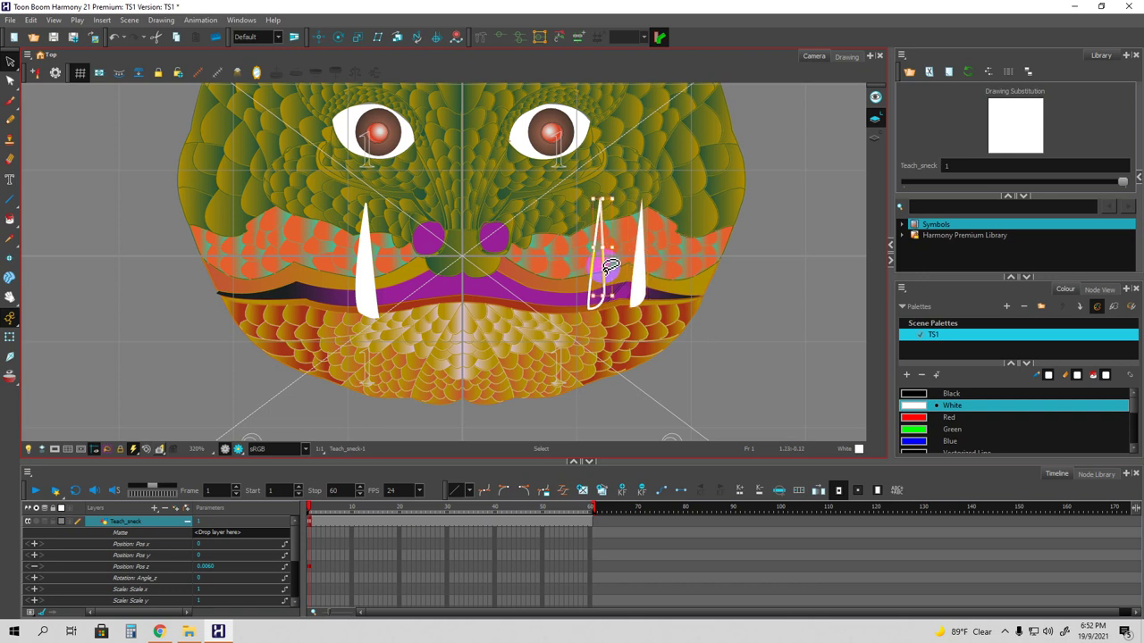
{"action": "key", "text": "Delete"}
{"action": "left_click", "coordinate": [593, 271]}
{"action": "key", "text": "Delete"}
Move the left fang's white fill inward beneath the left nostril and delete the outline strokes left behind.
{"action": "left_click", "coordinate": [366, 282]}
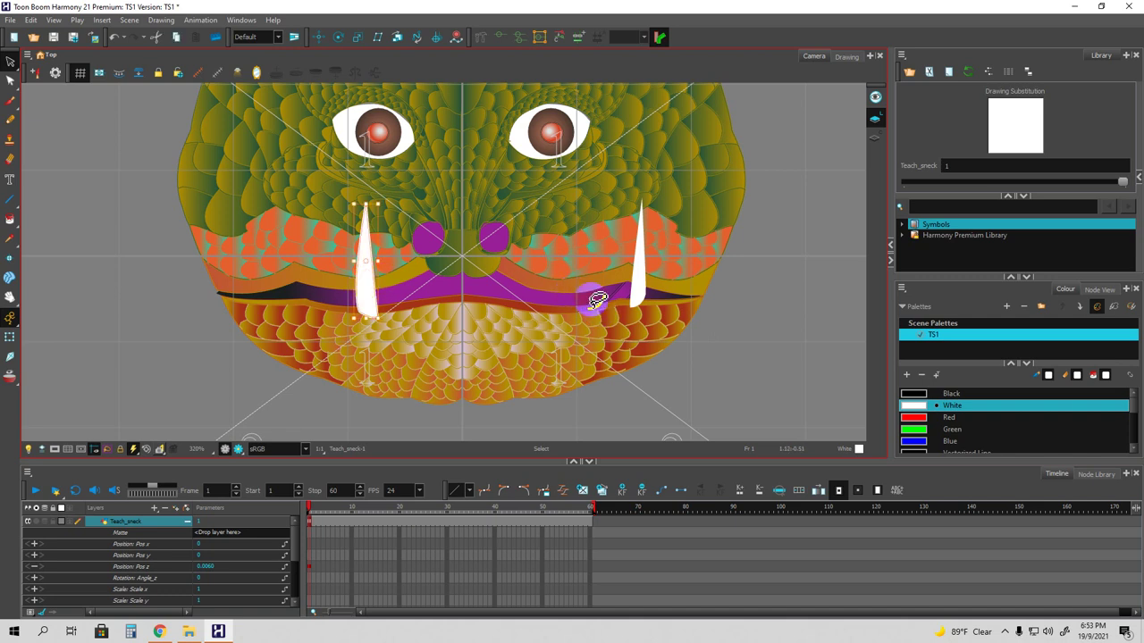
{"action": "left_click", "coordinate": [600, 305]}
{"action": "left_click", "coordinate": [365, 258]}
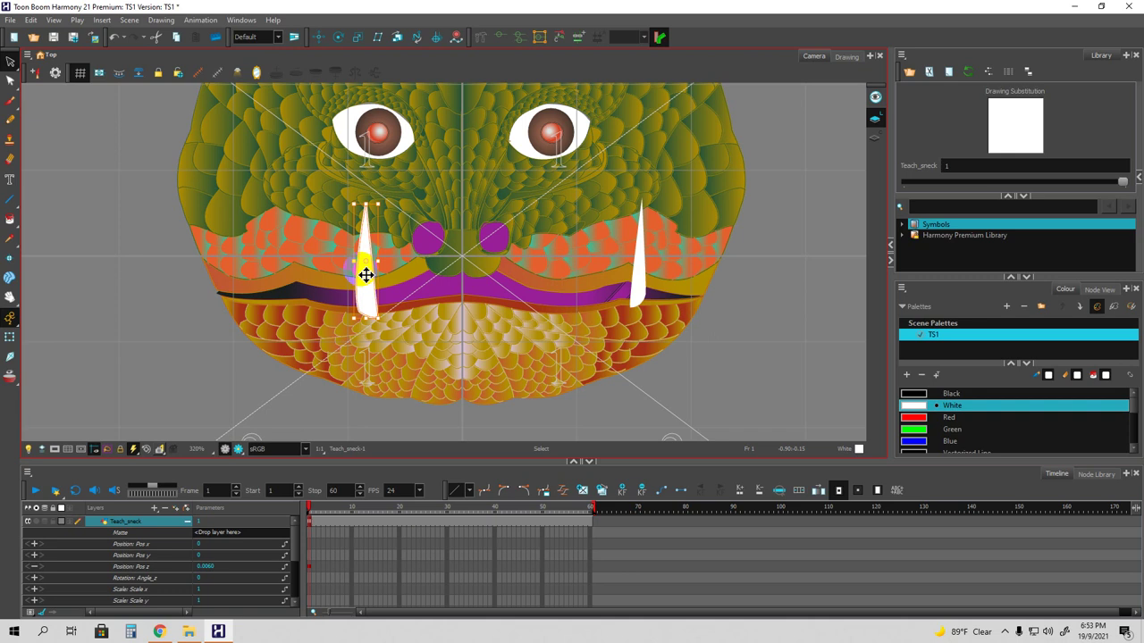
{"action": "left_click_drag", "start_coordinate": [365, 275], "coordinate": [440, 268]}
{"action": "left_click", "coordinate": [361, 268]}
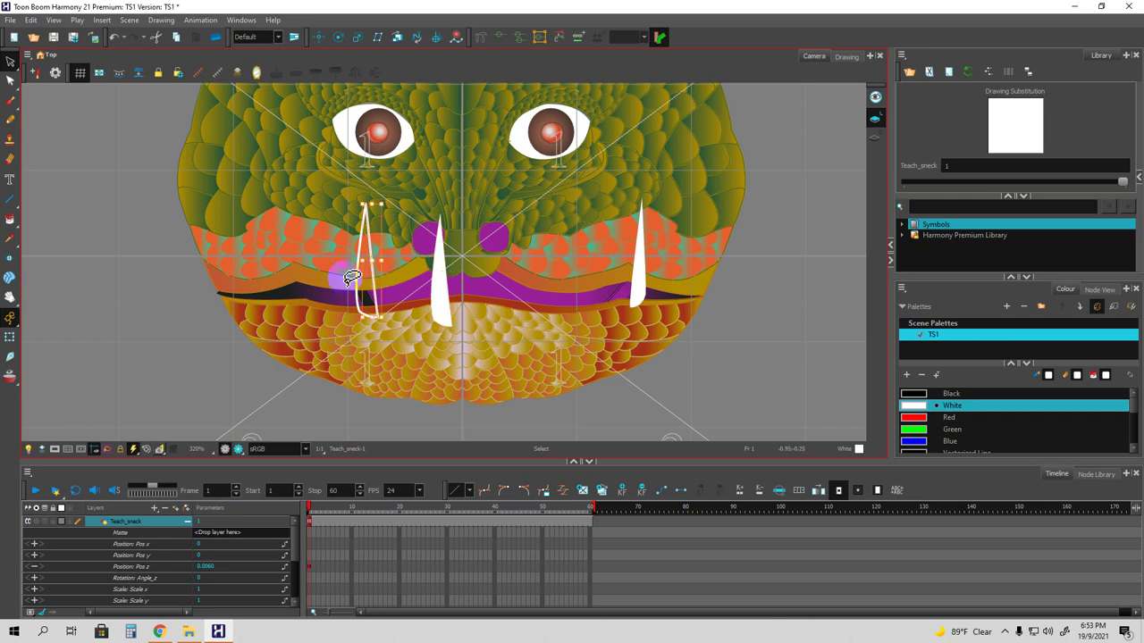
{"action": "key", "text": "Delete"}
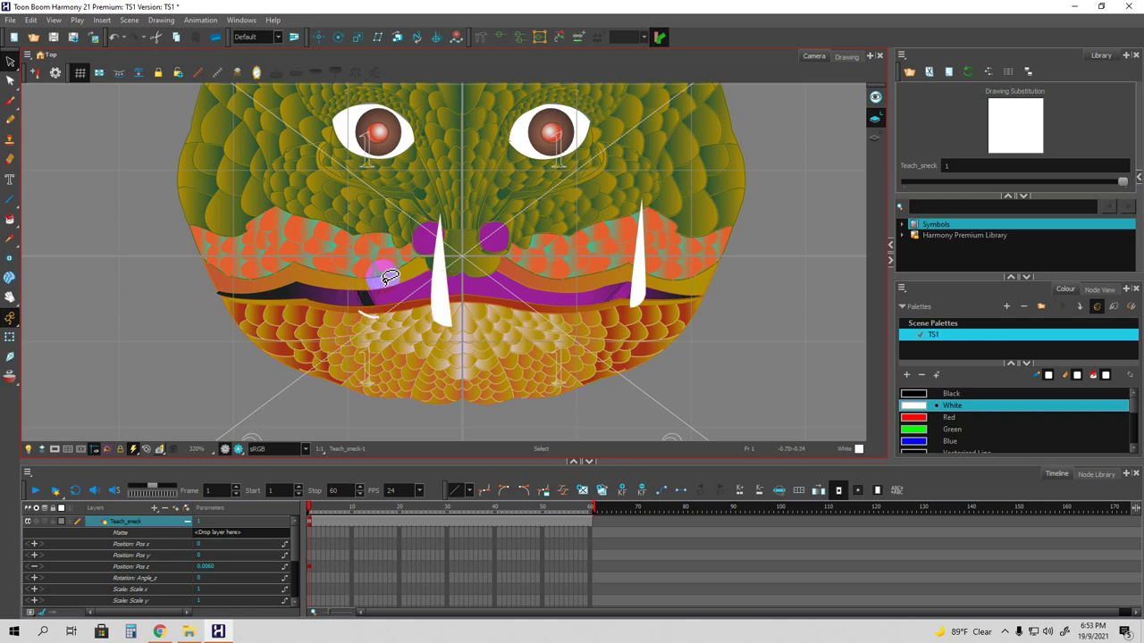
{"action": "left_click", "coordinate": [367, 315]}
{"action": "key", "text": "Delete"}
Place the left fang back below the left eye and shift the right fang slightly inward.
{"action": "left_click", "coordinate": [447, 284]}
{"action": "left_click", "coordinate": [405, 292]}
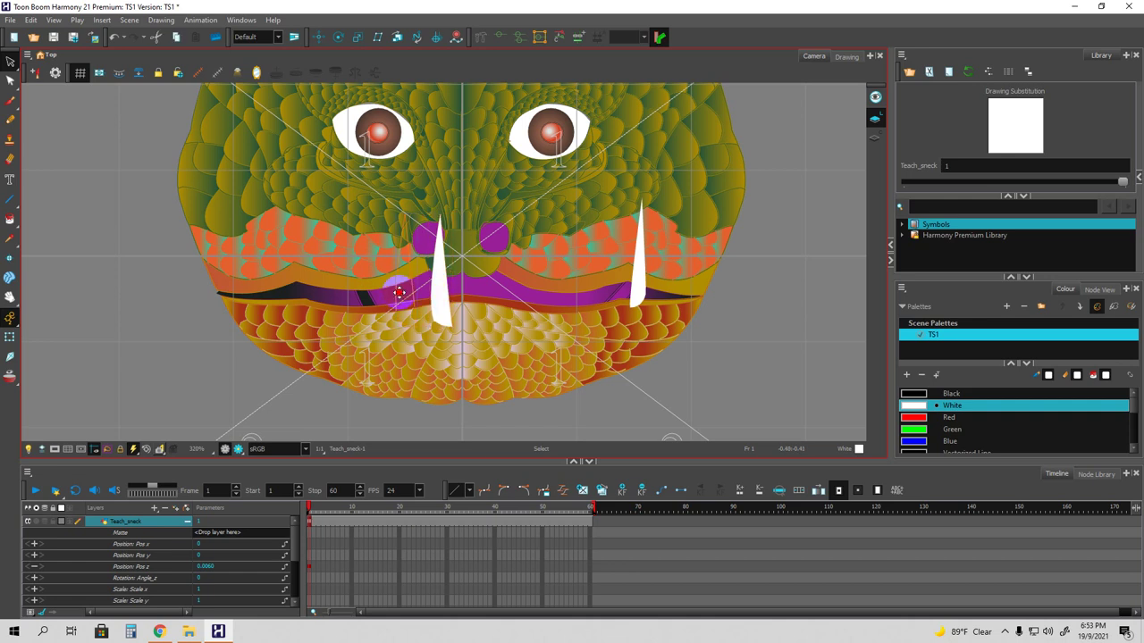
{"action": "key", "text": "ctrl+z"}
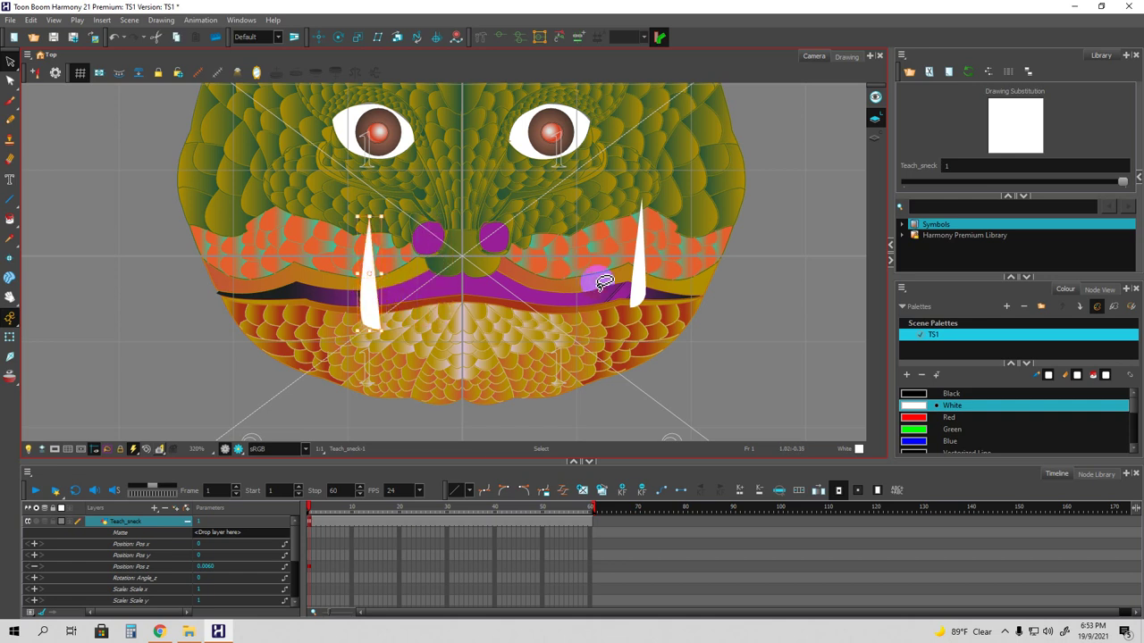
{"action": "left_click", "coordinate": [641, 277]}
{"action": "left_click_drag", "start_coordinate": [640, 279], "coordinate": [626, 281]}
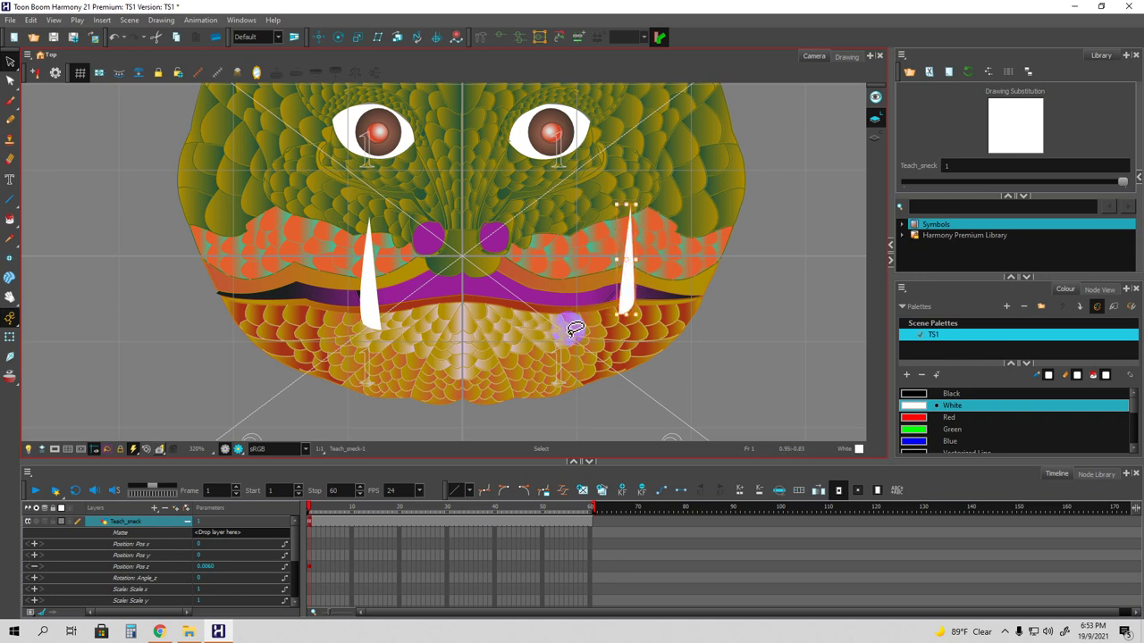
{"action": "left_click", "coordinate": [623, 285]}
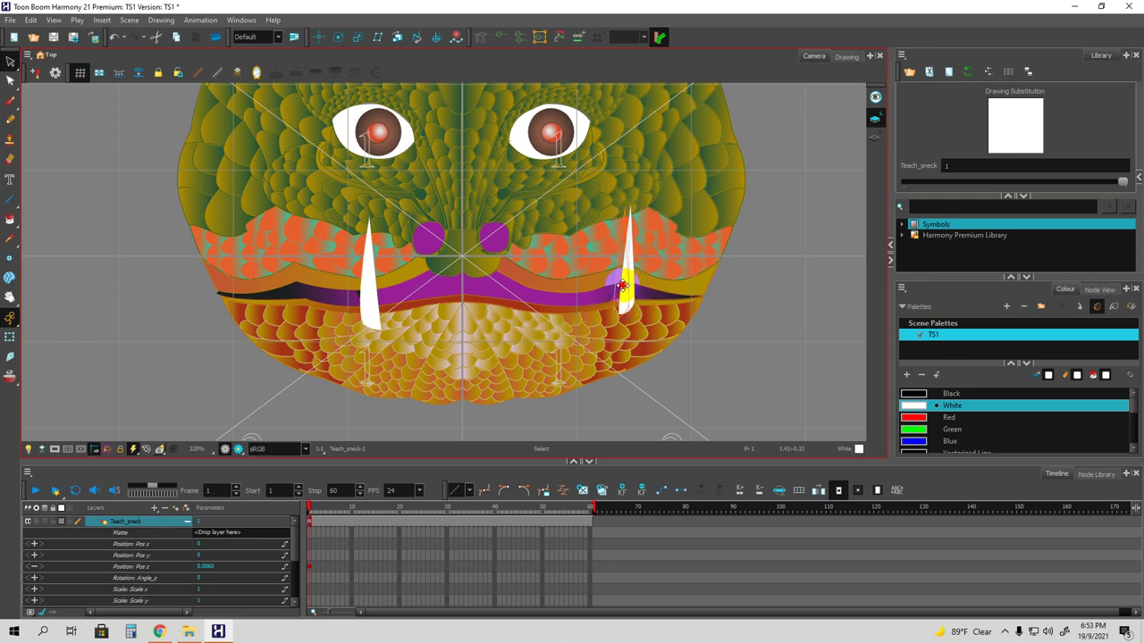
Lower the right fang level with the left one and nudge the left fang outward so both sit evenly in the mouth.
{"action": "left_click", "coordinate": [373, 294]}
{"action": "left_click", "coordinate": [625, 293]}
{"action": "left_click", "coordinate": [701, 325]}
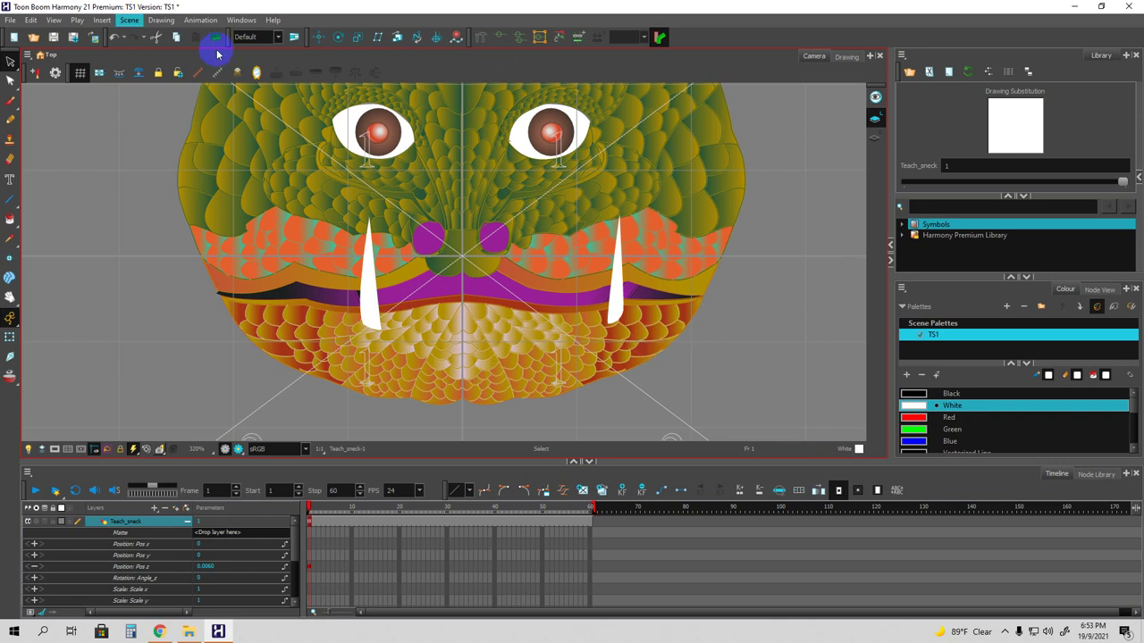
{"action": "left_click", "coordinate": [622, 291]}
{"action": "left_click", "coordinate": [375, 297]}
{"action": "left_click_drag", "start_coordinate": [373, 297], "coordinate": [364, 295]}
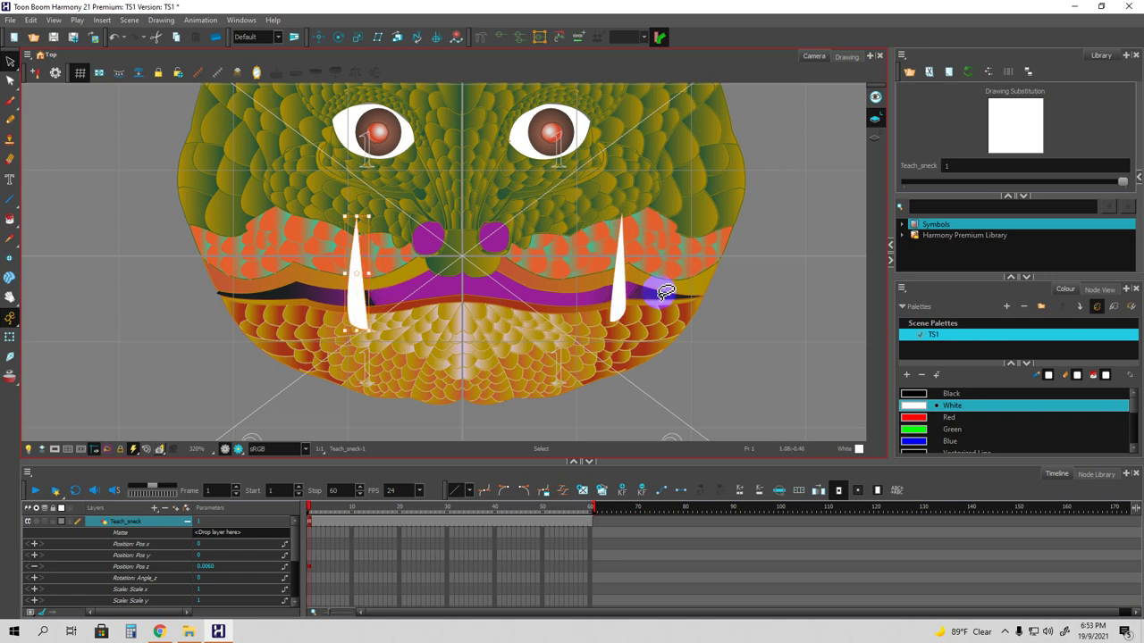
Open the Node View in its own floating window over the camera view.
{"action": "left_click", "coordinate": [241, 20]}
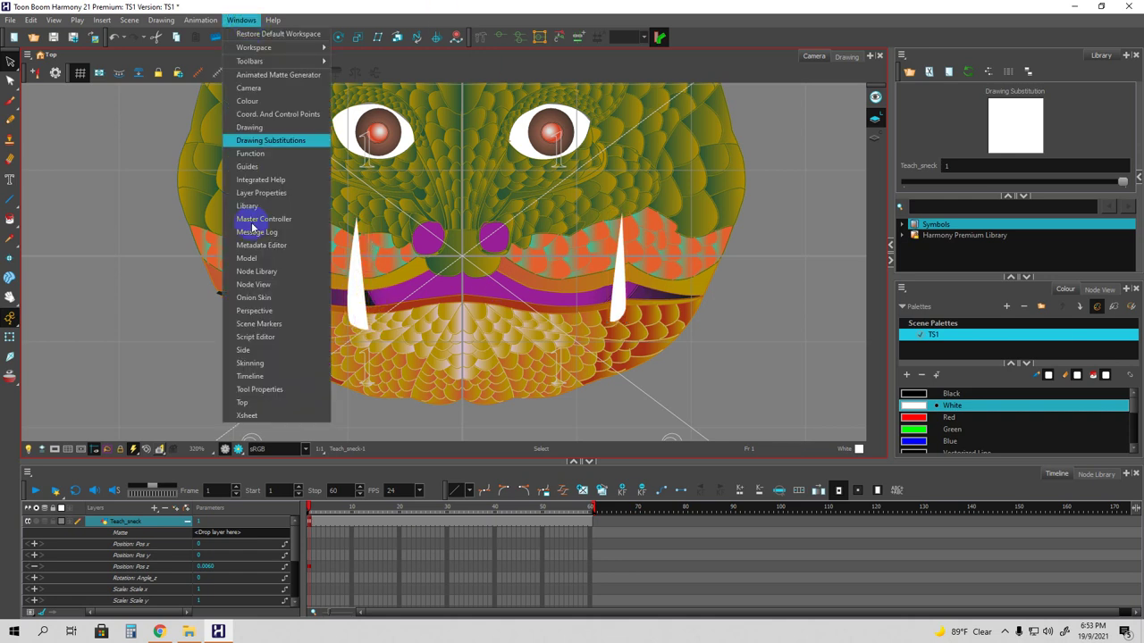
{"action": "left_click", "coordinate": [259, 284]}
{"action": "left_click_drag", "start_coordinate": [765, 90], "coordinate": [851, 87]}
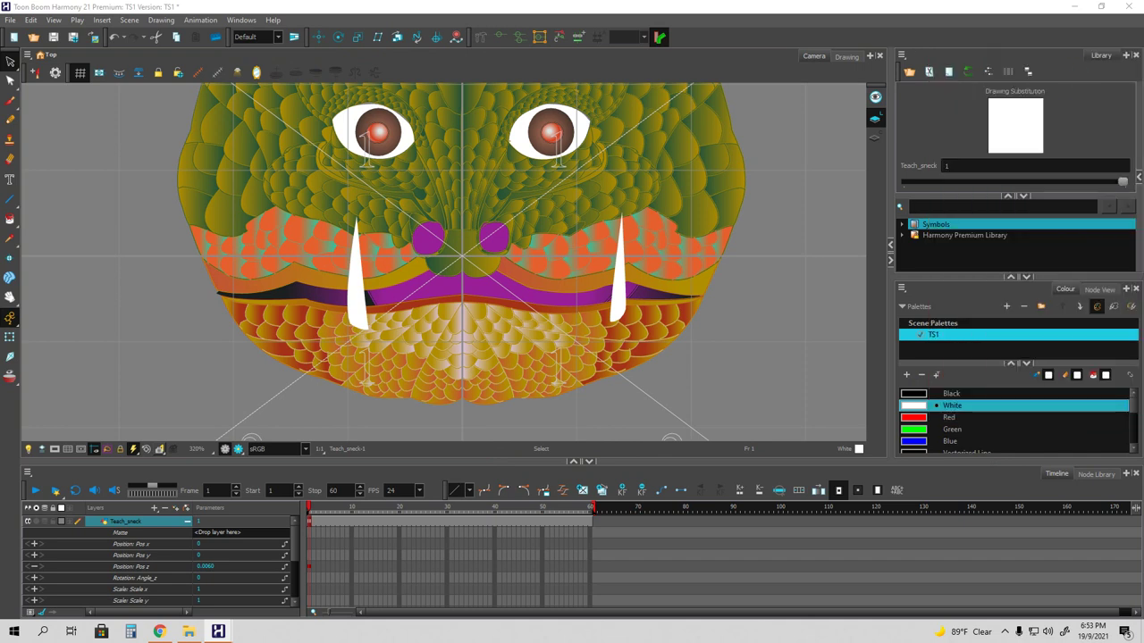
{"action": "left_click_drag", "start_coordinate": [1099, 289], "coordinate": [492, 63]}
{"action": "left_click", "coordinate": [635, 263]}
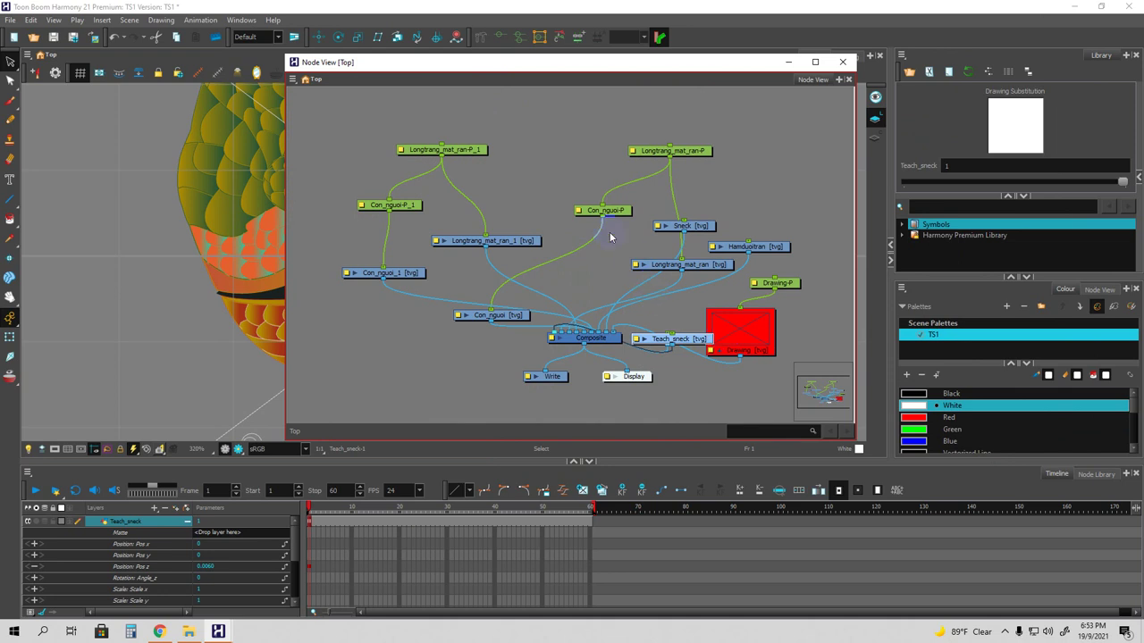
Spread out the right-hand network nodes, placing Longtrang_mat_ran under its peg, Teach_sneck above Sneck, and Drawing with its peg further right.
{"action": "left_click_drag", "start_coordinate": [684, 152], "coordinate": [615, 152]}
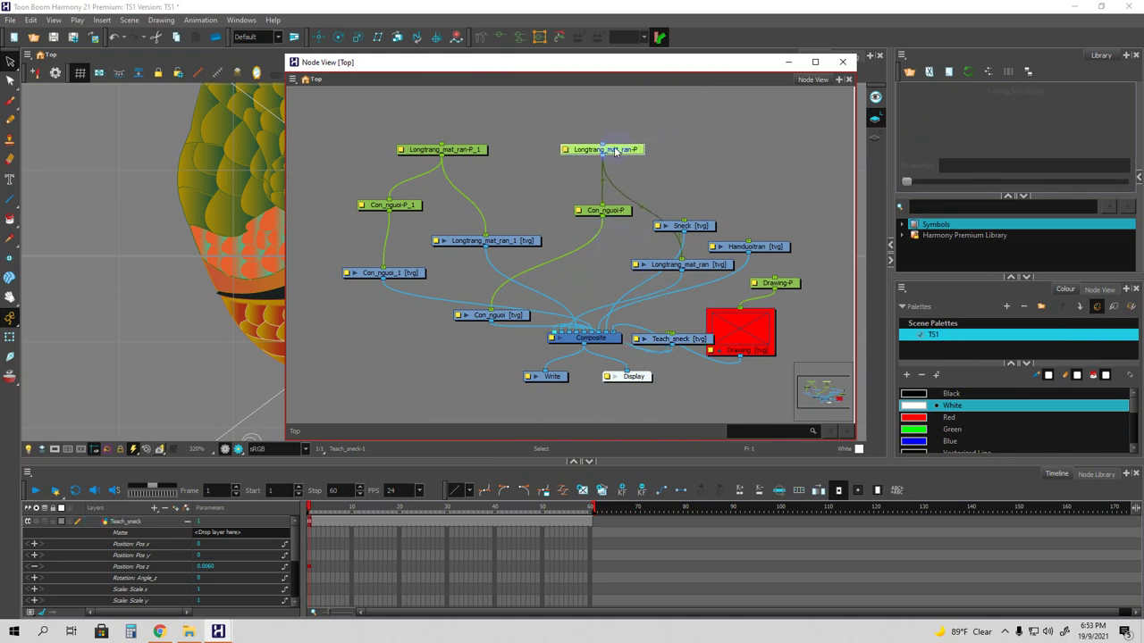
{"action": "left_click_drag", "start_coordinate": [615, 211], "coordinate": [534, 199]}
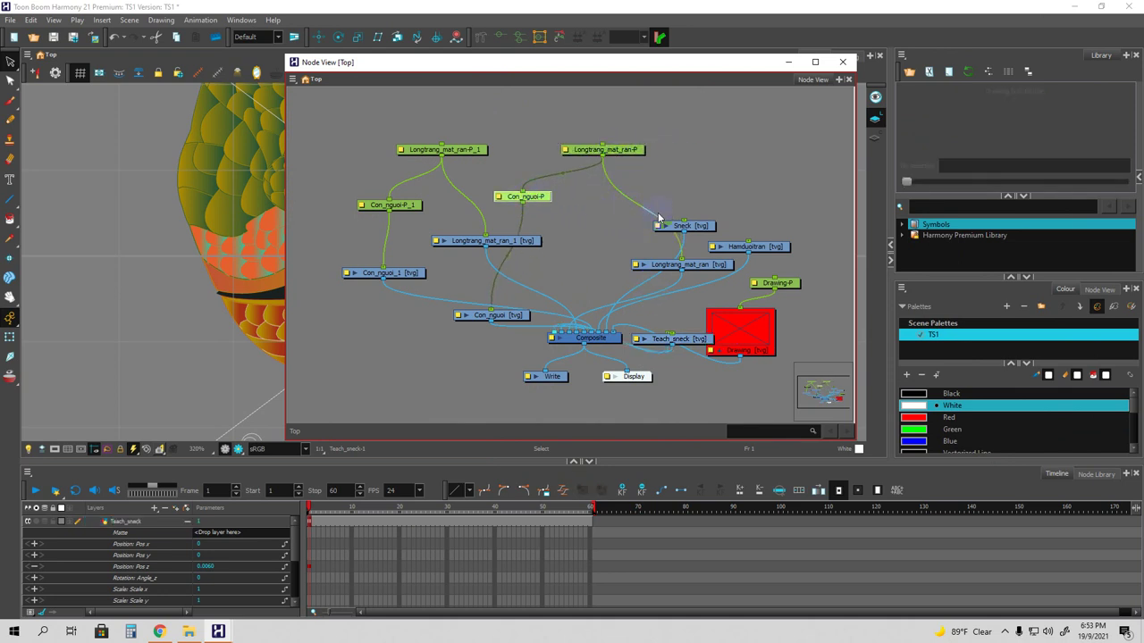
{"action": "left_click_drag", "start_coordinate": [688, 230], "coordinate": [743, 203]}
{"action": "left_click_drag", "start_coordinate": [704, 267], "coordinate": [636, 233]}
{"action": "left_click_drag", "start_coordinate": [758, 250], "coordinate": [791, 234]}
{"action": "left_click_drag", "start_coordinate": [775, 288], "coordinate": [796, 289]}
{"action": "left_click_drag", "start_coordinate": [749, 323], "coordinate": [805, 340]}
{"action": "left_click_drag", "start_coordinate": [695, 345], "coordinate": [738, 151]}
{"action": "left_click_drag", "start_coordinate": [638, 238], "coordinate": [639, 211]}
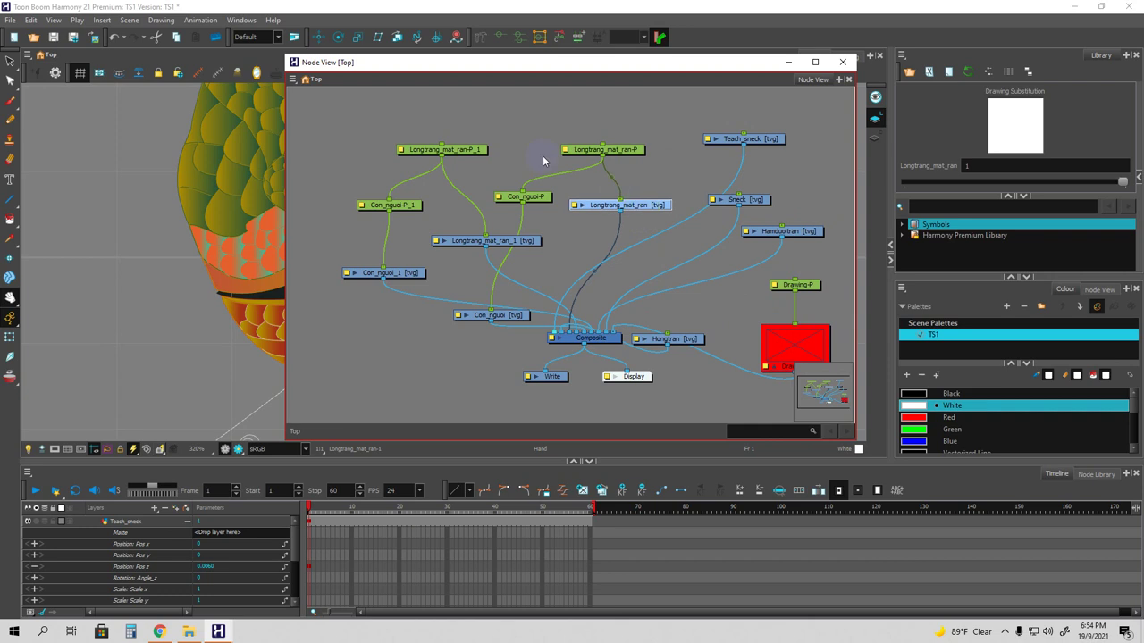
Raise the Hongtran node above the rest of the network and maximize the Node View window.
{"action": "left_click_drag", "start_coordinate": [565, 63], "coordinate": [701, 89]}
{"action": "left_click_drag", "start_coordinate": [776, 234], "coordinate": [776, 226]}
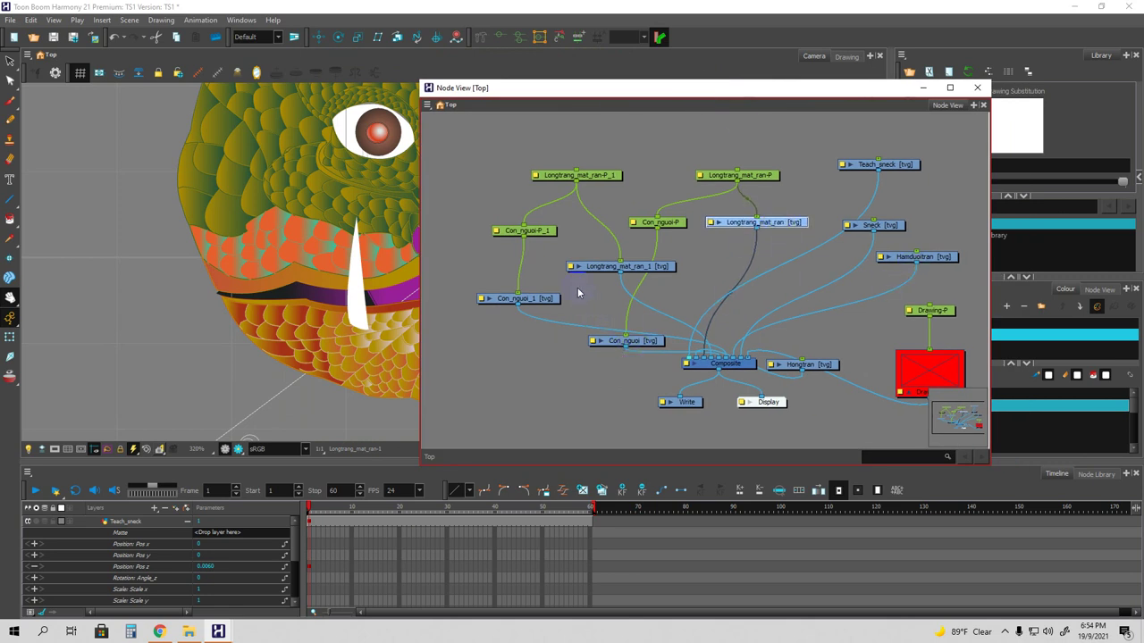
{"action": "left_click", "coordinate": [647, 343]}
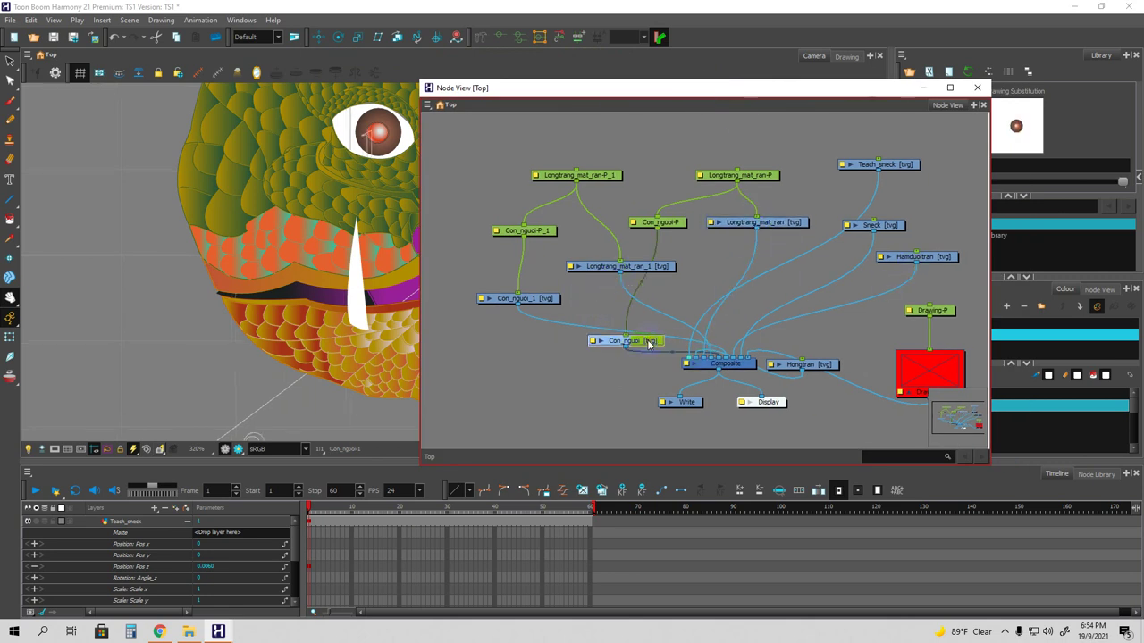
{"action": "left_click", "coordinate": [798, 358]}
{"action": "left_click_drag", "start_coordinate": [798, 359], "coordinate": [798, 130]}
{"action": "left_click", "coordinate": [951, 88]}
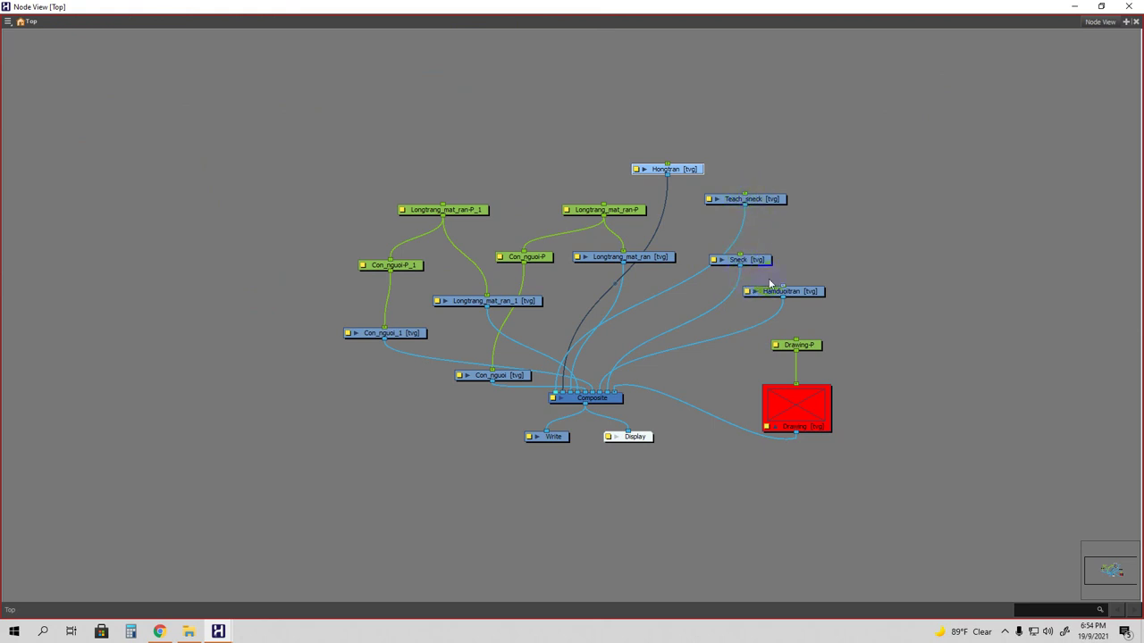
Place the Hongtran node to the right of Teach_sneck, leaving both clear of the nodes below.
{"action": "left_click_drag", "start_coordinate": [751, 202], "coordinate": [711, 226]}
{"action": "left_click_drag", "start_coordinate": [689, 179], "coordinate": [856, 185]}
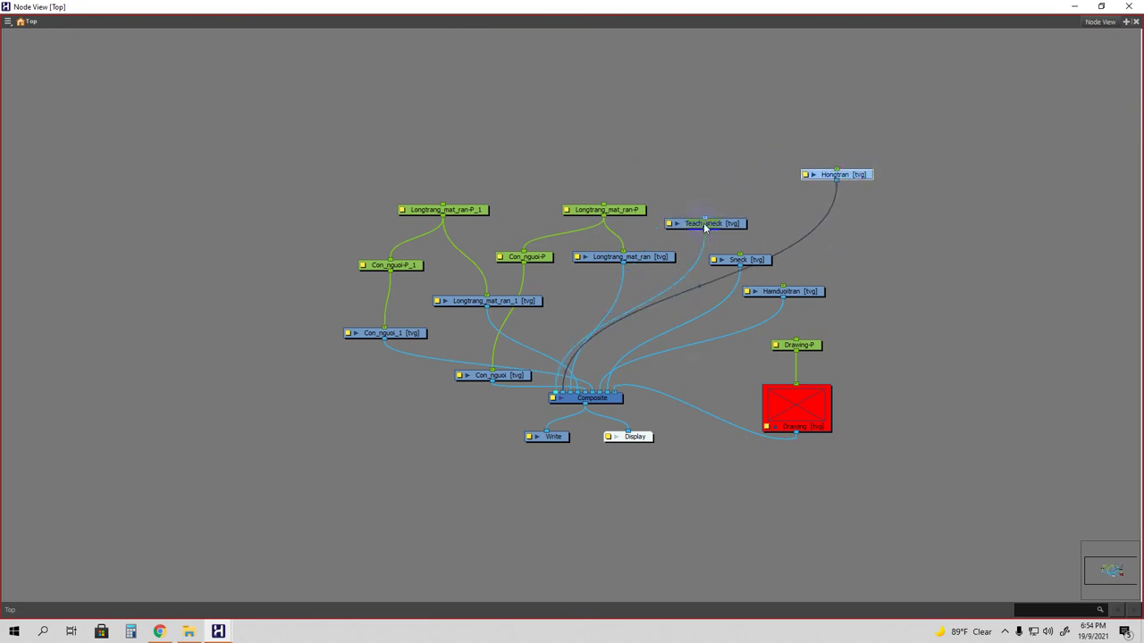
{"action": "left_click_drag", "start_coordinate": [728, 218], "coordinate": [722, 178]}
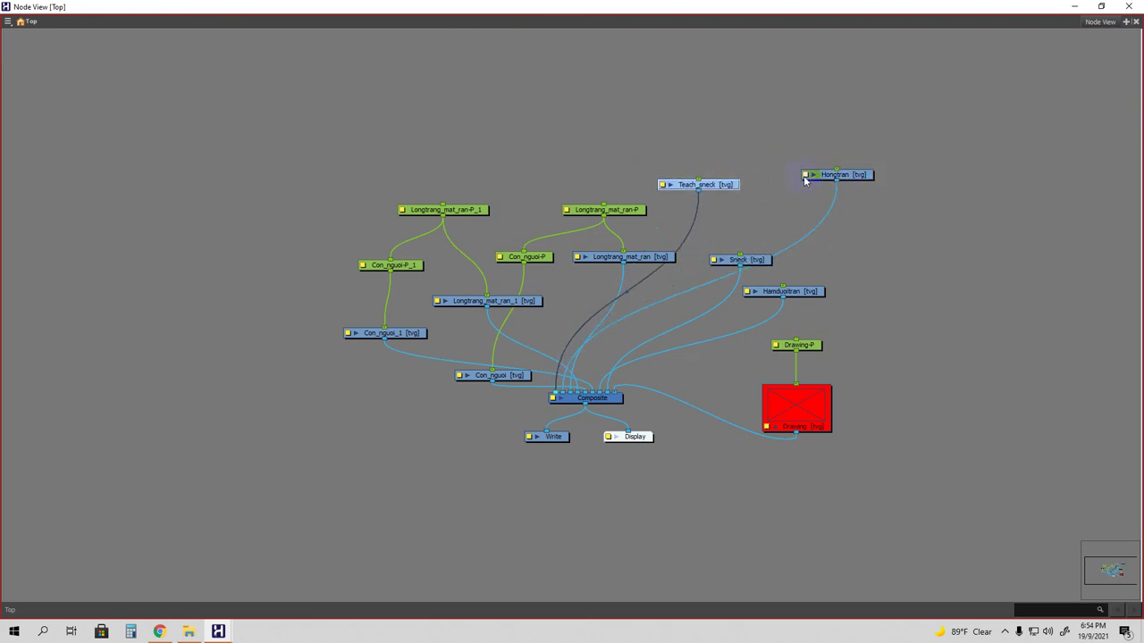
Add parent pegs to Hongtran and Teach_sneck and connect the Teach_sneck peg beneath the Hongtran peg.
{"action": "left_click", "coordinate": [832, 178]}
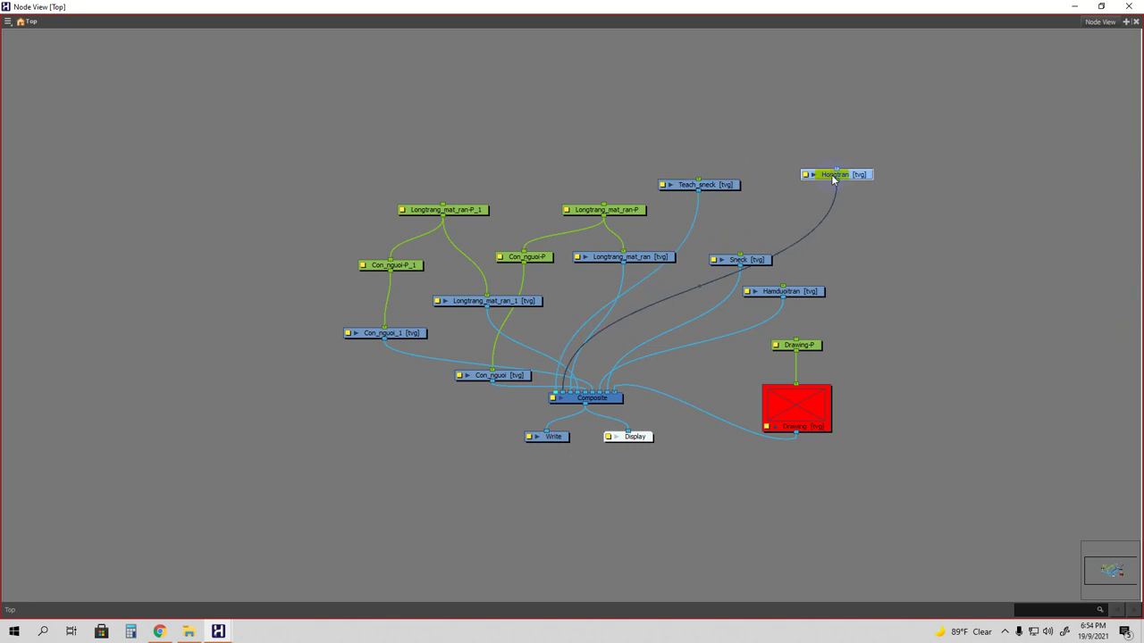
{"action": "key", "text": "ctrl+p"}
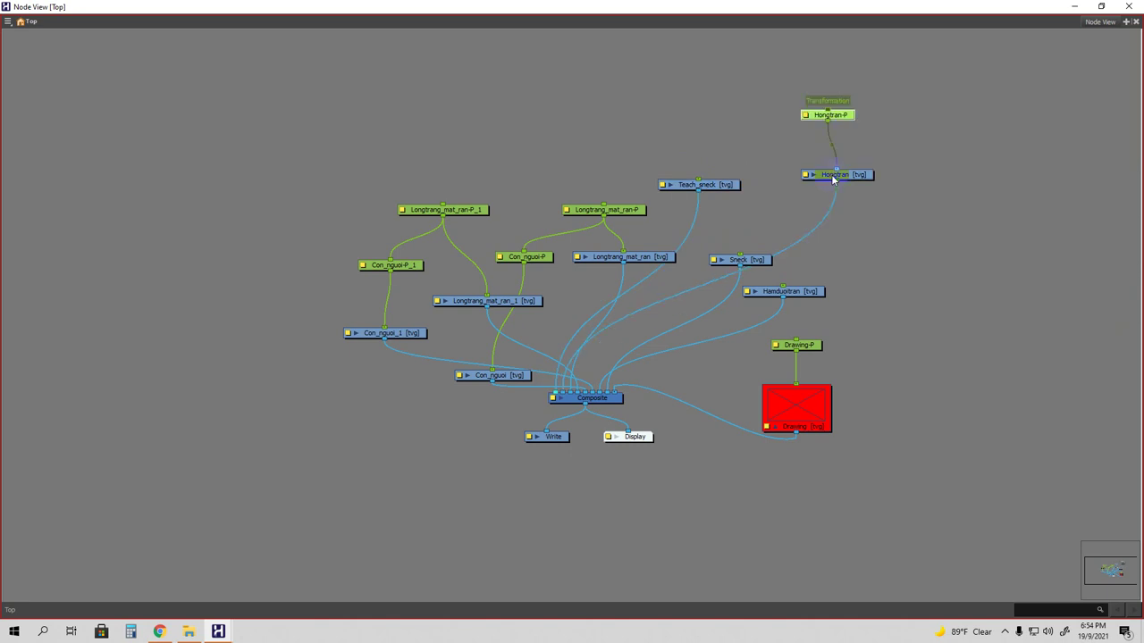
{"action": "left_click", "coordinate": [719, 188]}
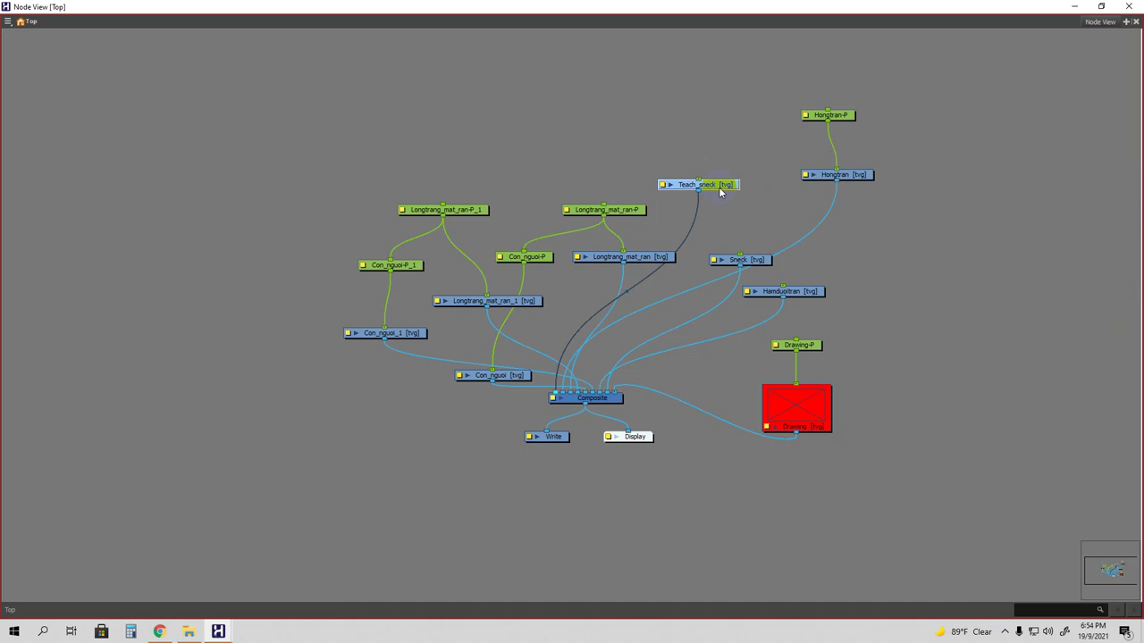
{"action": "key", "text": "ctrl+p"}
{"action": "mouse_move", "coordinate": [818, 117]}
{"action": "left_mouse_down"}
{"action": "mouse_move", "coordinate": [818, 78]}
{"action": "mouse_move", "coordinate": [692, 113]}
{"action": "mouse_move", "coordinate": [727, 135]}
{"action": "left_mouse_up"}
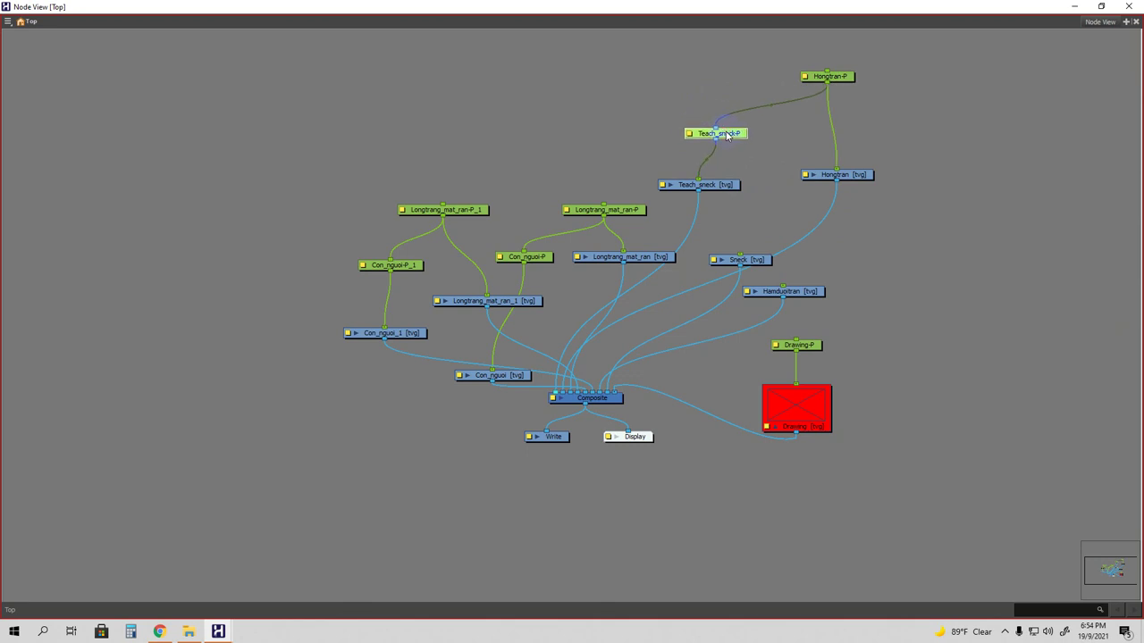
Move the Sneck node below Hongtran and the Hamduoitran node out to the far right of the network.
{"action": "left_click", "coordinate": [852, 177]}
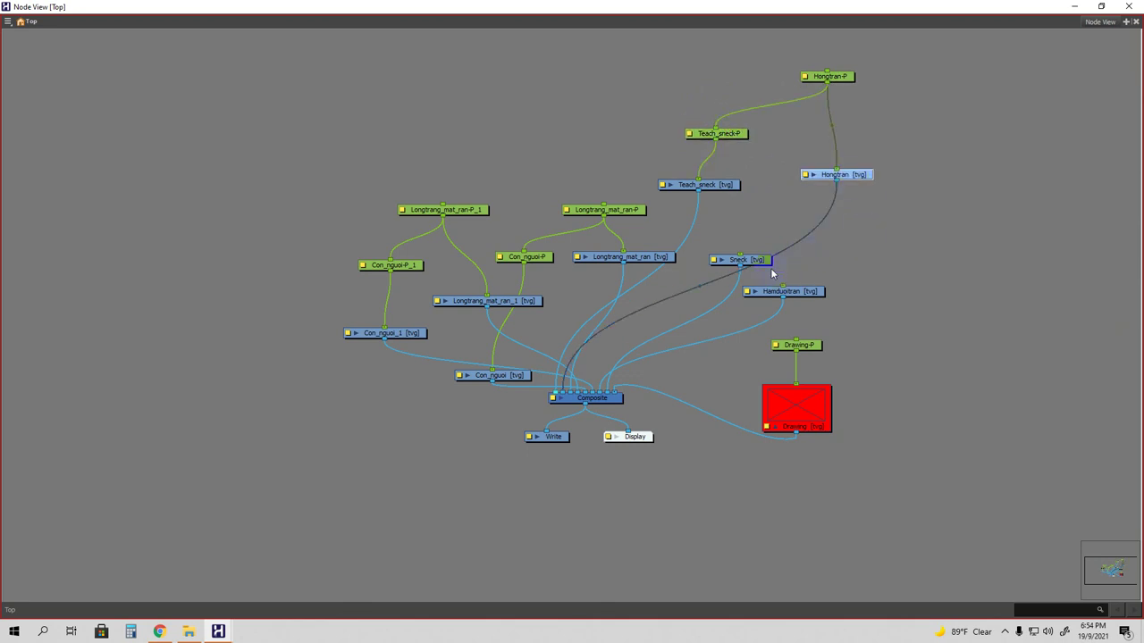
{"action": "left_click_drag", "start_coordinate": [757, 260], "coordinate": [828, 238]}
{"action": "left_click_drag", "start_coordinate": [804, 291], "coordinate": [990, 238]}
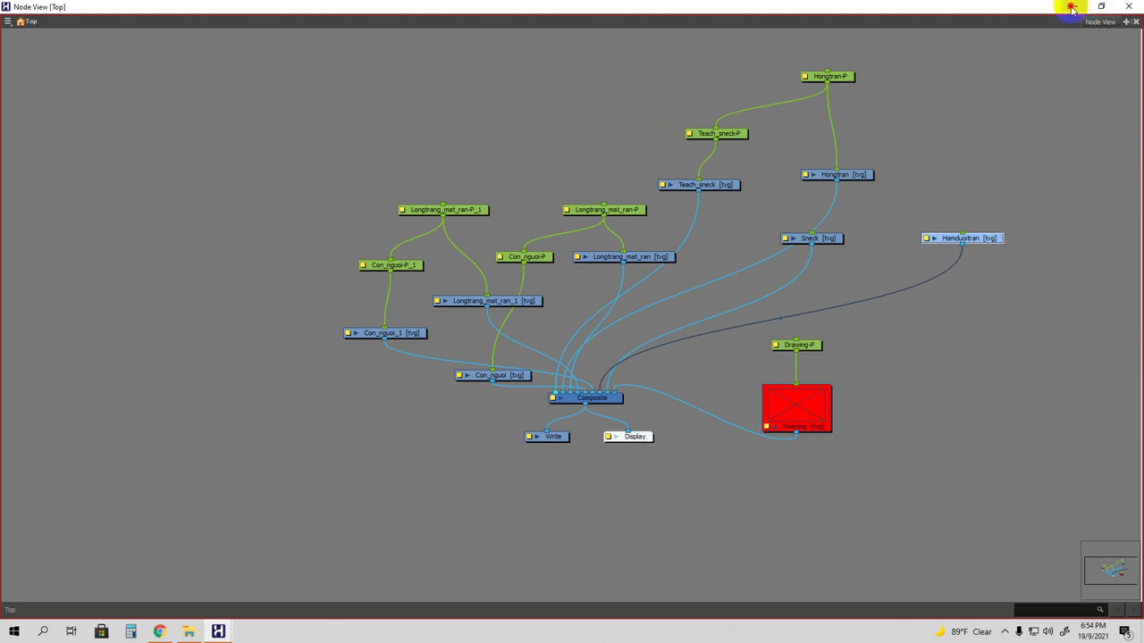
Minimize the Node View, collapse the Hongtran-P group and enlarge the timeline to show all layers.
{"action": "left_click", "coordinate": [1074, 9]}
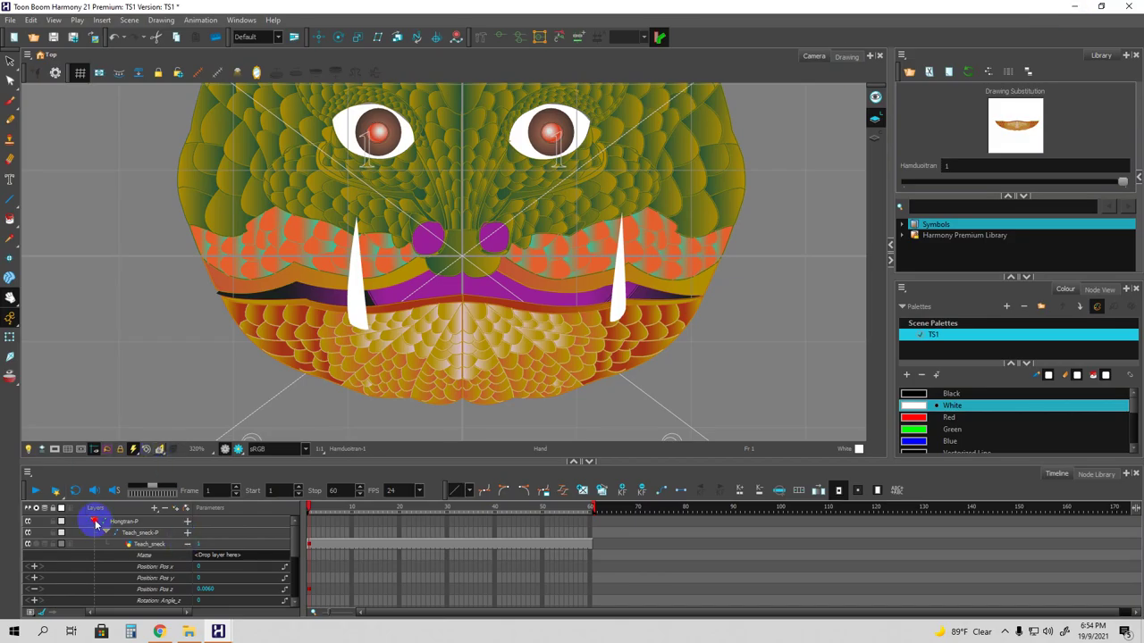
{"action": "left_click", "coordinate": [95, 524]}
{"action": "left_click_drag", "start_coordinate": [192, 463], "coordinate": [198, 383]}
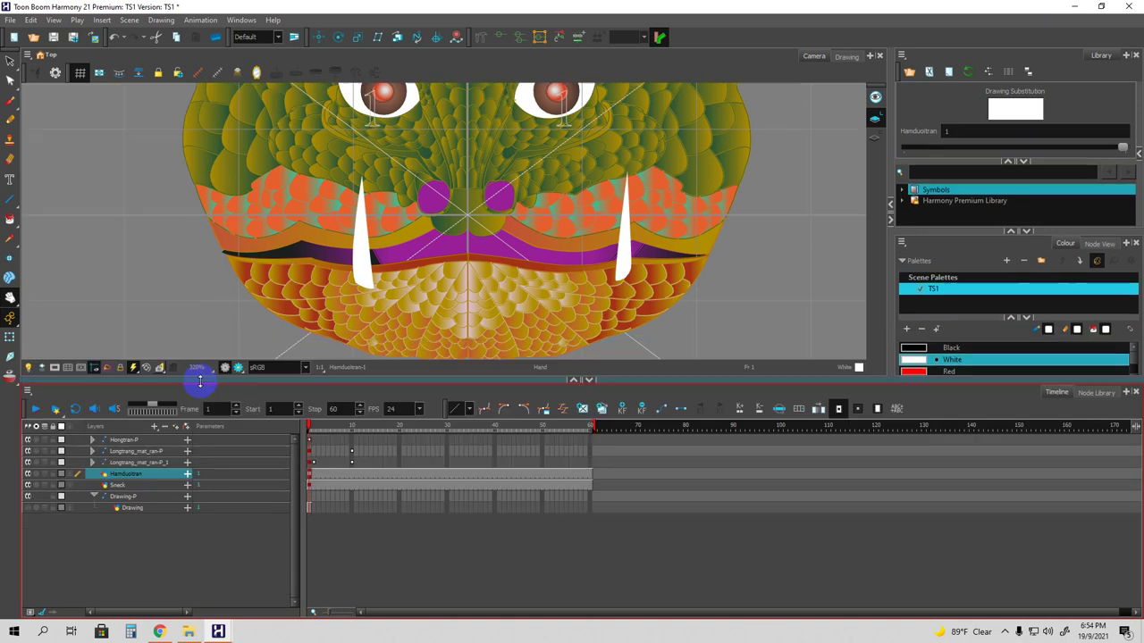
Duplicate the Hamduoitran layer and rename the copy Massk.
{"action": "right_click", "coordinate": [136, 479]}
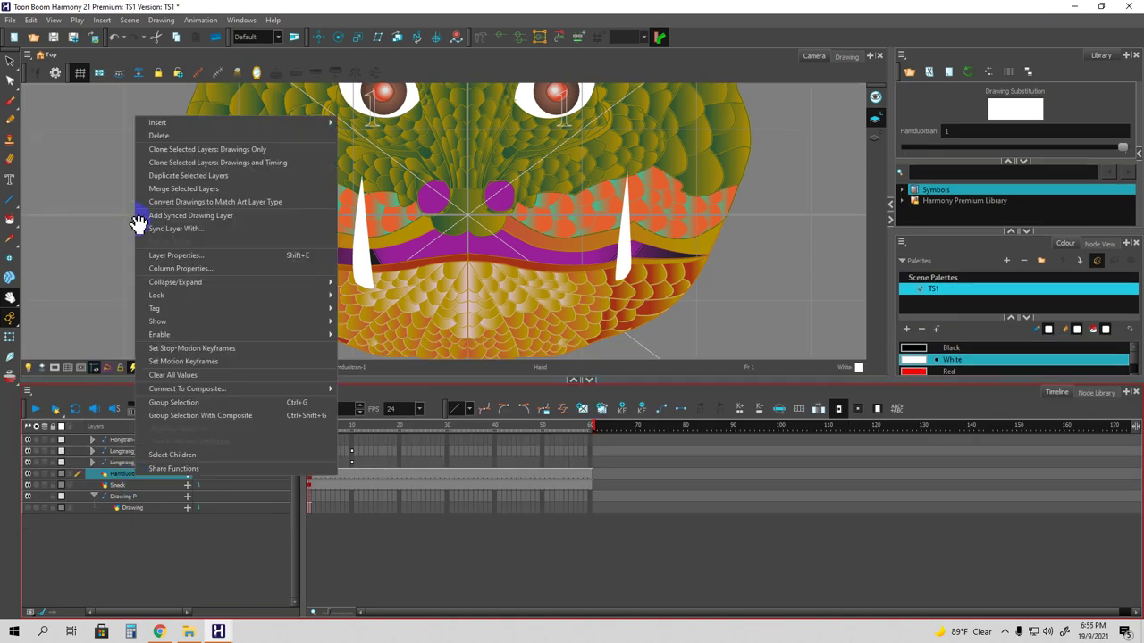
{"action": "left_click", "coordinate": [192, 178]}
{"action": "double_click", "coordinate": [139, 487]}
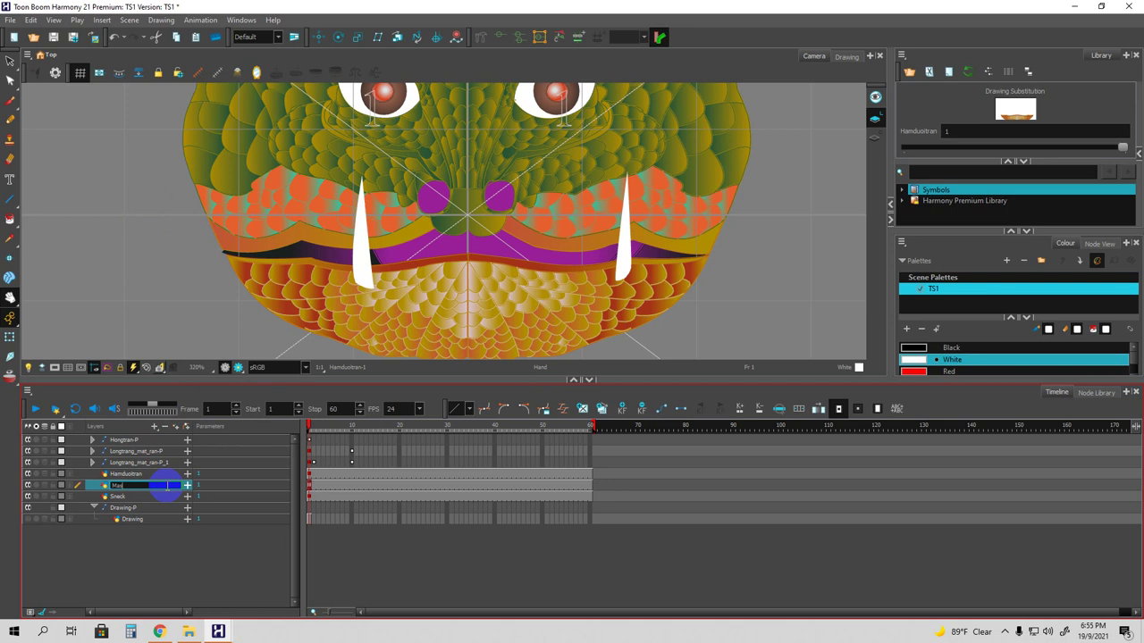
{"action": "key", "text": "Return"}
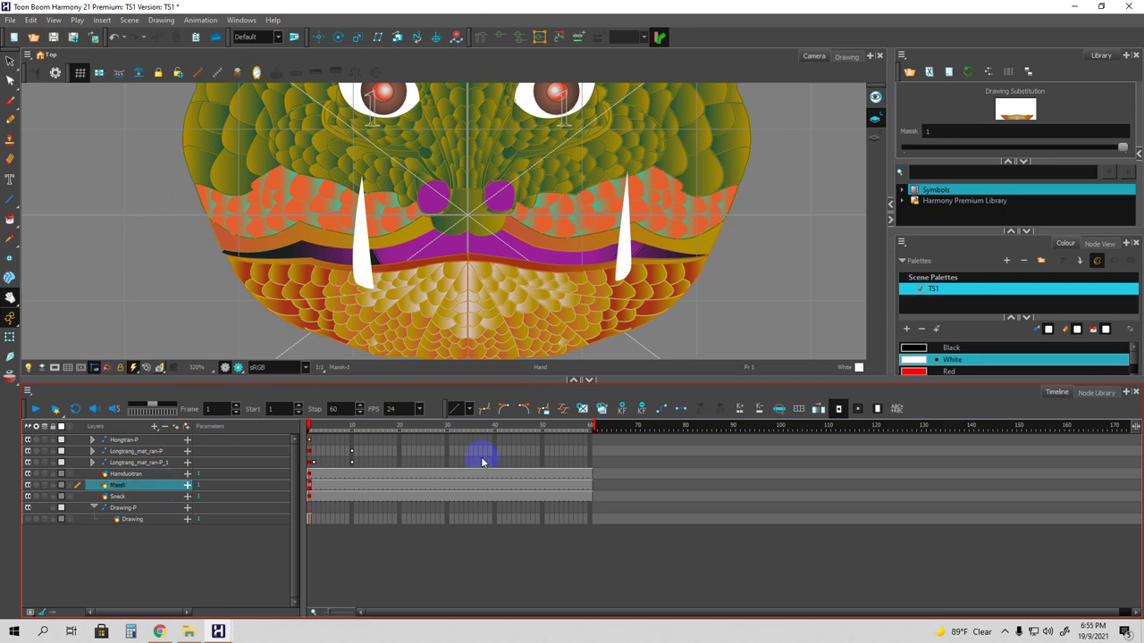
Open the Node View in its own window and maximize it.
{"action": "left_click", "coordinate": [974, 307]}
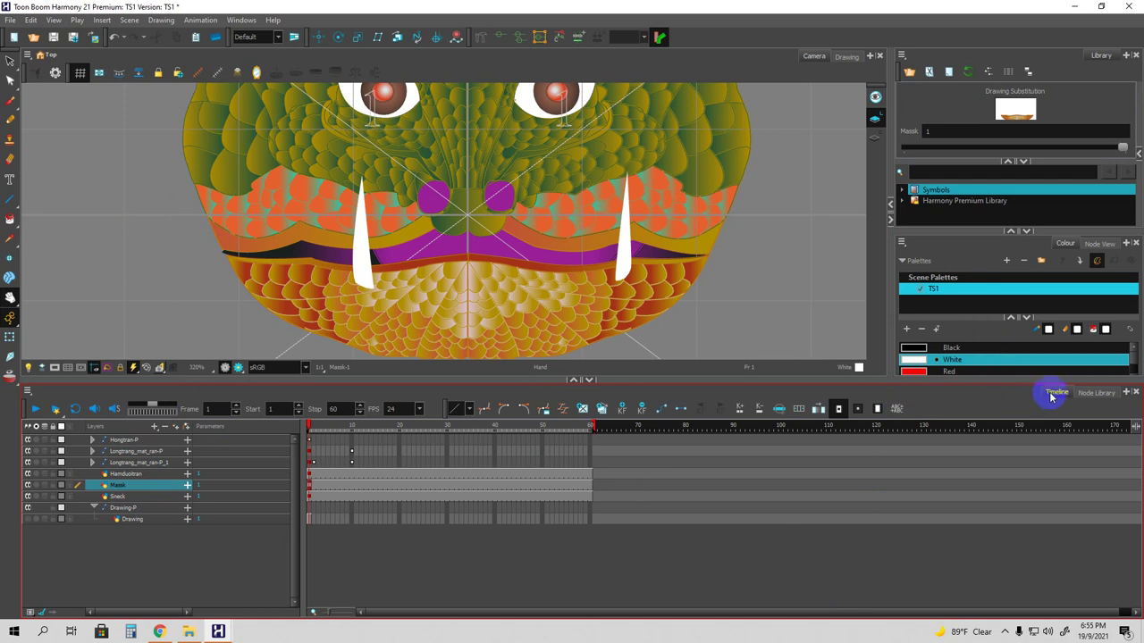
{"action": "left_click", "coordinate": [241, 20]}
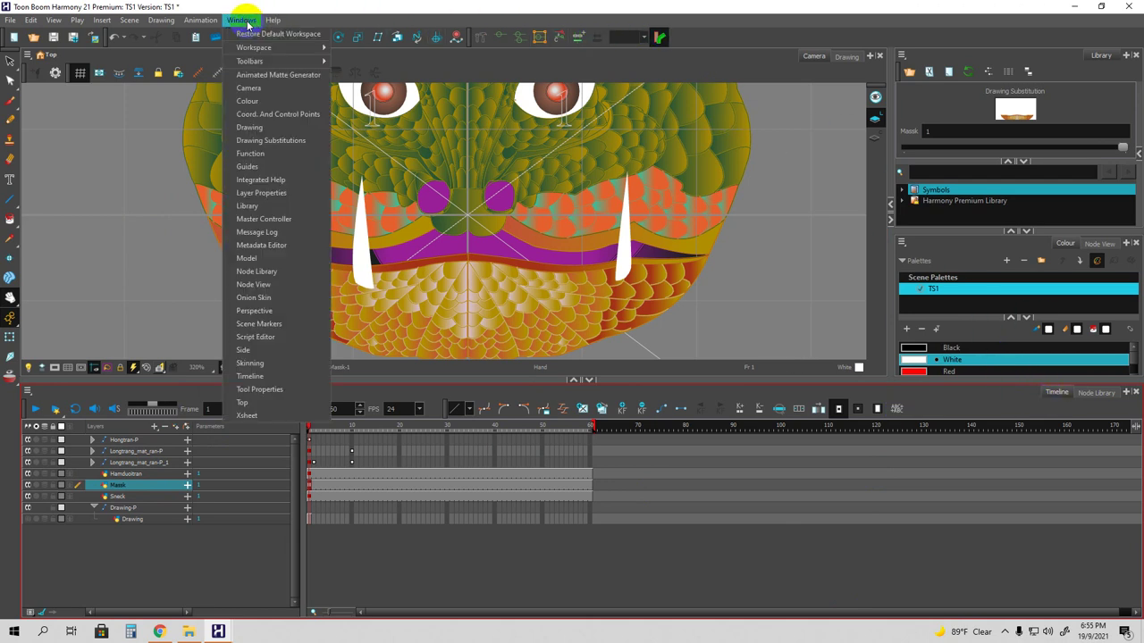
{"action": "left_click", "coordinate": [261, 284]}
{"action": "left_click_drag", "start_coordinate": [1141, 28], "coordinate": [561, 72]}
{"action": "left_click", "coordinate": [893, 70]}
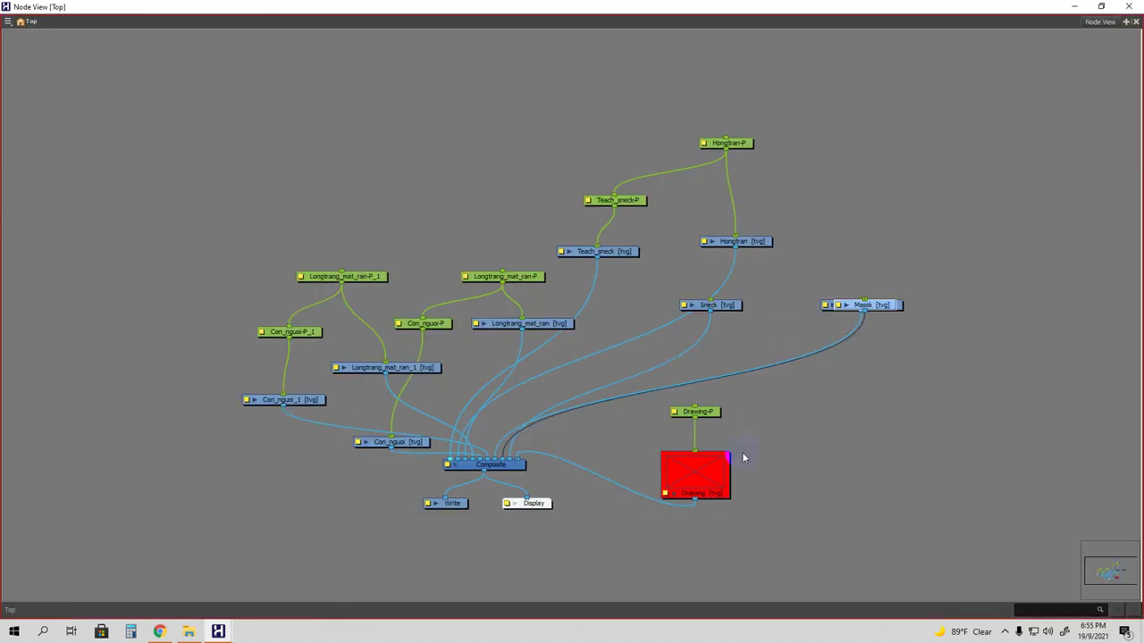
Spread out the overlapping Massk, Hamduoitran, Sneck and Hongtran nodes so that each one stands clear of the others.
{"action": "left_click_drag", "start_coordinate": [720, 310], "coordinate": [868, 229]}
{"action": "left_click_drag", "start_coordinate": [864, 310], "coordinate": [921, 233]}
{"action": "left_click_drag", "start_coordinate": [877, 306], "coordinate": [850, 185]}
{"action": "left_click_drag", "start_coordinate": [759, 245], "coordinate": [750, 218]}
{"action": "left_click_drag", "start_coordinate": [858, 229], "coordinate": [931, 220]}
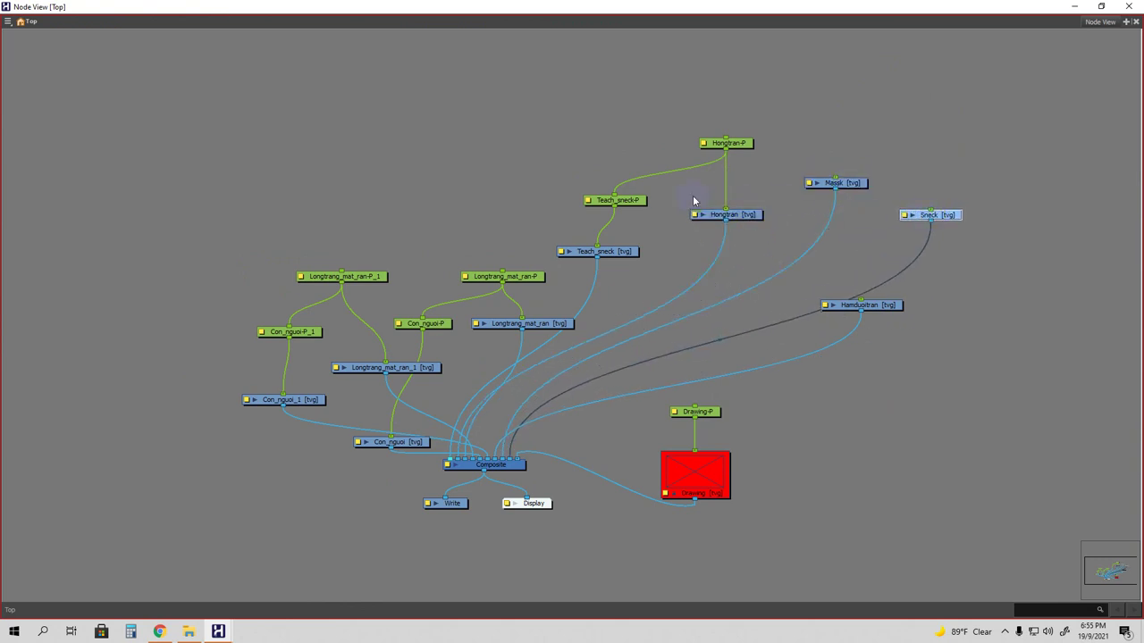
Move Hongtran and Hongtran-P lower in the network and raise the Teach_sneck-P and Massk nodes above them.
{"action": "left_click_drag", "start_coordinate": [731, 147], "coordinate": [699, 297]}
{"action": "left_click_drag", "start_coordinate": [733, 173], "coordinate": [738, 222]}
{"action": "left_click_drag", "start_coordinate": [624, 200], "coordinate": [635, 168]}
{"action": "left_click_drag", "start_coordinate": [845, 184], "coordinate": [845, 150]}
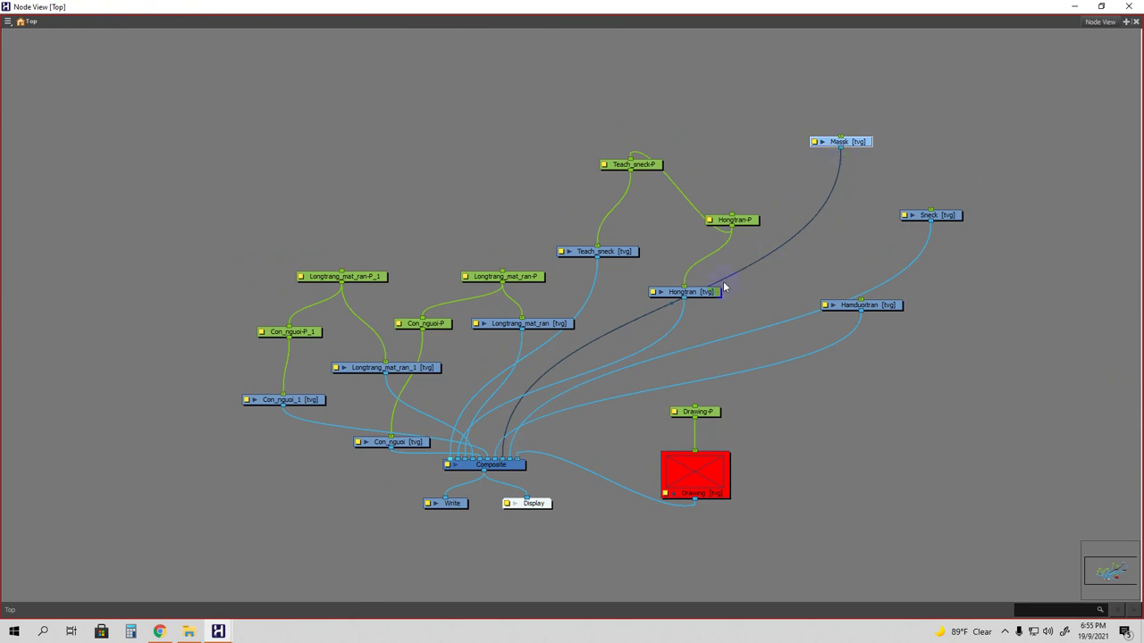
{"action": "left_click_drag", "start_coordinate": [849, 145], "coordinate": [863, 160]}
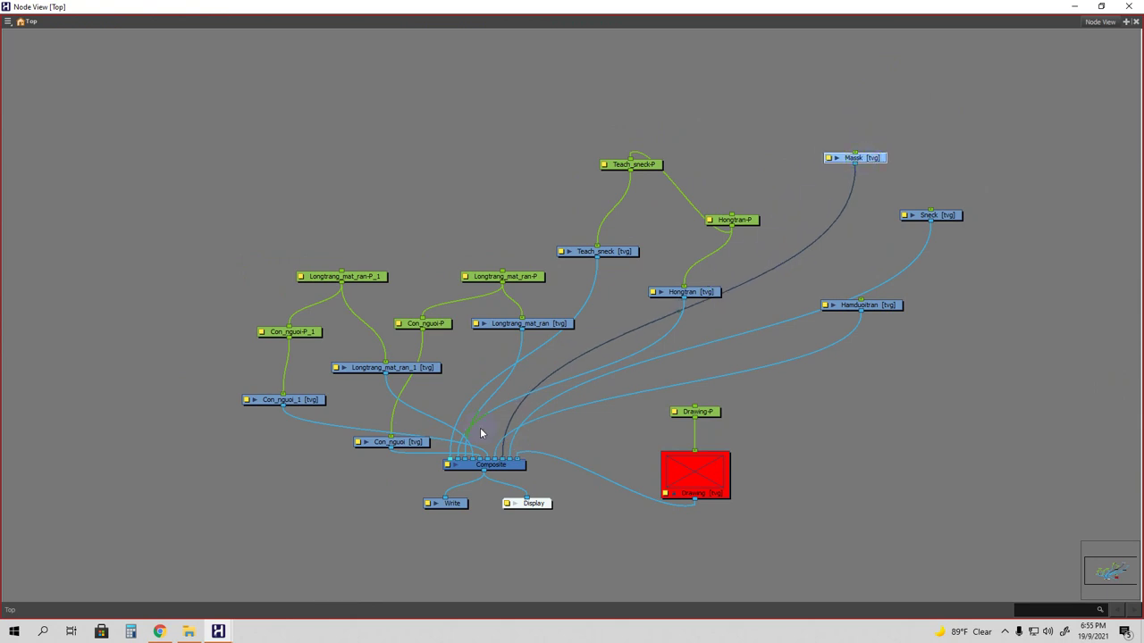
Reroute Massk's output from the Composite to the Teach_sneck-P peg and place Massk above that peg.
{"action": "left_click_drag", "start_coordinate": [502, 463], "coordinate": [627, 153]}
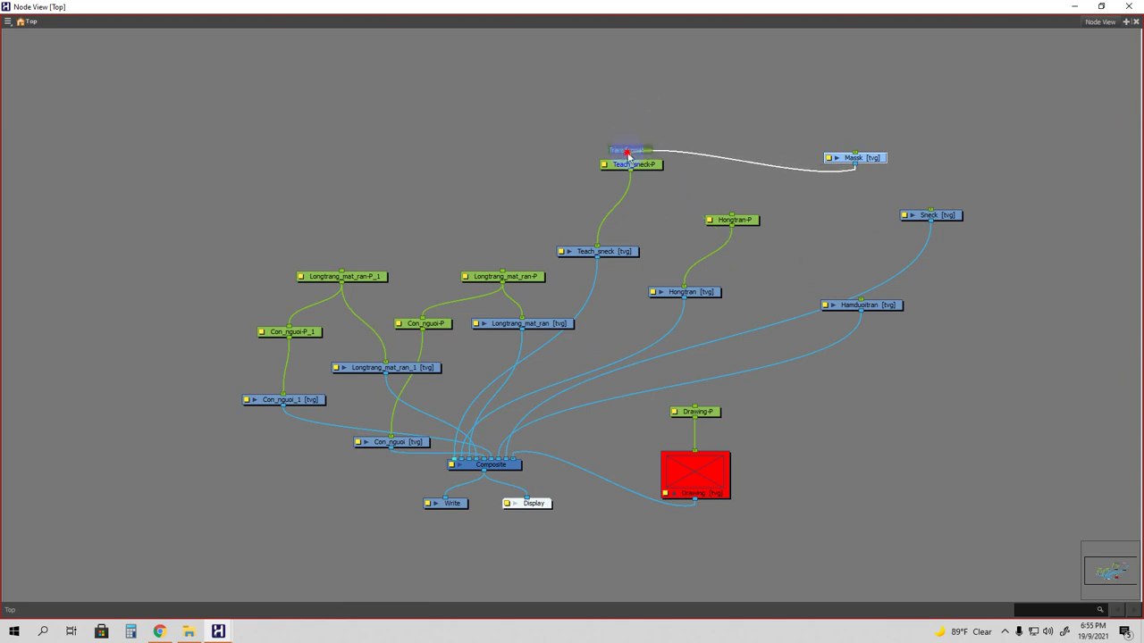
{"action": "left_click_drag", "start_coordinate": [849, 161], "coordinate": [660, 89]}
{"action": "left_click_drag", "start_coordinate": [650, 168], "coordinate": [704, 182]}
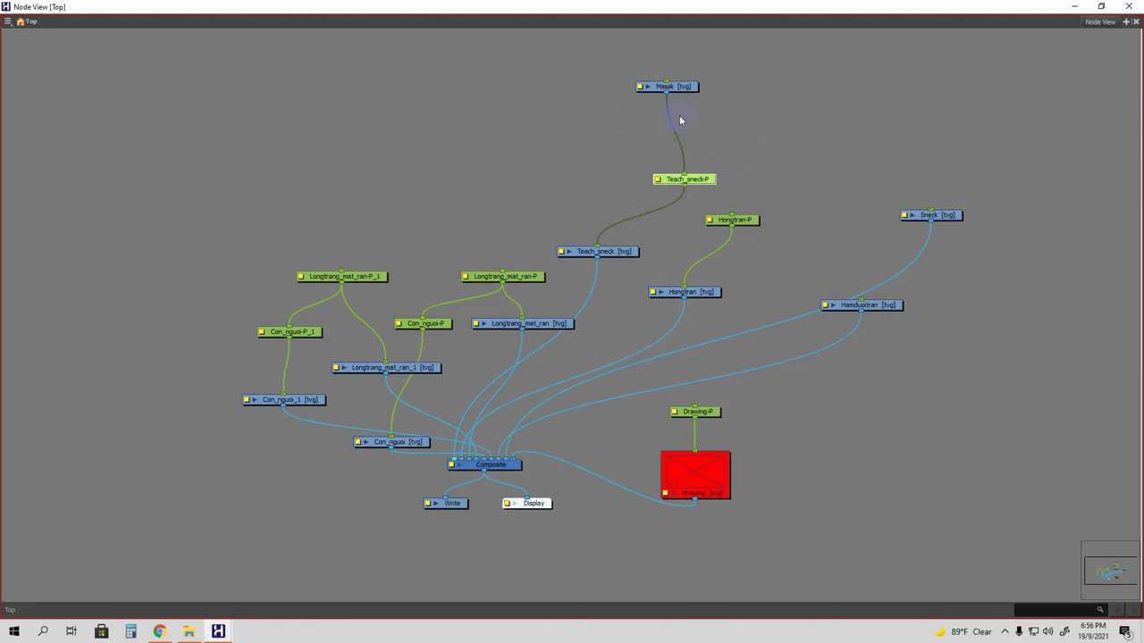
{"action": "left_click_drag", "start_coordinate": [679, 89], "coordinate": [633, 108]}
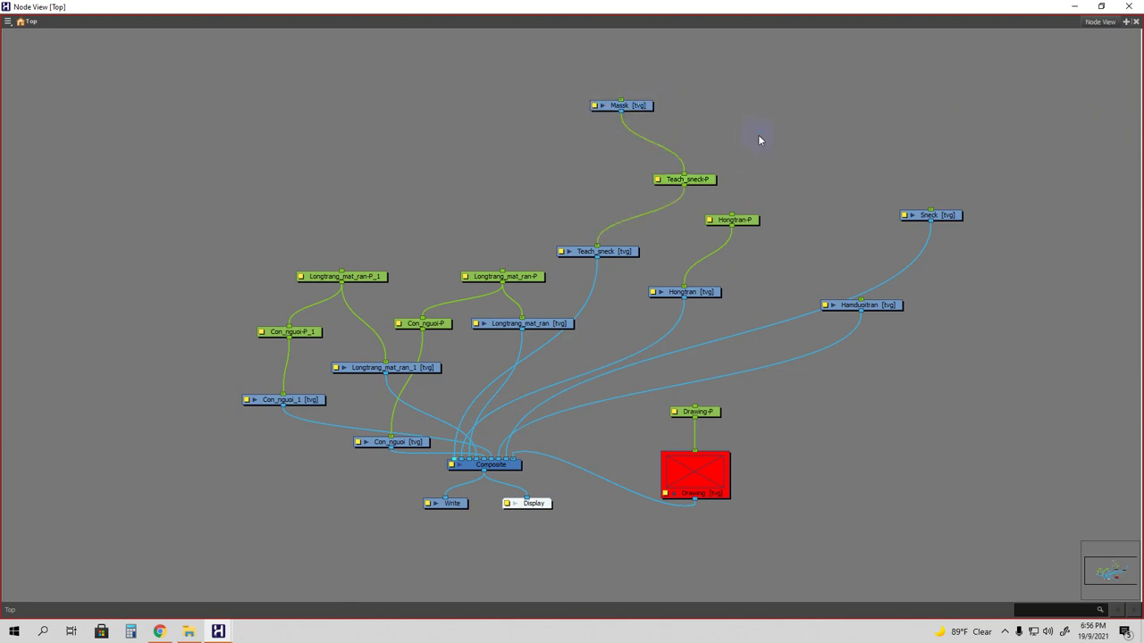
Restore the Node View to a floating window and open the Node Library on its Favorites category.
{"action": "left_click", "coordinate": [1100, 6]}
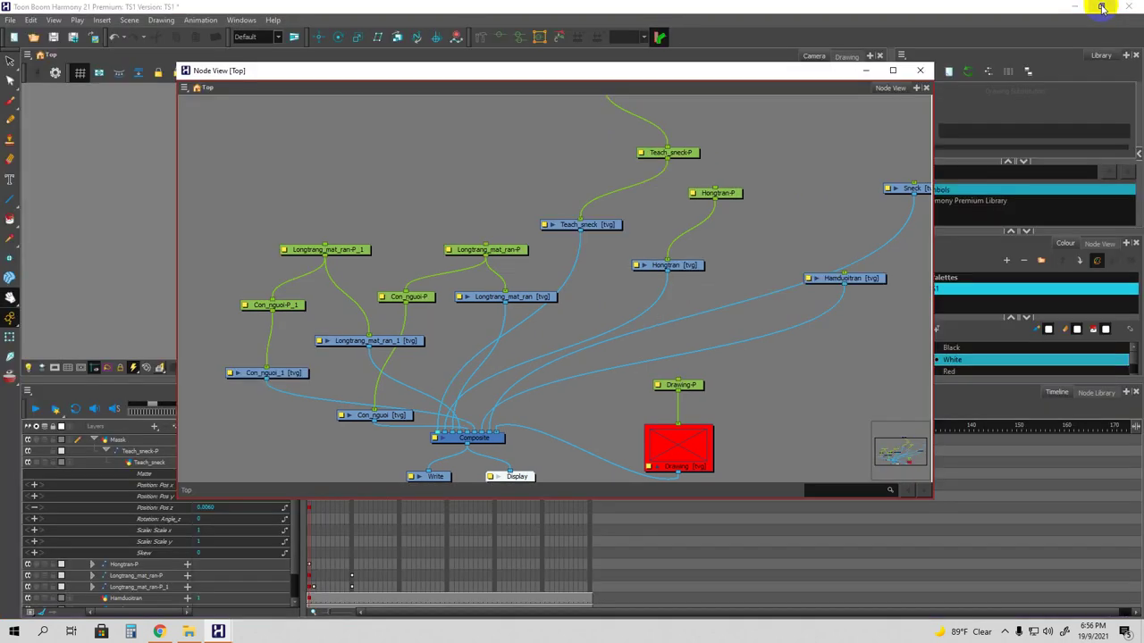
{"action": "left_click", "coordinate": [242, 20]}
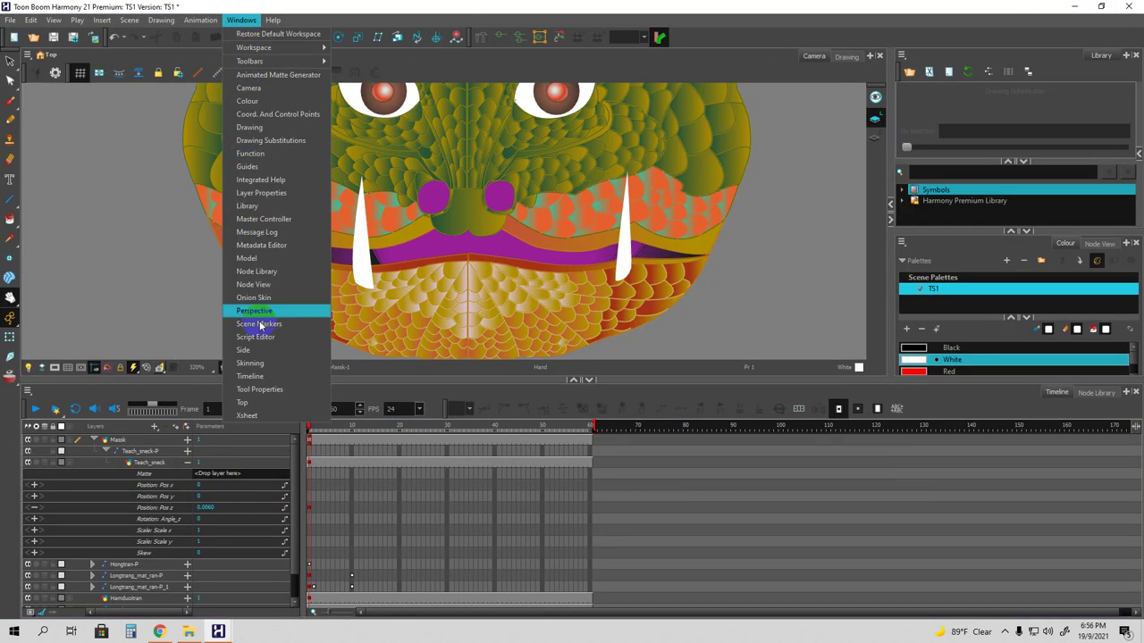
{"action": "left_click", "coordinate": [255, 272]}
{"action": "left_click", "coordinate": [516, 185]}
{"action": "left_click_drag", "start_coordinate": [517, 185], "coordinate": [739, 183]}
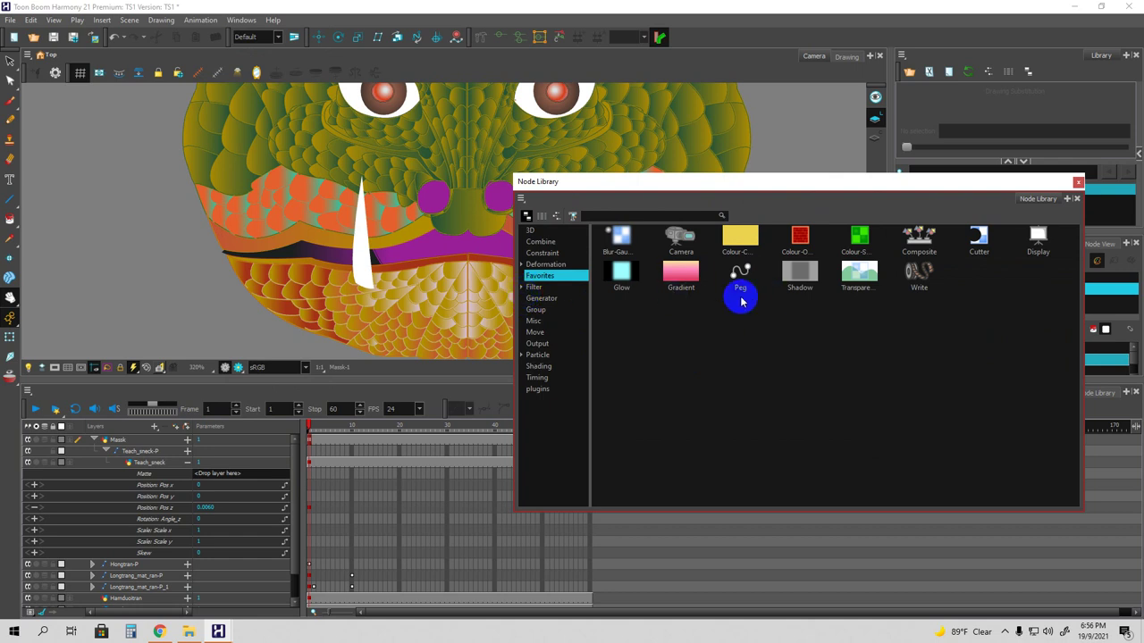
{"action": "left_click", "coordinate": [962, 254]}
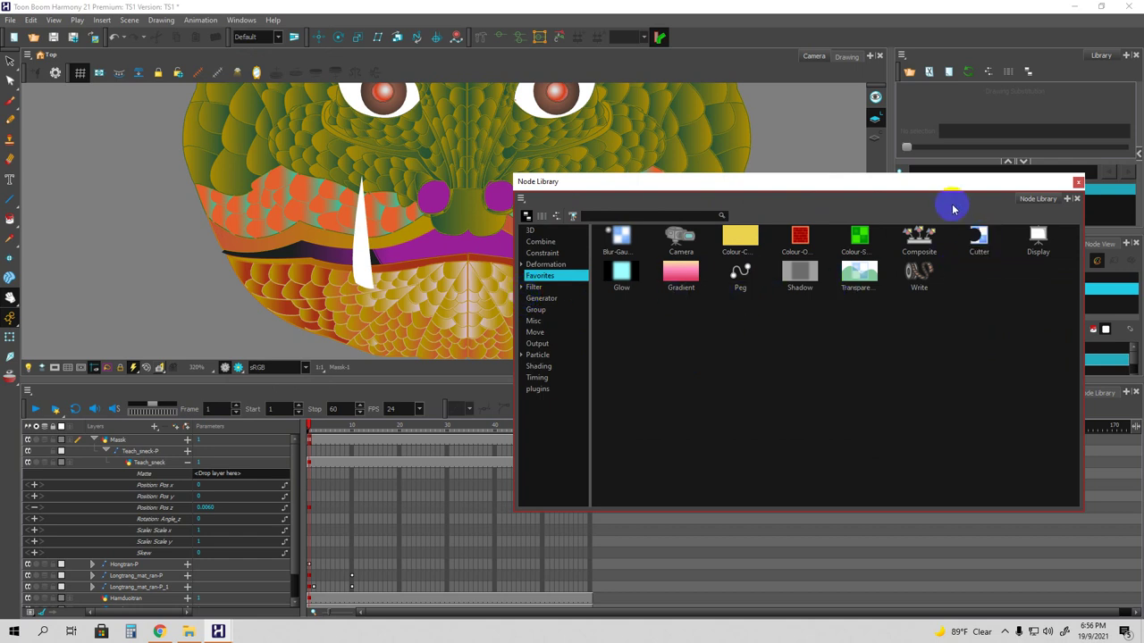
Rearrange the floating Node View and Node Library windows so that nodes can be transferred between them.
{"action": "left_click_drag", "start_coordinate": [939, 179], "coordinate": [1129, 169]}
{"action": "left_click", "coordinate": [1077, 9]}
{"action": "left_click", "coordinate": [561, 575]}
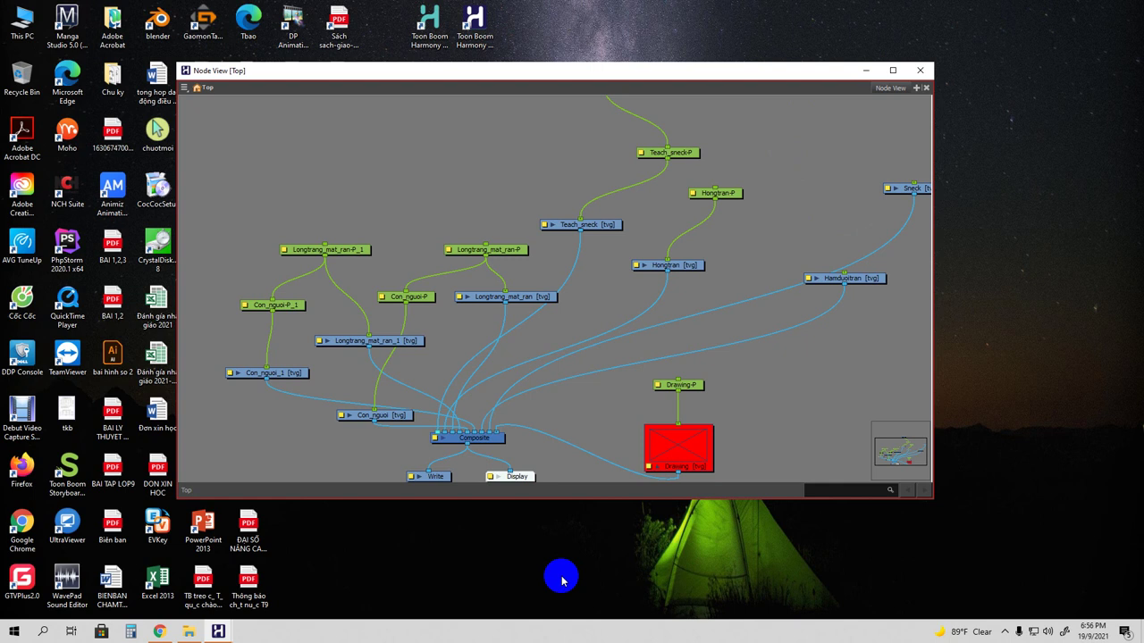
{"action": "left_click", "coordinate": [219, 633]}
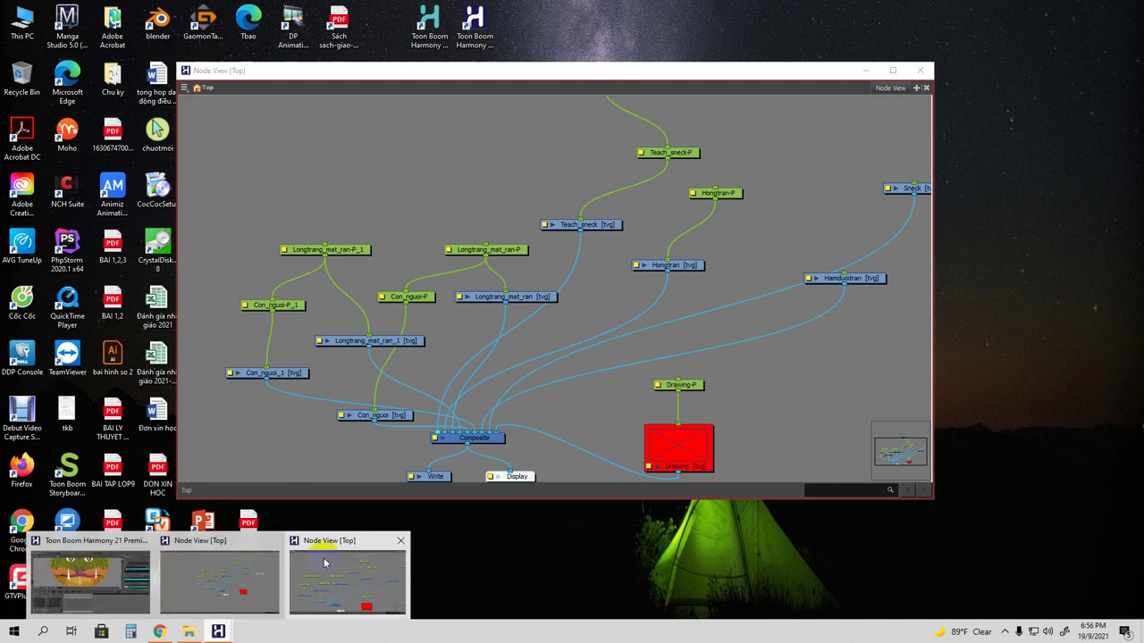
{"action": "left_click", "coordinate": [691, 76]}
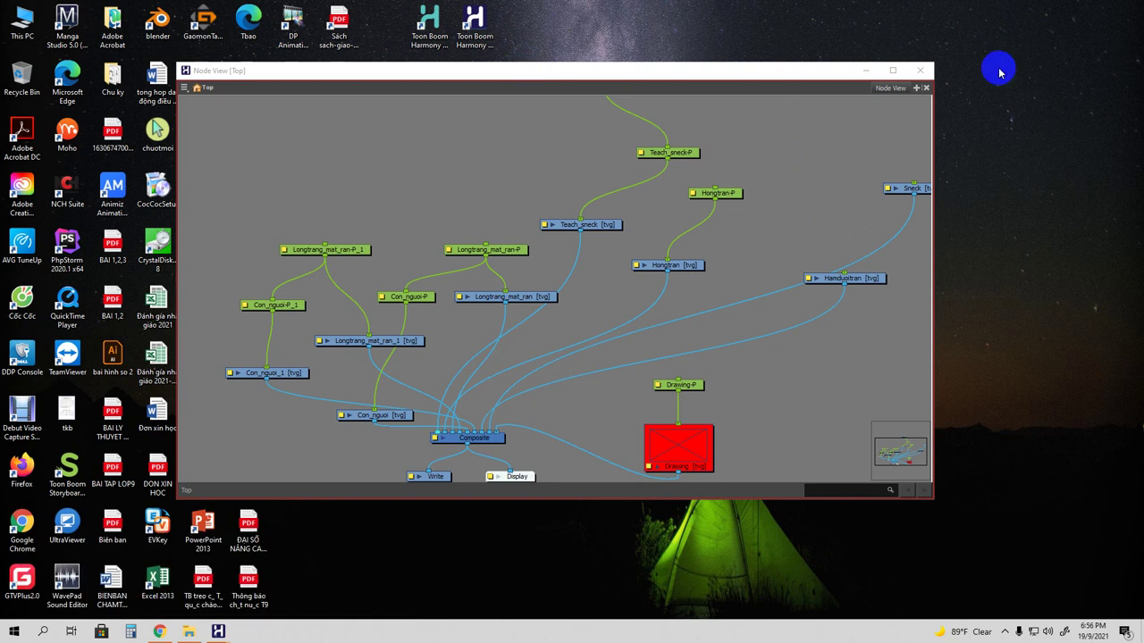
{"action": "left_click_drag", "start_coordinate": [789, 74], "coordinate": [962, 71]}
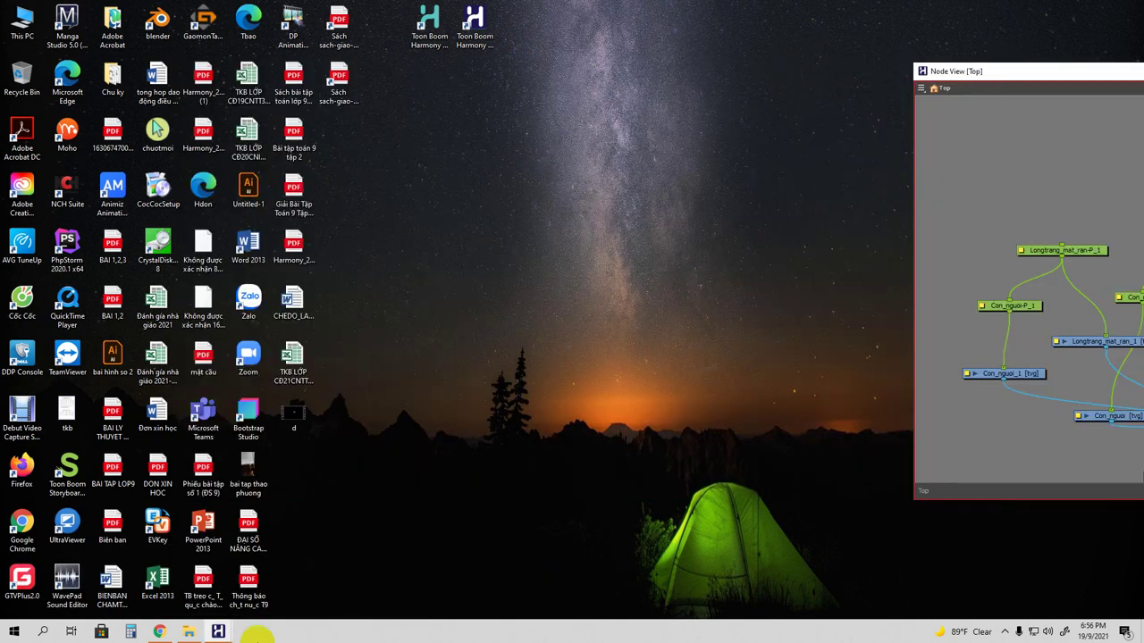
{"action": "left_click", "coordinate": [219, 632]}
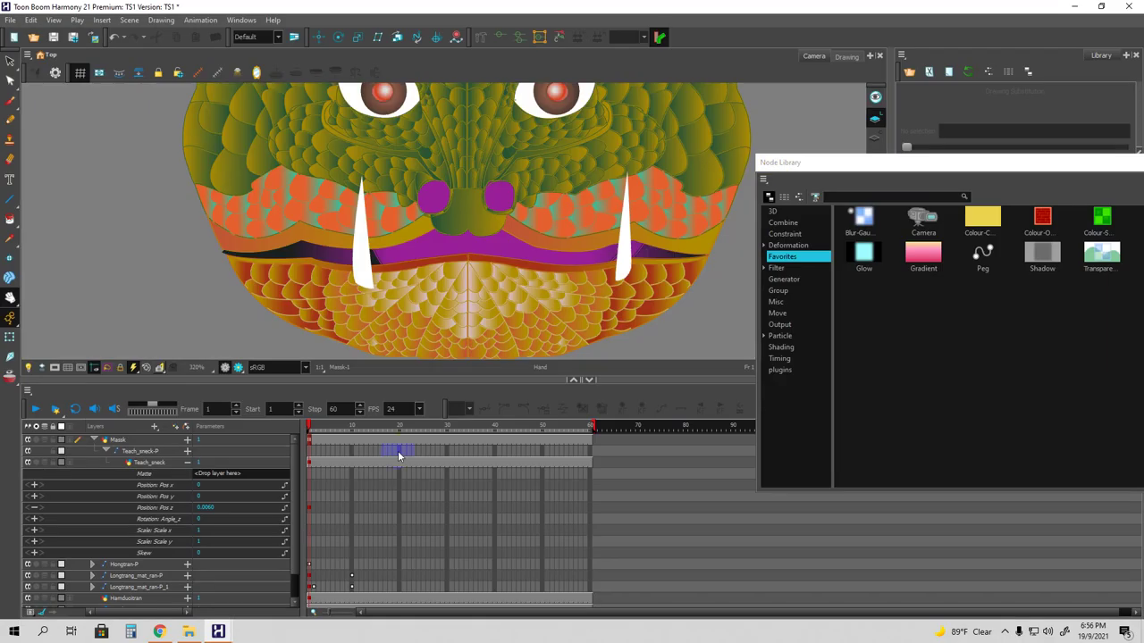
{"action": "left_click_drag", "start_coordinate": [950, 167], "coordinate": [527, 165]}
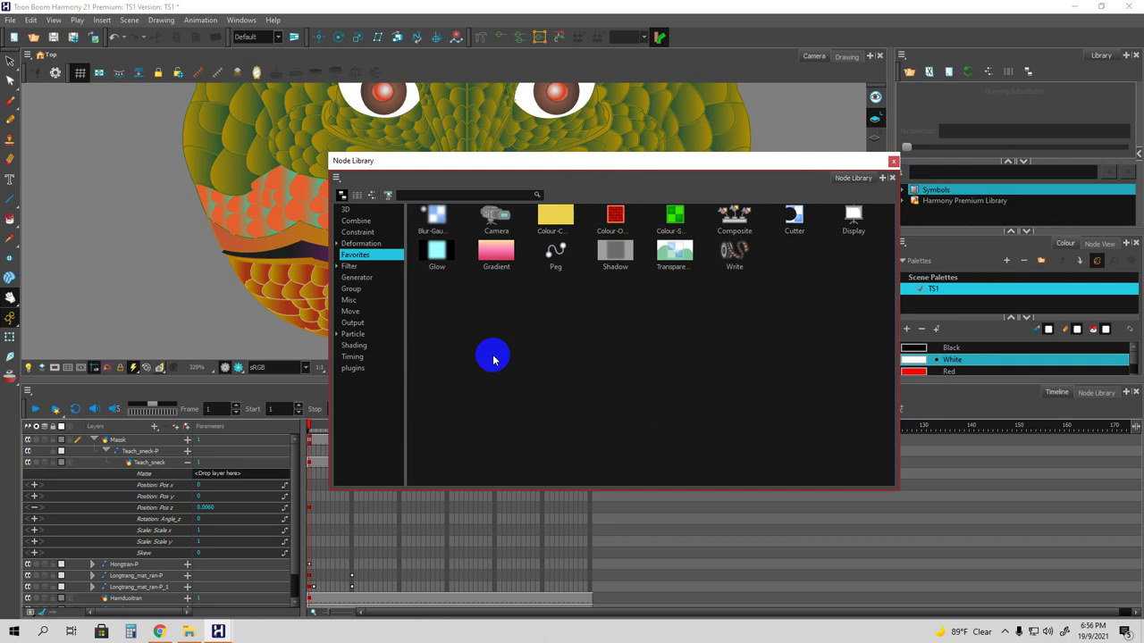
Add a Cutter node from the Node Library to the network and maximize the Node View.
{"action": "left_click_drag", "start_coordinate": [799, 238], "coordinate": [1028, 276]}
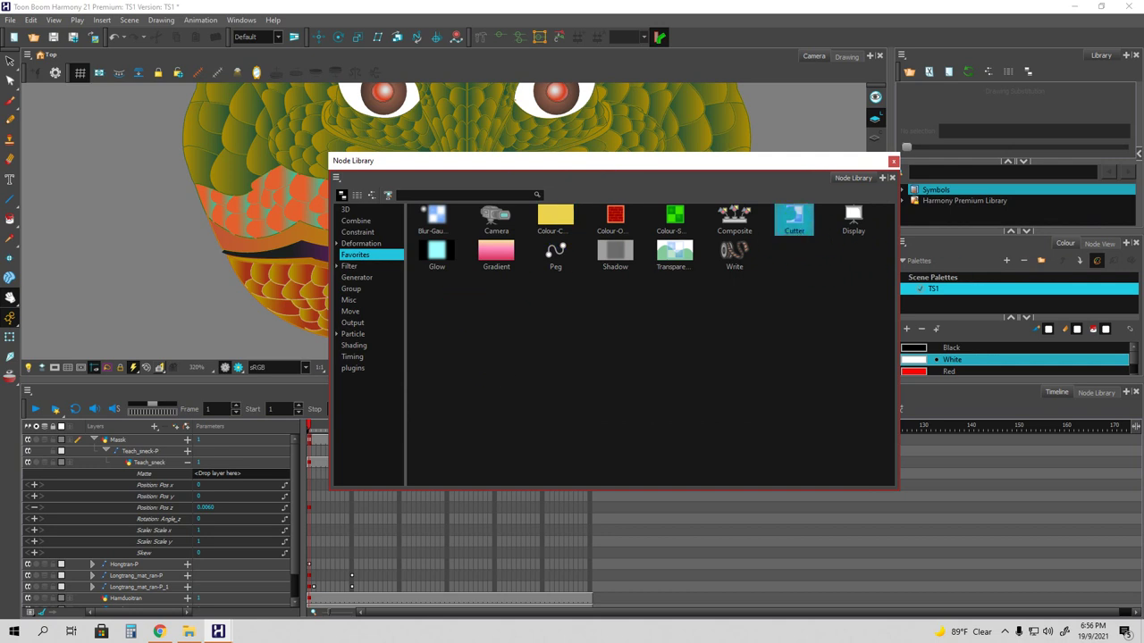
{"action": "left_click_drag", "start_coordinate": [1143, 67], "coordinate": [672, 146]}
{"action": "left_click", "coordinate": [942, 146]}
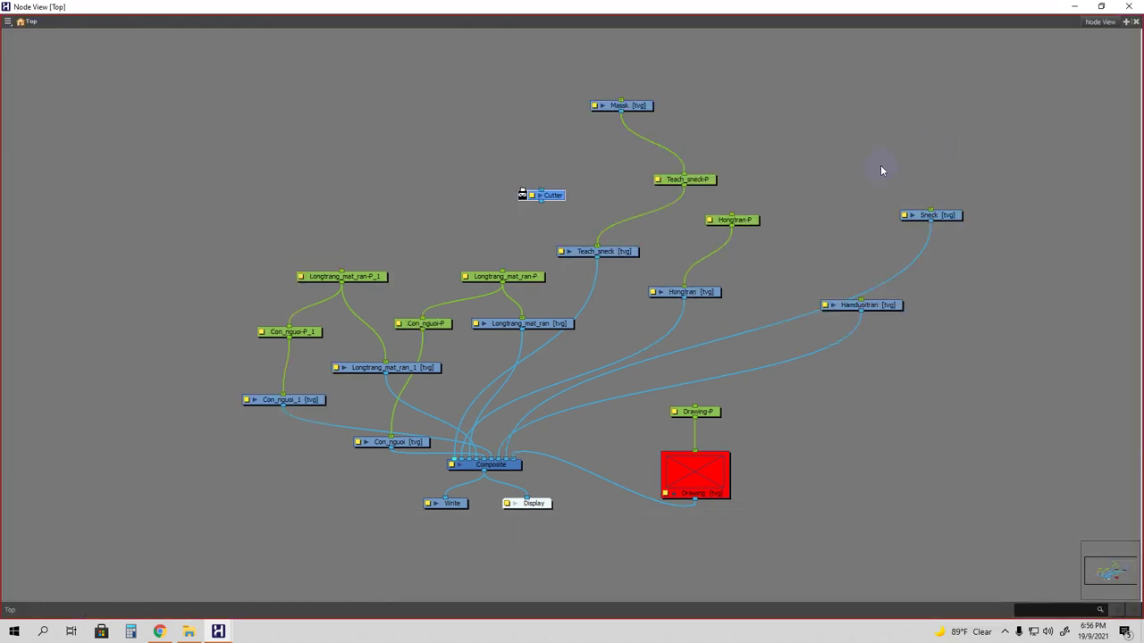
Try inserting the Cutter node into the connection between Massk and Teach_sneck-P, moving Massk aside.
{"action": "left_click_drag", "start_coordinate": [554, 196], "coordinate": [608, 166]}
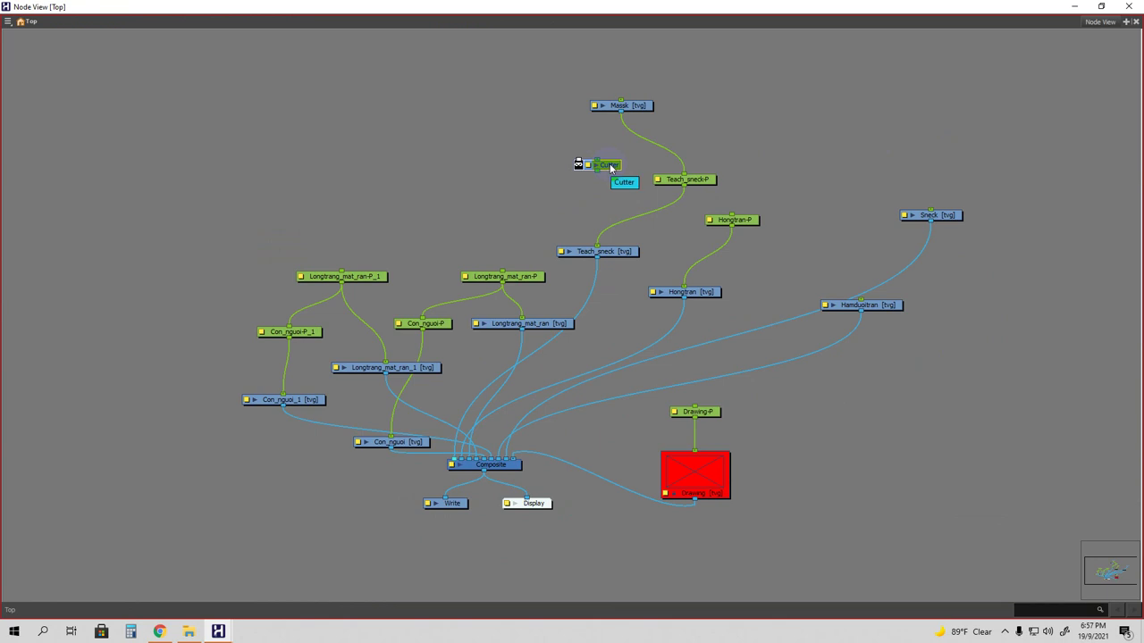
{"action": "left_click_drag", "start_coordinate": [610, 167], "coordinate": [657, 150]}
{"action": "left_click_drag", "start_coordinate": [643, 108], "coordinate": [553, 109]}
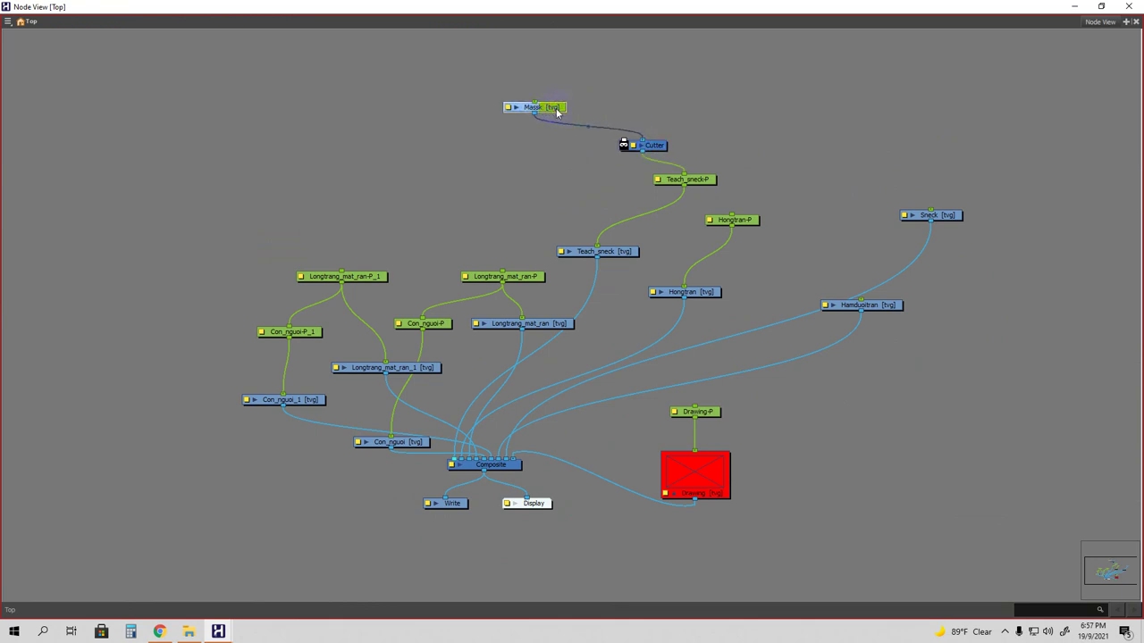
{"action": "left_click", "coordinate": [735, 128]}
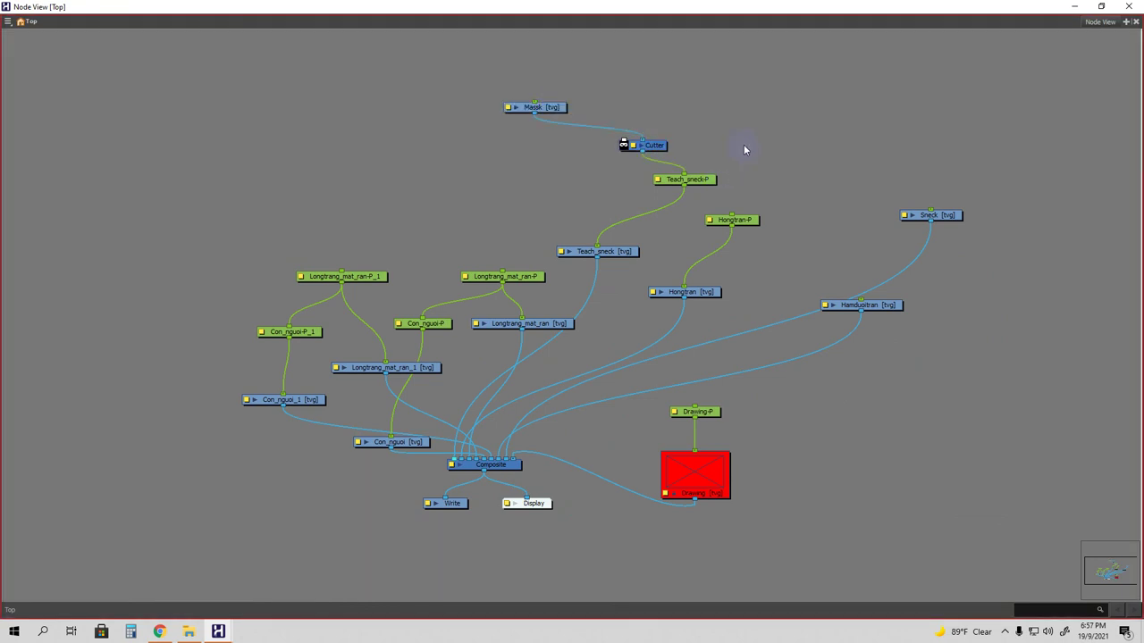
Disconnect the Cutter from Massk and Teach_sneck-P, and detach Teach_sneck-P from the Teach_sneck drawing.
{"action": "left_click_drag", "start_coordinate": [651, 146], "coordinate": [595, 296]}
{"action": "scroll", "coordinate": [627, 197], "scroll_direction": "up", "scroll_amount": 3}
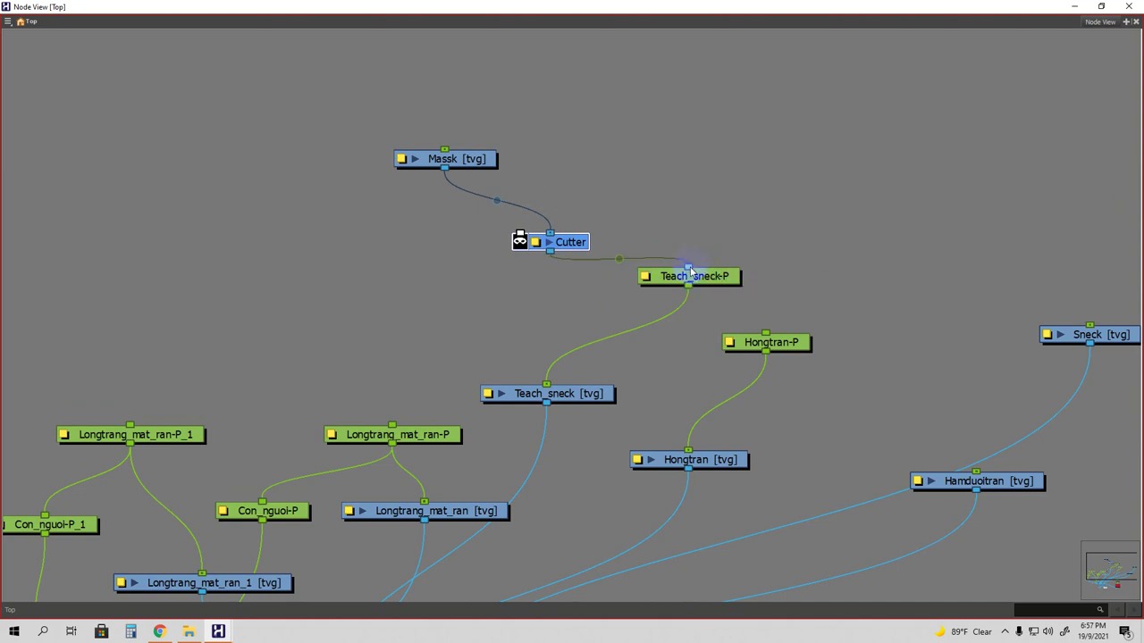
{"action": "left_click_drag", "start_coordinate": [688, 268], "coordinate": [554, 281]}
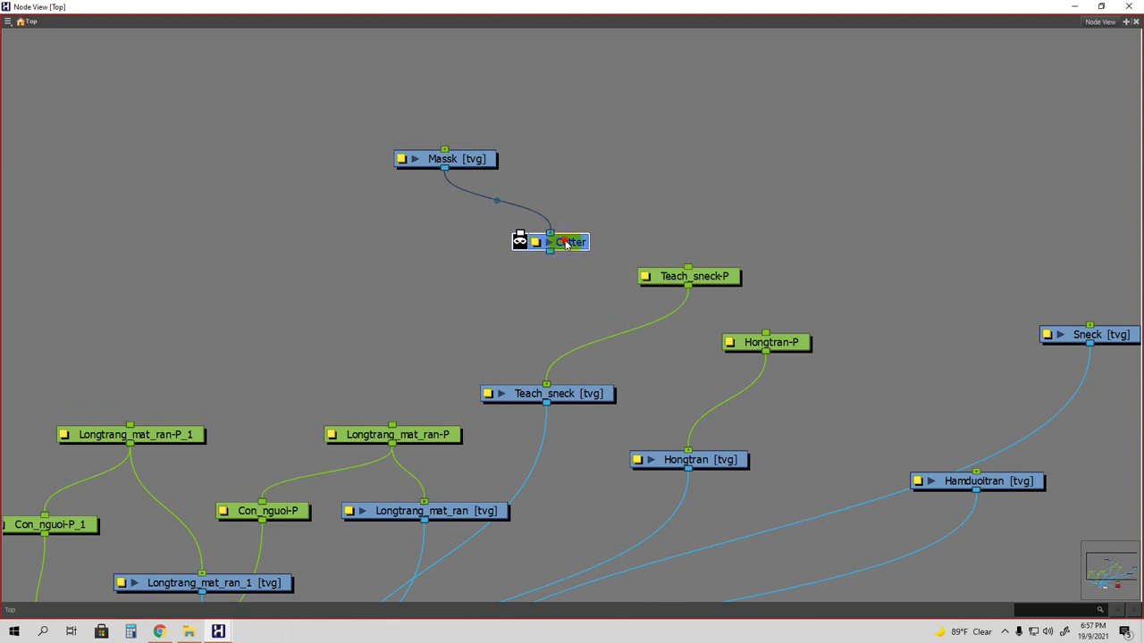
{"action": "left_click_drag", "start_coordinate": [550, 233], "coordinate": [653, 210]}
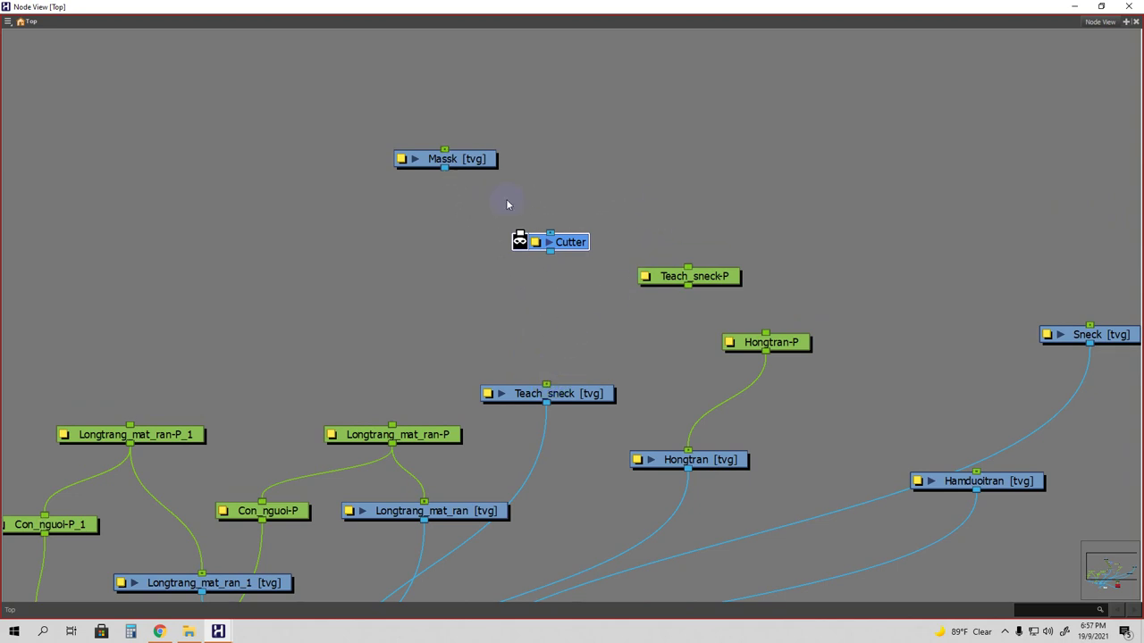
Rearrange the disconnected nodes so that Teach_sneck-P sits between Cutter and Massk, above Teach_sneck.
{"action": "left_click_drag", "start_coordinate": [470, 159], "coordinate": [731, 225]}
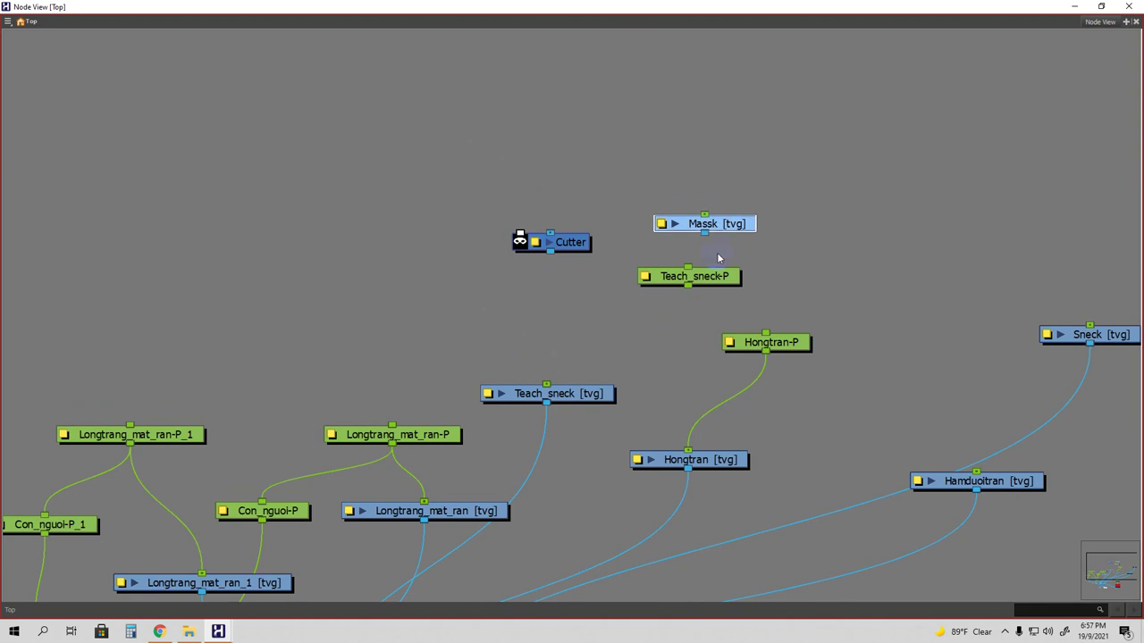
{"action": "left_click_drag", "start_coordinate": [706, 279], "coordinate": [640, 190]}
{"action": "left_click_drag", "start_coordinate": [572, 242], "coordinate": [459, 195]}
{"action": "left_click_drag", "start_coordinate": [617, 187], "coordinate": [551, 247]}
{"action": "mouse_move", "coordinate": [717, 225]}
{"action": "left_mouse_down"}
{"action": "mouse_move", "coordinate": [713, 244]}
{"action": "mouse_move", "coordinate": [706, 238]}
{"action": "left_mouse_up"}
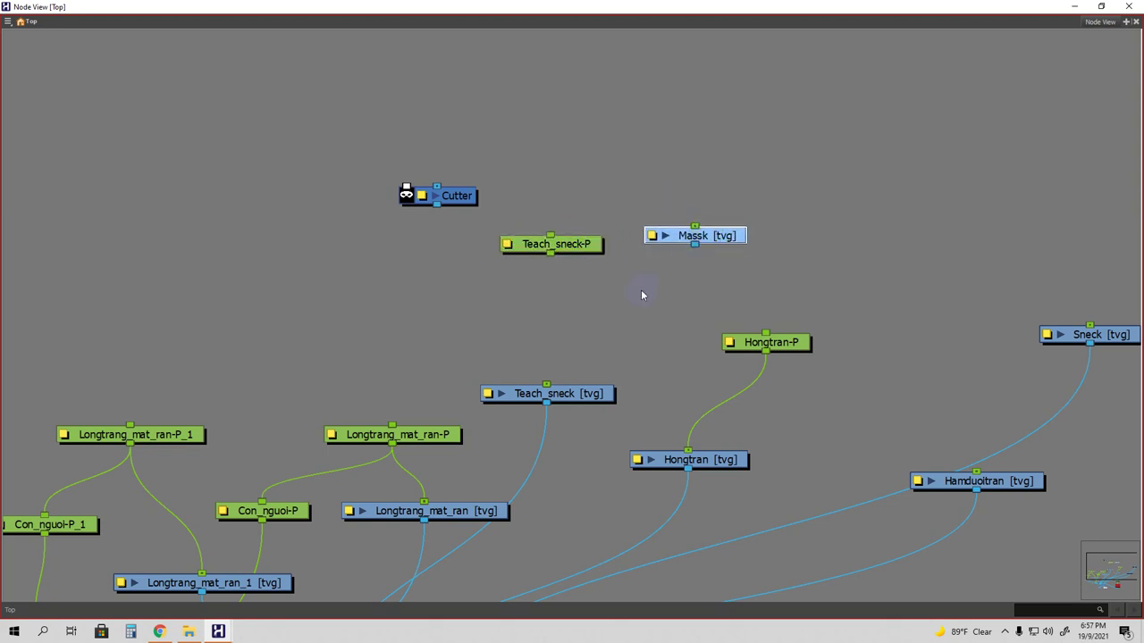
Connect Massk's output port to the input of the Teach_sneck-P peg.
{"action": "key", "text": "alt+Tab"}
{"action": "left_click_drag", "start_coordinate": [512, 5], "coordinate": [1142, 28]}
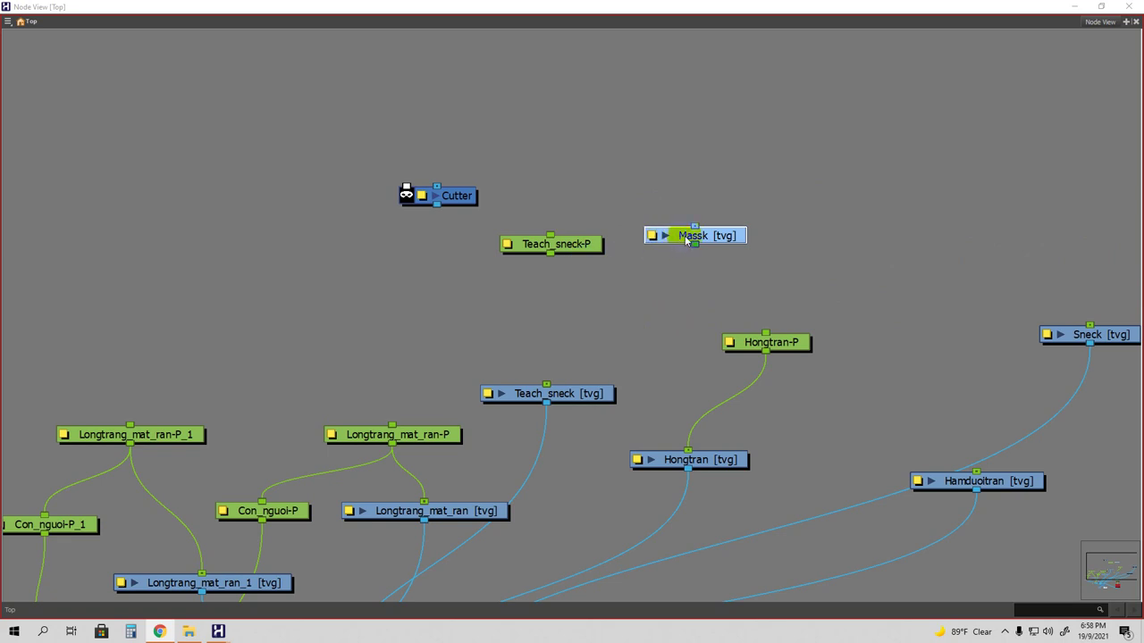
{"action": "left_click_drag", "start_coordinate": [692, 235], "coordinate": [547, 233]}
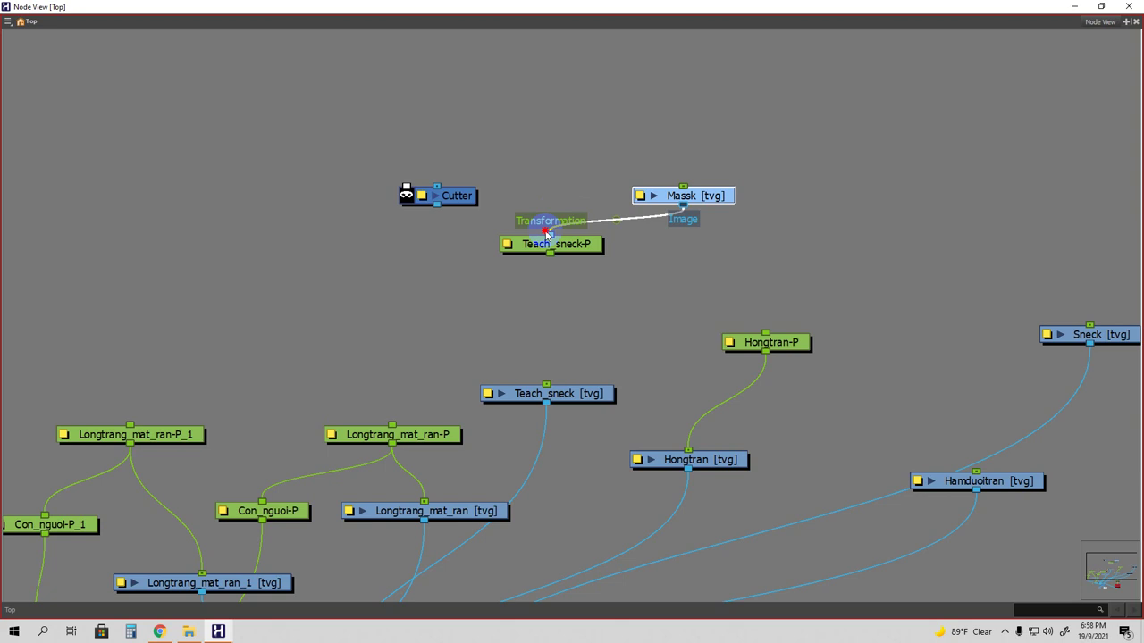
{"action": "mouse_move", "coordinate": [547, 232]}
{"action": "left_mouse_down"}
{"action": "mouse_move", "coordinate": [603, 216]}
{"action": "mouse_move", "coordinate": [549, 233]}
{"action": "left_mouse_up"}
Place the Cutter just above the Teach_sneck drawing, with Teach_sneck-P off to its side and Massk higher up.
{"action": "left_click_drag", "start_coordinate": [469, 202], "coordinate": [635, 310]}
{"action": "left_click_drag", "start_coordinate": [585, 248], "coordinate": [861, 225]}
{"action": "left_click_drag", "start_coordinate": [710, 198], "coordinate": [552, 158]}
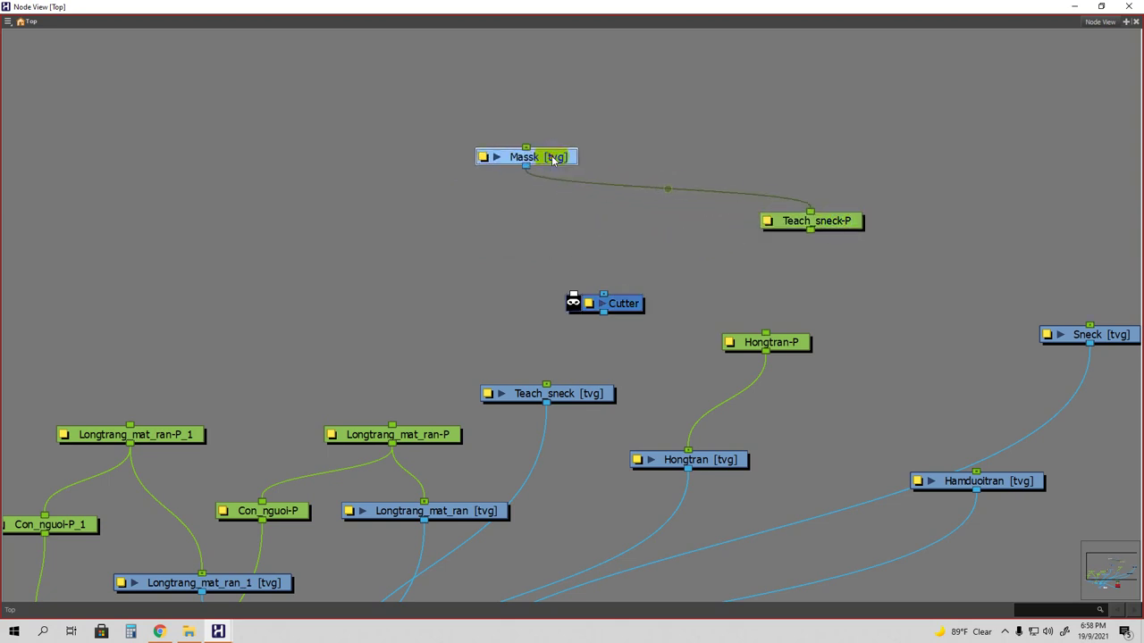
Connect Massk's output to the Cutter's matte port in place of Teach_sneck-P, and shift Teach_sneck-P closer to the Cutter.
{"action": "mouse_move", "coordinate": [812, 213]}
{"action": "left_mouse_down"}
{"action": "mouse_move", "coordinate": [775, 212]}
{"action": "mouse_move", "coordinate": [608, 268]}
{"action": "mouse_move", "coordinate": [575, 295]}
{"action": "left_mouse_up"}
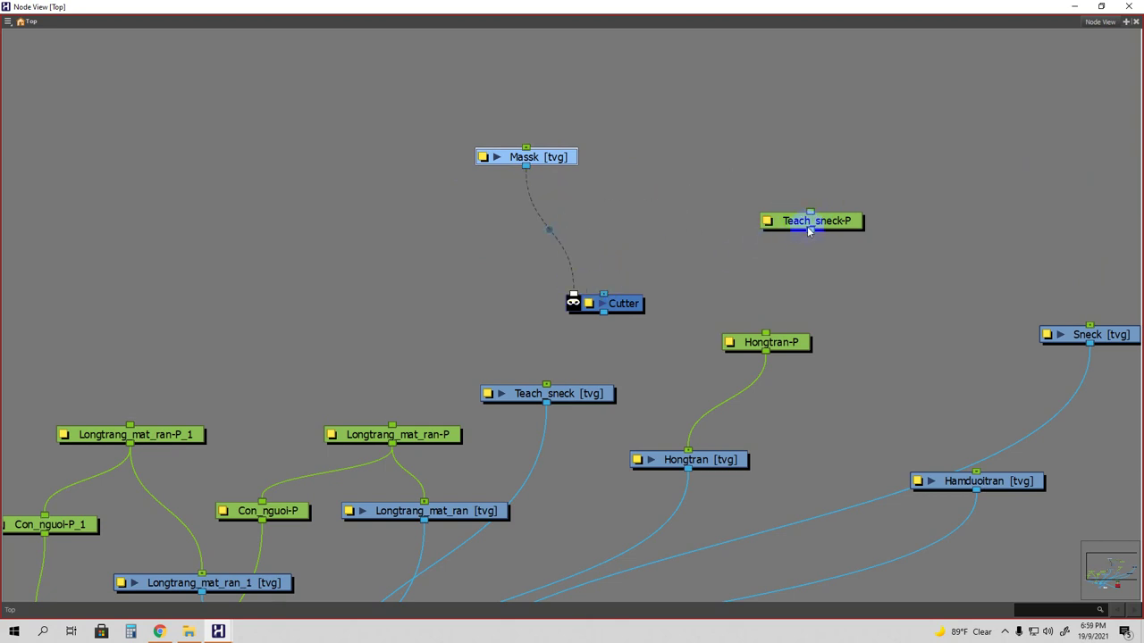
{"action": "left_click_drag", "start_coordinate": [811, 229], "coordinate": [732, 258]}
{"action": "left_click_drag", "start_coordinate": [810, 230], "coordinate": [606, 295]}
{"action": "left_click_drag", "start_coordinate": [797, 221], "coordinate": [753, 195]}
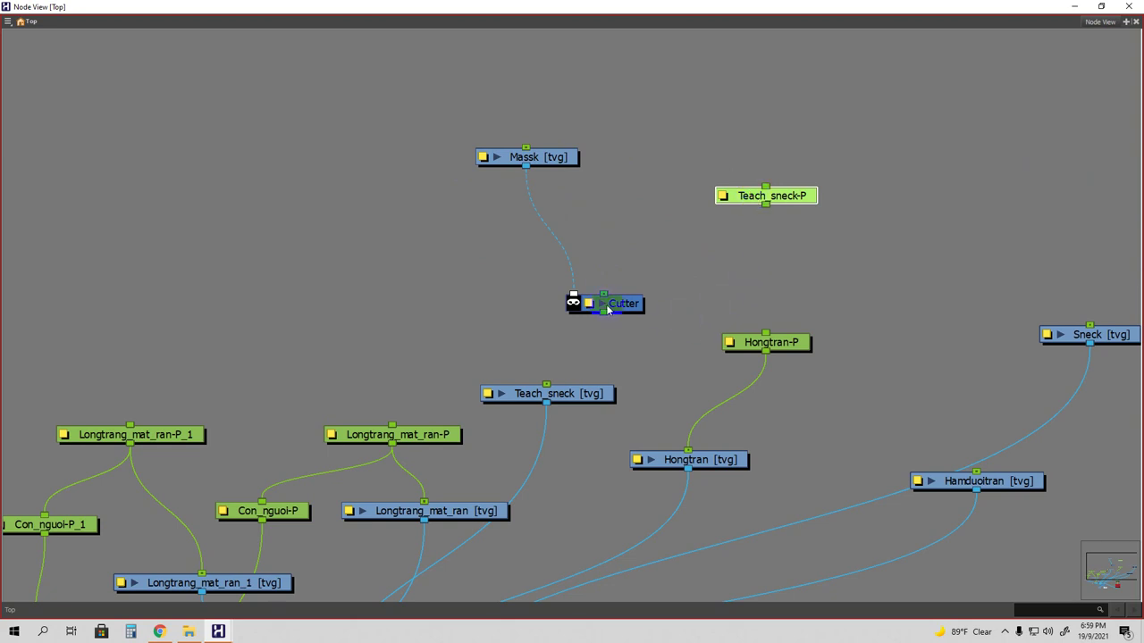
Move Massk's connection to the Cutter's image port and connect the Cutter's output to the Composite.
{"action": "left_click_drag", "start_coordinate": [573, 298], "coordinate": [603, 292]}
{"action": "left_click_drag", "start_coordinate": [765, 206], "coordinate": [576, 300]}
{"action": "scroll", "coordinate": [626, 329], "scroll_direction": "down", "scroll_amount": 3}
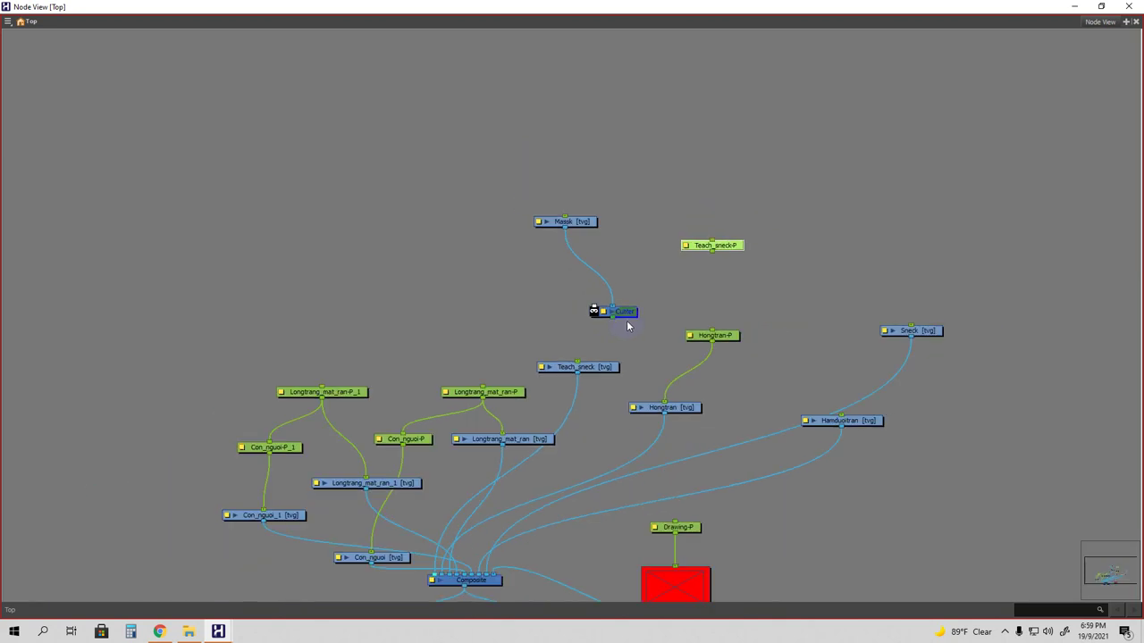
{"action": "left_click_drag", "start_coordinate": [613, 321], "coordinate": [471, 579]}
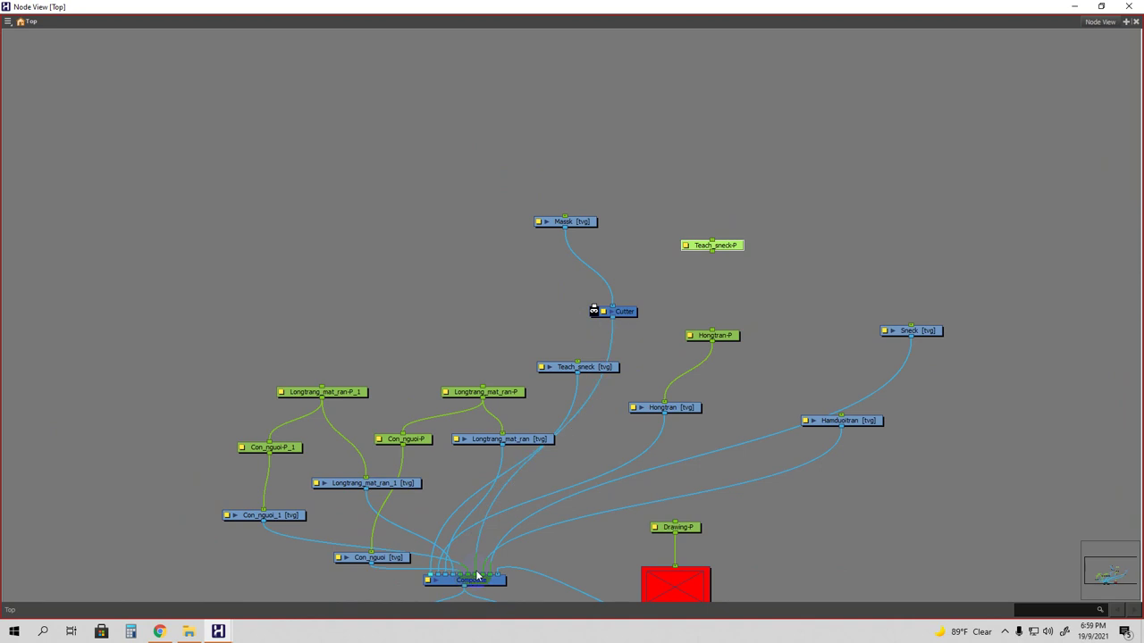
Try to connect the Teach_sneck-P peg's output to the Cutter's matte port.
{"action": "left_click_drag", "start_coordinate": [714, 253], "coordinate": [616, 314]}
{"action": "left_click_drag", "start_coordinate": [711, 248], "coordinate": [697, 240]}
{"action": "scroll", "coordinate": [709, 341], "scroll_direction": "up", "scroll_amount": 3}
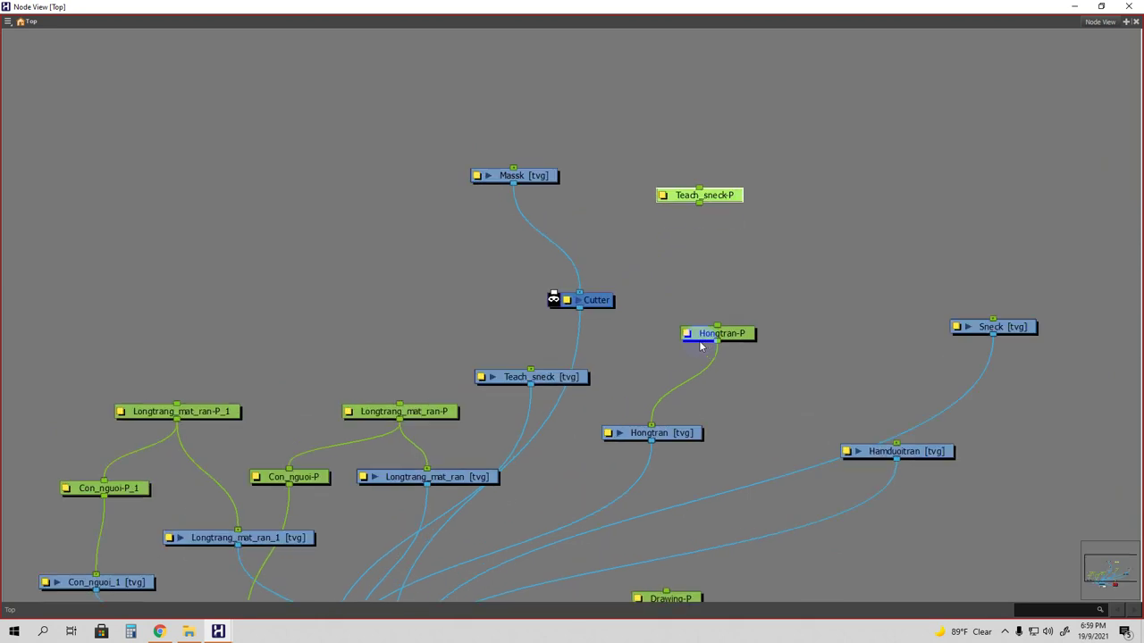
{"action": "left_click", "coordinate": [566, 286]}
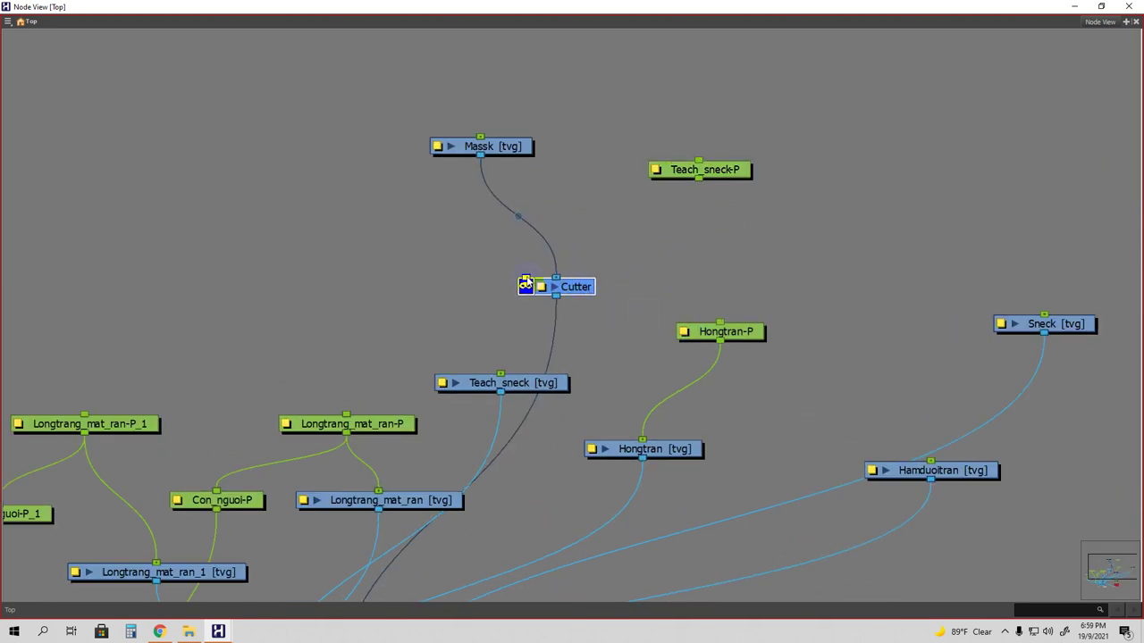
{"action": "left_click_drag", "start_coordinate": [695, 179], "coordinate": [526, 271]}
{"action": "key", "text": "alt+Tab"}
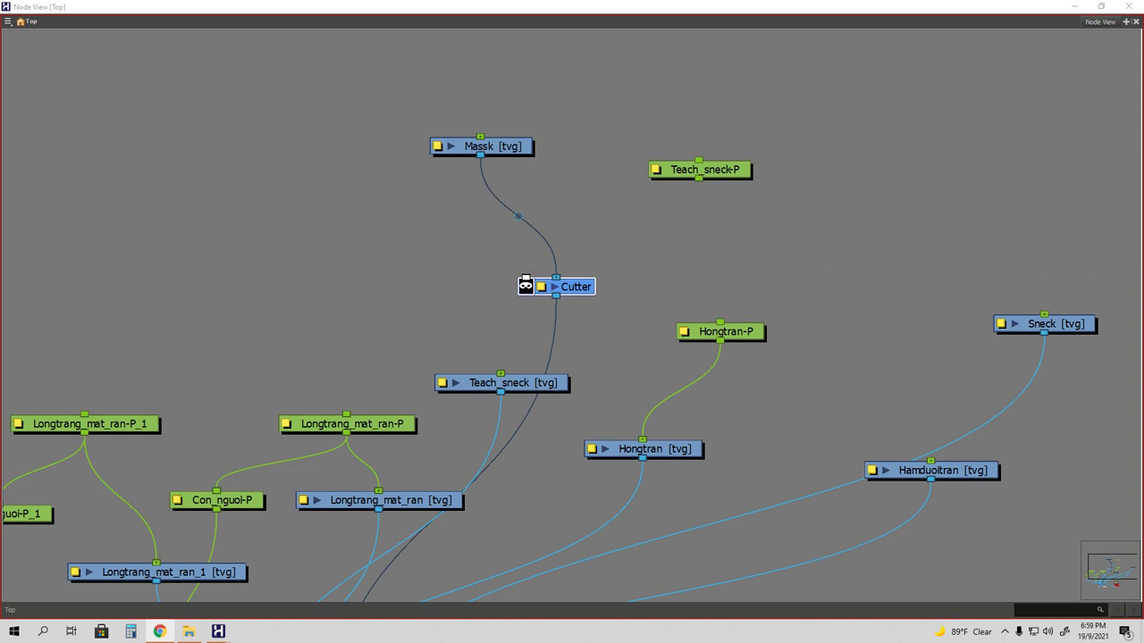
Move Massk's connection to the Cutter's matte port and reposition Teach_sneck-P beside Massk.
{"action": "left_click_drag", "start_coordinate": [555, 279], "coordinate": [528, 267]}
{"action": "left_click_drag", "start_coordinate": [481, 155], "coordinate": [587, 213]}
{"action": "left_click_drag", "start_coordinate": [701, 178], "coordinate": [570, 280]}
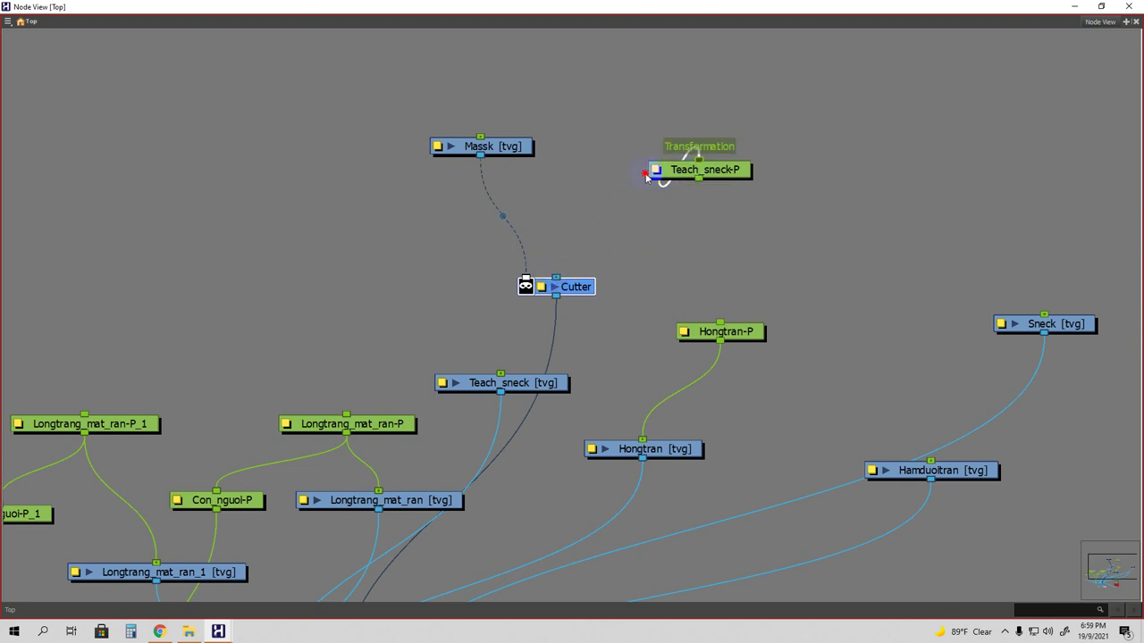
{"action": "left_click_drag", "start_coordinate": [705, 173], "coordinate": [681, 222]}
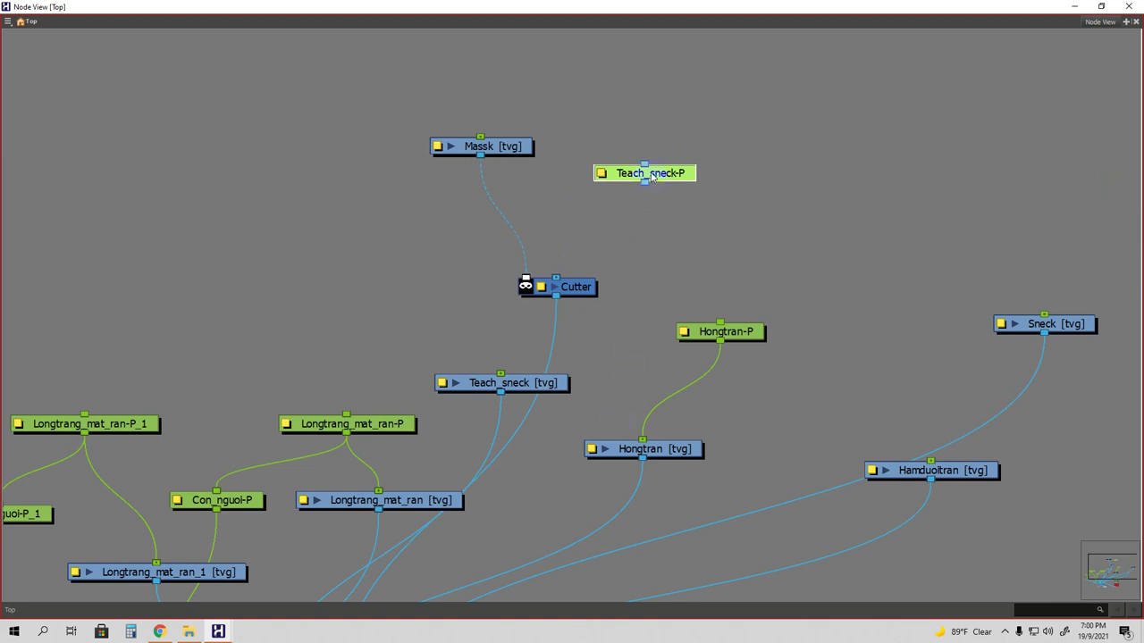
{"action": "left_click_drag", "start_coordinate": [651, 176], "coordinate": [677, 167]}
{"action": "left_click", "coordinate": [653, 292]}
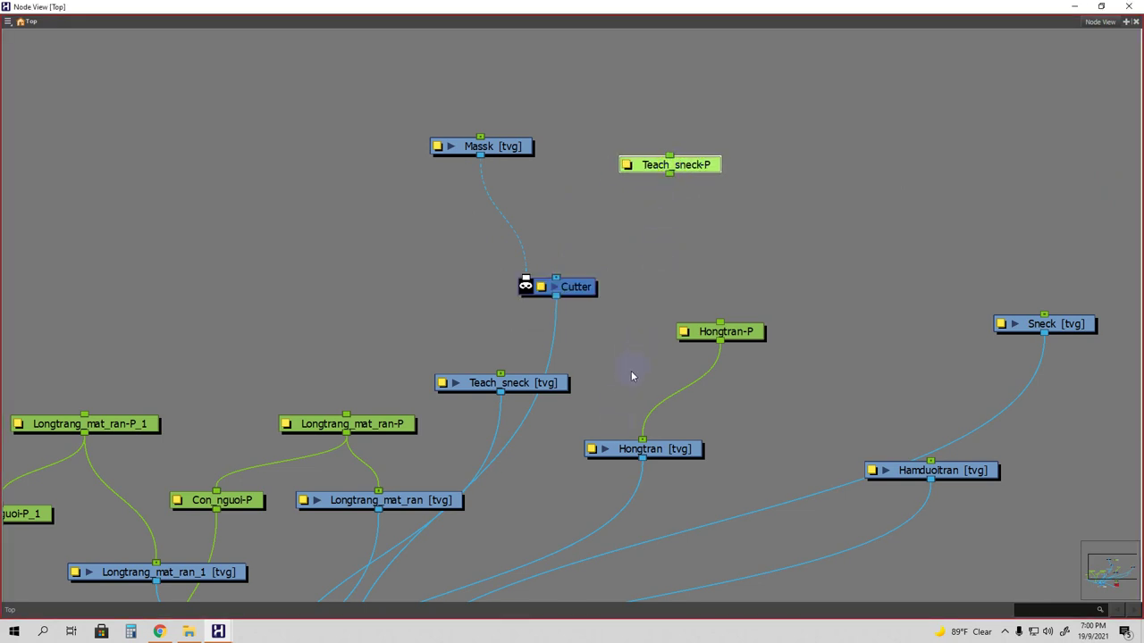
Place the Teach_sneck drawing below Teach_sneck-P and reroute its output from the Composite to the Cutter's image port.
{"action": "left_click_drag", "start_coordinate": [628, 380], "coordinate": [641, 344]}
{"action": "left_click_drag", "start_coordinate": [538, 351], "coordinate": [723, 174]}
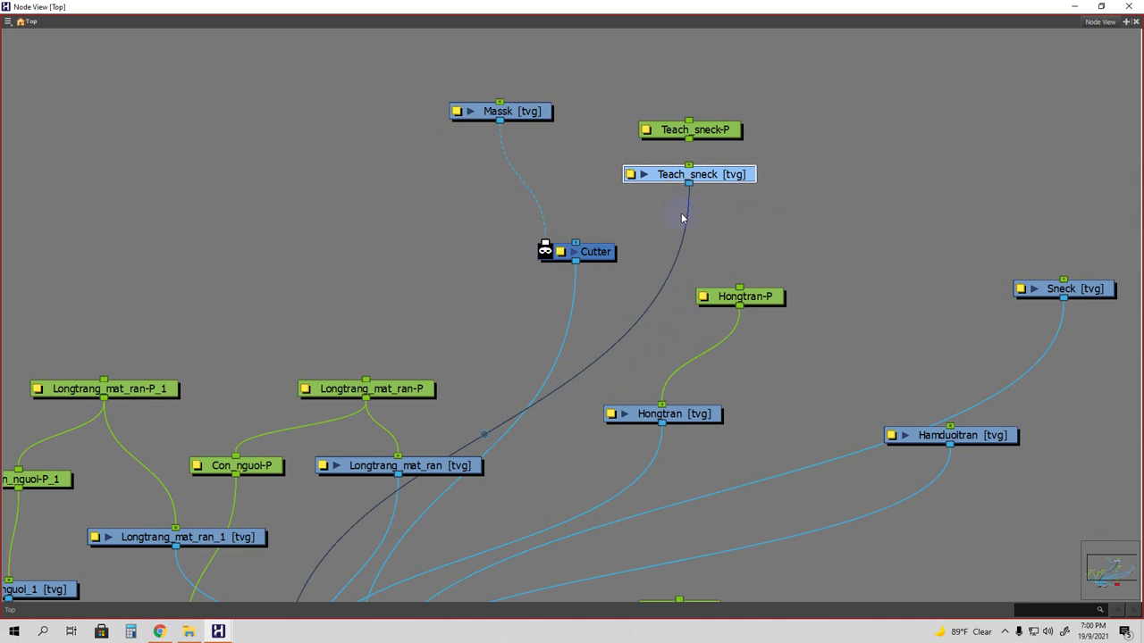
{"action": "left_click_drag", "start_coordinate": [472, 515], "coordinate": [541, 354]}
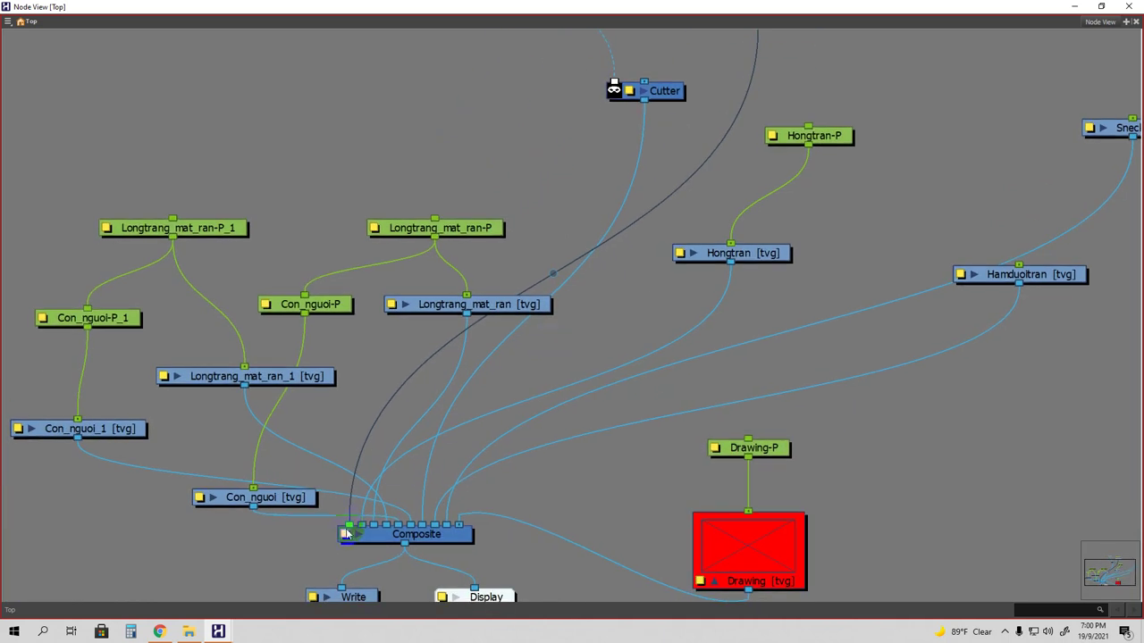
{"action": "left_click_drag", "start_coordinate": [351, 529], "coordinate": [643, 82]}
{"action": "left_click_drag", "start_coordinate": [733, 95], "coordinate": [663, 303]}
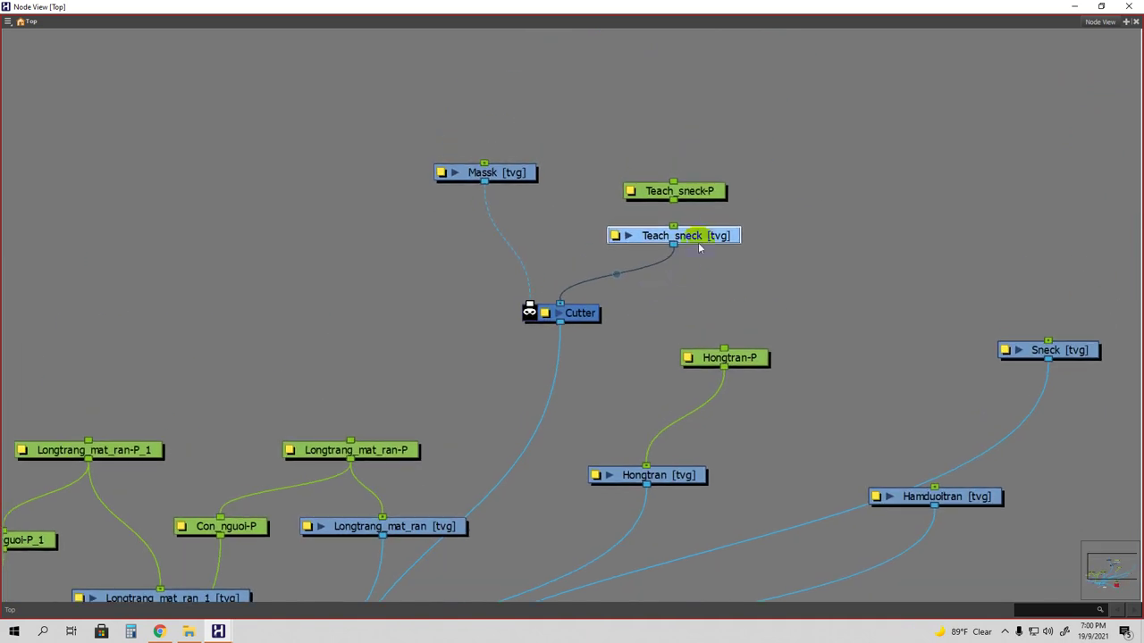
Connect Teach_sneck-P to the Teach_sneck drawing, and parent Teach_sneck-P to the relocated Hongtran-P peg.
{"action": "left_click_drag", "start_coordinate": [702, 235], "coordinate": [691, 224]}
{"action": "left_click_drag", "start_coordinate": [728, 355], "coordinate": [863, 165]}
{"action": "left_click_drag", "start_coordinate": [699, 197], "coordinate": [656, 223]}
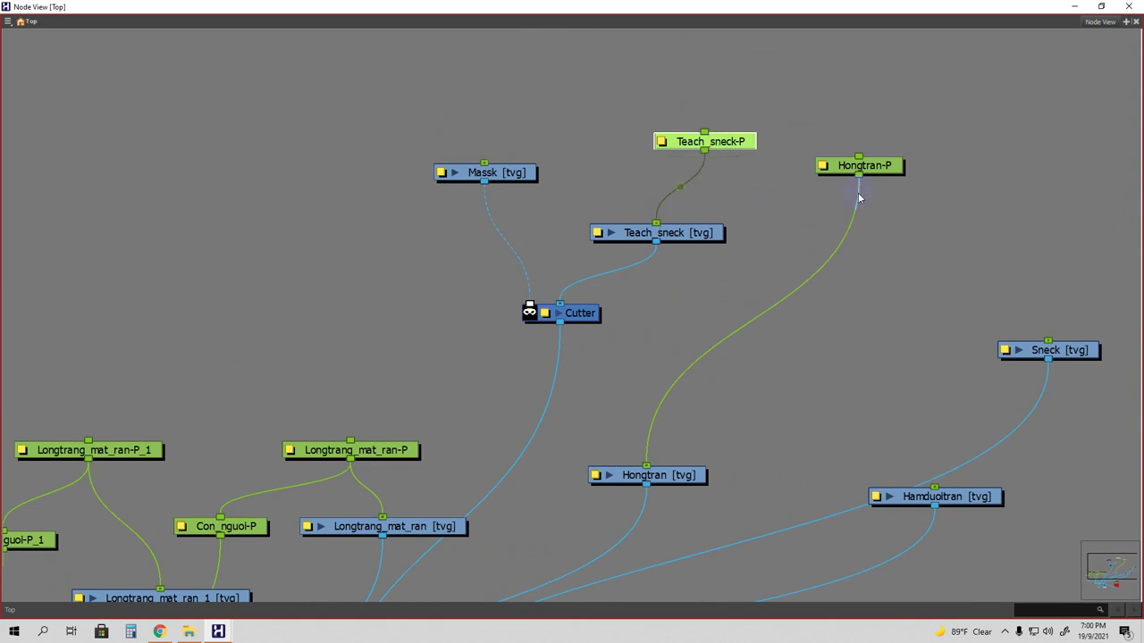
{"action": "left_click_drag", "start_coordinate": [860, 170], "coordinate": [704, 130]}
{"action": "scroll", "coordinate": [685, 181], "scroll_direction": "down", "scroll_amount": 2}
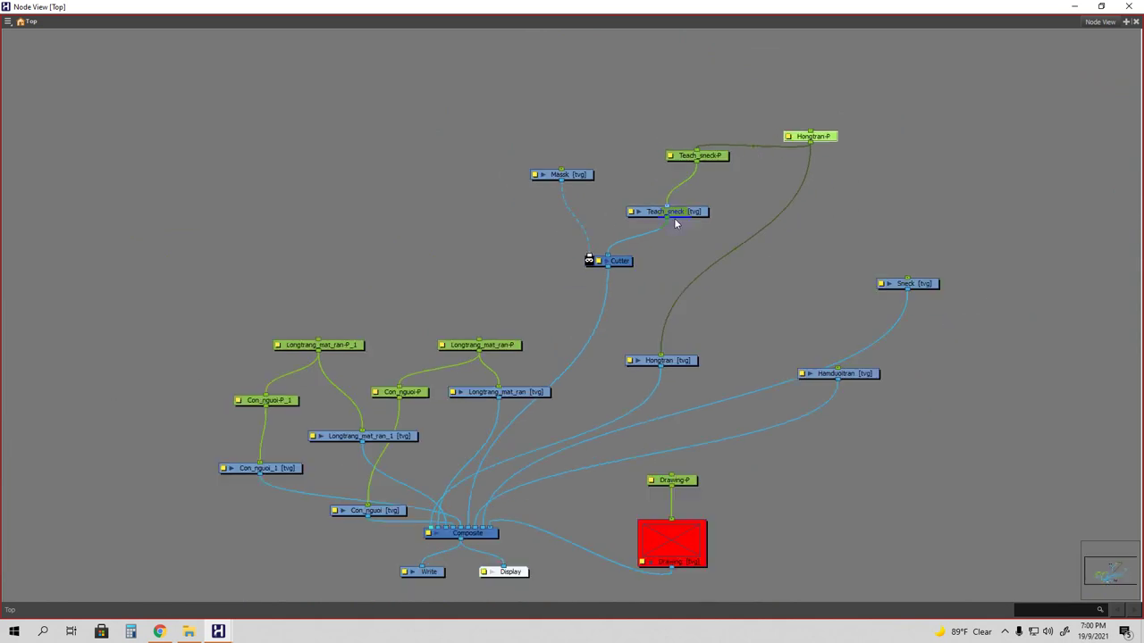
Put away the Node View and Node Library windows, and enlarge the Camera view to examine the snake's teeth and mouth.
{"action": "left_click", "coordinate": [1074, 6]}
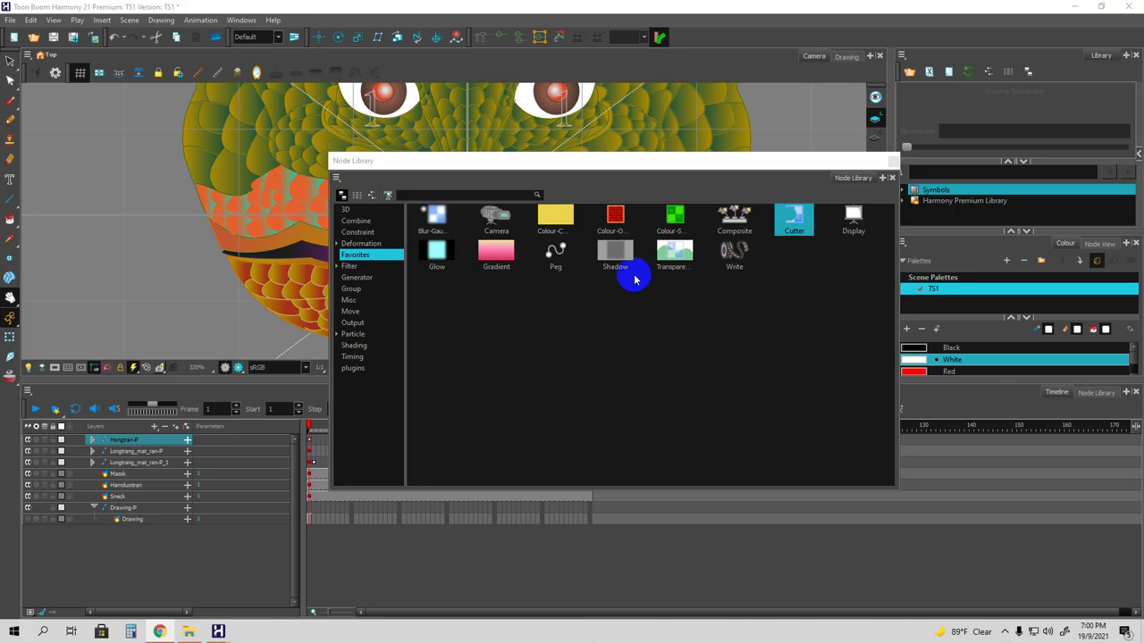
{"action": "left_click", "coordinate": [892, 163]}
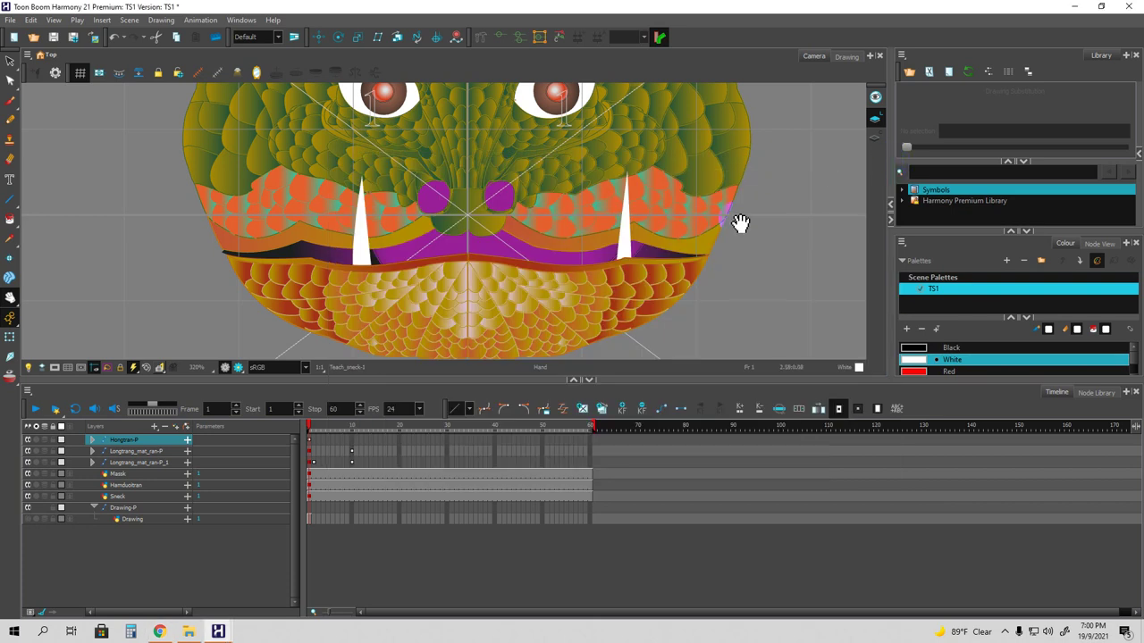
{"action": "scroll", "coordinate": [536, 281], "scroll_direction": "up", "scroll_amount": 1}
{"action": "scroll", "coordinate": [538, 279], "scroll_direction": "down", "scroll_amount": 2}
{"action": "scroll", "coordinate": [531, 289], "scroll_direction": "up", "scroll_amount": 1}
{"action": "scroll", "coordinate": [539, 280], "scroll_direction": "down", "scroll_amount": 1}
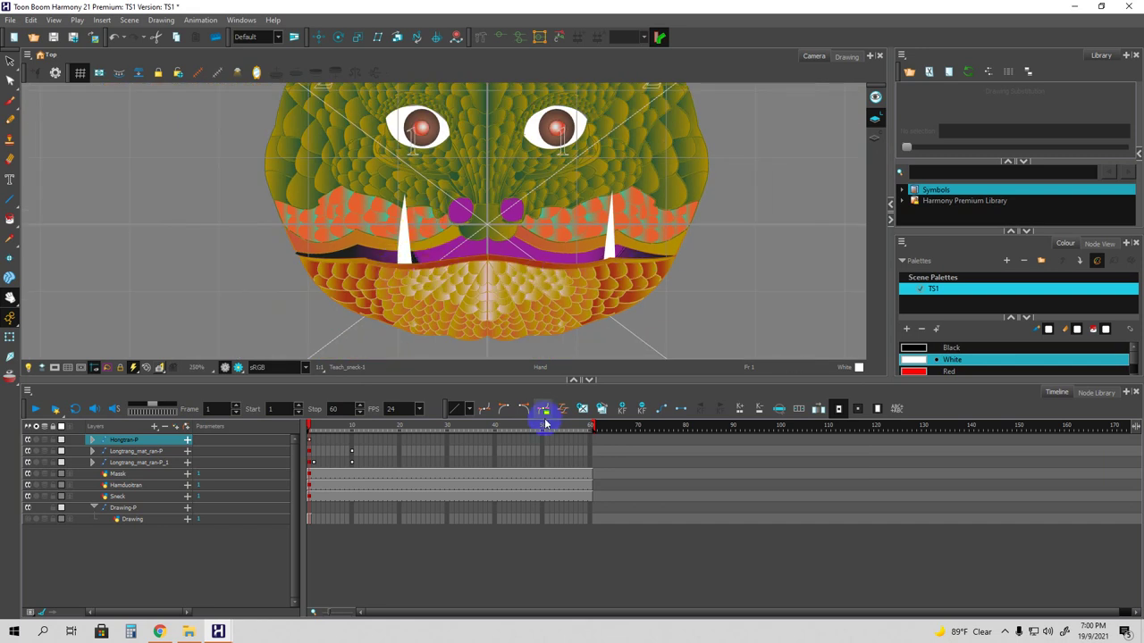
{"action": "scroll", "coordinate": [656, 232], "scroll_direction": "up", "scroll_amount": 1}
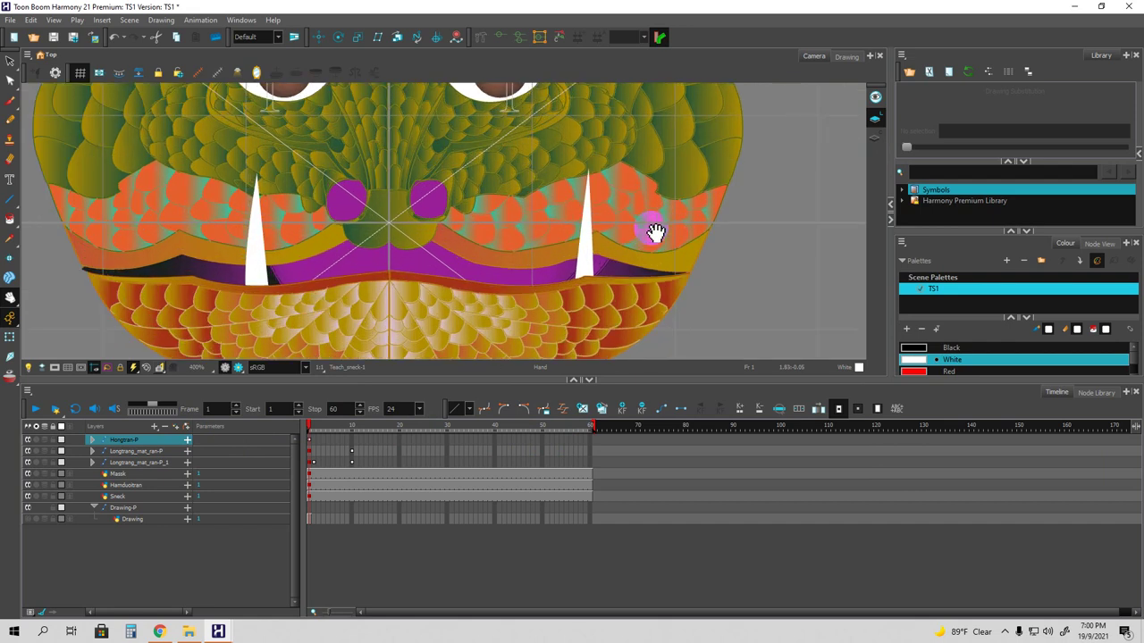
{"action": "mouse_move", "coordinate": [620, 378]}
{"action": "left_mouse_down"}
{"action": "mouse_move", "coordinate": [638, 434]}
{"action": "mouse_move", "coordinate": [636, 488]}
{"action": "left_mouse_up"}
{"action": "scroll", "coordinate": [575, 344], "scroll_direction": "up", "scroll_amount": 1}
{"action": "left_click_drag", "start_coordinate": [516, 338], "coordinate": [597, 313]}
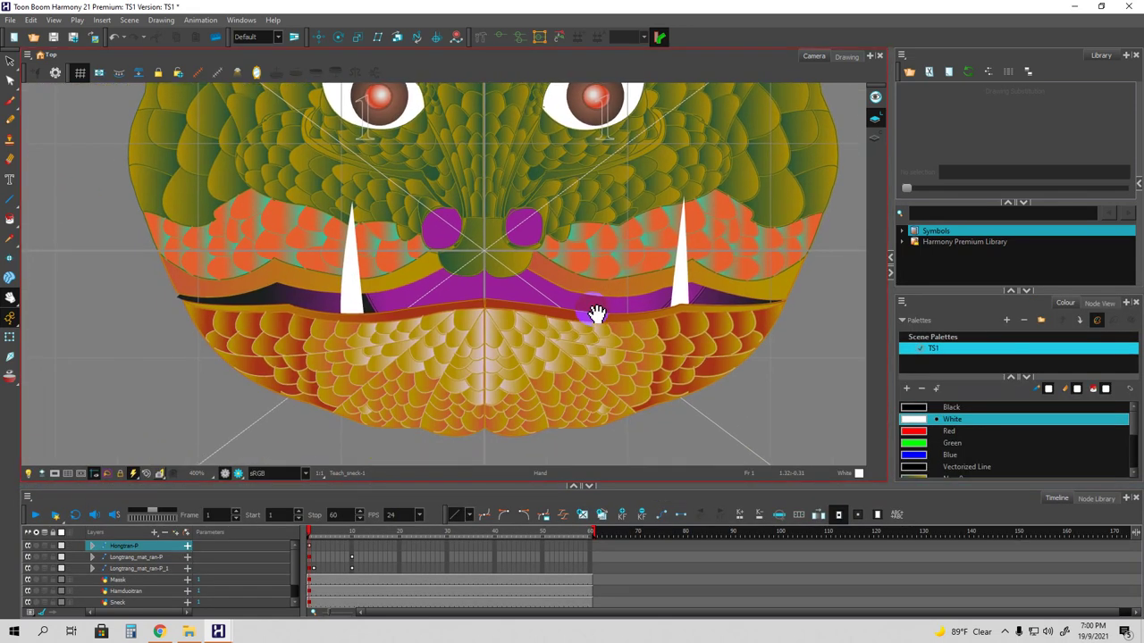
{"action": "scroll", "coordinate": [597, 313], "scroll_direction": "down", "scroll_amount": 2}
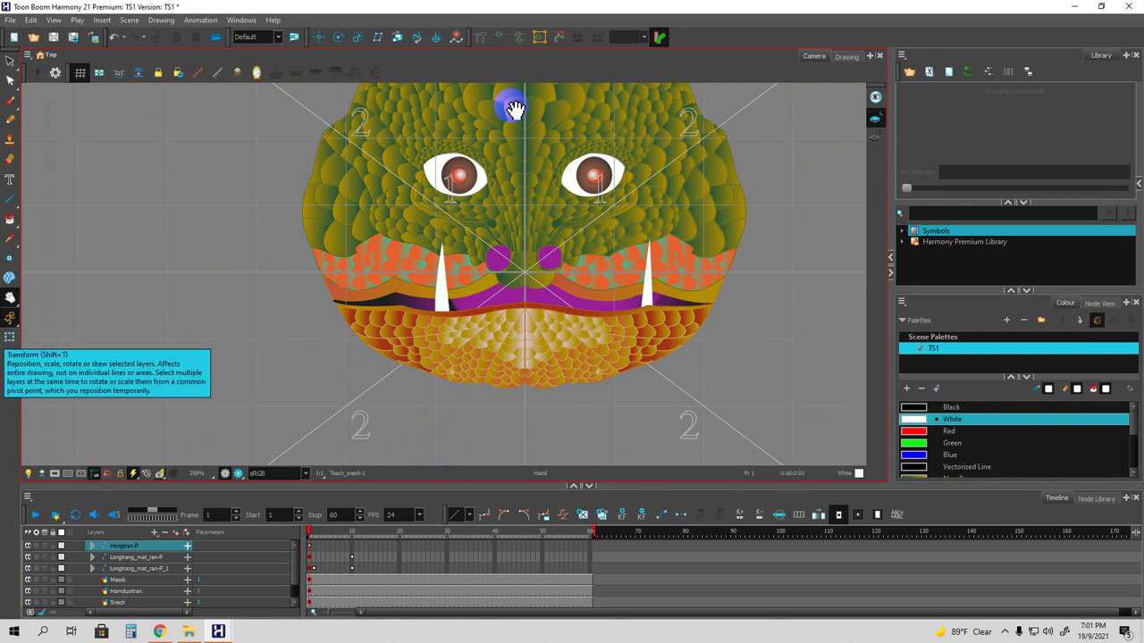
Activate the Rigging tool, show its Tool Properties and set it to Free Form mode.
{"action": "left_click", "coordinate": [481, 37]}
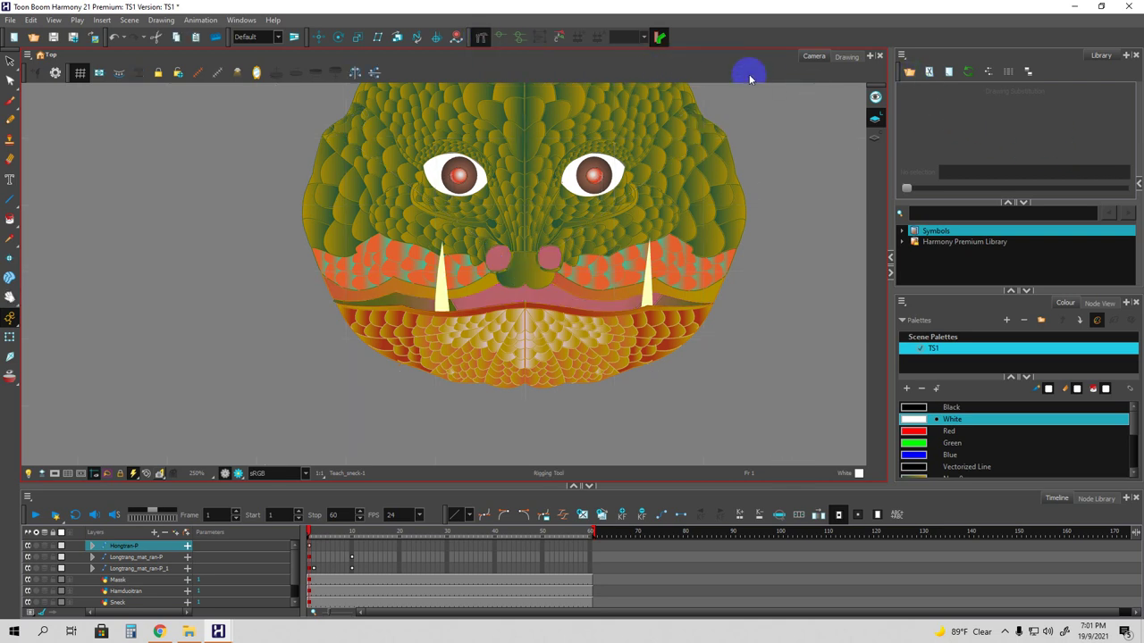
{"action": "left_click", "coordinate": [242, 20]}
{"action": "left_click", "coordinate": [268, 389]}
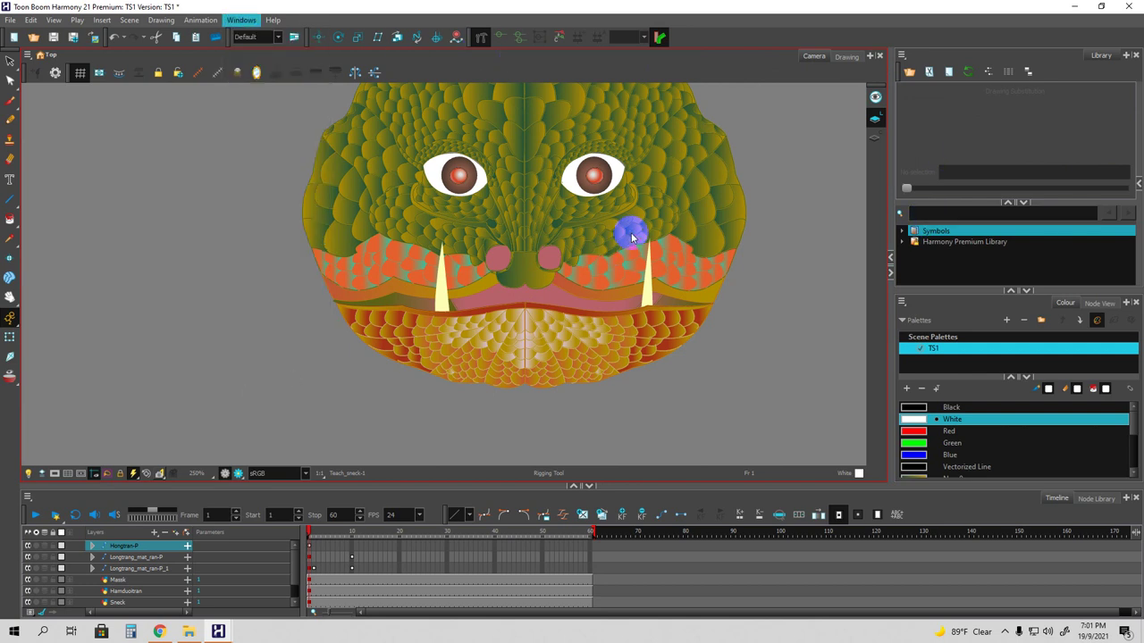
{"action": "left_click_drag", "start_coordinate": [825, 206], "coordinate": [865, 107]}
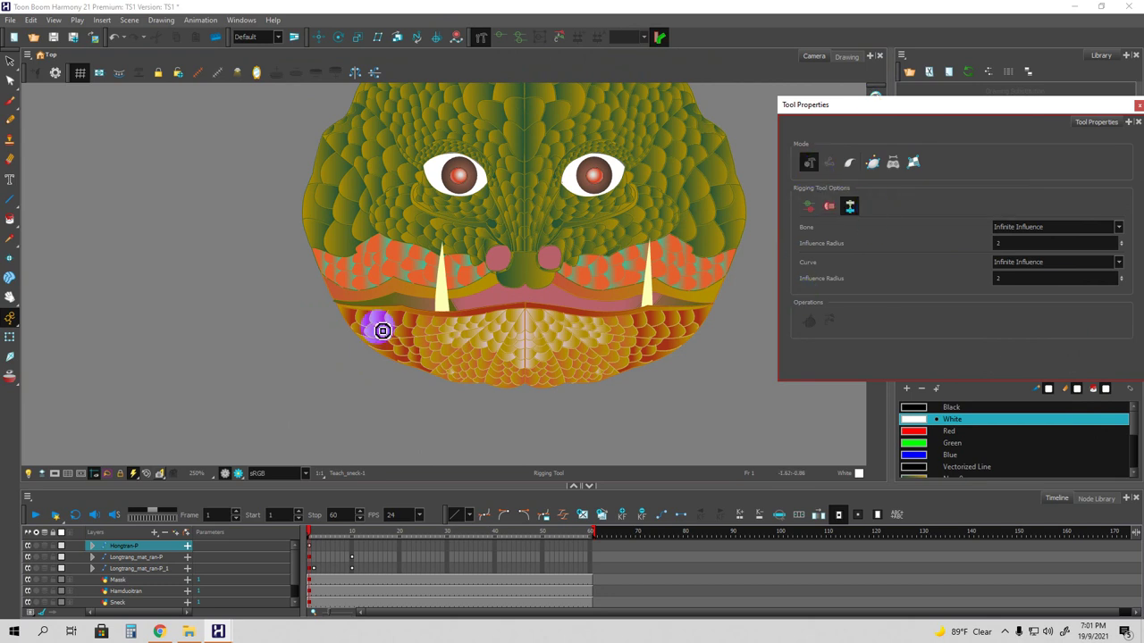
{"action": "left_click", "coordinate": [886, 165]}
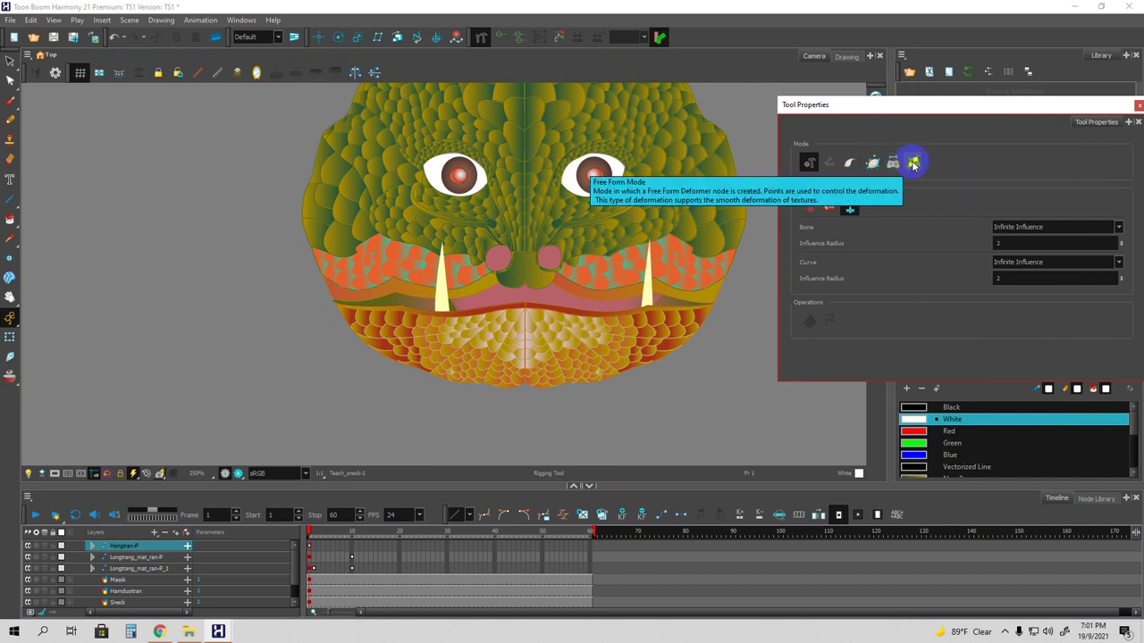
{"action": "left_click", "coordinate": [914, 163]}
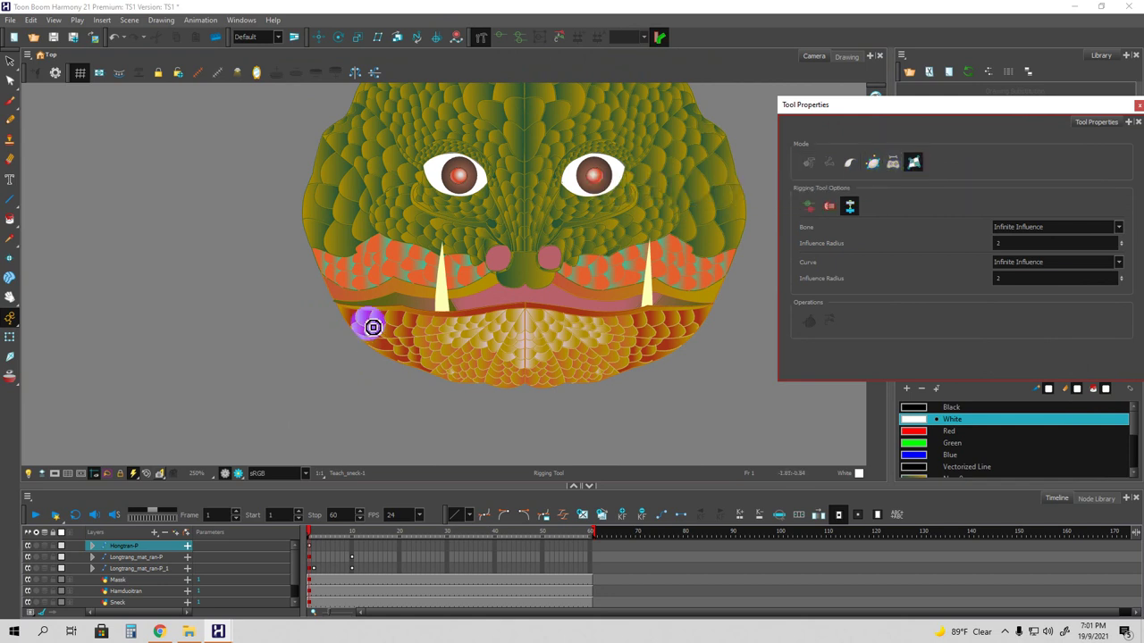
Make the timeline area taller and activate the Transform tool on the Hongtran-P peg.
{"action": "scroll", "coordinate": [444, 331], "scroll_direction": "up", "scroll_amount": 2}
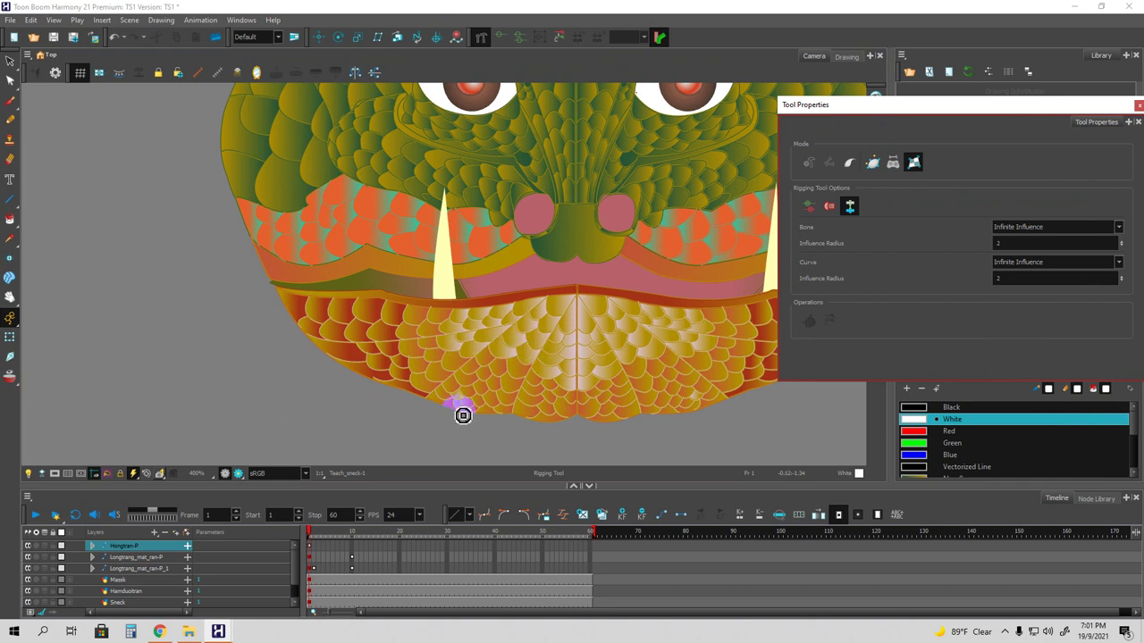
{"action": "left_click_drag", "start_coordinate": [330, 486], "coordinate": [325, 437]}
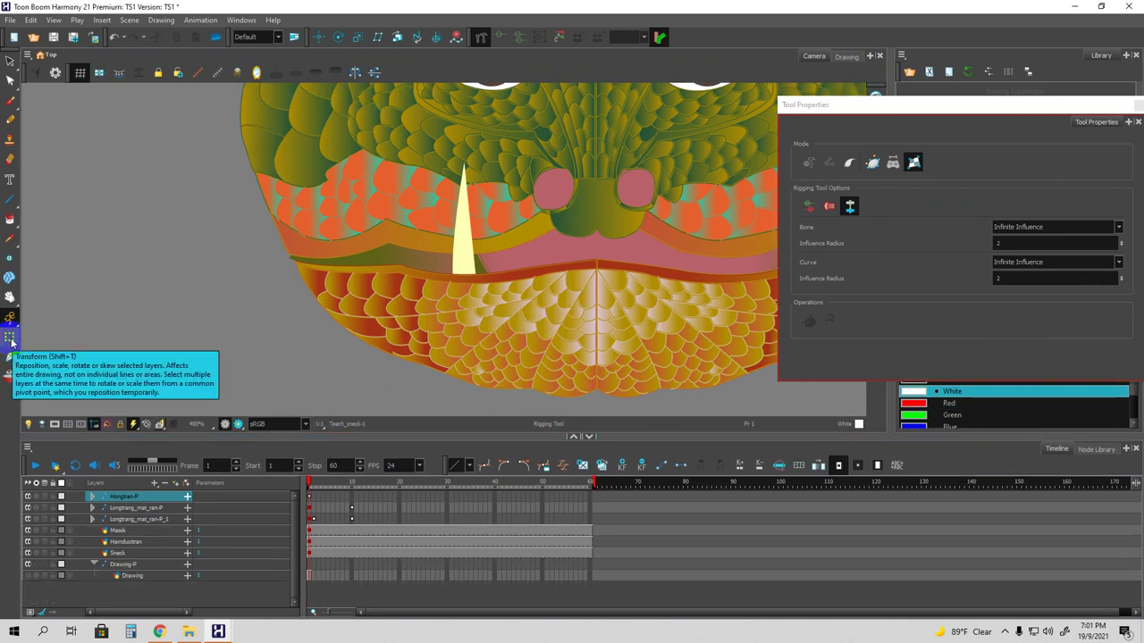
{"action": "left_click", "coordinate": [92, 497]}
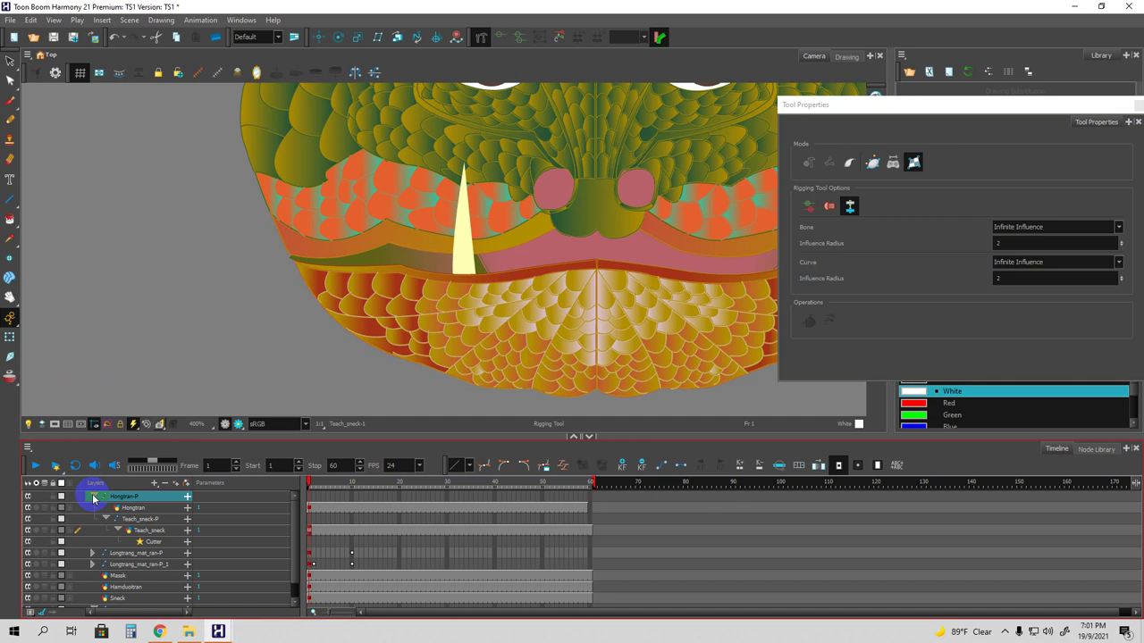
{"action": "left_click", "coordinate": [92, 497]}
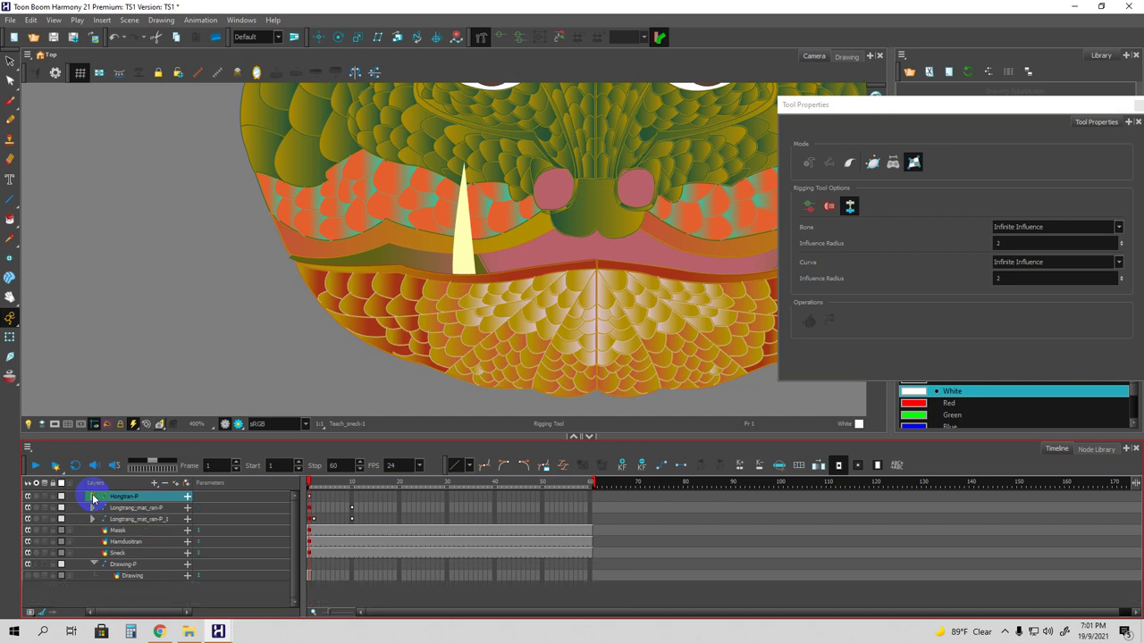
{"action": "left_click", "coordinate": [10, 339]}
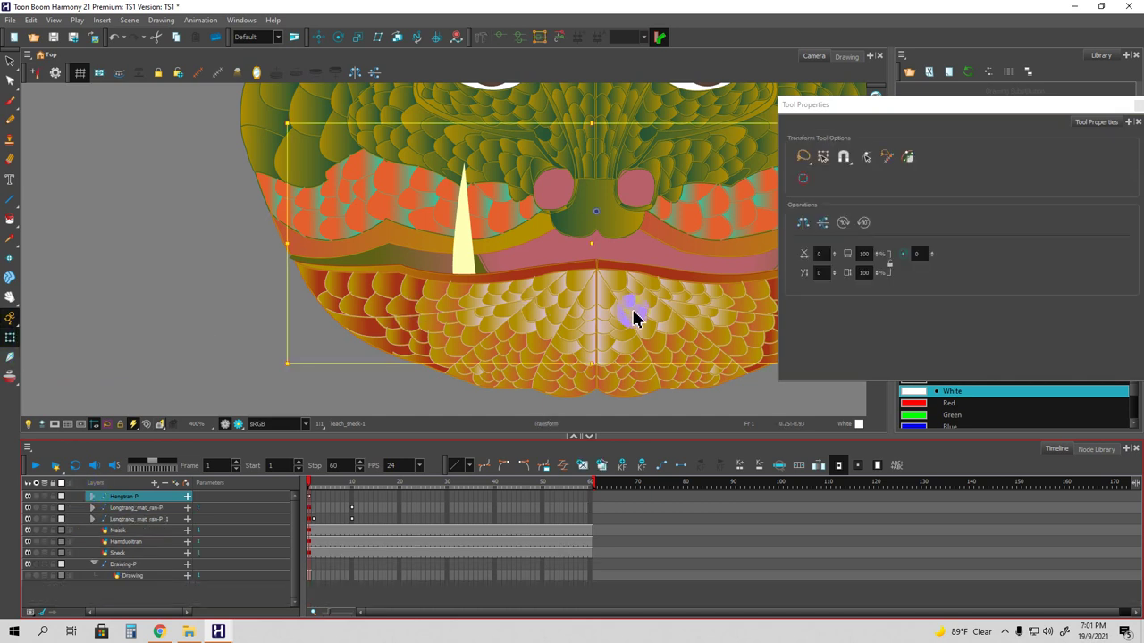
Select the Hongtran drawing inside the Hongtran-P group and activate the Rigging tool for it.
{"action": "left_click", "coordinate": [93, 498]}
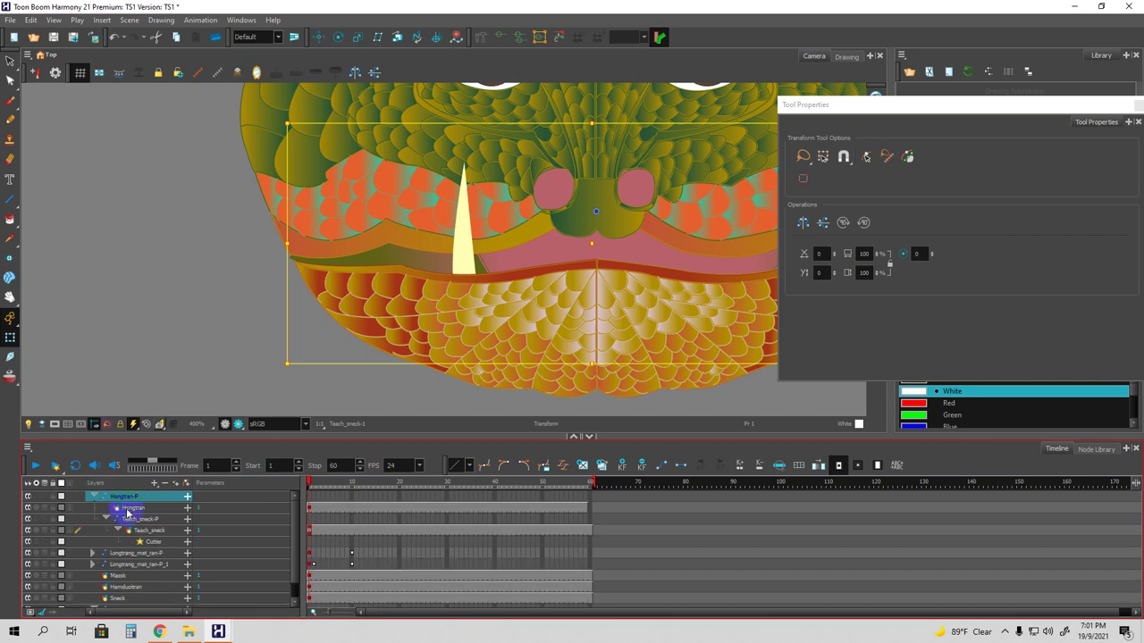
{"action": "left_click", "coordinate": [134, 509]}
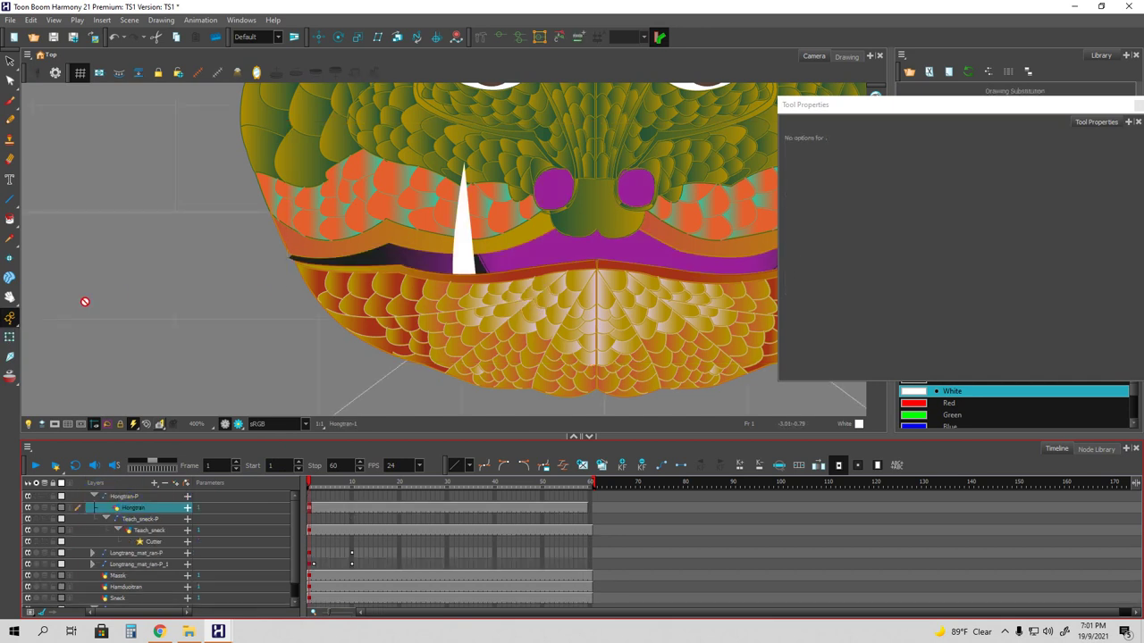
{"action": "left_click", "coordinate": [10, 338]}
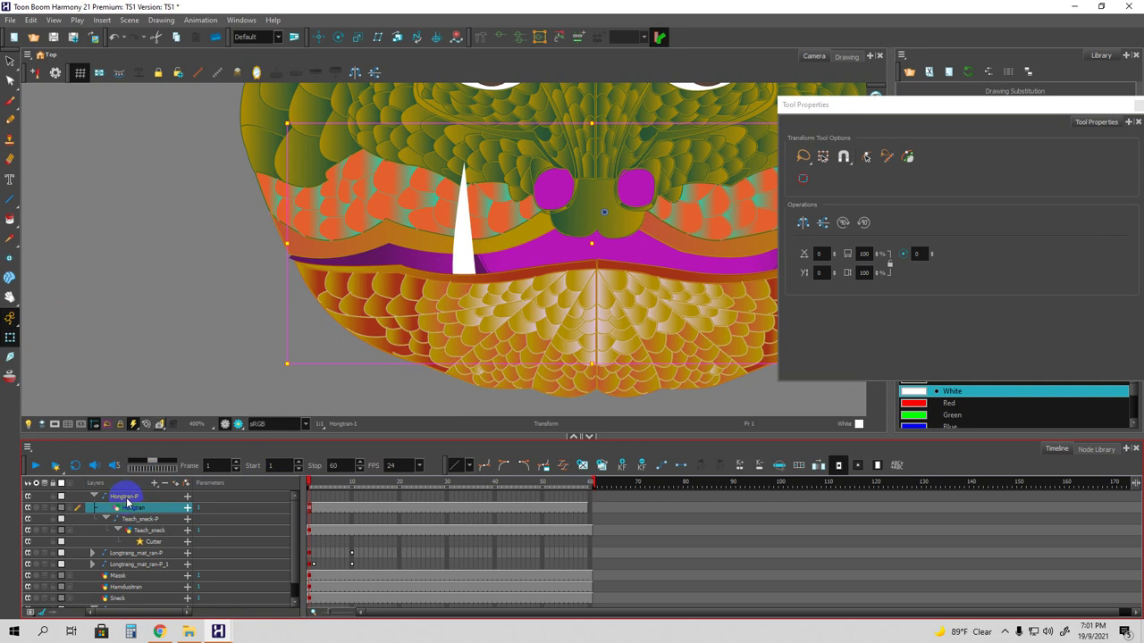
{"action": "left_click", "coordinate": [478, 40]}
{"action": "left_click_drag", "start_coordinate": [559, 330], "coordinate": [467, 292]}
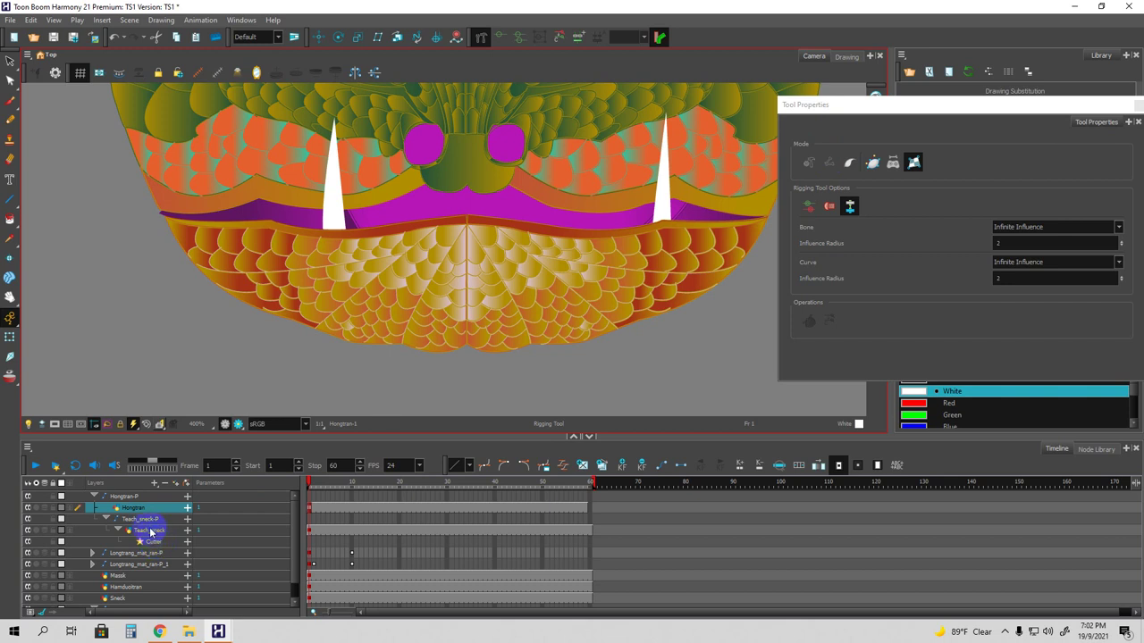
Try placing Free Form deformation points for the Hongtran drawing along the mouth line and around the lower jaw's edge.
{"action": "left_click", "coordinate": [123, 497]}
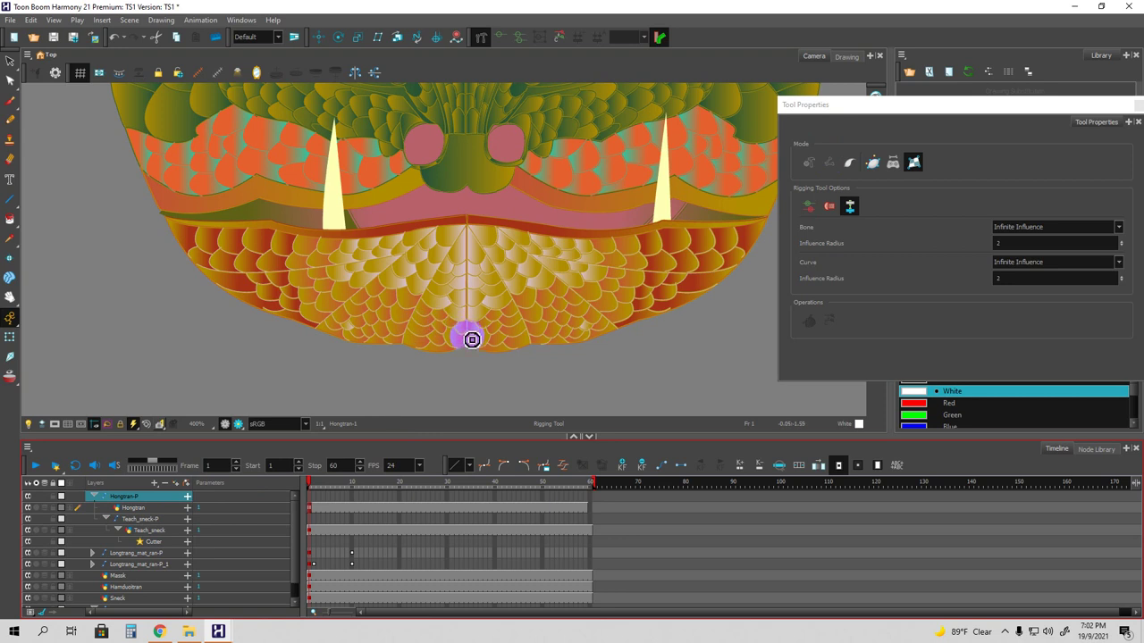
{"action": "left_click", "coordinate": [471, 356]}
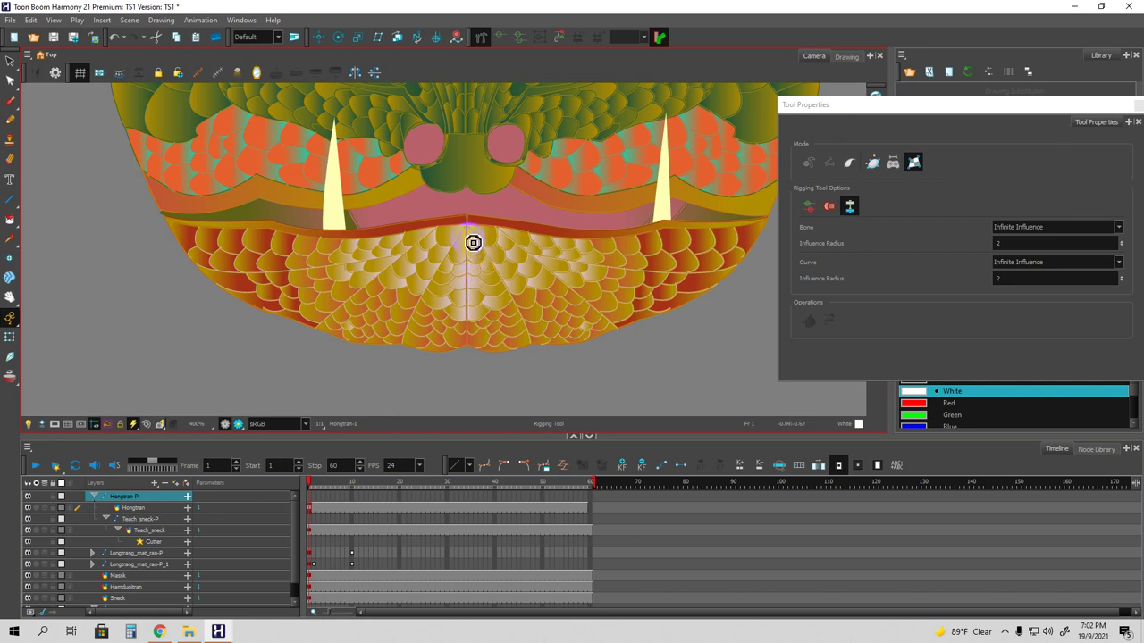
{"action": "left_click", "coordinate": [142, 509]}
{"action": "left_click", "coordinate": [141, 509]}
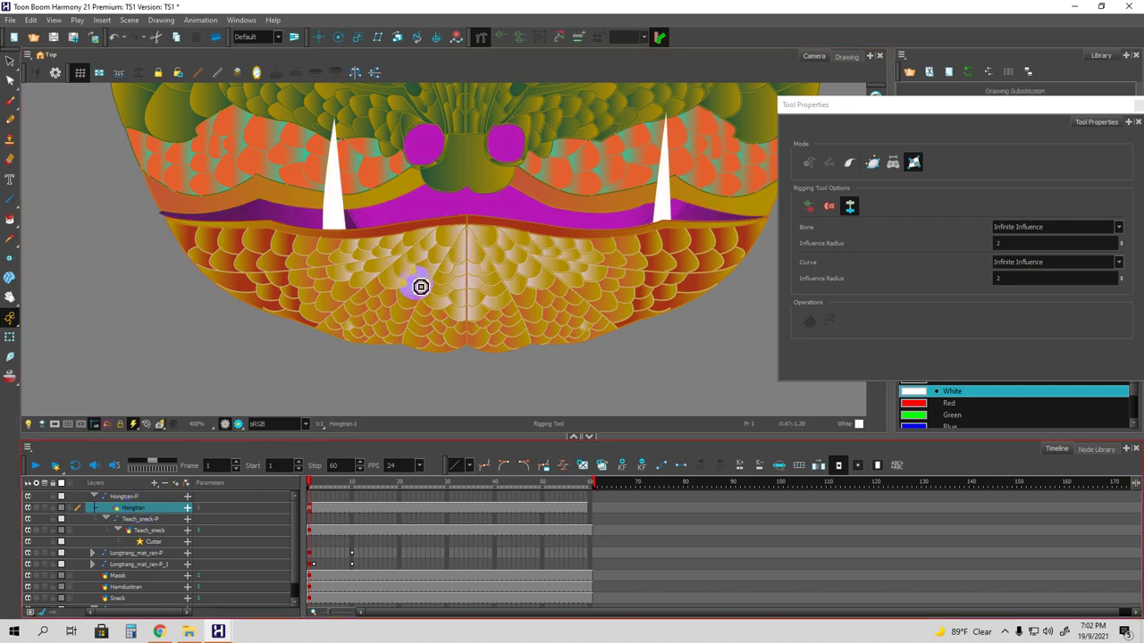
{"action": "left_click", "coordinate": [468, 352]}
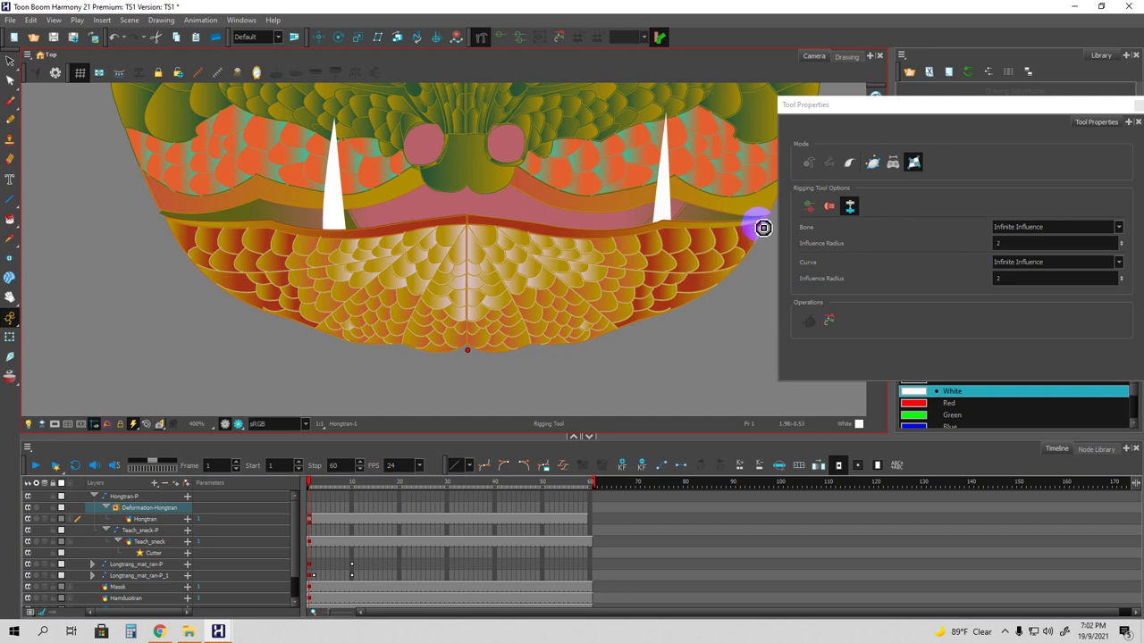
{"action": "left_click", "coordinate": [469, 227]}
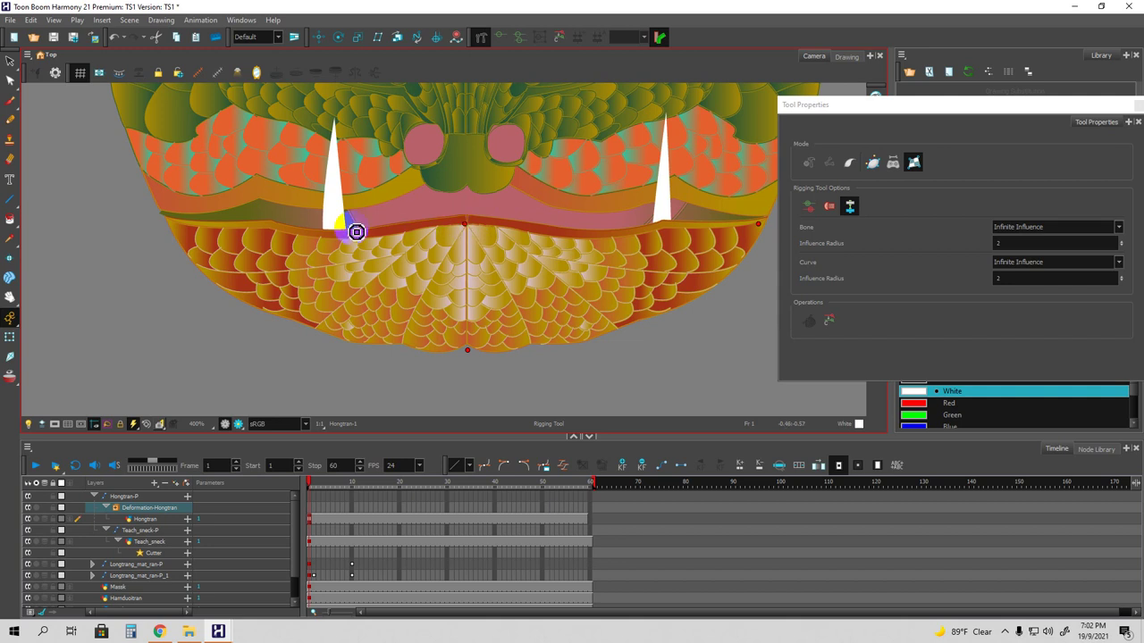
{"action": "left_click", "coordinate": [179, 227]}
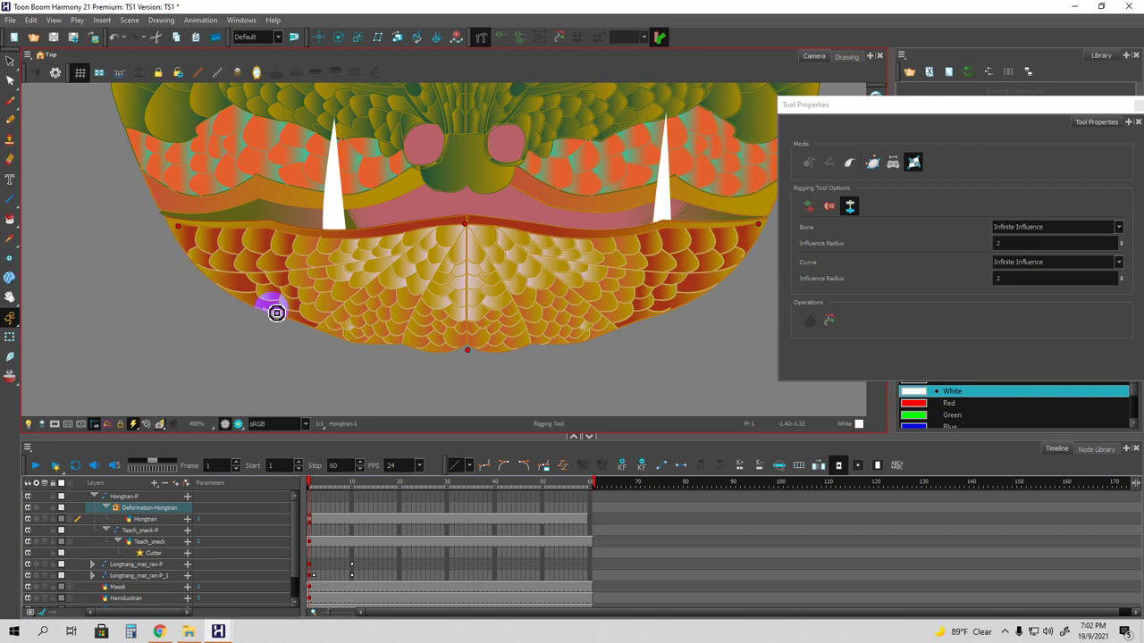
{"action": "left_click", "coordinate": [278, 308]}
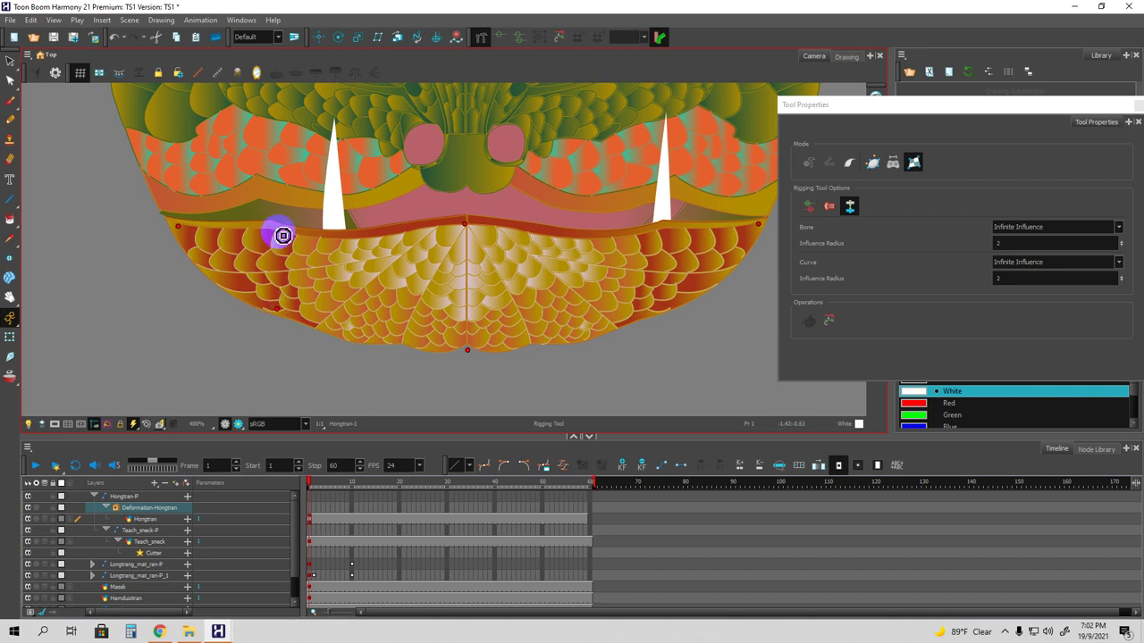
{"action": "left_click", "coordinate": [284, 232]}
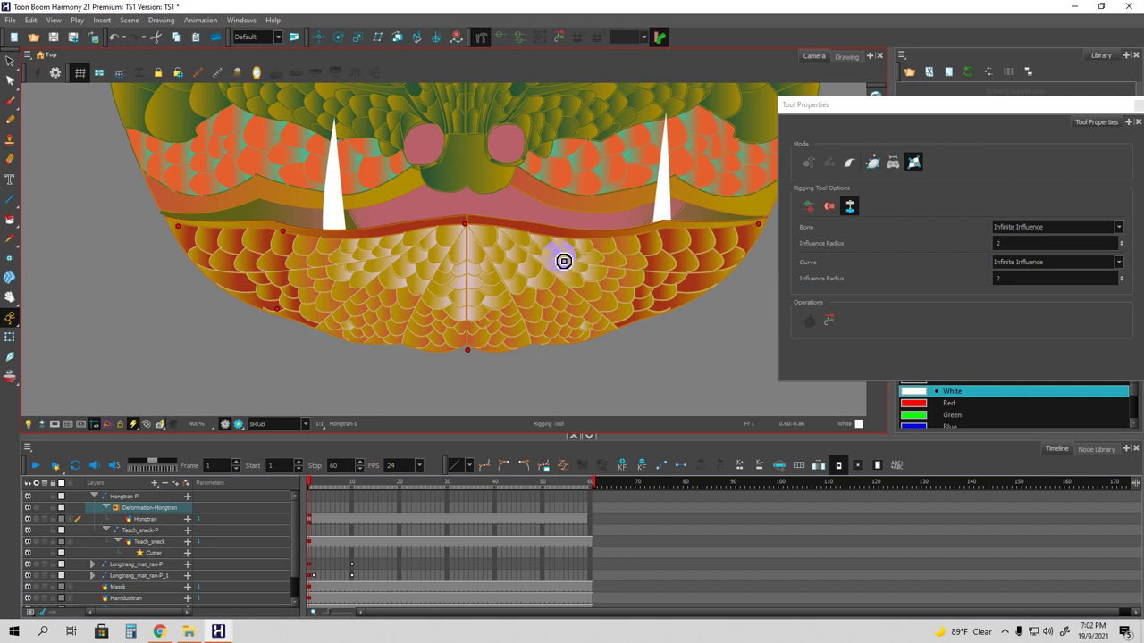
{"action": "left_click", "coordinate": [618, 237]}
{"action": "left_click", "coordinate": [638, 320]}
{"action": "left_click", "coordinate": [915, 163]}
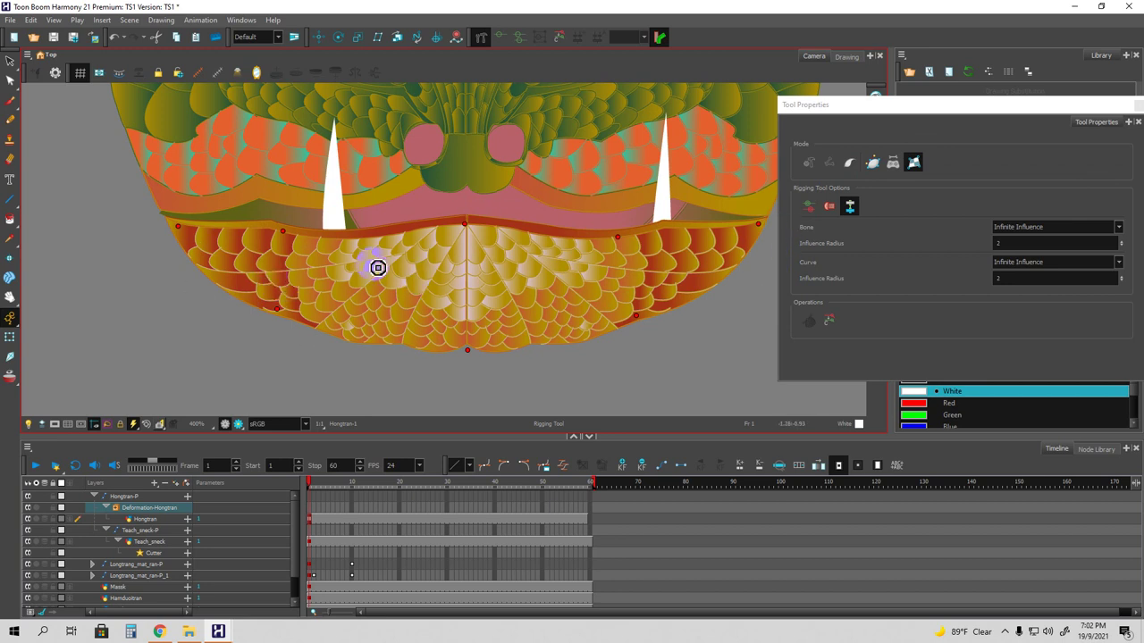
Check the Free Form points with the Transform tool, and undo the deformation on Hongtran.
{"action": "left_click", "coordinate": [9, 340]}
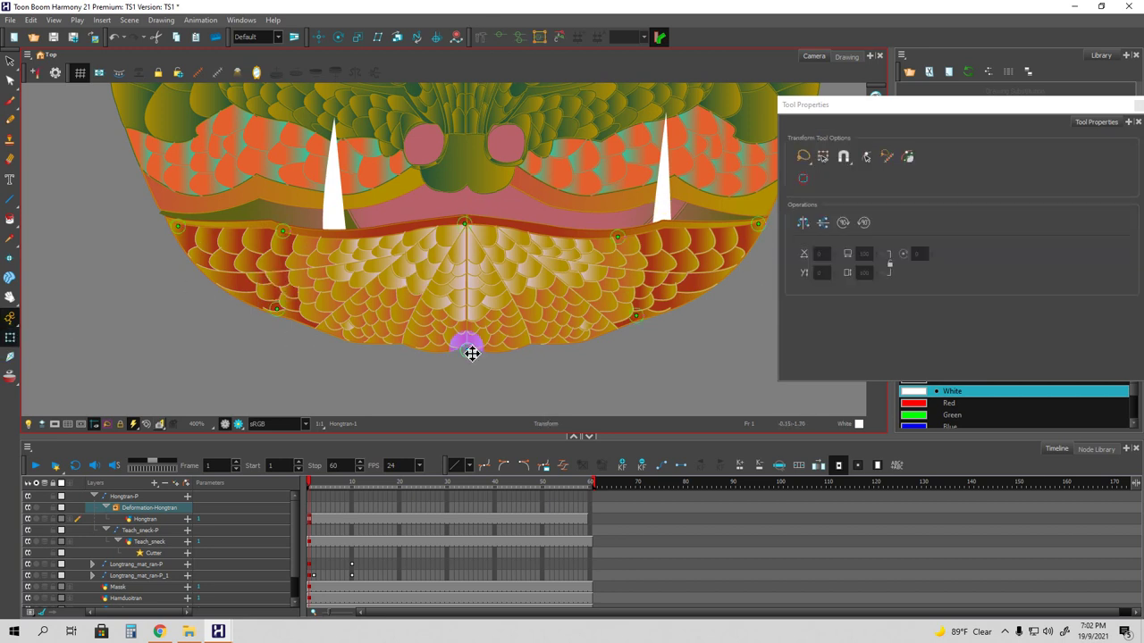
{"action": "scroll", "coordinate": [473, 350], "scroll_direction": "down", "scroll_amount": 2}
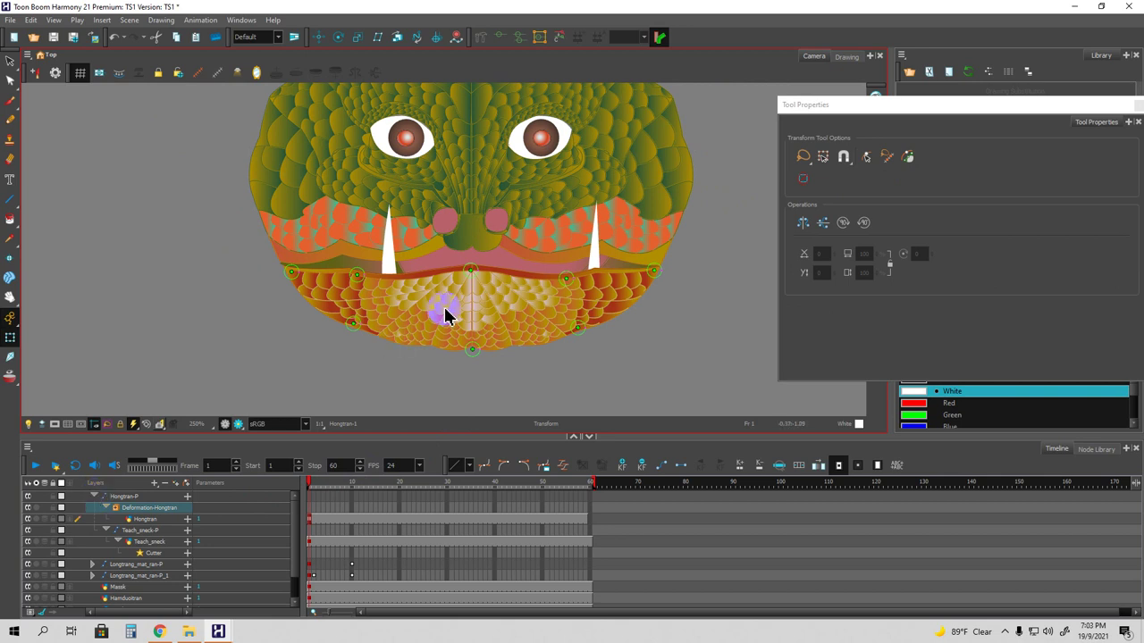
{"action": "key", "text": "space"}
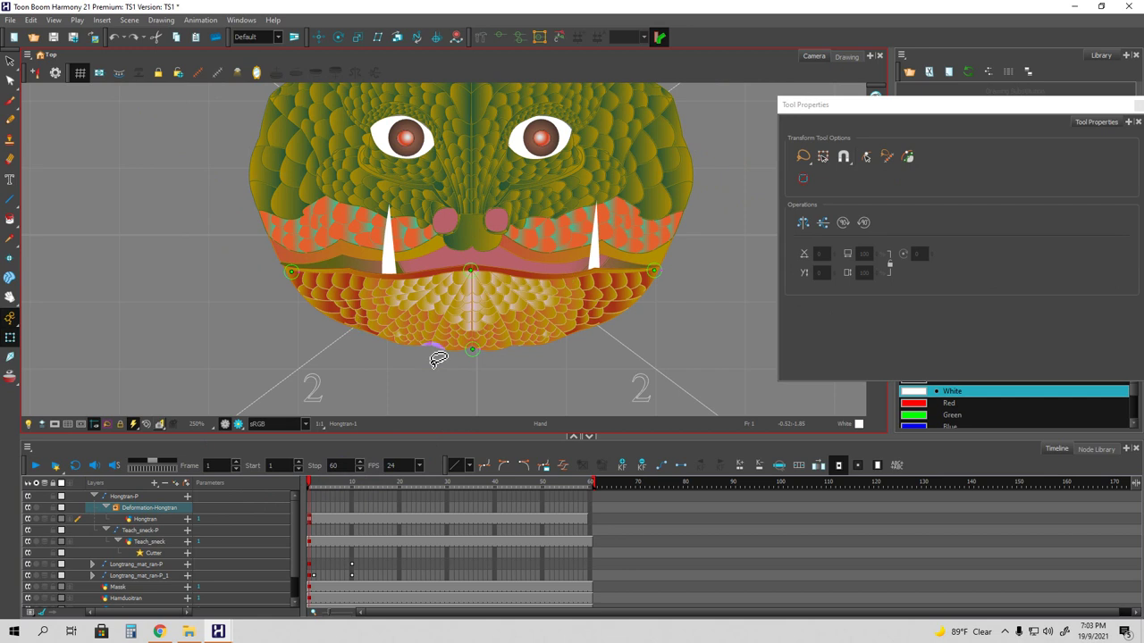
{"action": "left_click", "coordinate": [438, 359]}
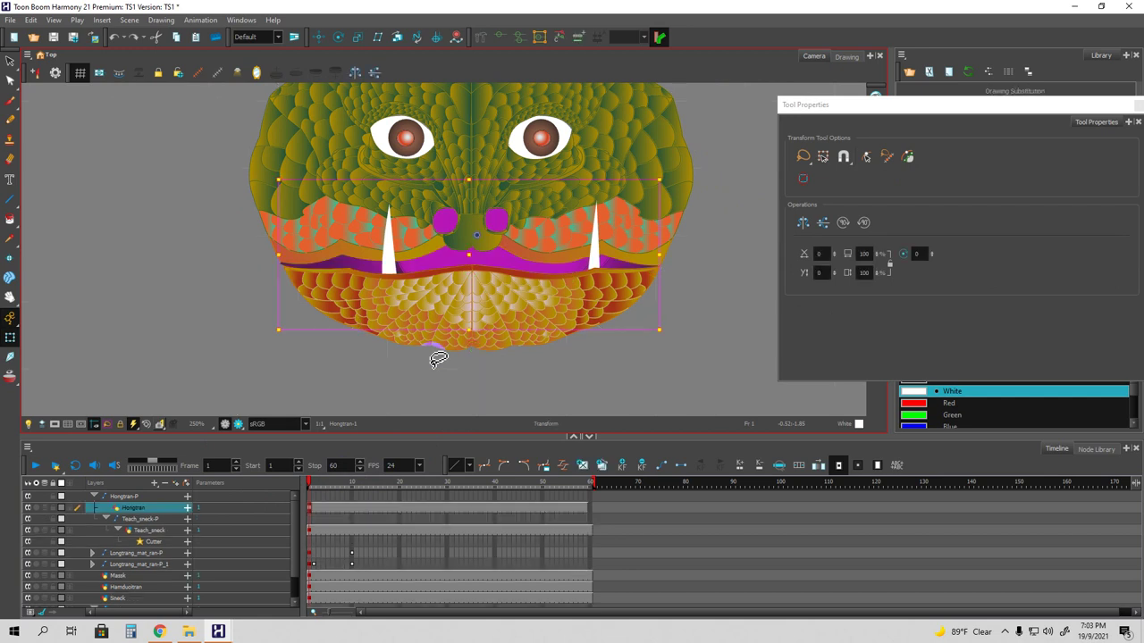
{"action": "left_click", "coordinate": [423, 384]}
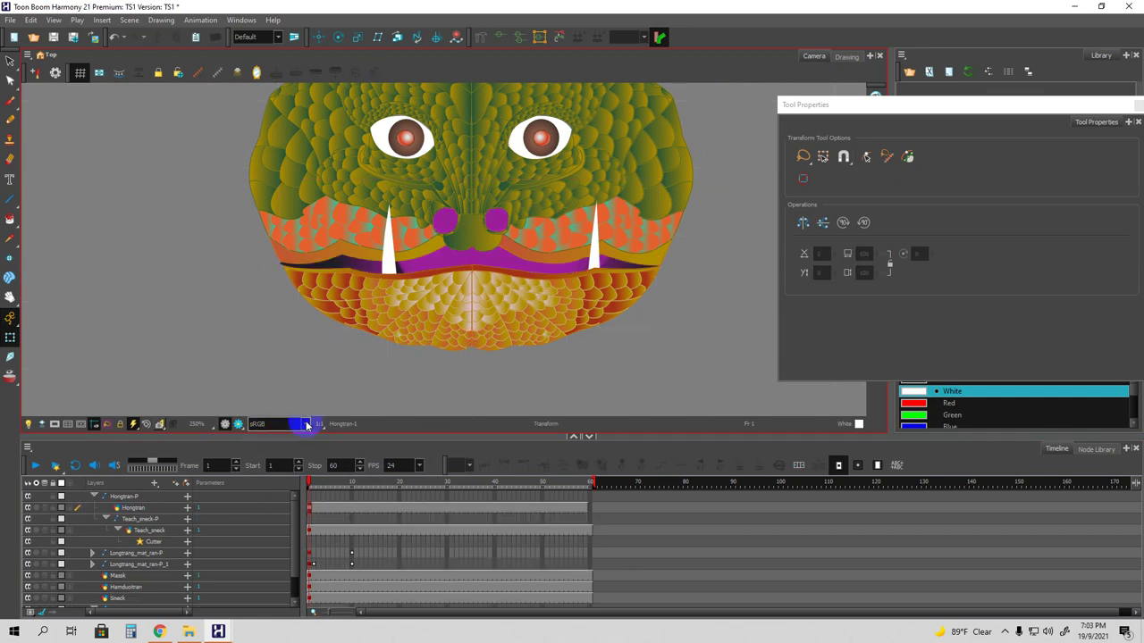
Make the timeline area taller and select the Hamduoitran drawing layer.
{"action": "left_click_drag", "start_coordinate": [361, 436], "coordinate": [362, 386]}
{"action": "key", "text": "2"}
{"action": "key", "text": "space"}
{"action": "left_click_drag", "start_coordinate": [503, 283], "coordinate": [455, 291]}
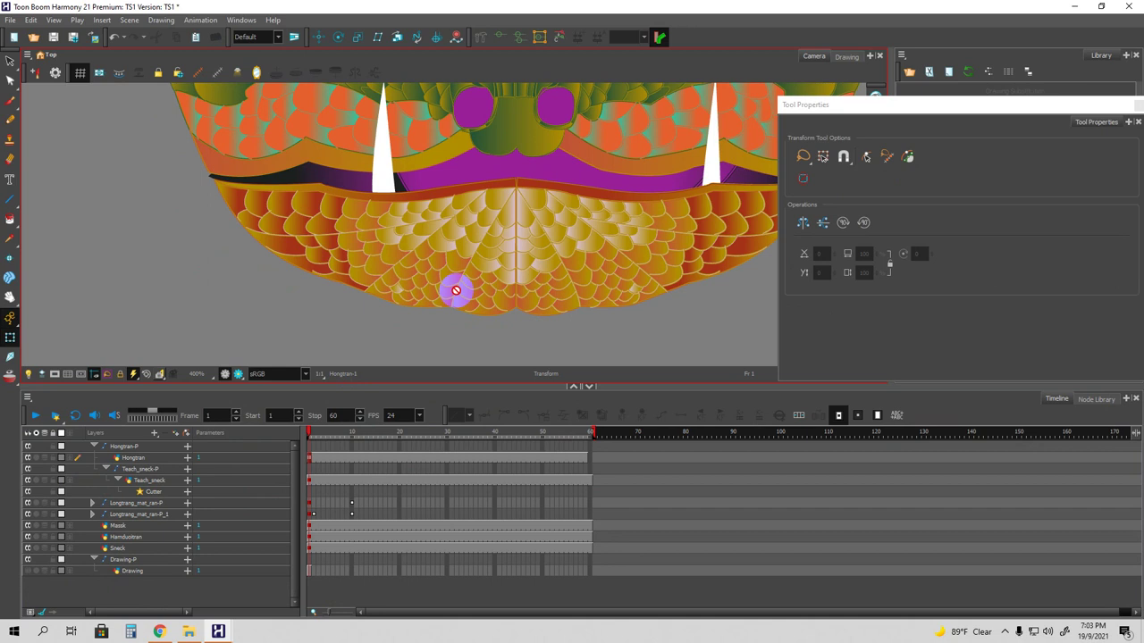
{"action": "left_click", "coordinate": [276, 254]}
{"action": "left_click", "coordinate": [132, 537]}
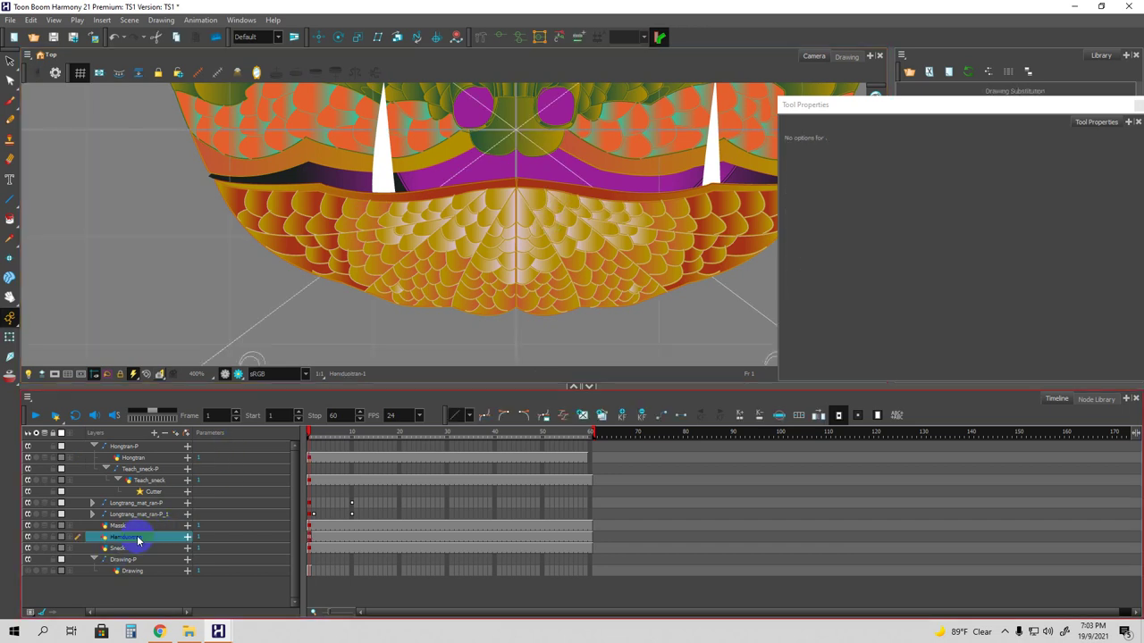
{"action": "left_click", "coordinate": [582, 257]}
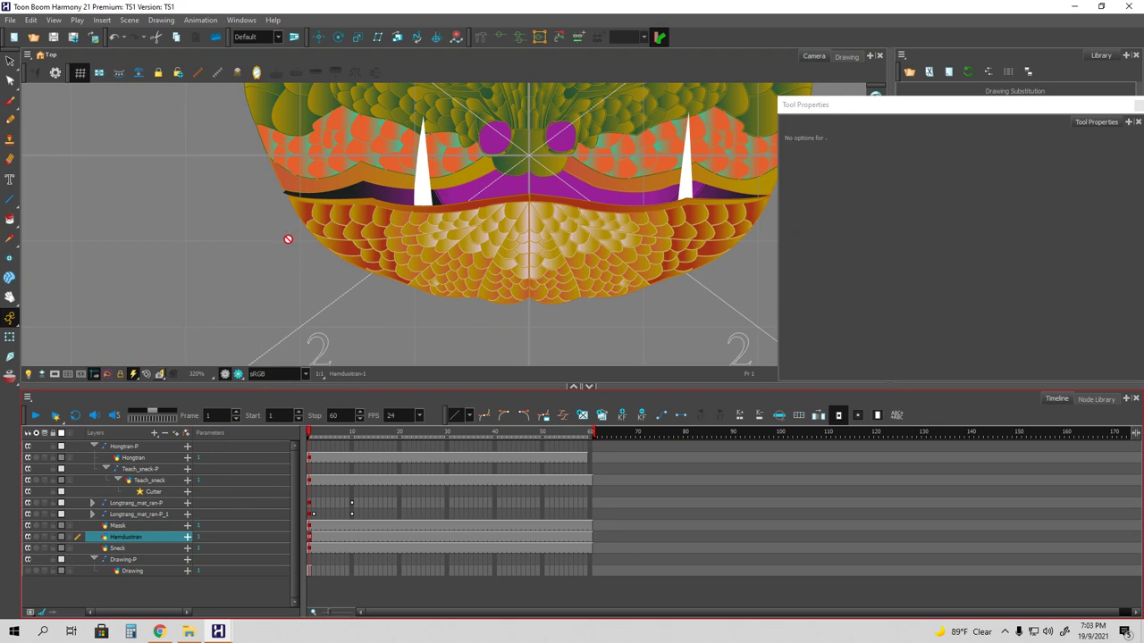
{"action": "left_click", "coordinate": [410, 249]}
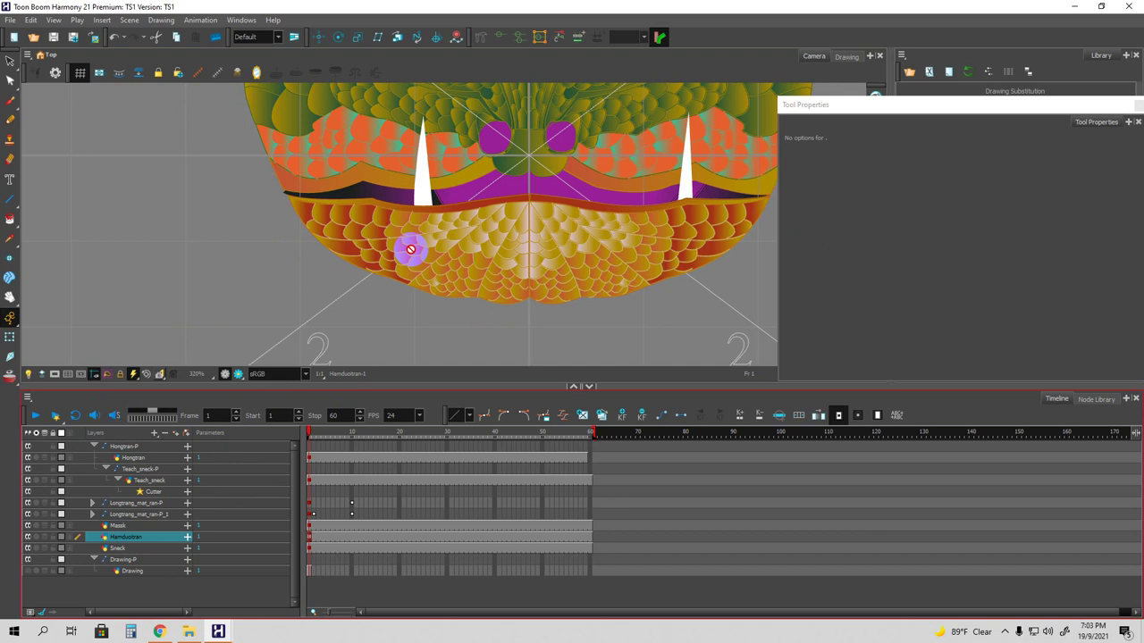
{"action": "left_click", "coordinate": [105, 469]}
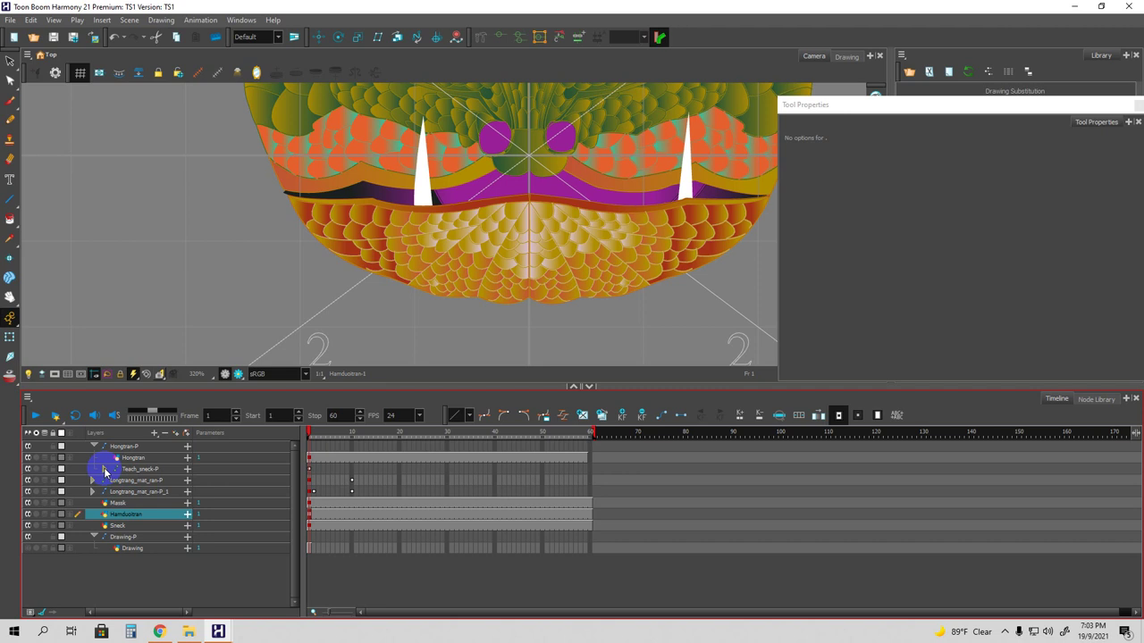
{"action": "left_click", "coordinate": [105, 469]}
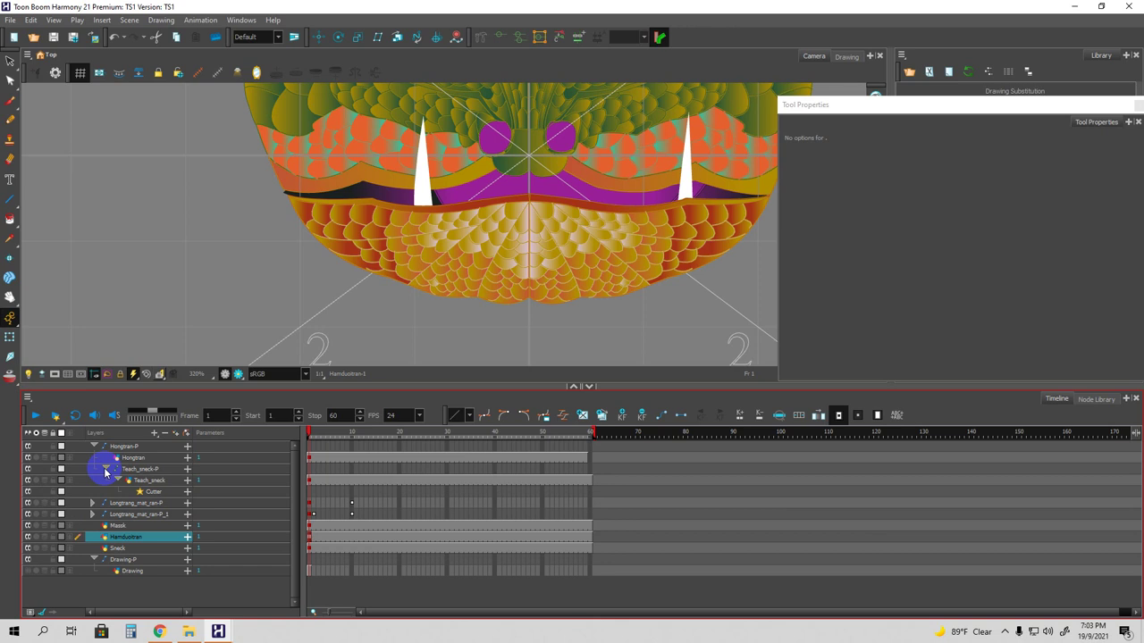
Bring up the Node View and move the Hamduoitran drawing and its Hamduoitran-P peg closer together.
{"action": "left_click", "coordinate": [1008, 631]}
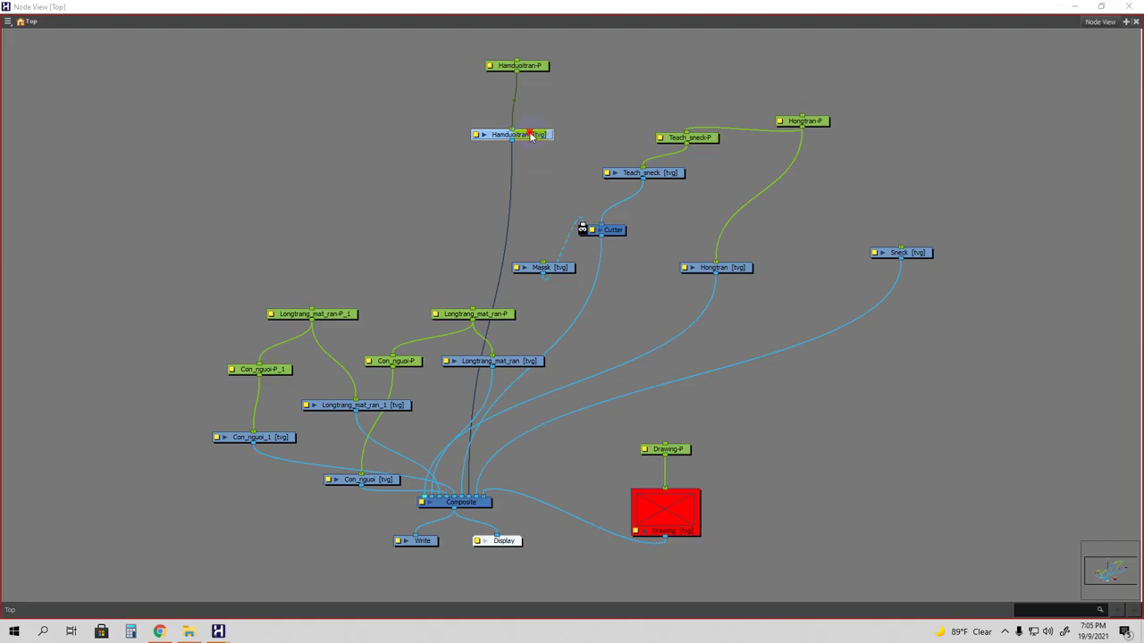
{"action": "left_click_drag", "start_coordinate": [525, 134], "coordinate": [525, 168]}
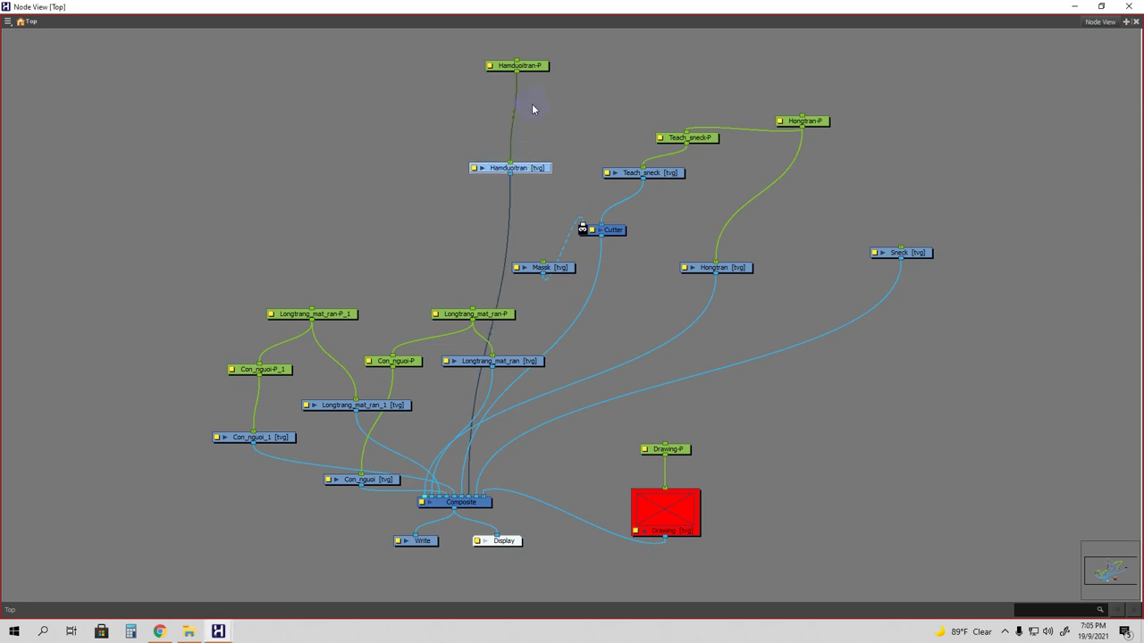
{"action": "left_click_drag", "start_coordinate": [527, 72], "coordinate": [526, 98]}
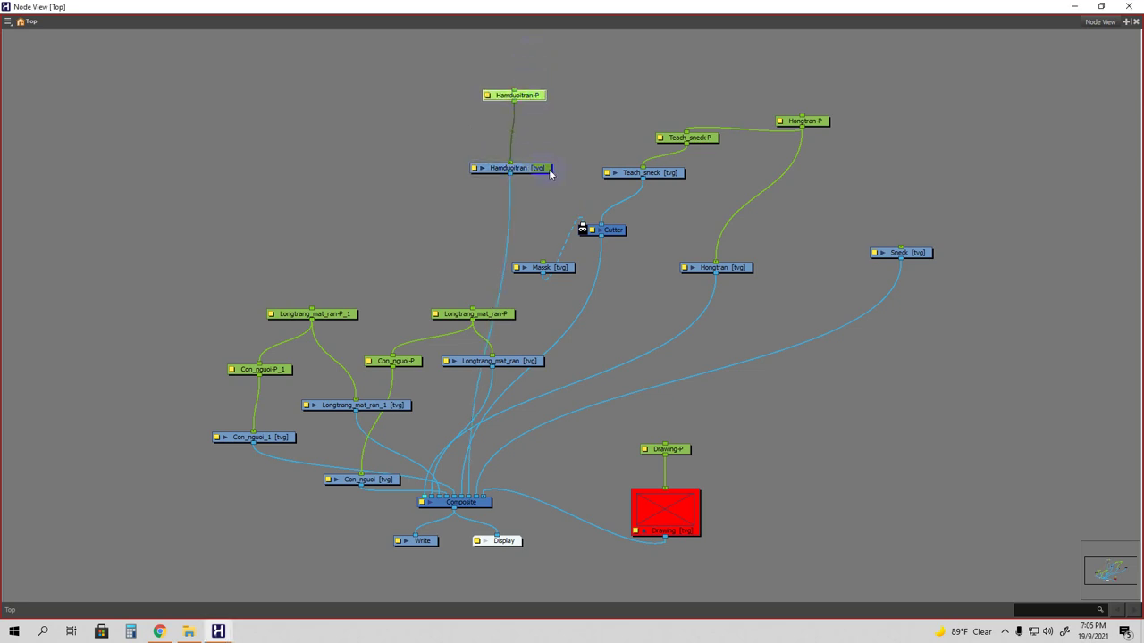
{"action": "left_click_drag", "start_coordinate": [539, 172], "coordinate": [504, 177]}
Rearrange the Cutter, Teach_sneck, Massk and Hamduoitran nodes so Massk sits above Cutter, level with Hamduoitran.
{"action": "left_click_drag", "start_coordinate": [619, 235], "coordinate": [668, 265]}
{"action": "left_click", "coordinate": [559, 265]}
{"action": "left_click_drag", "start_coordinate": [558, 265], "coordinate": [588, 206]}
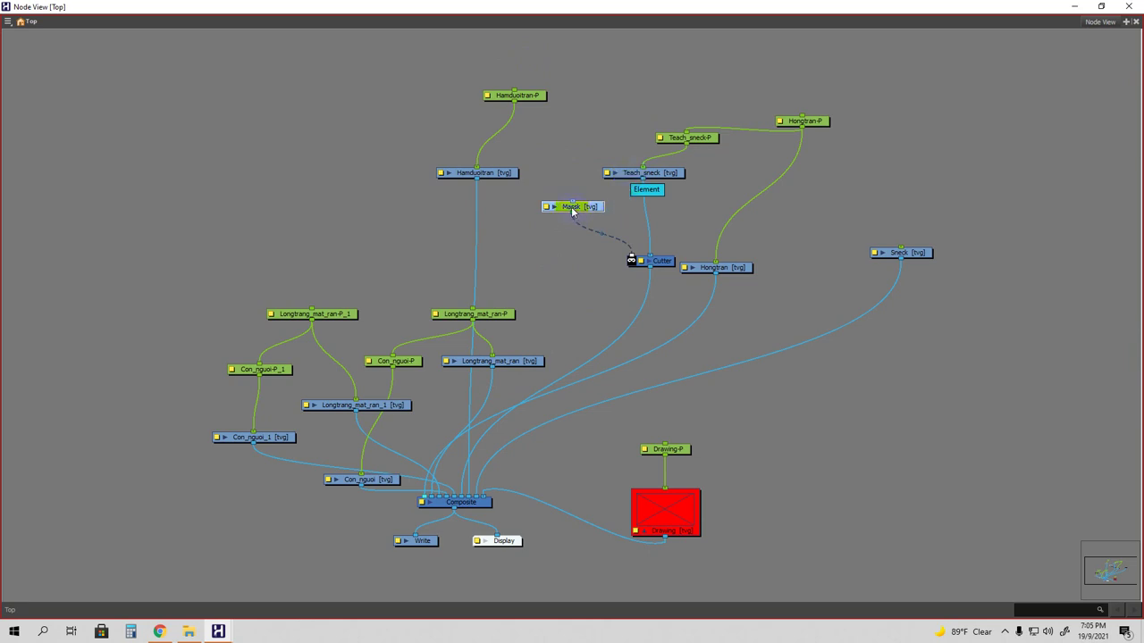
{"action": "left_click_drag", "start_coordinate": [643, 172], "coordinate": [705, 189]}
{"action": "left_click_drag", "start_coordinate": [606, 207], "coordinate": [622, 173]}
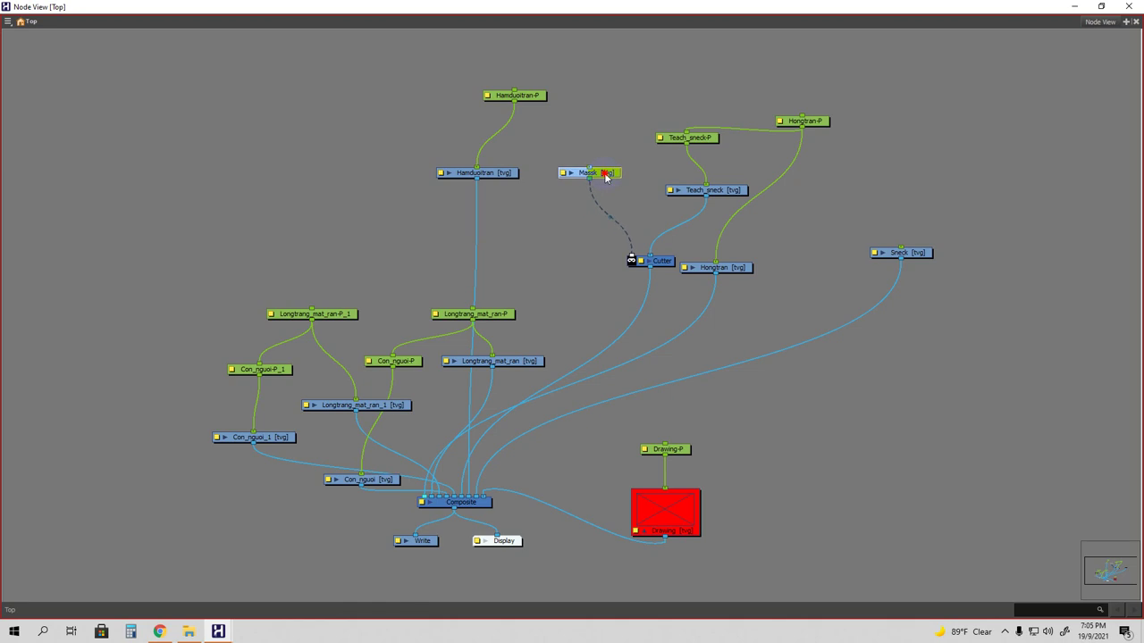
{"action": "left_click_drag", "start_coordinate": [497, 176], "coordinate": [509, 159]}
{"action": "left_click_drag", "start_coordinate": [534, 97], "coordinate": [481, 94]}
{"action": "left_click_drag", "start_coordinate": [577, 179], "coordinate": [579, 166]}
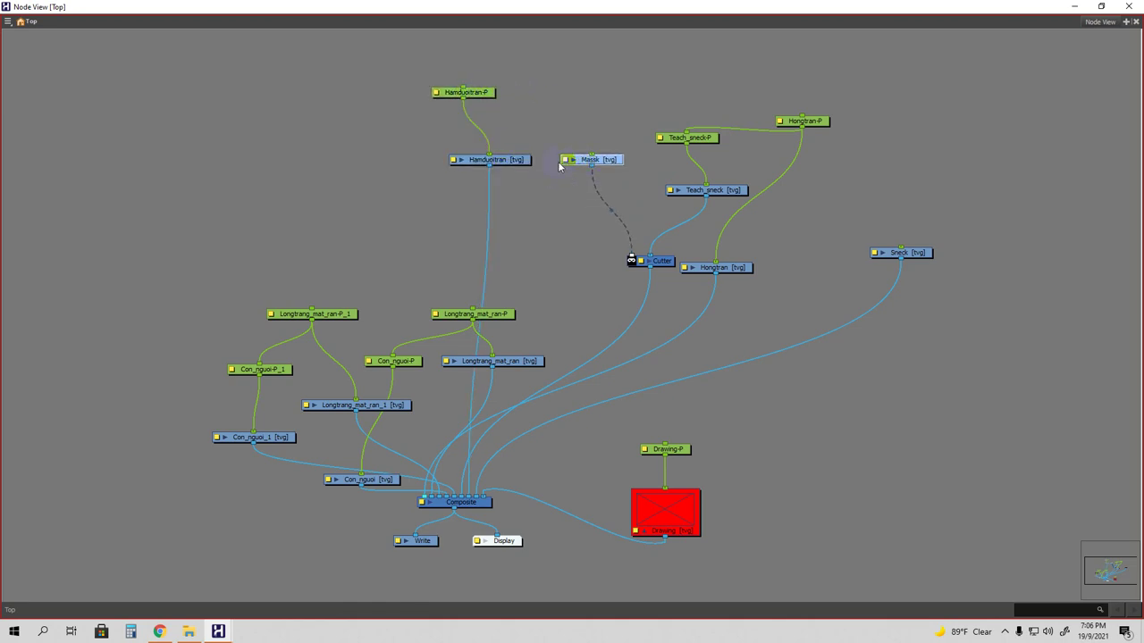
{"action": "left_click", "coordinate": [509, 164]}
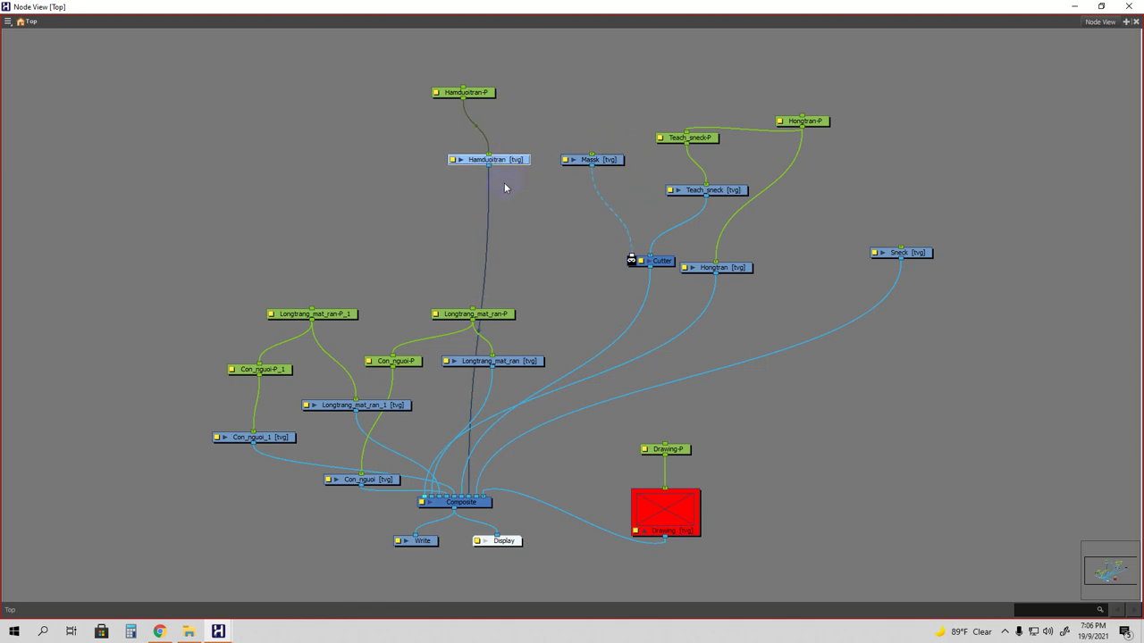
Add a parent peg to the Massk drawing, and space the peg and drawing vertically above the Cutter.
{"action": "left_click", "coordinate": [583, 162]}
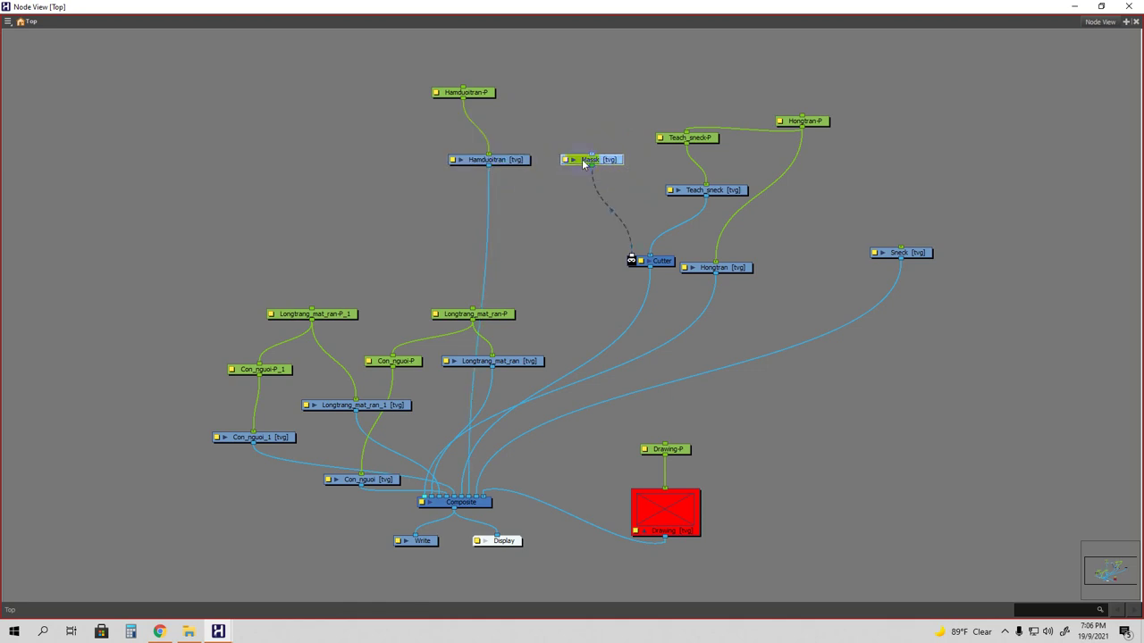
{"action": "key", "text": "ctrl+p"}
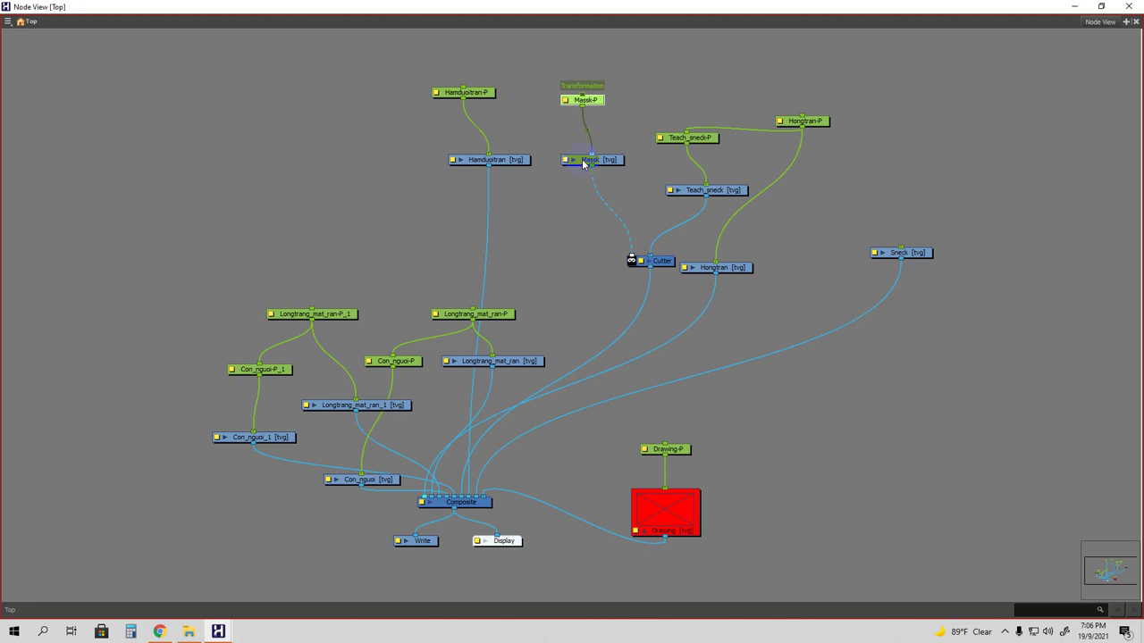
{"action": "left_click_drag", "start_coordinate": [584, 164], "coordinate": [588, 235]}
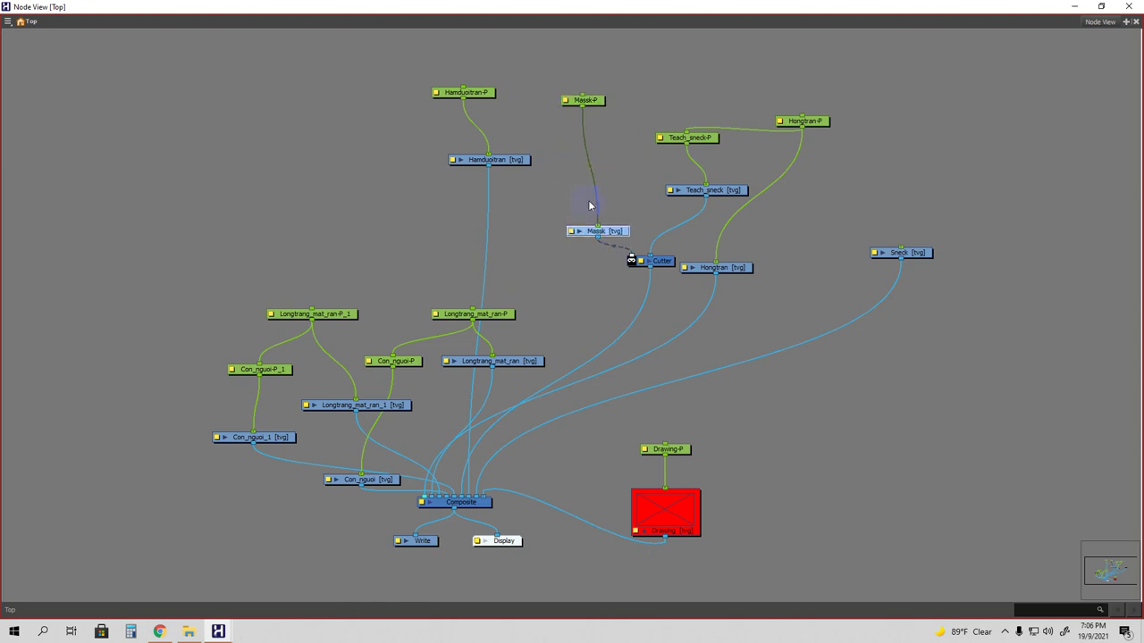
{"action": "left_click_drag", "start_coordinate": [594, 105], "coordinate": [596, 169]}
Connect Hamduoitran-P to the Massk-P peg, straighten the surrounding nodes, and put away the Node View.
{"action": "left_click_drag", "start_coordinate": [513, 166], "coordinate": [486, 171]}
{"action": "left_click_drag", "start_coordinate": [463, 99], "coordinate": [580, 157]}
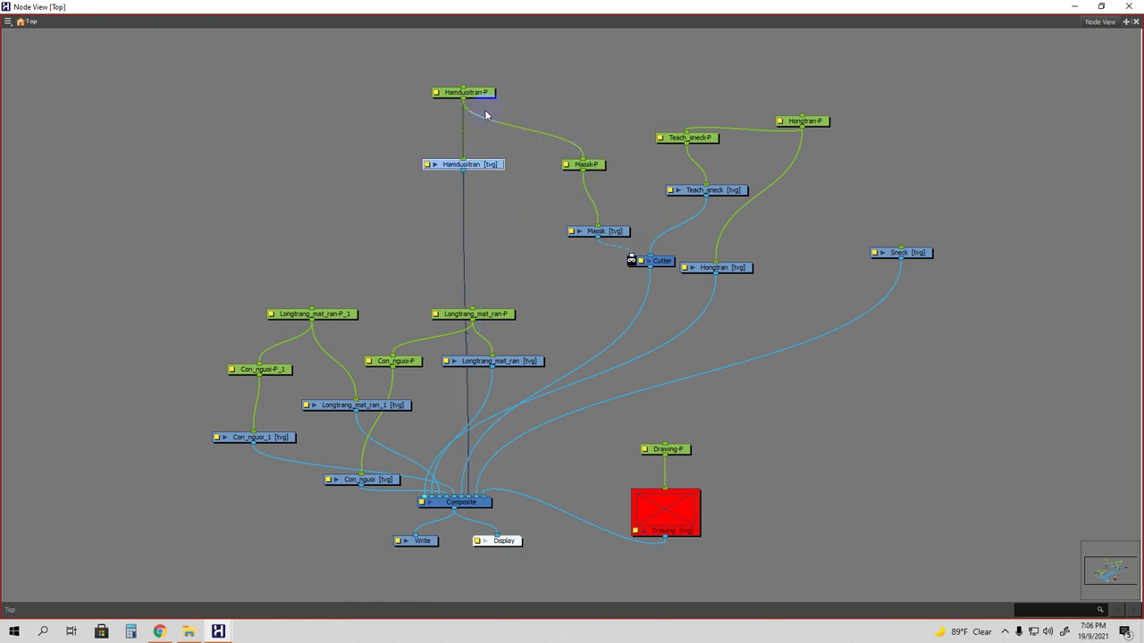
{"action": "left_click_drag", "start_coordinate": [593, 235], "coordinate": [595, 212]}
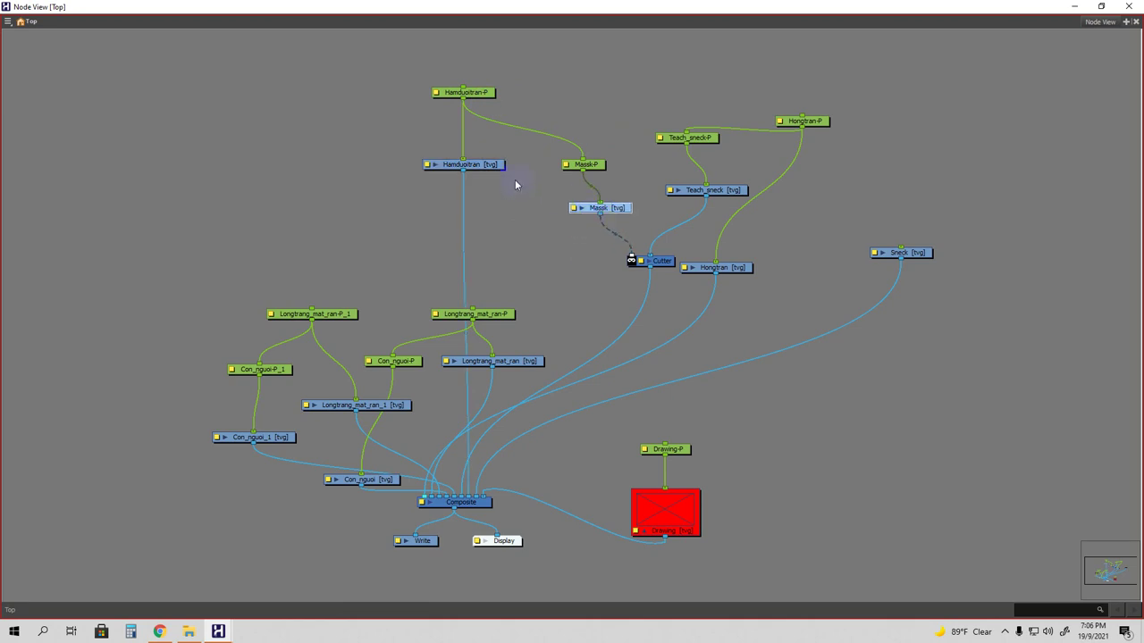
{"action": "left_click_drag", "start_coordinate": [490, 170], "coordinate": [509, 177]}
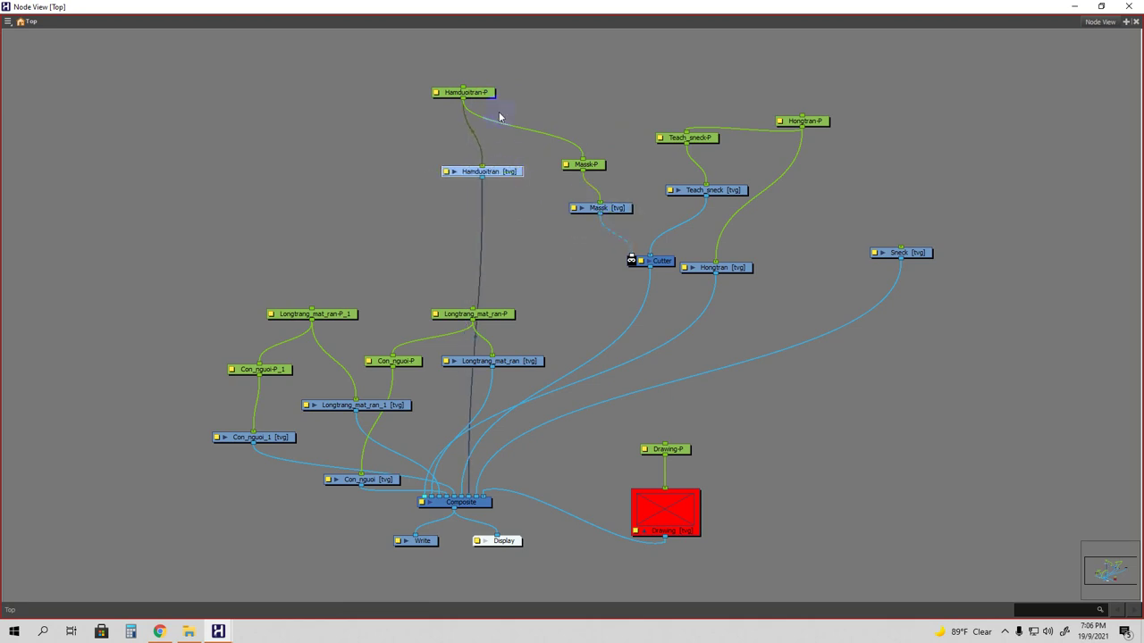
{"action": "left_click_drag", "start_coordinate": [485, 92], "coordinate": [504, 95]}
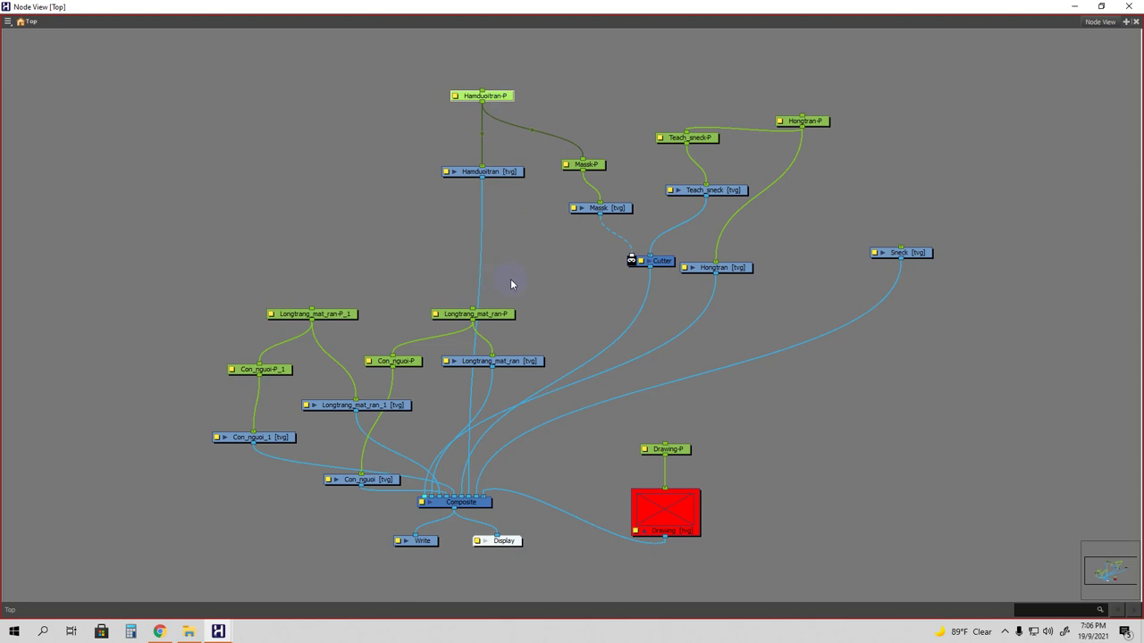
{"action": "left_click", "coordinate": [1074, 6]}
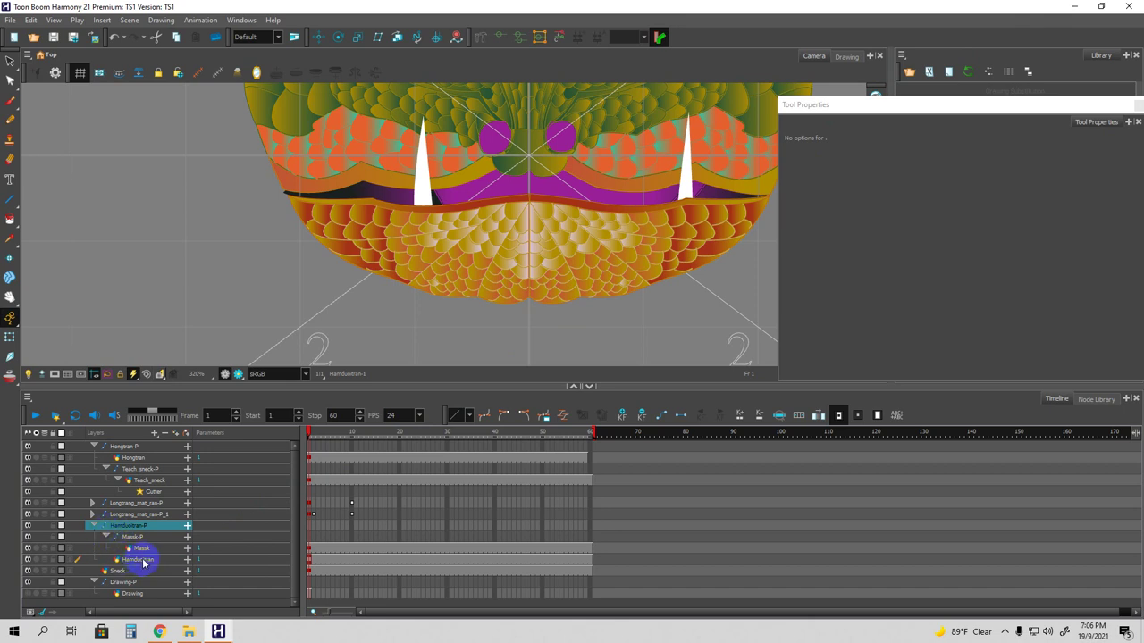
Rig the Hamduoitran drawing with eight Free Form deformation points along the lip, mouth corners and lower chin edge.
{"action": "left_click", "coordinate": [10, 337]}
{"action": "left_click", "coordinate": [529, 229]}
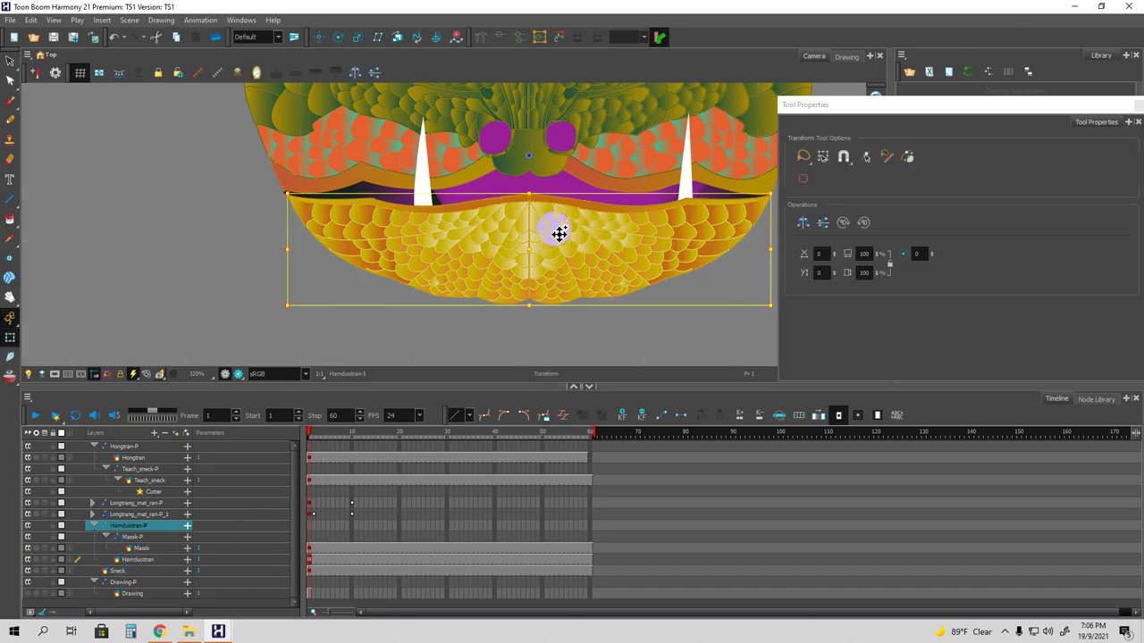
{"action": "left_click", "coordinate": [483, 37]}
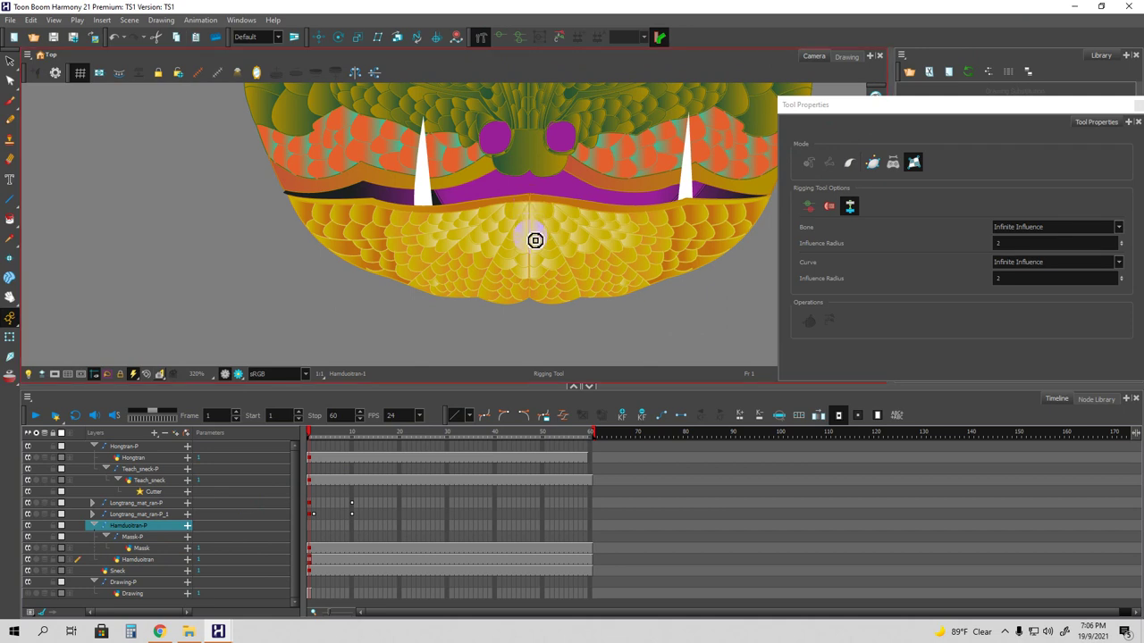
{"action": "left_click", "coordinate": [140, 561]}
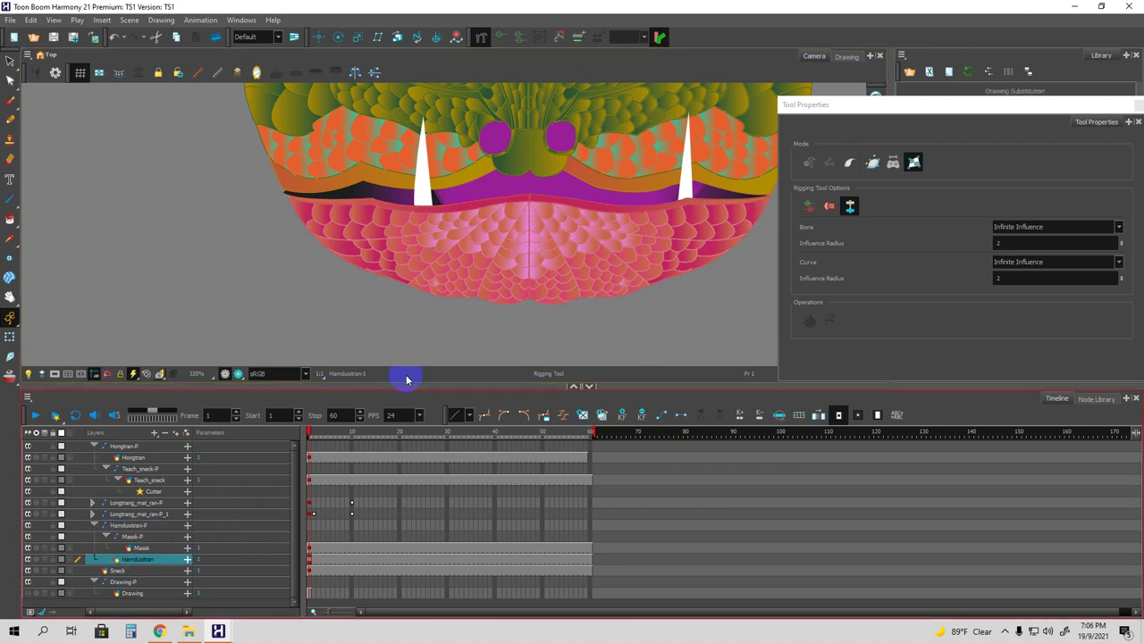
{"action": "left_click", "coordinate": [531, 205]}
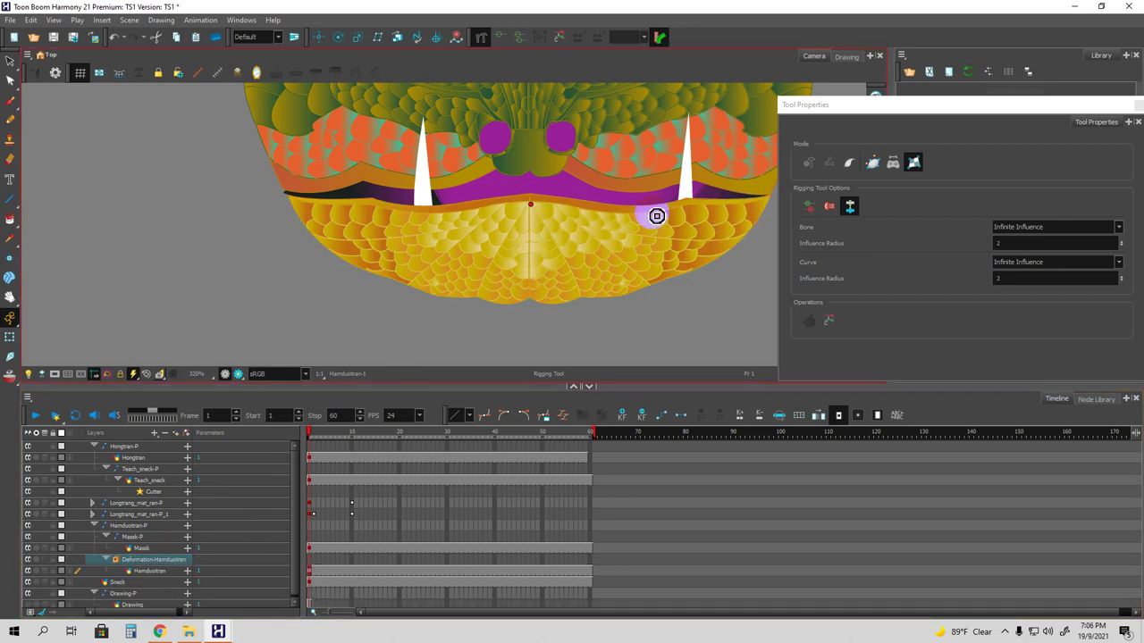
{"action": "left_click", "coordinate": [765, 202]}
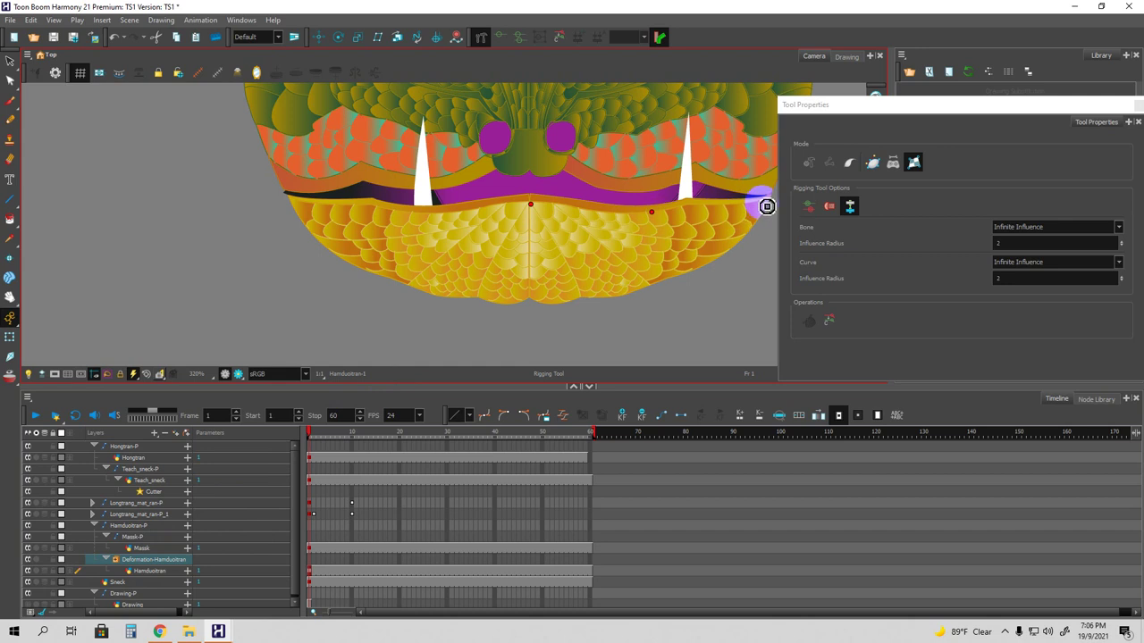
{"action": "left_click", "coordinate": [670, 273]}
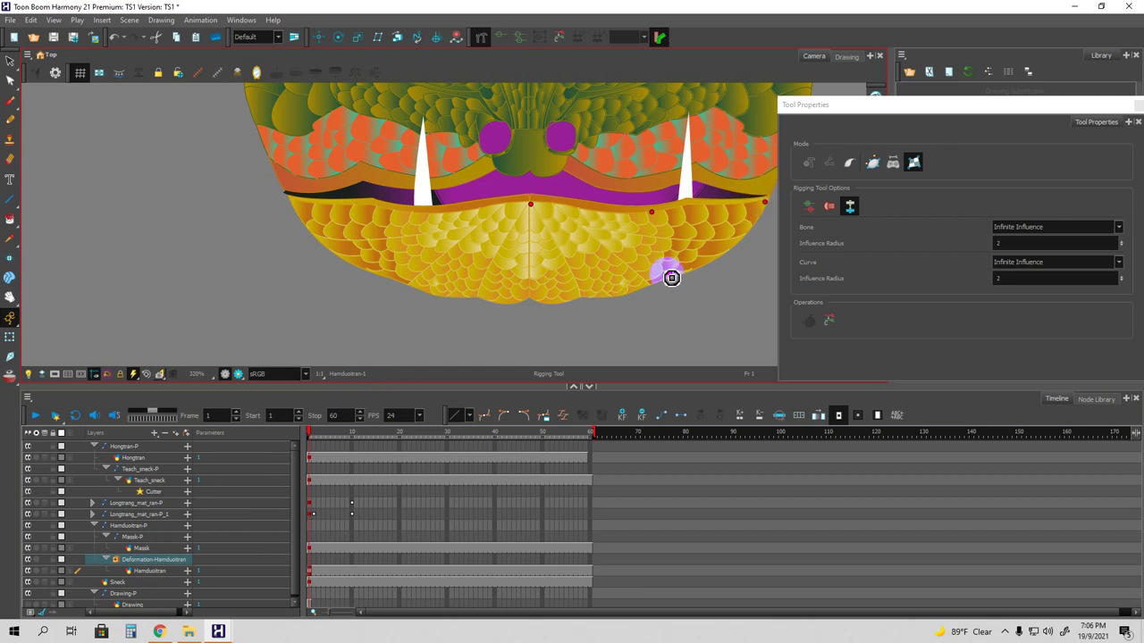
{"action": "left_click", "coordinate": [531, 295]}
{"action": "left_click", "coordinate": [405, 280]}
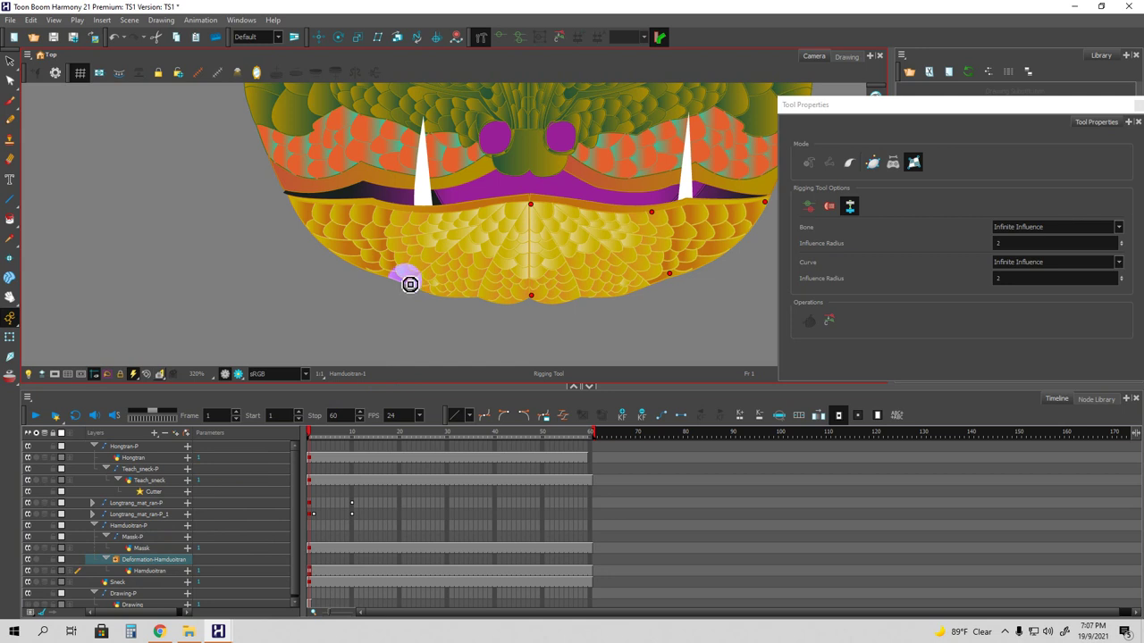
{"action": "left_click", "coordinate": [295, 201]}
{"action": "left_click", "coordinate": [435, 217]}
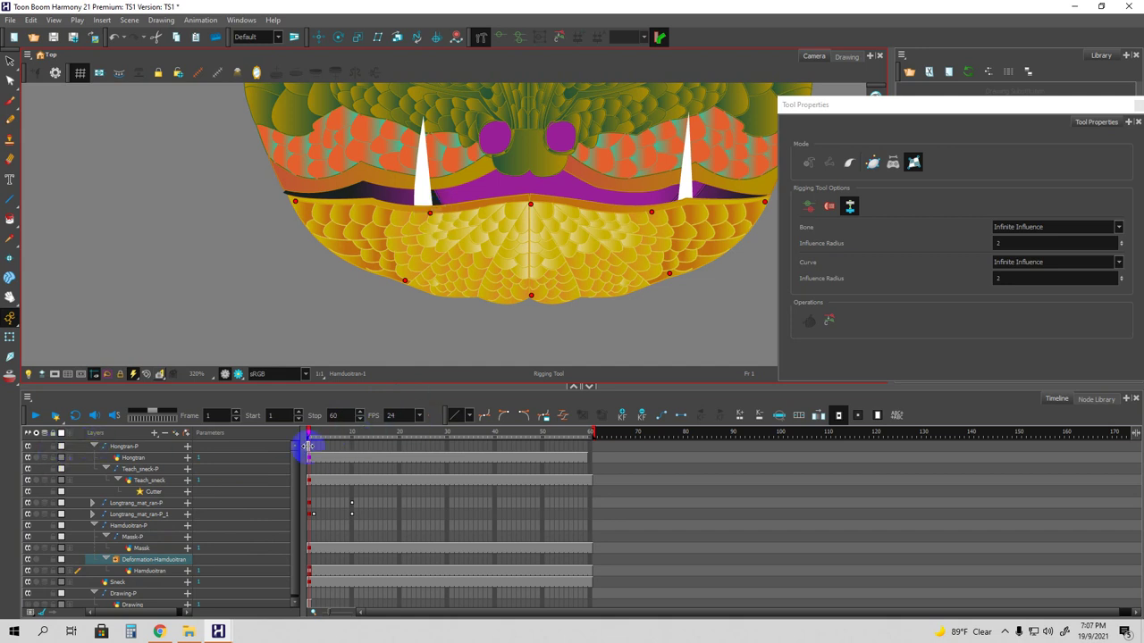
At frame 10, lower the centre lip deformation point to open the mouth, and nudge the neighbouring lip and chin points.
{"action": "left_click_drag", "start_coordinate": [311, 436], "coordinate": [352, 434]}
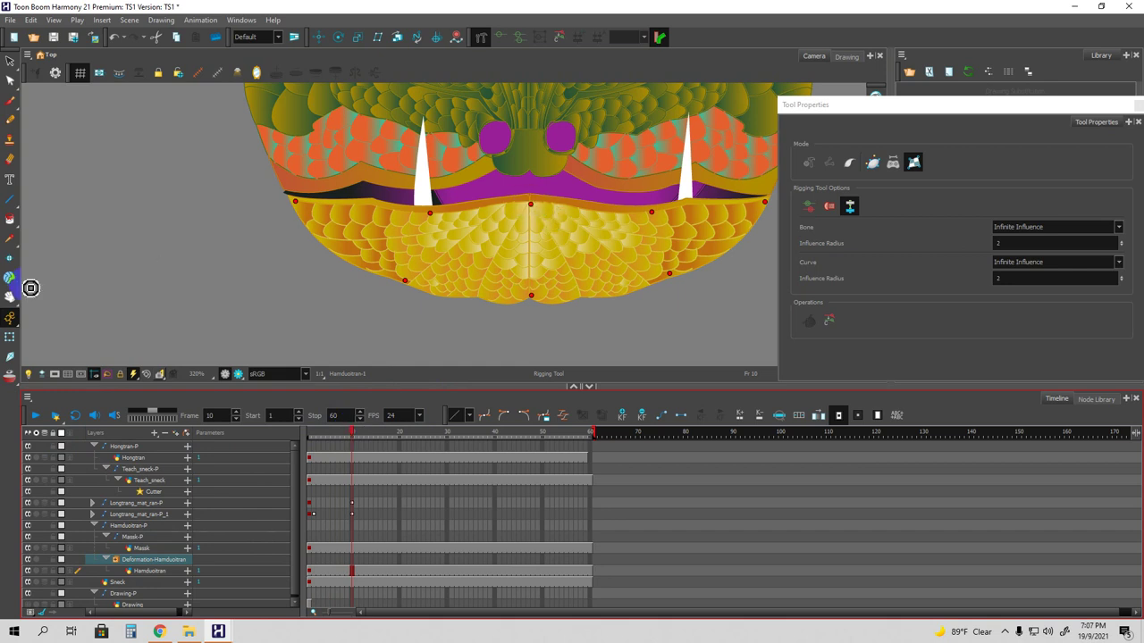
{"action": "left_click", "coordinate": [9, 337]}
{"action": "left_click", "coordinate": [533, 211]}
{"action": "left_click_drag", "start_coordinate": [534, 210], "coordinate": [526, 247]}
{"action": "mouse_move", "coordinate": [431, 215]}
{"action": "left_mouse_down"}
{"action": "mouse_move", "coordinate": [429, 235]}
{"action": "mouse_move", "coordinate": [431, 214]}
{"action": "left_mouse_up"}
{"action": "left_click", "coordinate": [654, 218]}
{"action": "left_click_drag", "start_coordinate": [537, 235], "coordinate": [537, 234]}
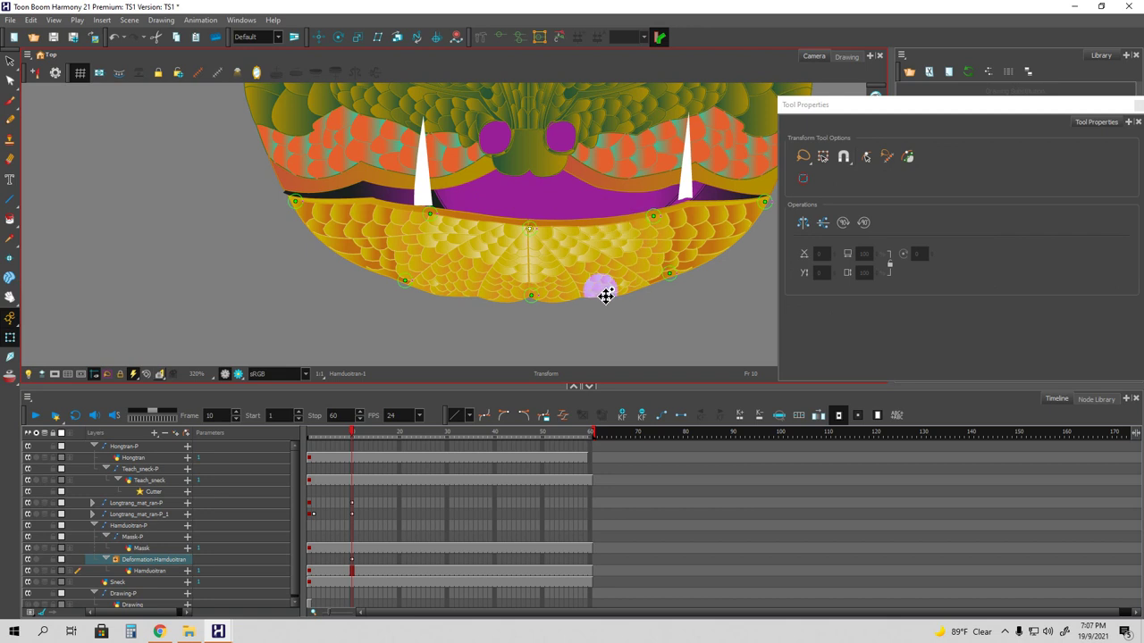
{"action": "left_click", "coordinate": [409, 283]}
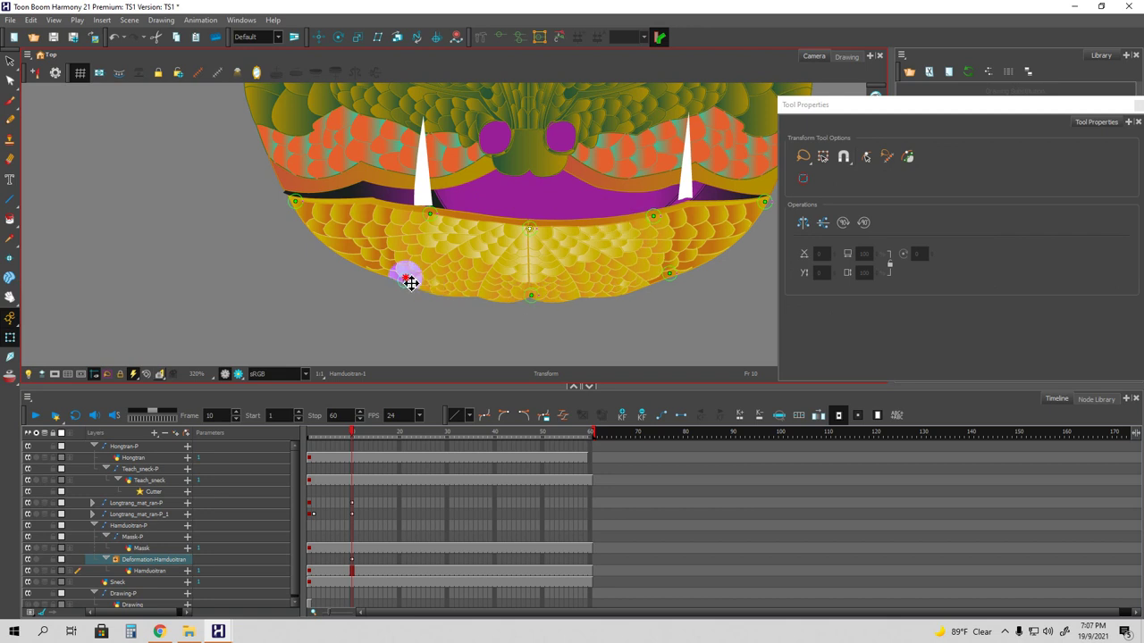
{"action": "left_click_drag", "start_coordinate": [410, 282], "coordinate": [407, 276]}
At frame 25, reposition the centre and both side lip deformation points so the lower lip sags with the mouth open.
{"action": "left_click", "coordinate": [350, 434]}
{"action": "left_click_drag", "start_coordinate": [350, 434], "coordinate": [424, 435]}
{"action": "left_click_drag", "start_coordinate": [535, 234], "coordinate": [533, 213]}
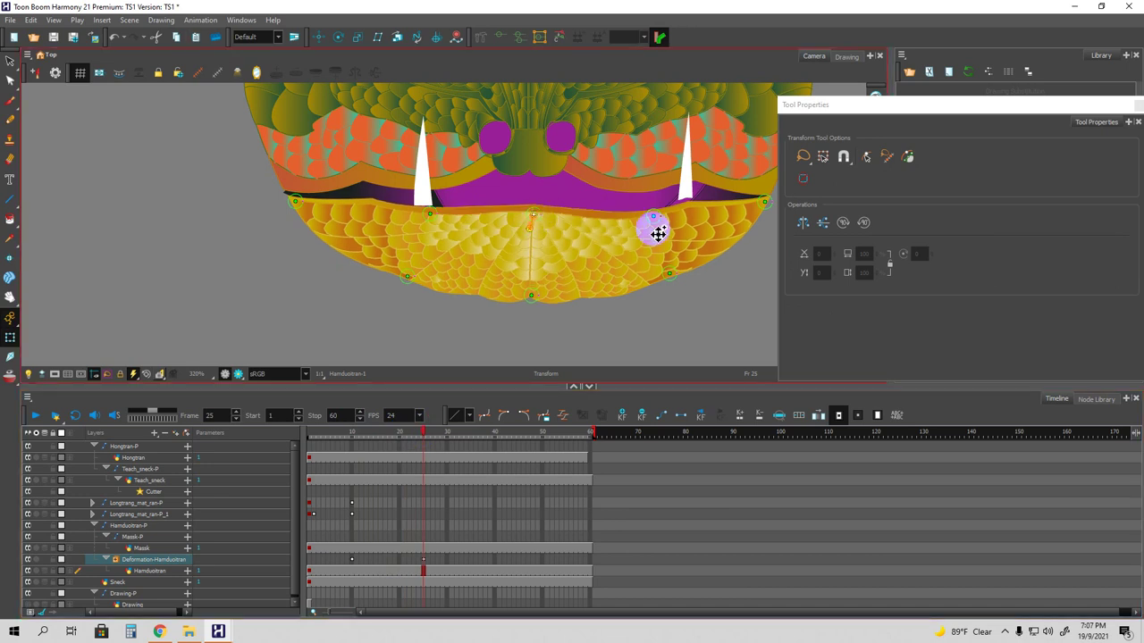
{"action": "left_click_drag", "start_coordinate": [653, 217], "coordinate": [652, 212]}
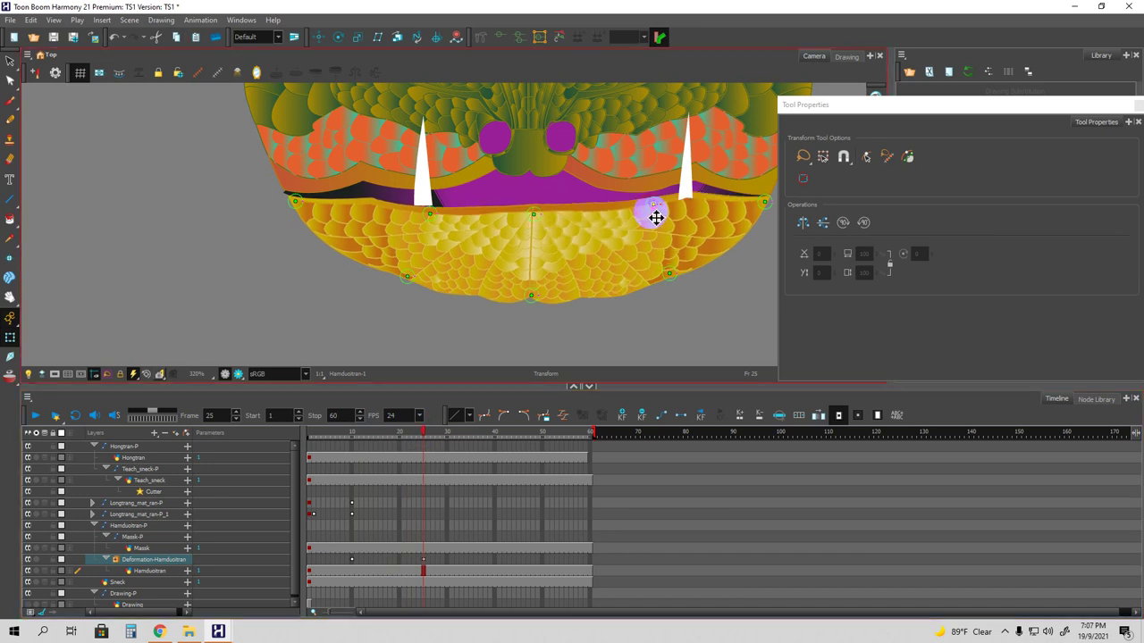
{"action": "left_click_drag", "start_coordinate": [660, 209], "coordinate": [659, 215]}
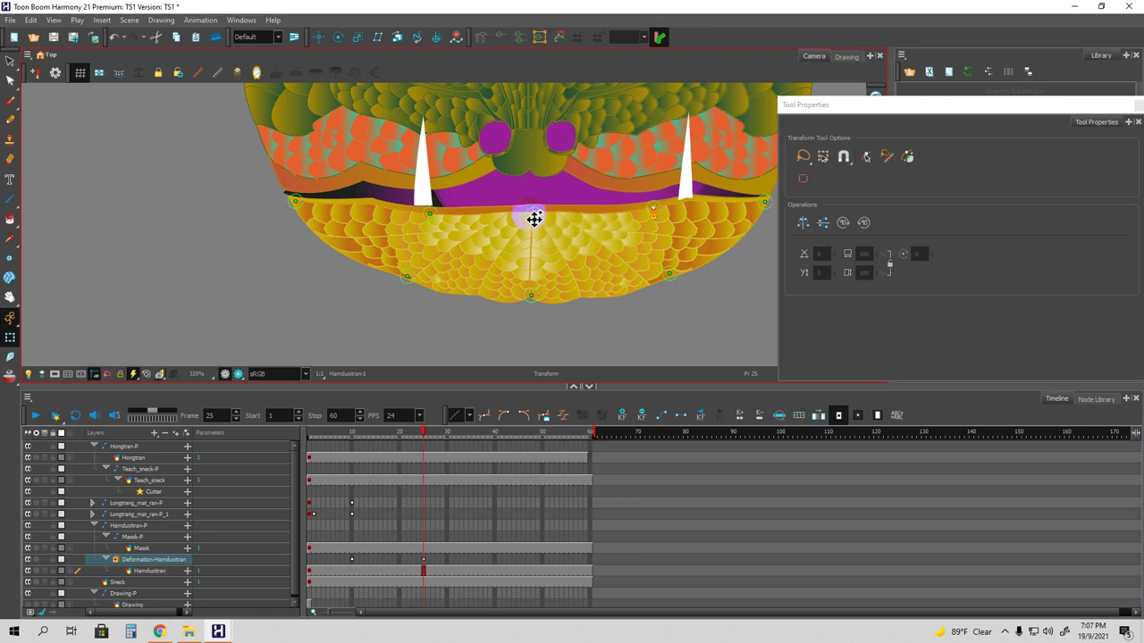
{"action": "left_click_drag", "start_coordinate": [538, 216], "coordinate": [535, 208]}
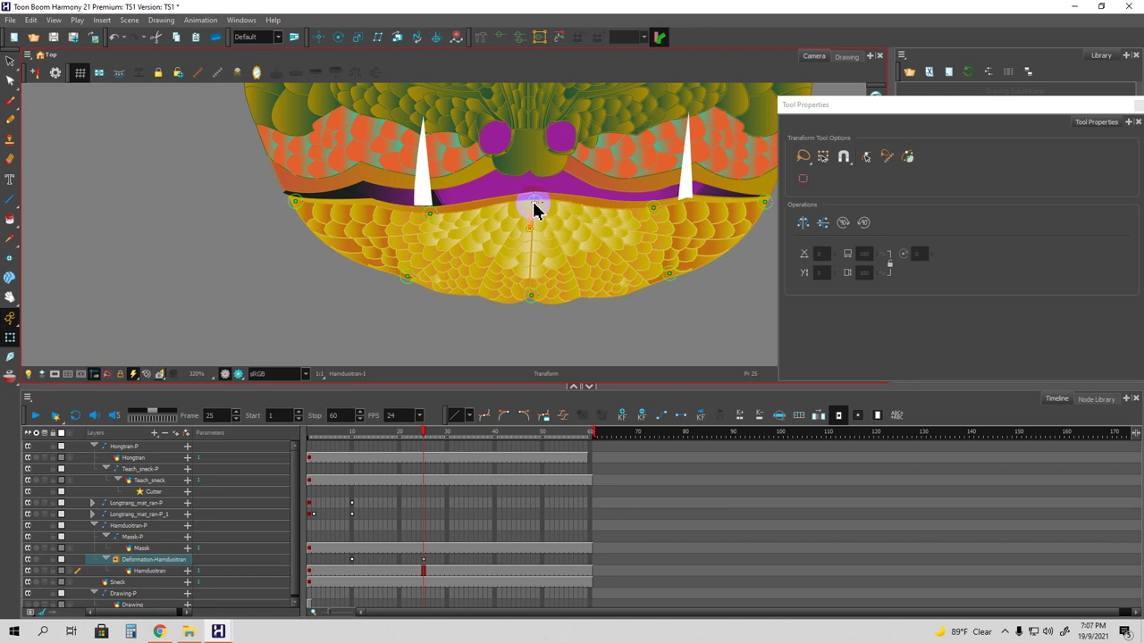
{"action": "mouse_move", "coordinate": [430, 214]}
{"action": "left_mouse_down"}
{"action": "mouse_move", "coordinate": [429, 201]}
{"action": "mouse_move", "coordinate": [434, 220]}
{"action": "left_mouse_up"}
{"action": "left_click_drag", "start_coordinate": [540, 216], "coordinate": [538, 225]}
{"action": "left_click_drag", "start_coordinate": [657, 221], "coordinate": [660, 223]}
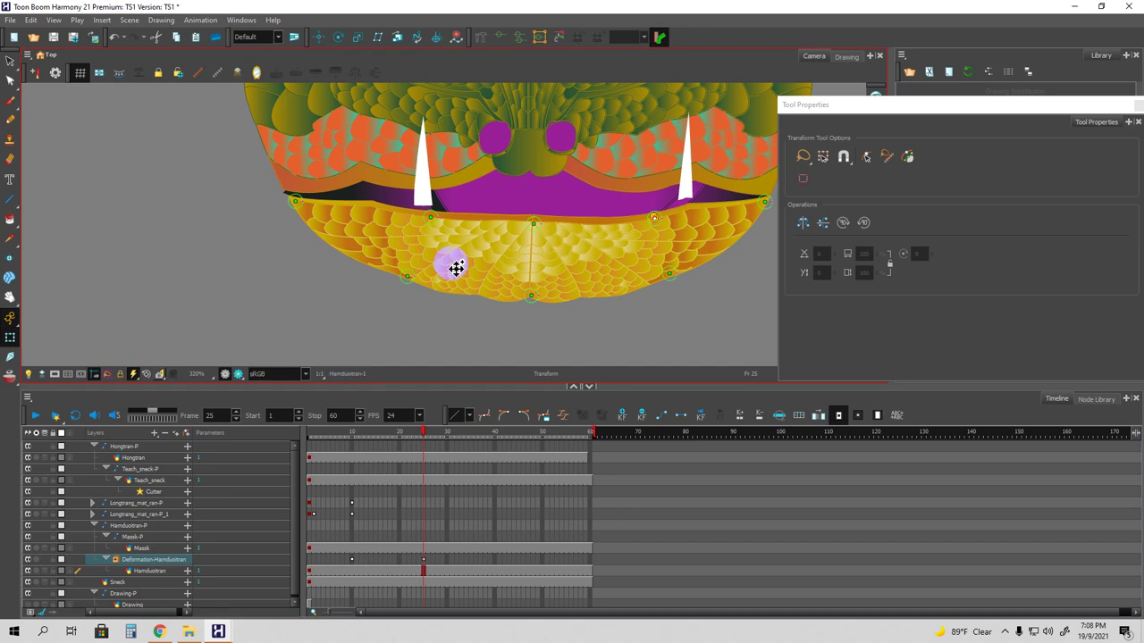
{"action": "double_click", "coordinate": [275, 414]}
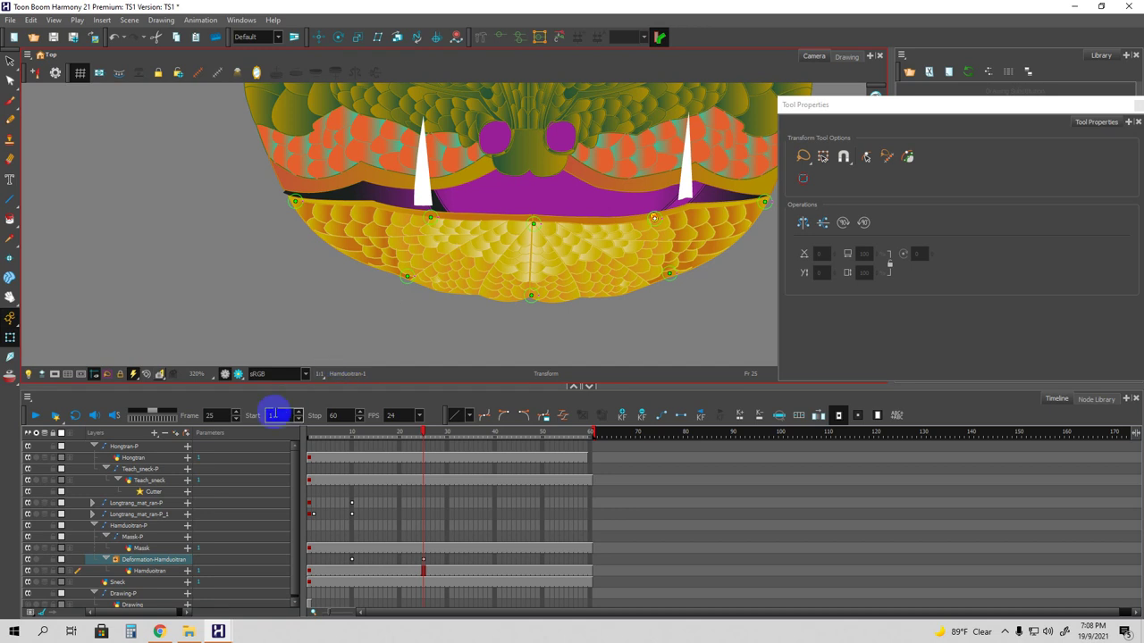
{"action": "left_click", "coordinate": [474, 276]}
{"action": "left_click", "coordinate": [455, 230]}
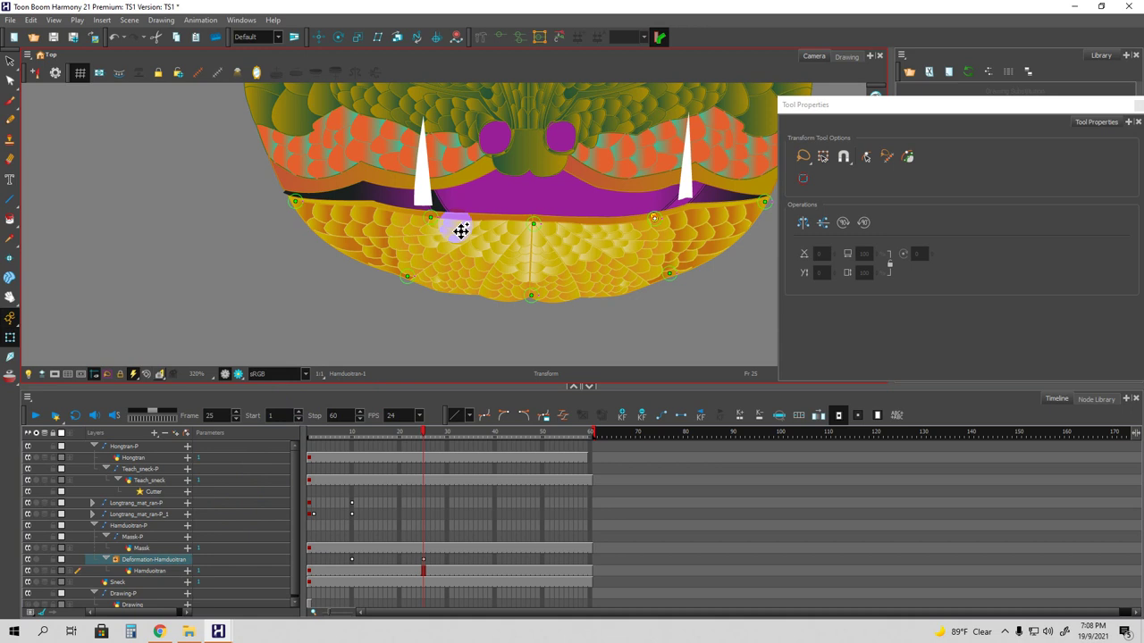
{"action": "left_click", "coordinate": [139, 548]}
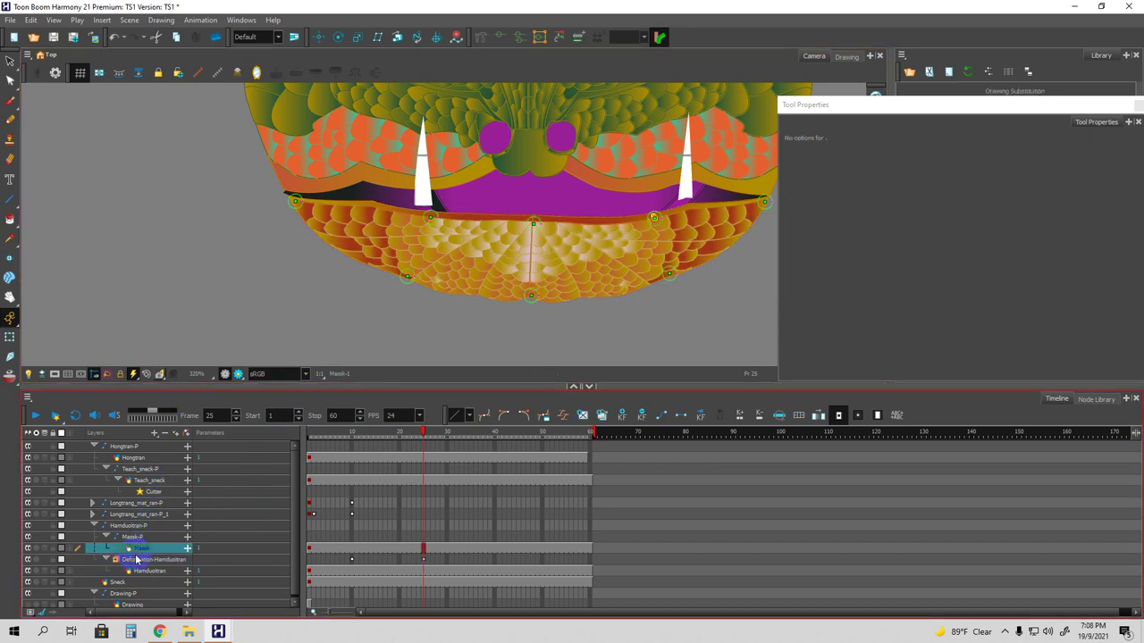
{"action": "left_click_drag", "start_coordinate": [139, 553], "coordinate": [430, 300]}
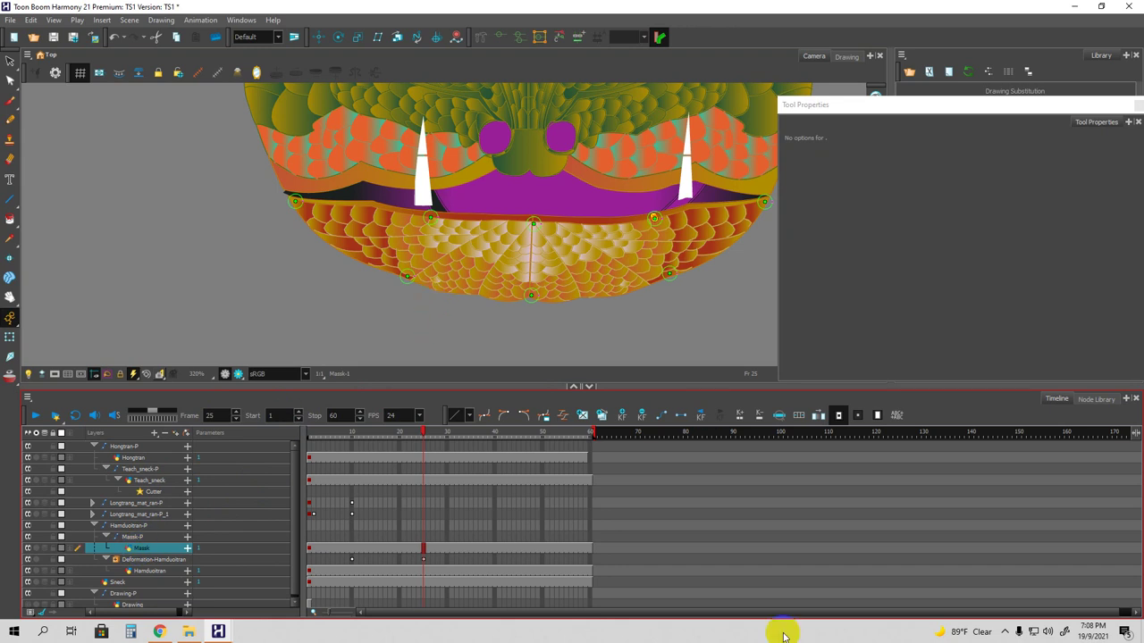
{"action": "left_click", "coordinate": [1003, 634]}
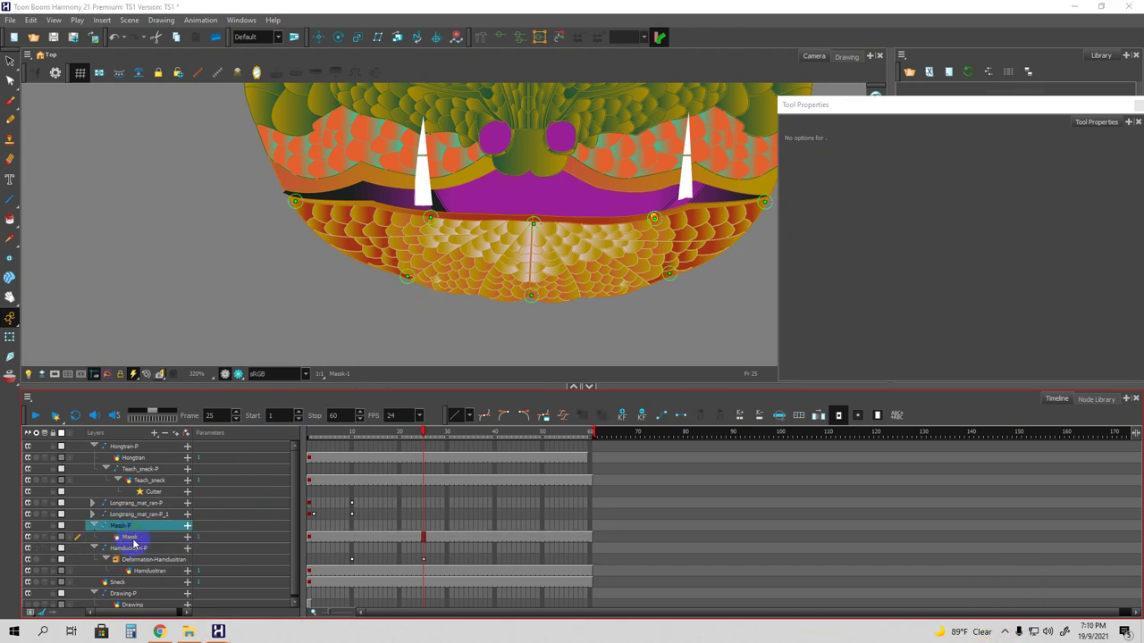
Insert a Kinematic Output above the Massk-P peg.
{"action": "right_click", "coordinate": [134, 542]}
{"action": "left_click", "coordinate": [124, 529]}
{"action": "right_click", "coordinate": [124, 529]}
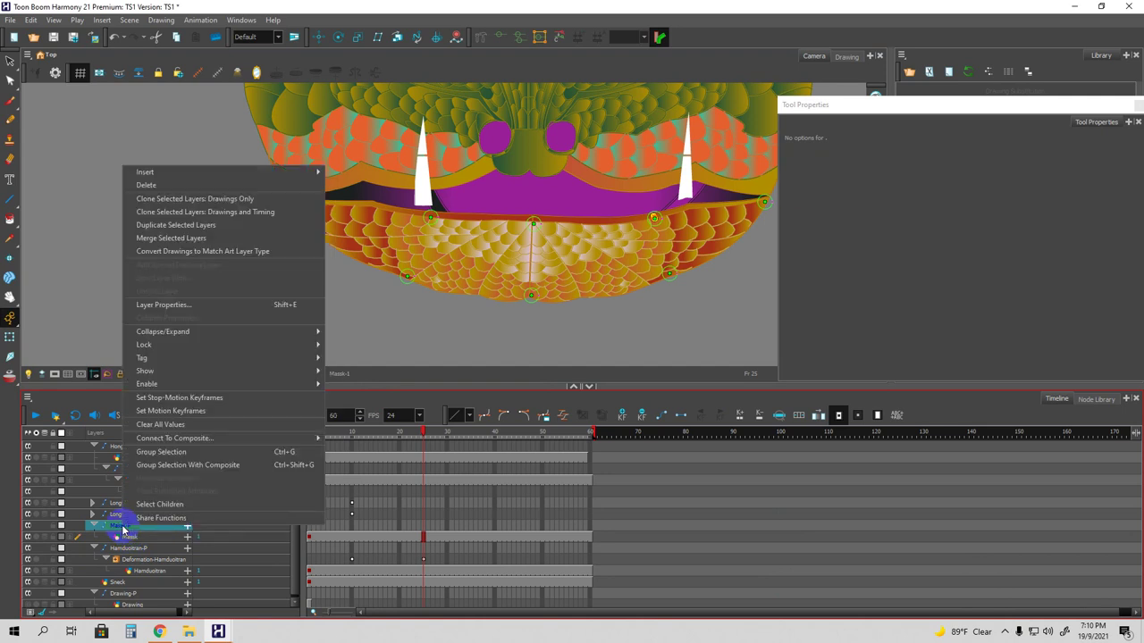
{"action": "mouse_move", "coordinate": [203, 171]}
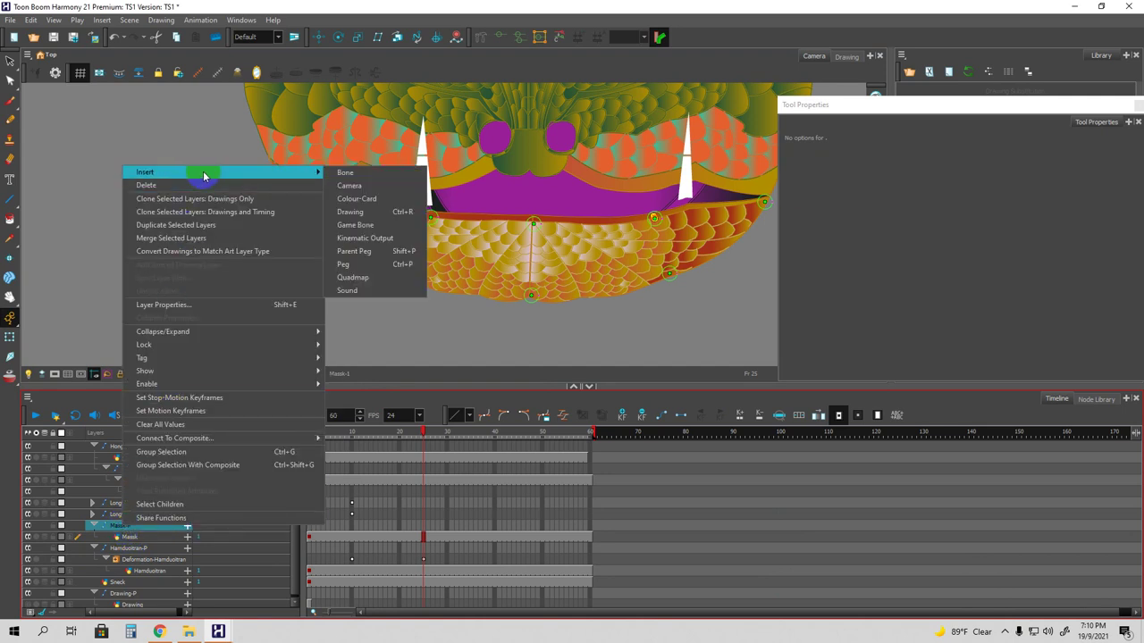
{"action": "left_click", "coordinate": [358, 239]}
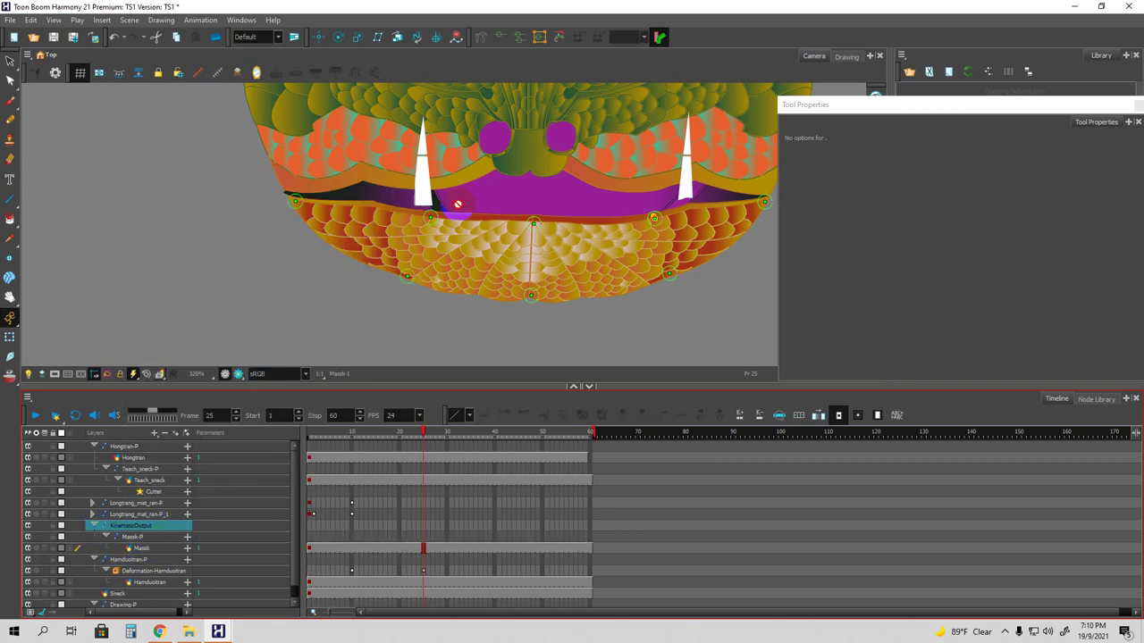
In the Node View, connect Deformation-Hamduoitran to the Kinematic Output above Massk-P, tidy the nodes, and put the view away.
{"action": "left_click", "coordinate": [242, 22]}
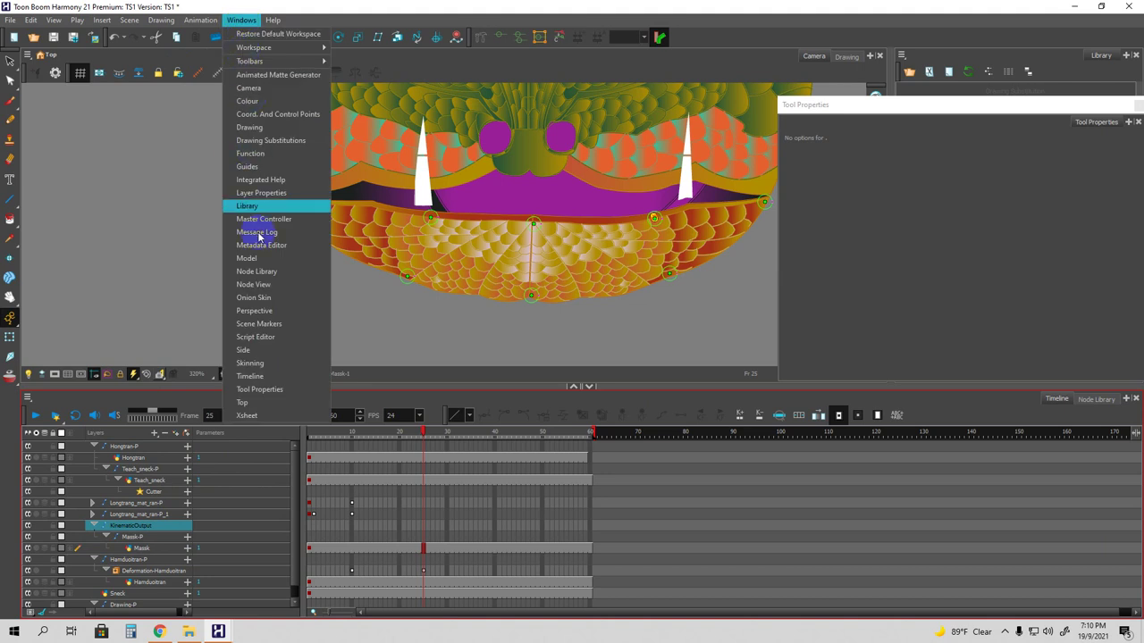
{"action": "left_click", "coordinate": [262, 284]}
{"action": "left_click", "coordinate": [820, 169]}
{"action": "left_click_drag", "start_coordinate": [614, 170], "coordinate": [483, 150]}
{"action": "left_click_drag", "start_coordinate": [507, 105], "coordinate": [481, 86]}
{"action": "left_click_drag", "start_coordinate": [500, 152], "coordinate": [517, 133]}
{"action": "left_click", "coordinate": [1073, 7]}
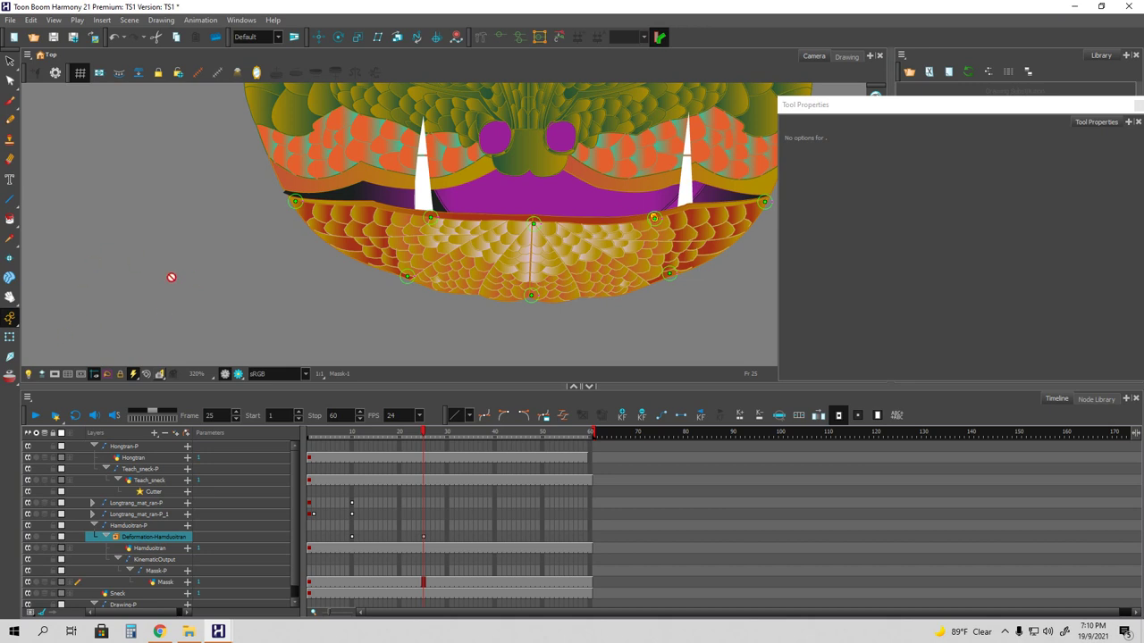
At frame 19, raise the centre and both side lip deformation points so the mouth nearly closes.
{"action": "left_click", "coordinate": [10, 339]}
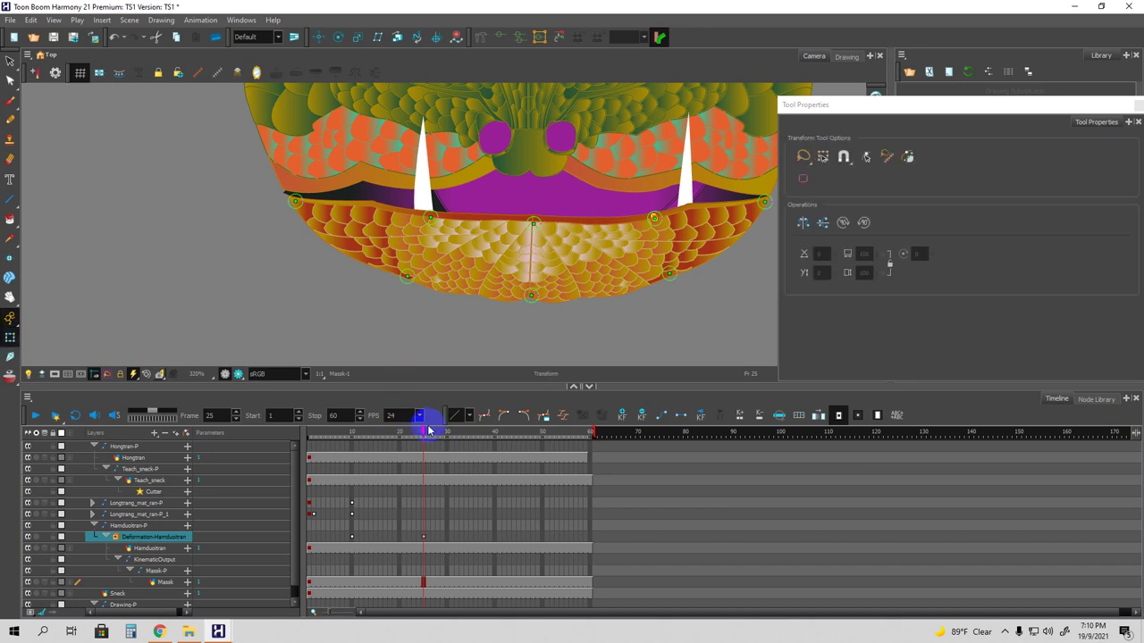
{"action": "mouse_move", "coordinate": [414, 435]}
{"action": "left_mouse_down"}
{"action": "mouse_move", "coordinate": [304, 447]}
{"action": "mouse_move", "coordinate": [396, 447]}
{"action": "left_mouse_up"}
{"action": "left_click", "coordinate": [534, 225]}
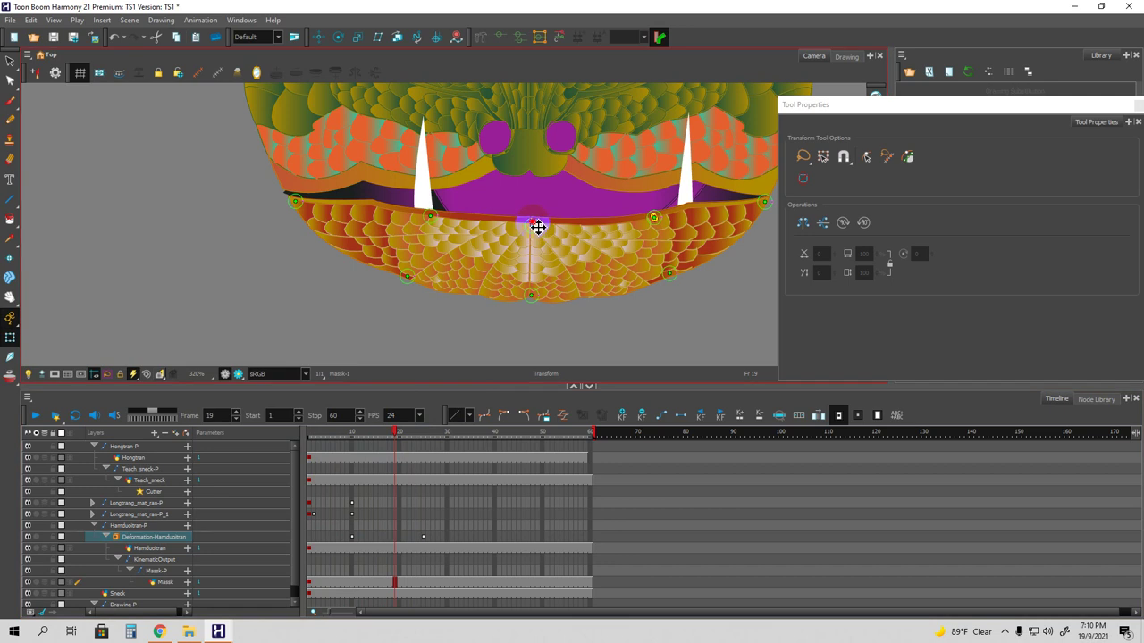
{"action": "left_click_drag", "start_coordinate": [536, 223], "coordinate": [535, 229]}
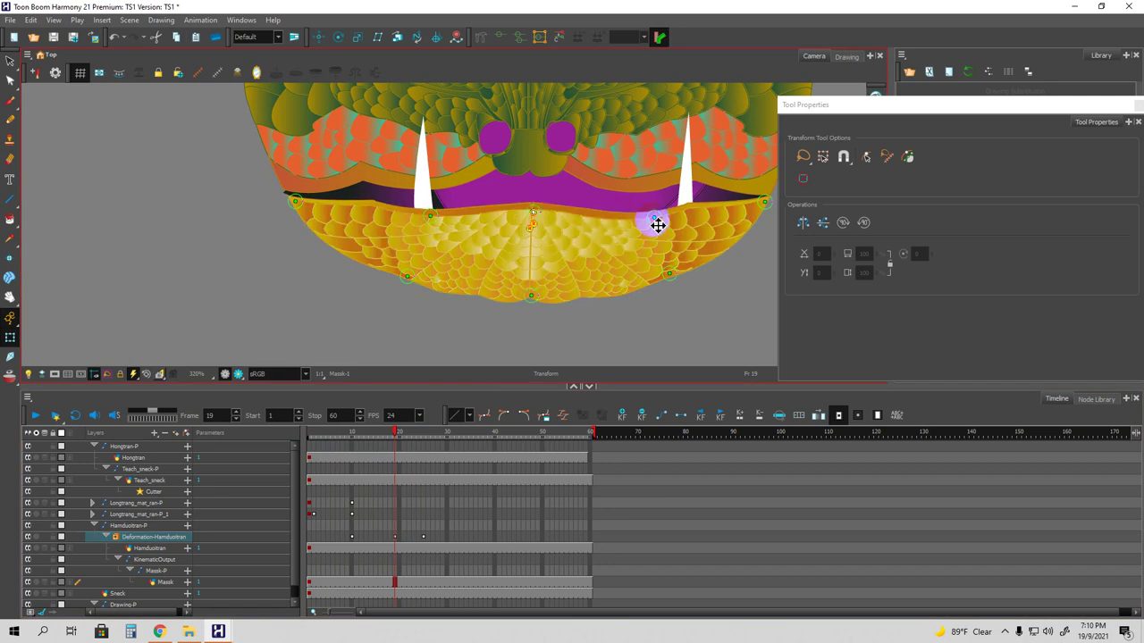
{"action": "left_click_drag", "start_coordinate": [655, 213], "coordinate": [660, 213]}
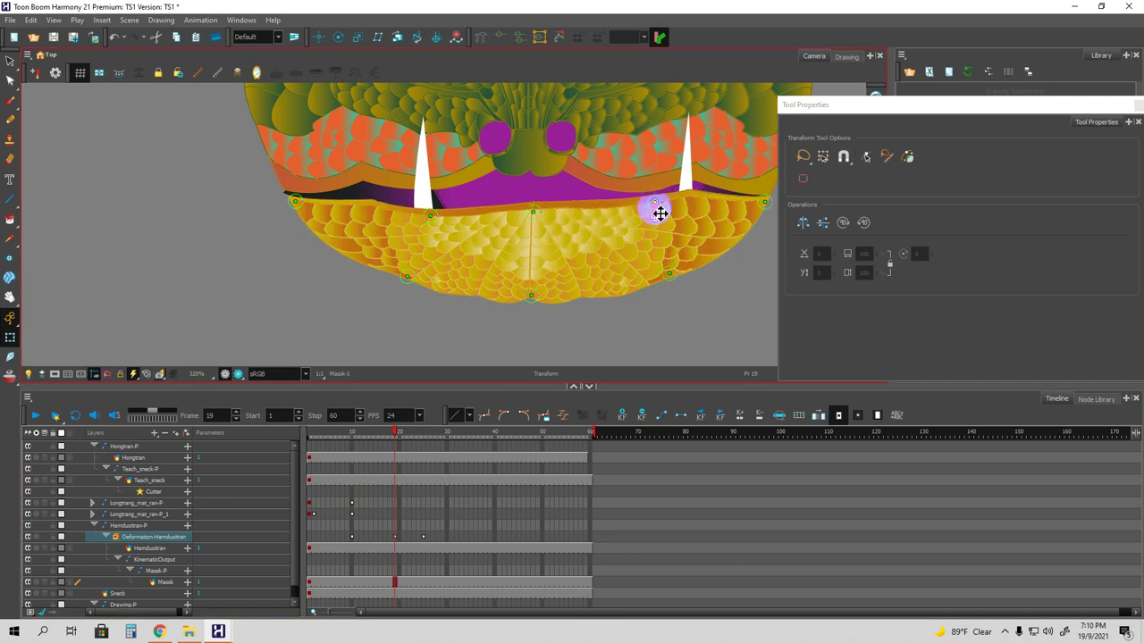
{"action": "left_click", "coordinate": [540, 216]}
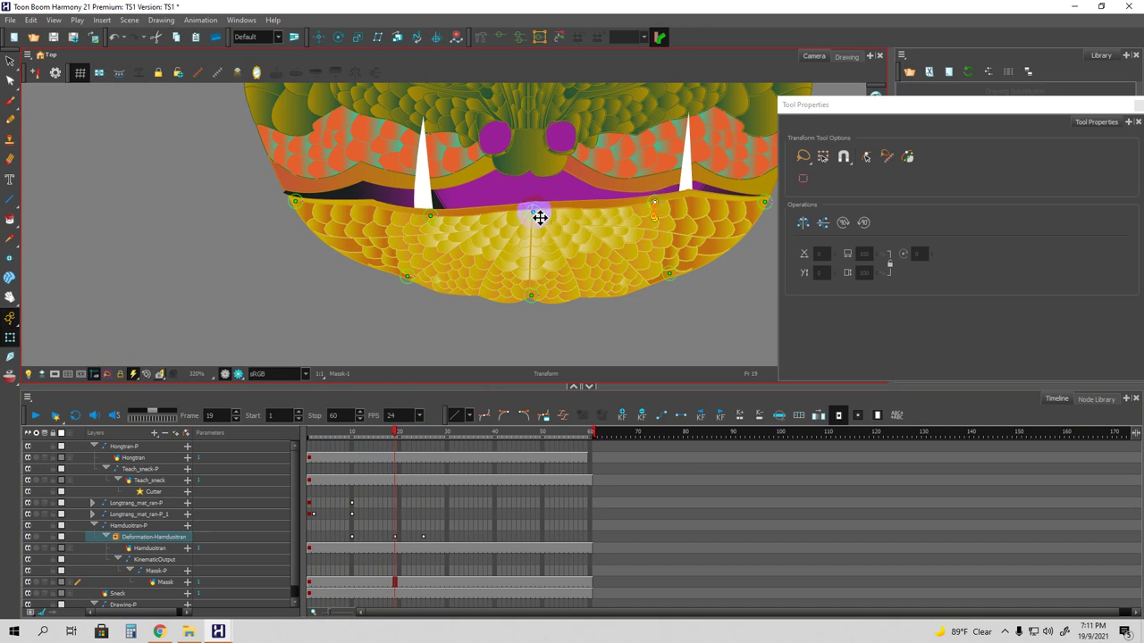
{"action": "left_click_drag", "start_coordinate": [532, 187], "coordinate": [532, 187]}
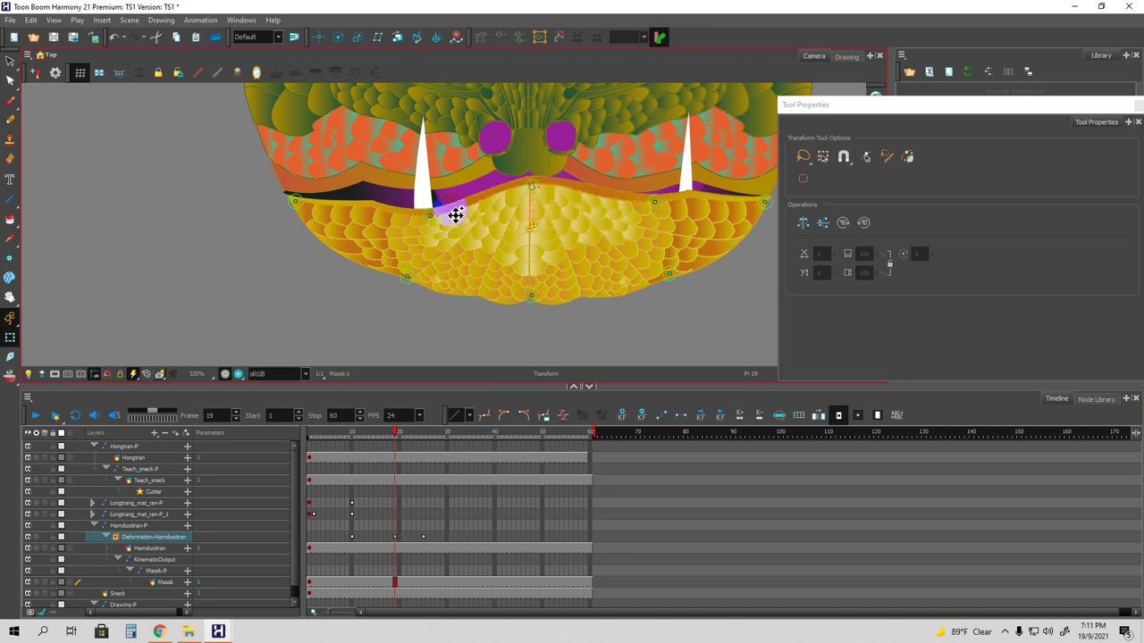
{"action": "left_click_drag", "start_coordinate": [431, 216], "coordinate": [430, 206]}
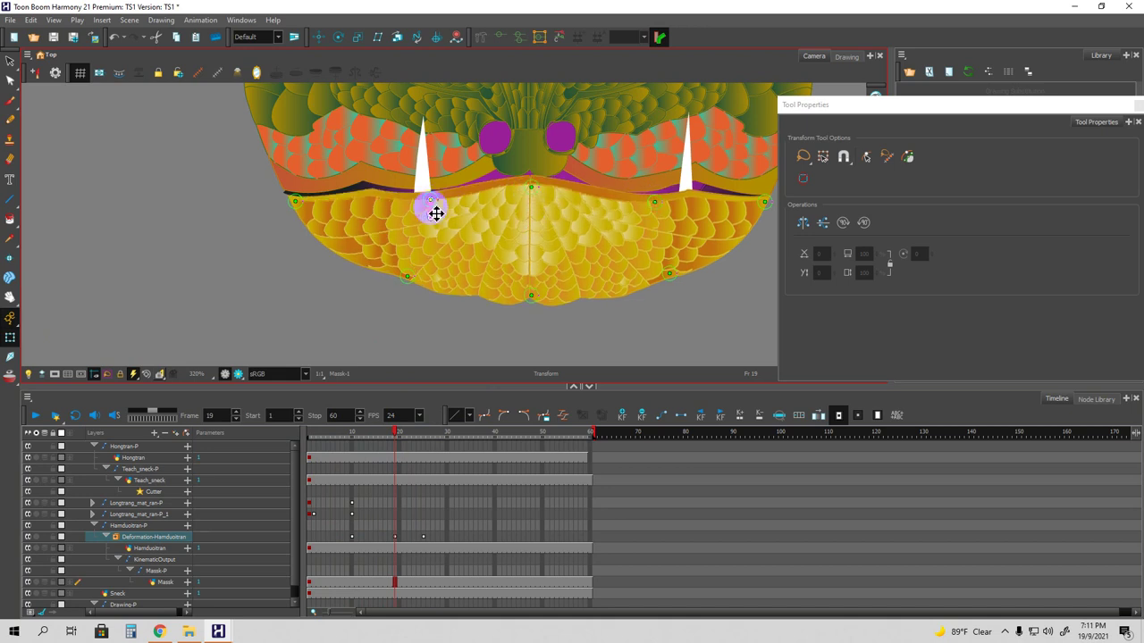
At frame 32, raise the centre and both side lip deformation points to narrow the mouth opening.
{"action": "left_click_drag", "start_coordinate": [396, 432], "coordinate": [455, 441]}
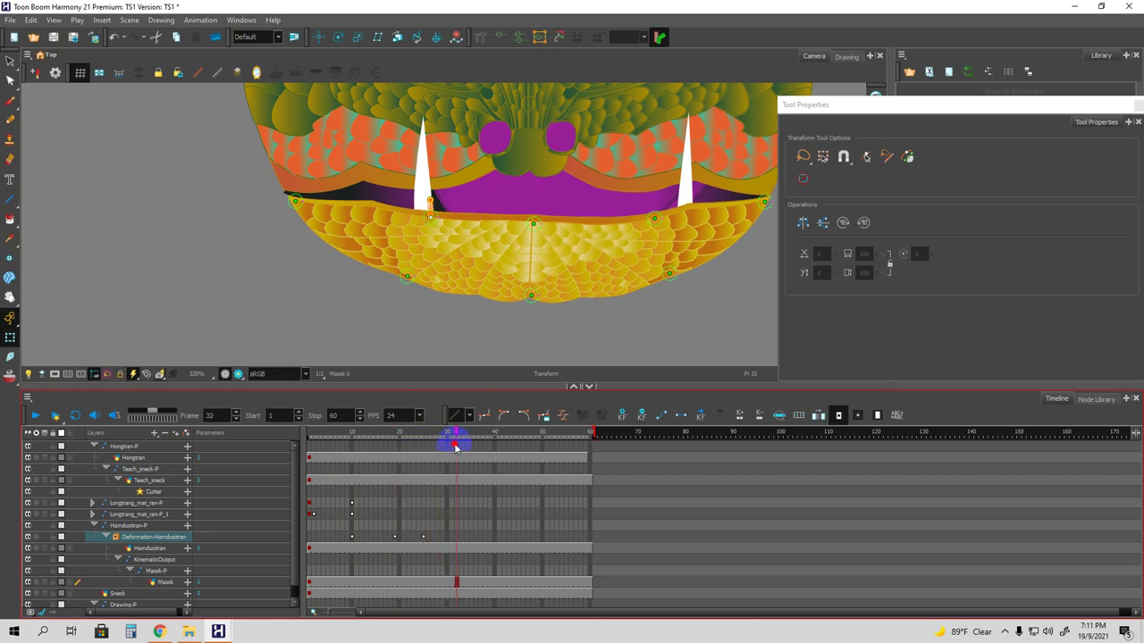
{"action": "left_click", "coordinate": [539, 231]}
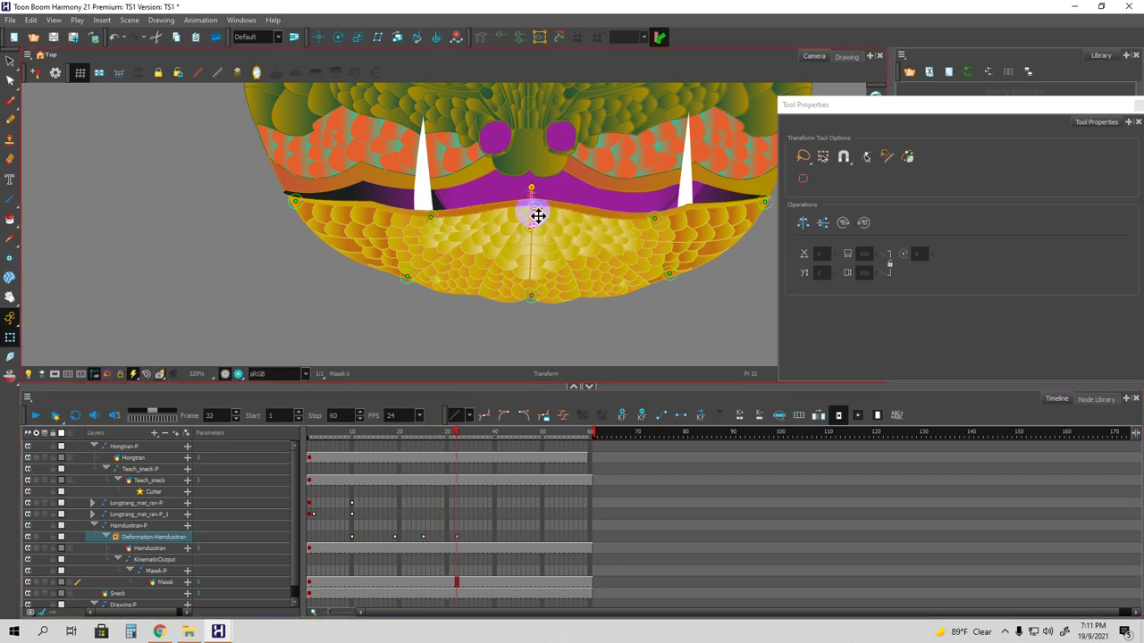
{"action": "left_click", "coordinate": [656, 217]}
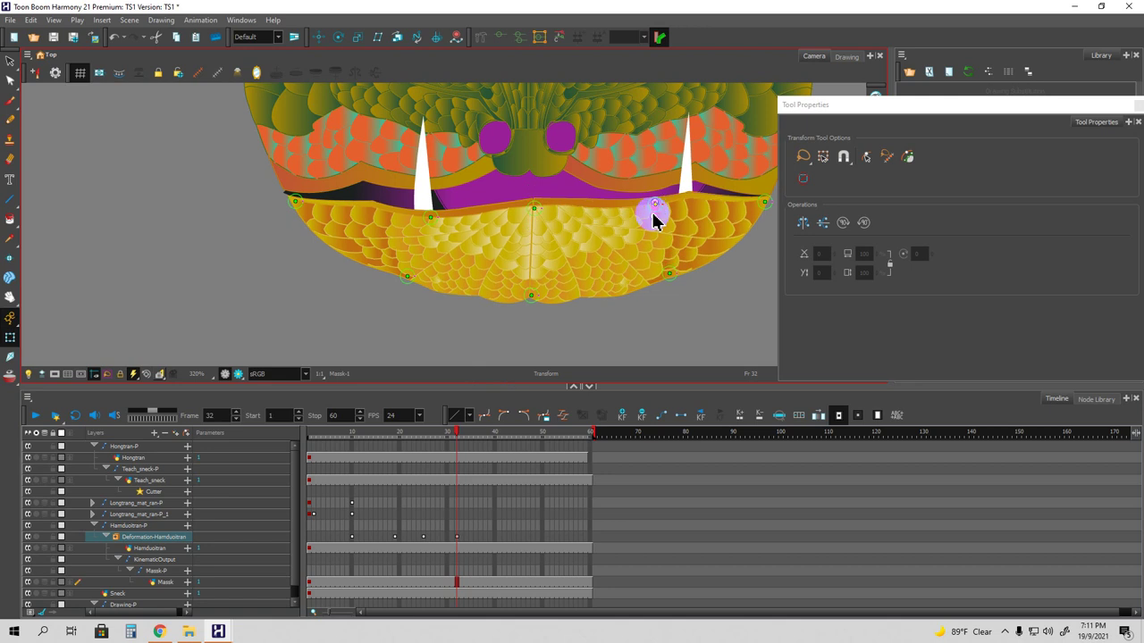
{"action": "left_click", "coordinate": [430, 212]}
{"action": "left_click_drag", "start_coordinate": [430, 213], "coordinate": [430, 203]}
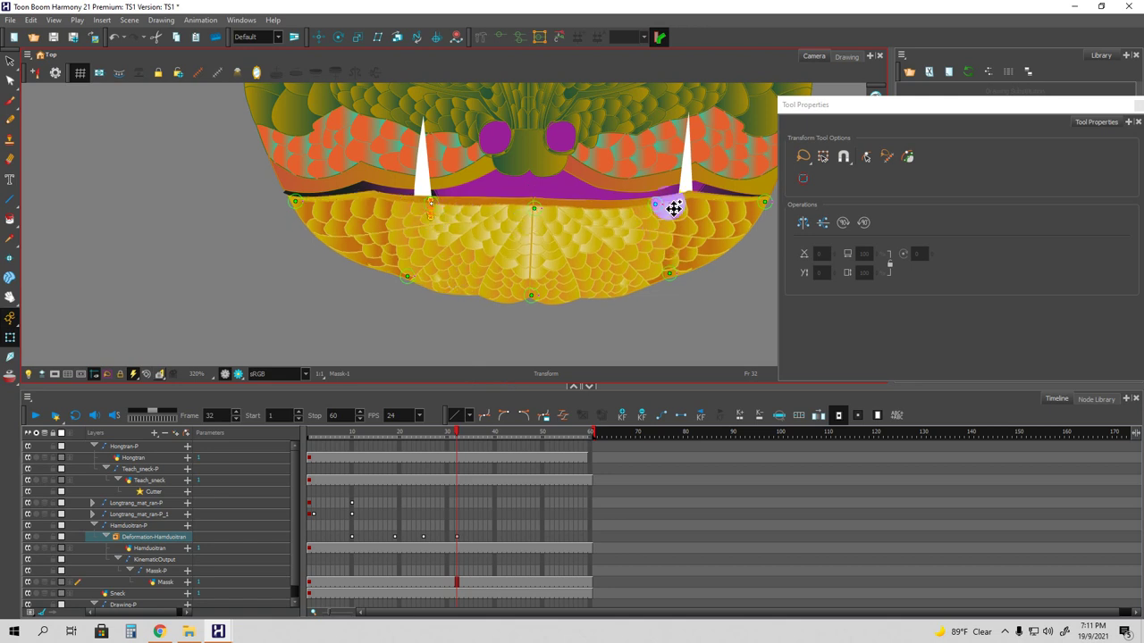
{"action": "left_click_drag", "start_coordinate": [657, 203], "coordinate": [656, 198]}
At frame 45, lower the centre and both side lip deformation points so the lower lip sags in an even curve.
{"action": "left_click_drag", "start_coordinate": [456, 438], "coordinate": [520, 434]}
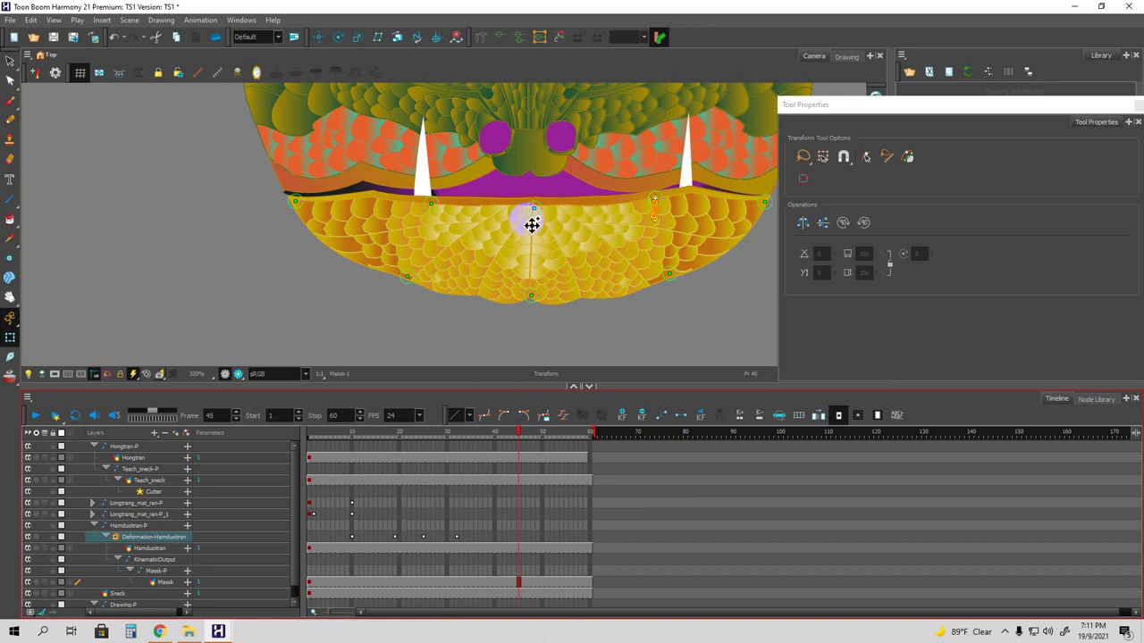
{"action": "left_click_drag", "start_coordinate": [534, 220], "coordinate": [536, 226]}
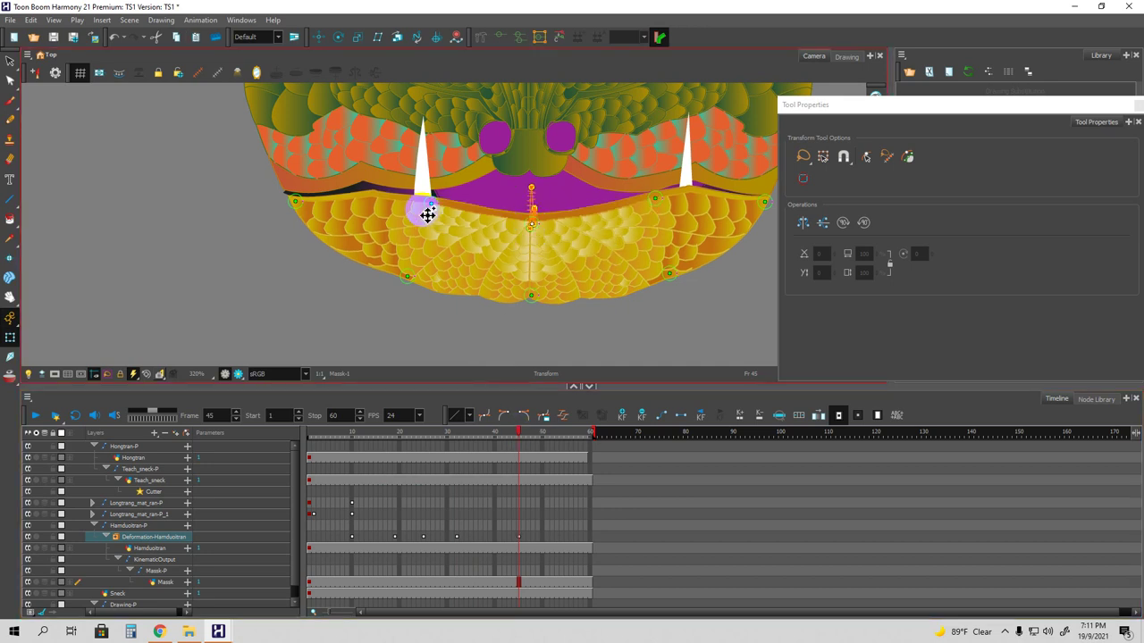
{"action": "left_click", "coordinate": [434, 208]}
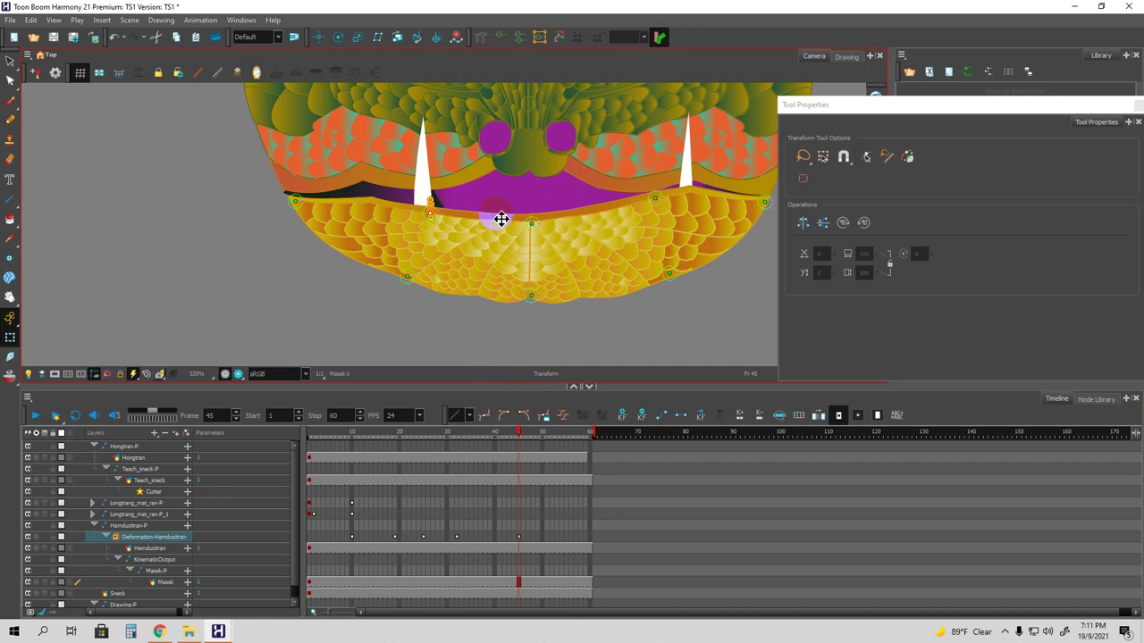
{"action": "left_click", "coordinate": [658, 210]}
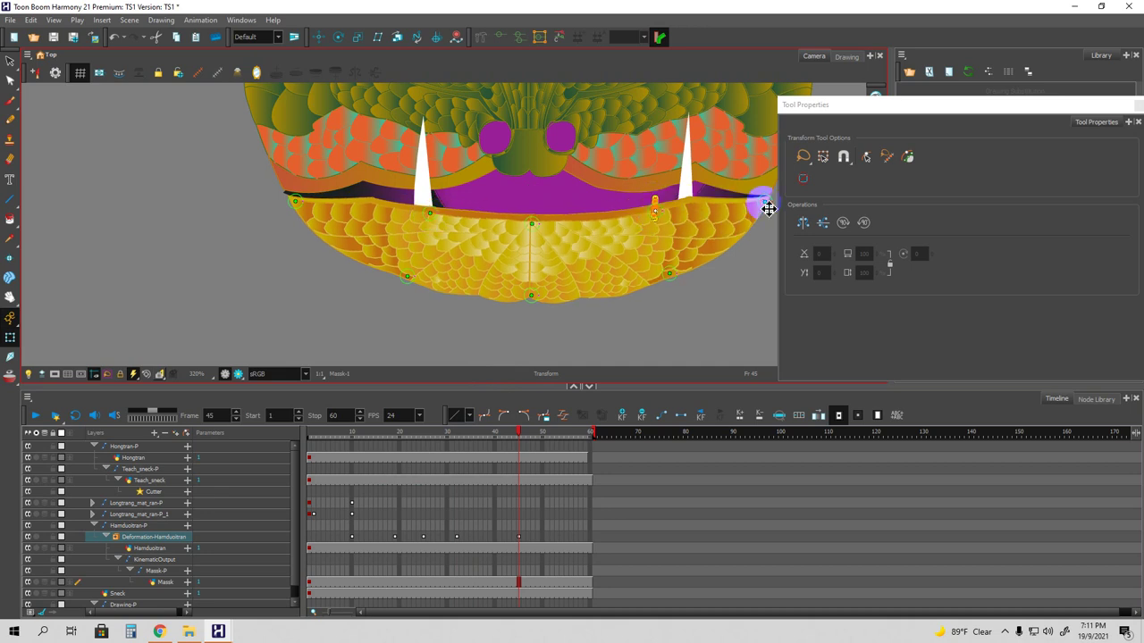
{"action": "left_click", "coordinate": [765, 203]}
At frame 53, pull the centre lip deformation point well down and lower both side points slightly to open the mouth wider.
{"action": "left_click_drag", "start_coordinate": [520, 434], "coordinate": [555, 431]}
{"action": "left_click", "coordinate": [549, 296]}
{"action": "left_click", "coordinate": [557, 434]}
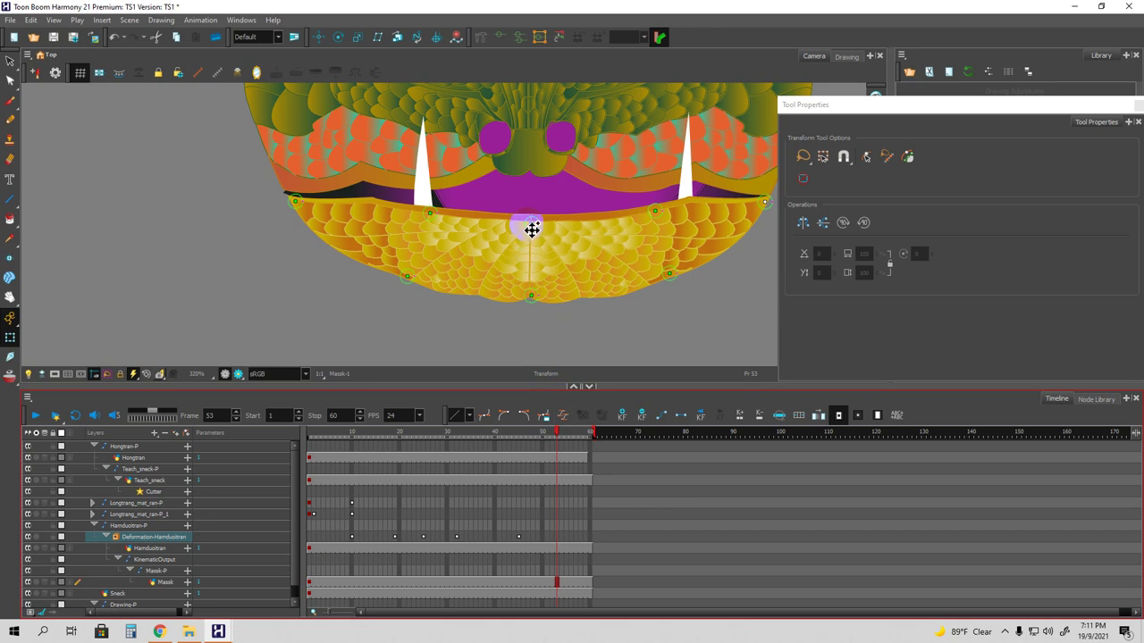
{"action": "left_click", "coordinate": [532, 231]}
{"action": "left_click_drag", "start_coordinate": [536, 235], "coordinate": [534, 250]}
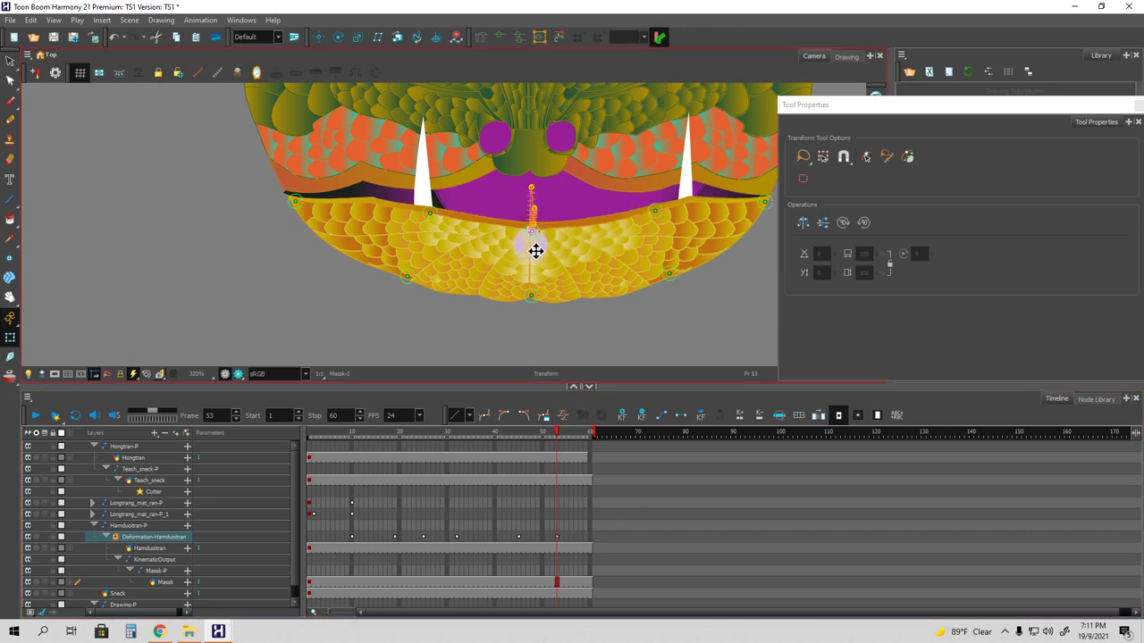
{"action": "left_click", "coordinate": [659, 219]}
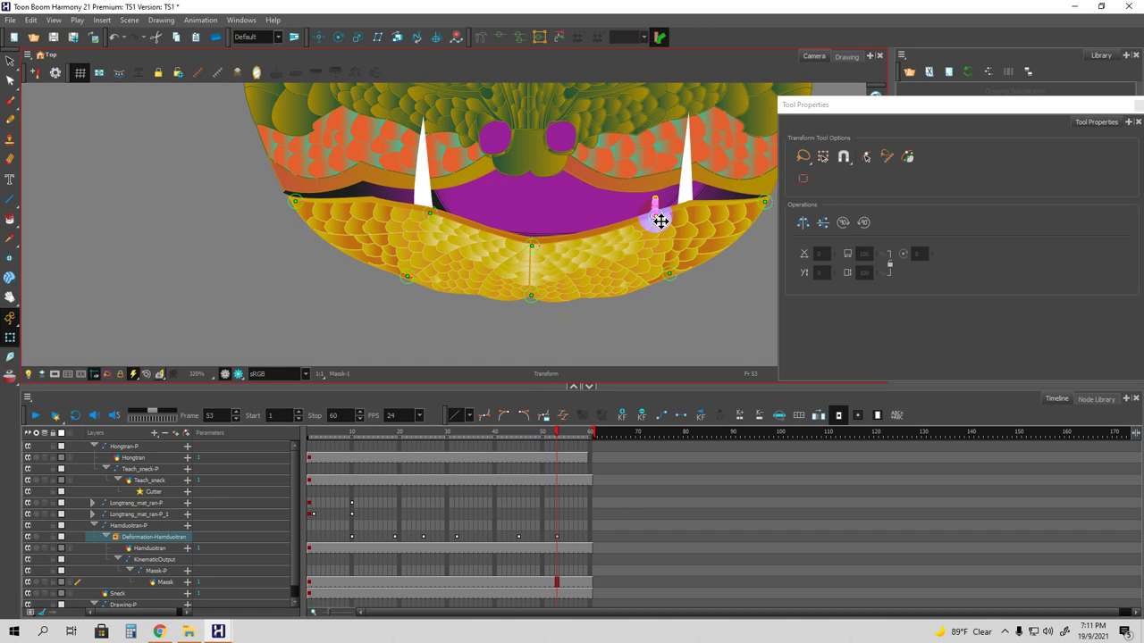
{"action": "left_click", "coordinate": [433, 226]}
Check the motion between frames 44 and 53, fine-tune the centre lip deformation point at frame 53, and clear the selection.
{"action": "left_click", "coordinate": [548, 435]}
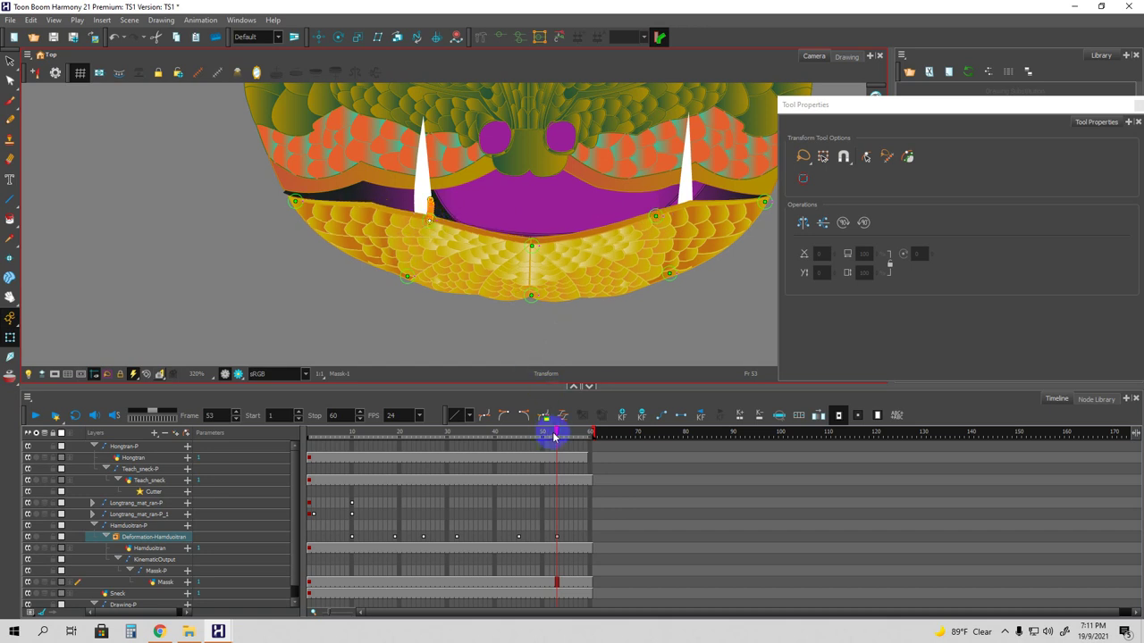
{"action": "left_click_drag", "start_coordinate": [540, 435], "coordinate": [514, 445]}
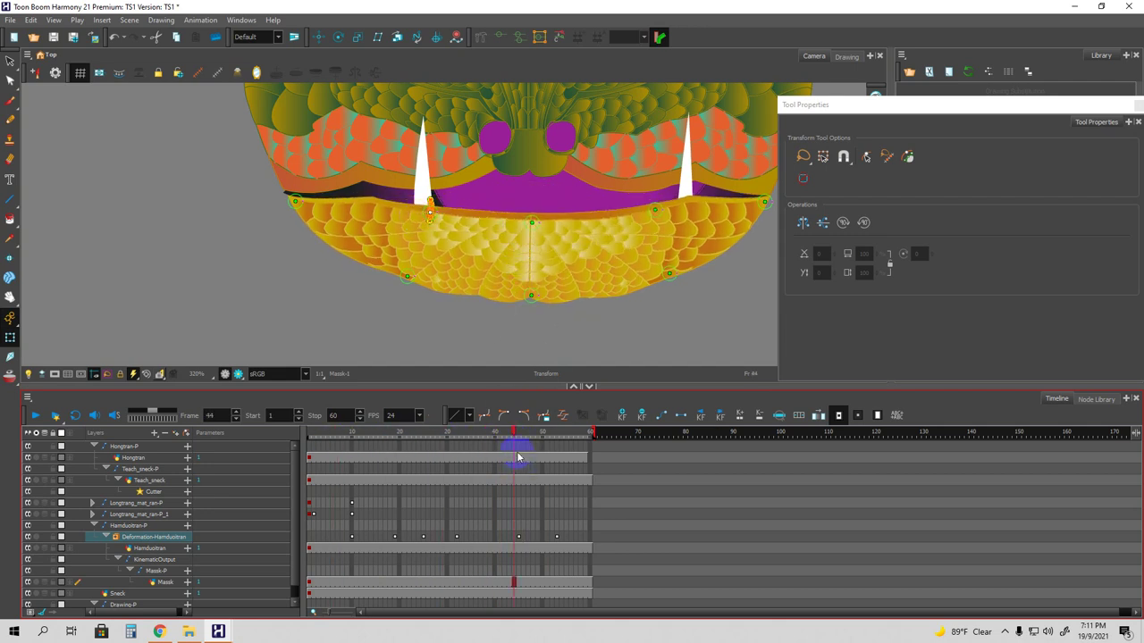
{"action": "left_click_drag", "start_coordinate": [514, 436], "coordinate": [558, 438]}
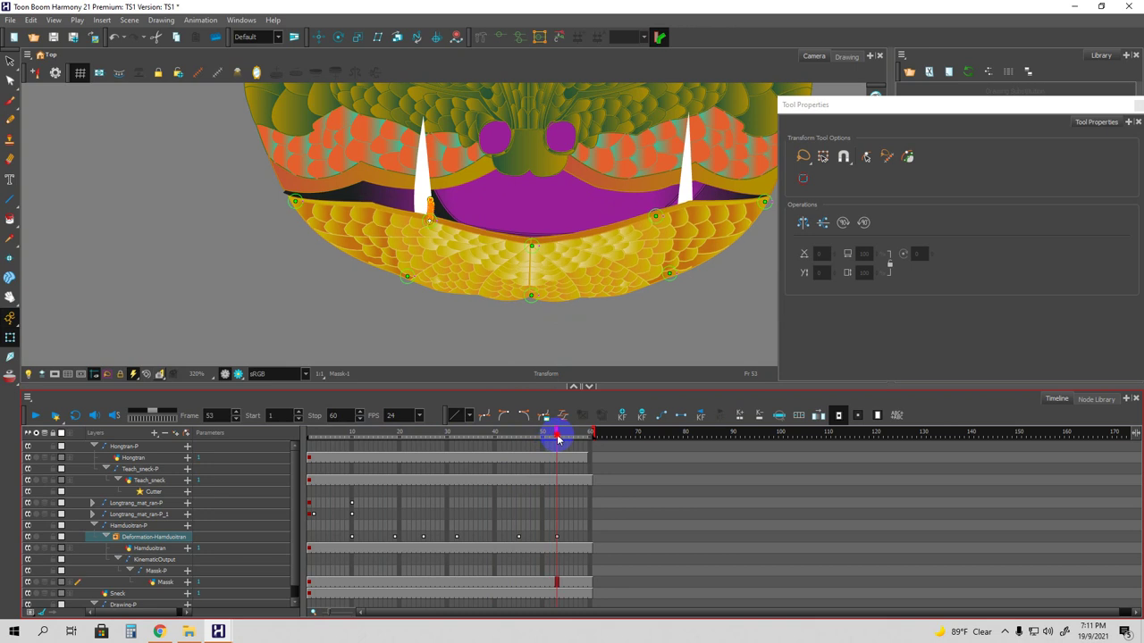
{"action": "left_click", "coordinate": [531, 247]}
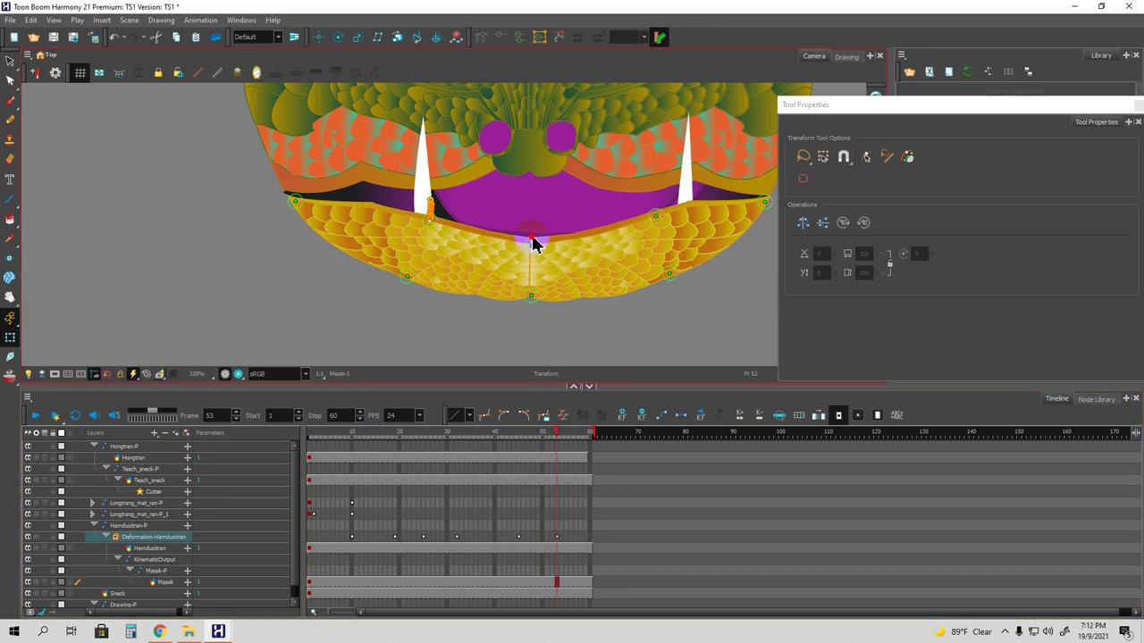
{"action": "left_click", "coordinate": [536, 250]}
{"action": "scroll", "coordinate": [521, 304], "scroll_direction": "down", "scroll_amount": 2}
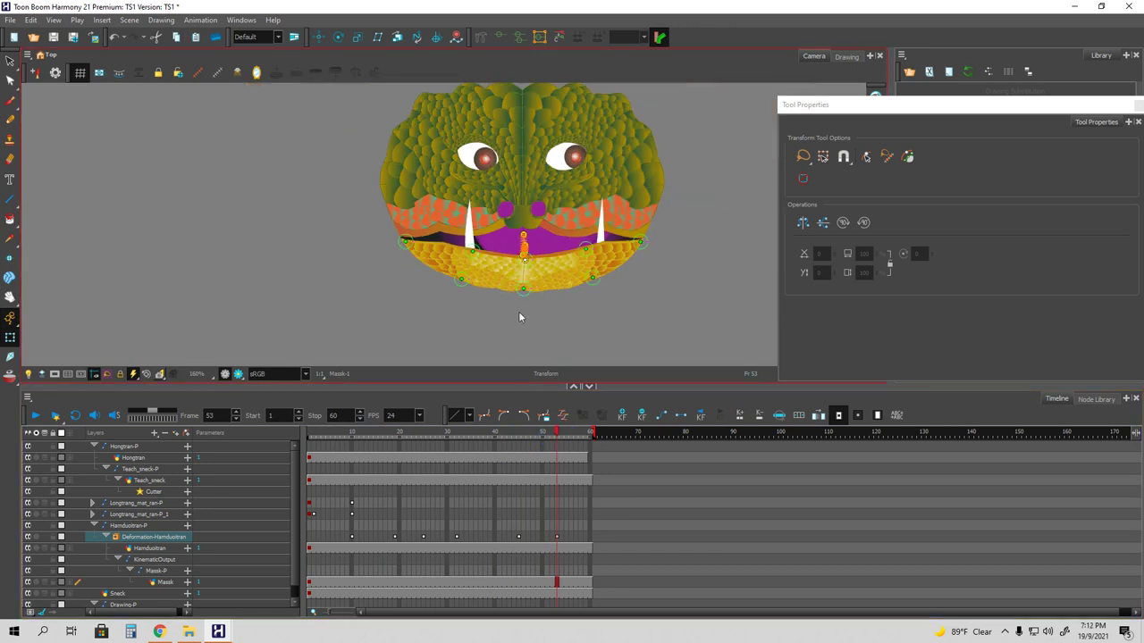
{"action": "left_click", "coordinate": [635, 296]}
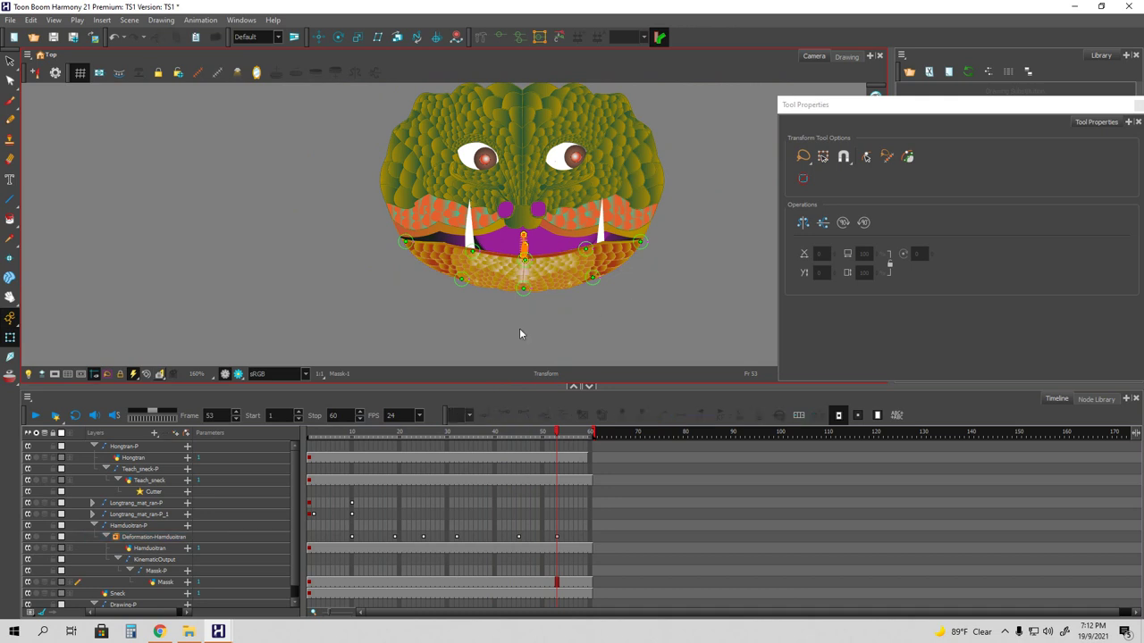
Review the mouth motion back to frame 38 and clear the Tool Properties window off the camera view.
{"action": "left_click", "coordinate": [559, 439]}
{"action": "mouse_move", "coordinate": [555, 435]}
{"action": "left_mouse_down"}
{"action": "mouse_move", "coordinate": [383, 462]}
{"action": "mouse_move", "coordinate": [299, 459]}
{"action": "mouse_move", "coordinate": [564, 459]}
{"action": "mouse_move", "coordinate": [312, 459]}
{"action": "mouse_move", "coordinate": [550, 457]}
{"action": "mouse_move", "coordinate": [324, 455]}
{"action": "mouse_move", "coordinate": [542, 460]}
{"action": "mouse_move", "coordinate": [311, 467]}
{"action": "mouse_move", "coordinate": [544, 468]}
{"action": "mouse_move", "coordinate": [340, 483]}
{"action": "mouse_move", "coordinate": [485, 469]}
{"action": "left_mouse_up"}
{"action": "scroll", "coordinate": [513, 266], "scroll_direction": "up", "scroll_amount": 1}
{"action": "left_click_drag", "start_coordinate": [1072, 104], "coordinate": [960, 122]}
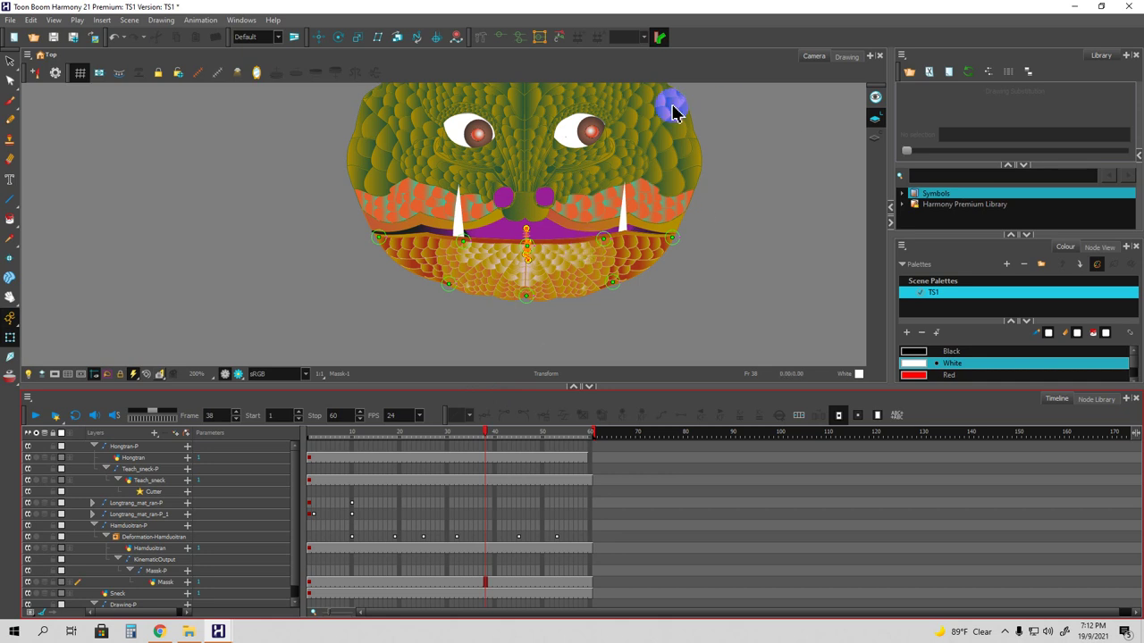
In the Node View, reposition the KinematicOutput node above Massk-P and save the scene.
{"action": "left_click", "coordinate": [237, 22]}
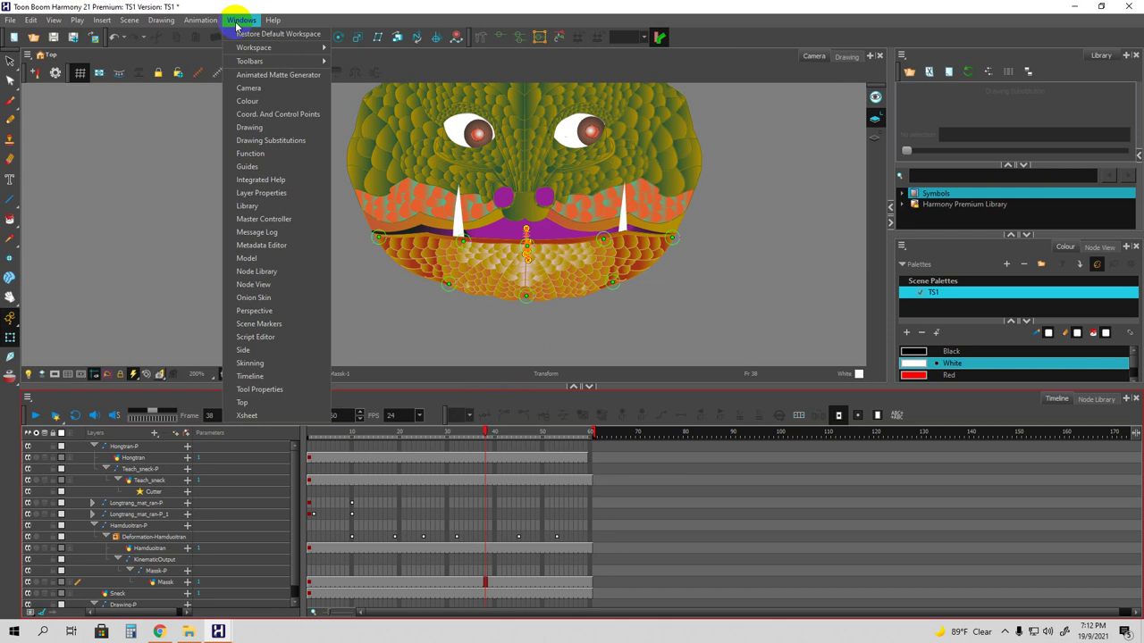
{"action": "left_click", "coordinate": [259, 285]}
{"action": "scroll", "coordinate": [594, 290], "scroll_direction": "up", "scroll_amount": 3}
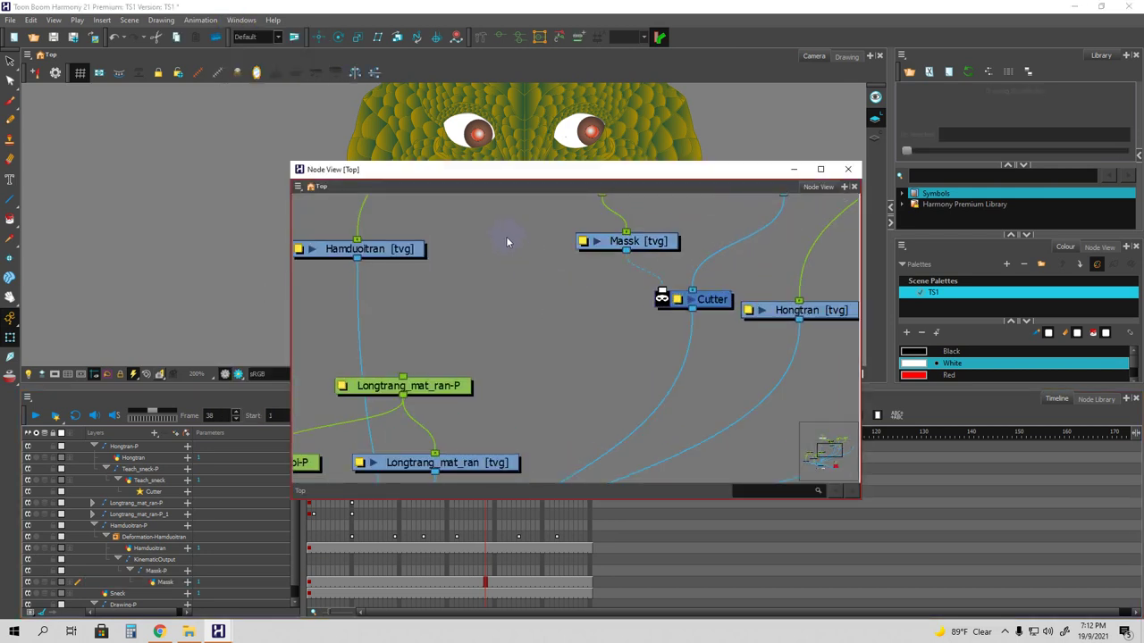
{"action": "scroll", "coordinate": [505, 238], "scroll_direction": "down", "scroll_amount": 5}
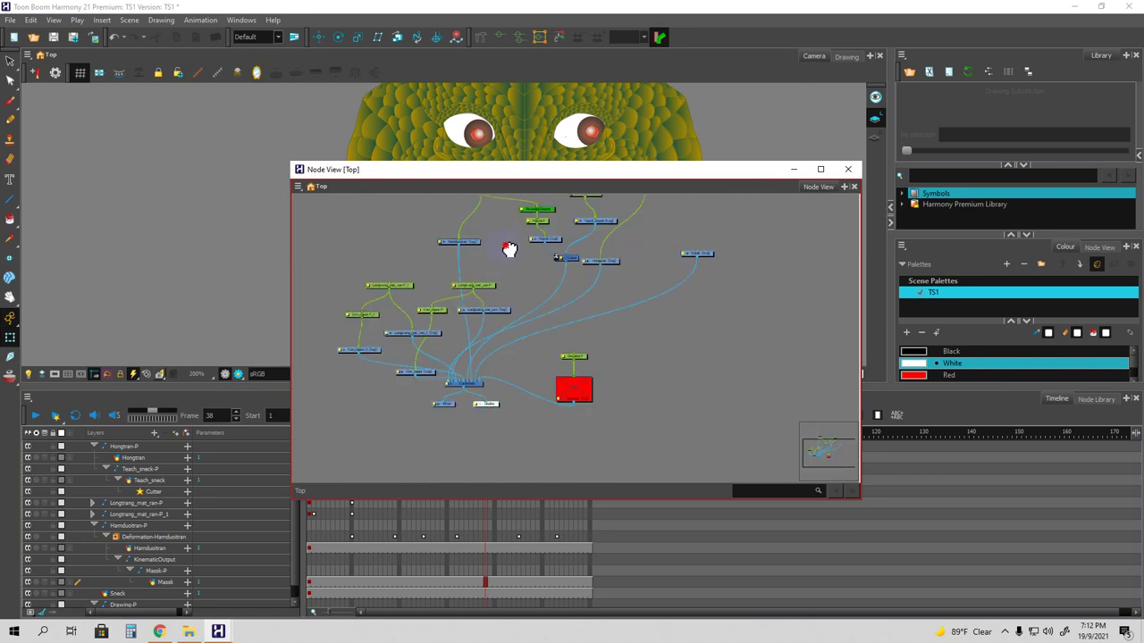
{"action": "scroll", "coordinate": [552, 321], "scroll_direction": "up", "scroll_amount": 5}
{"action": "left_click", "coordinate": [632, 297]}
{"action": "left_click_drag", "start_coordinate": [632, 297], "coordinate": [617, 279]}
{"action": "key", "text": "ctrl+s"}
Spread out the Hongtran-P, Teach_sneck-P and Teach_sneck nodes, and move the Node View window off the snake's face.
{"action": "scroll", "coordinate": [393, 256], "scroll_direction": "down", "scroll_amount": 1}
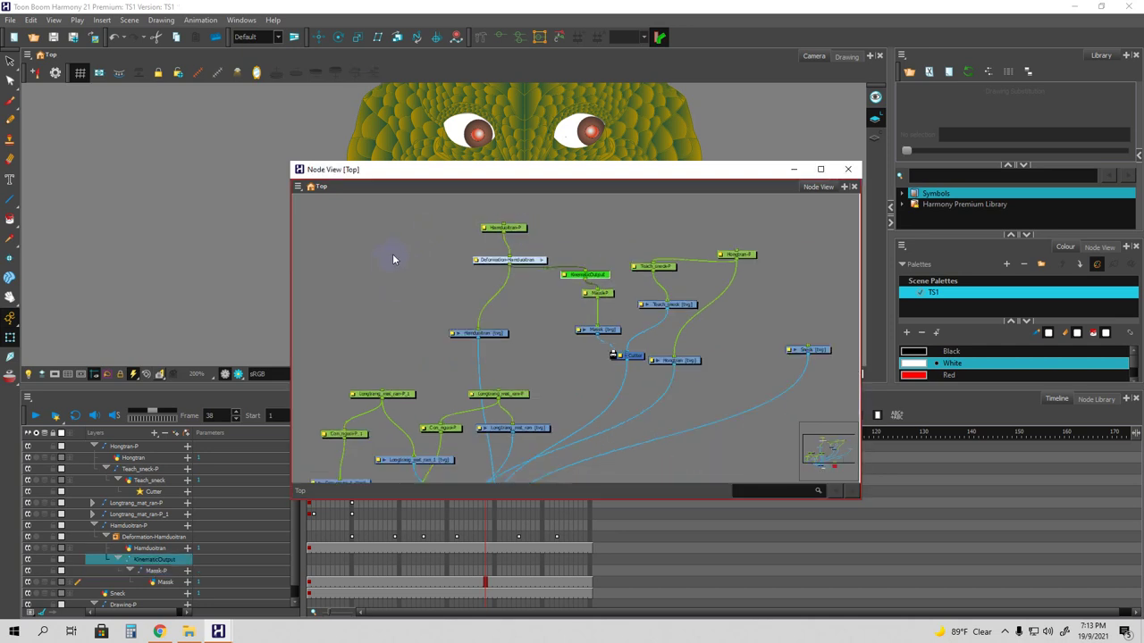
{"action": "scroll", "coordinate": [712, 303], "scroll_direction": "up", "scroll_amount": 1}
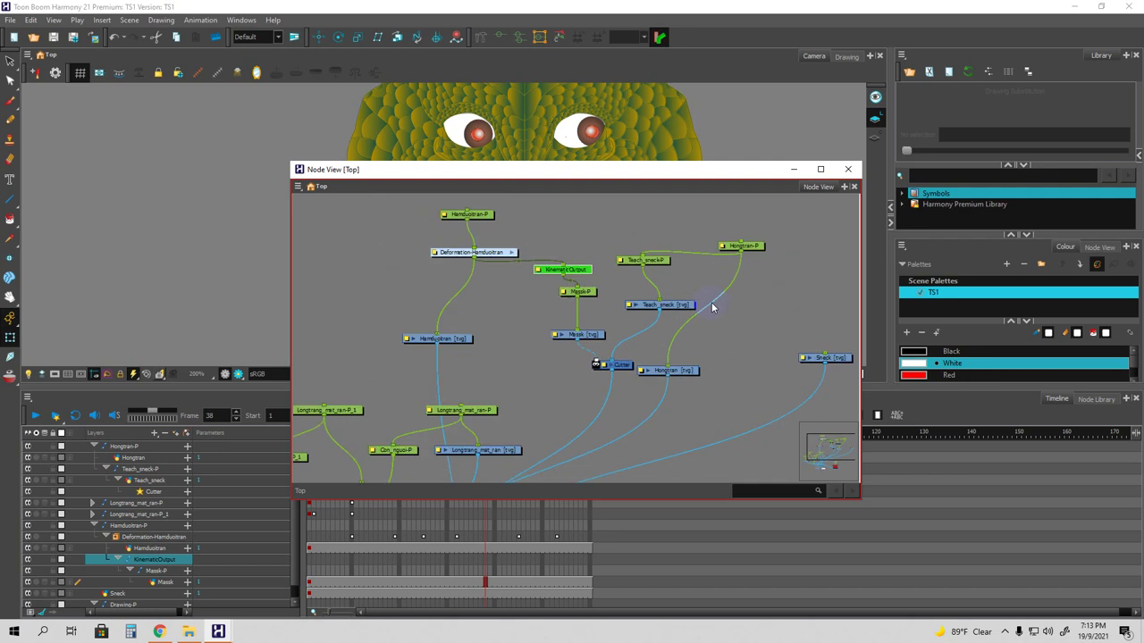
{"action": "scroll", "coordinate": [657, 262], "scroll_direction": "up", "scroll_amount": 1}
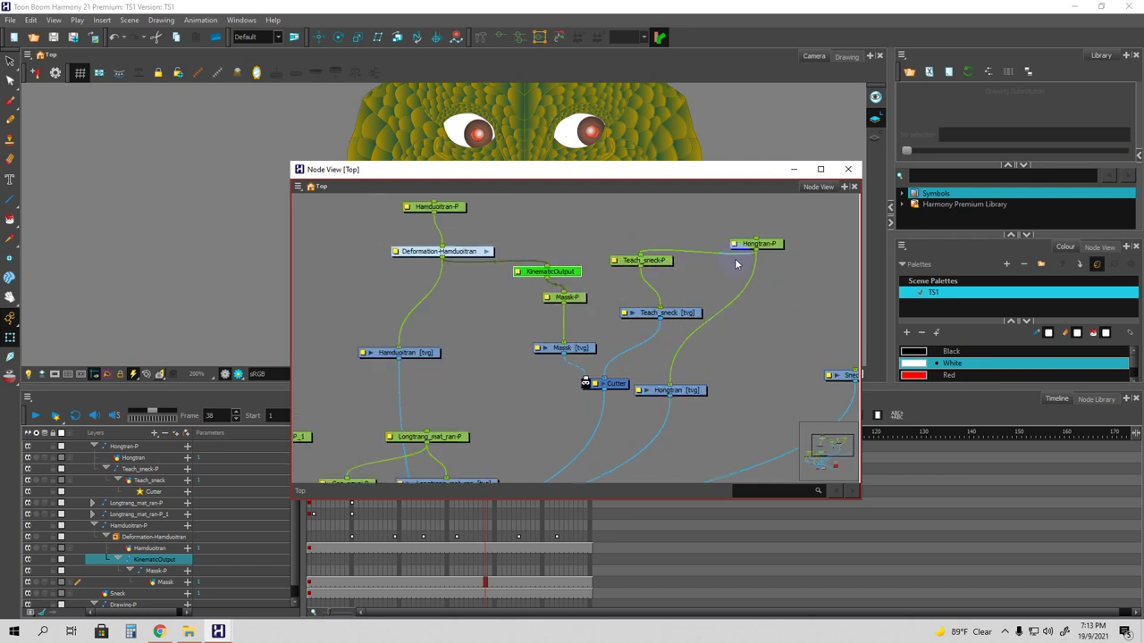
{"action": "left_click_drag", "start_coordinate": [747, 248], "coordinate": [754, 227]}
{"action": "left_click_drag", "start_coordinate": [658, 264], "coordinate": [690, 270]}
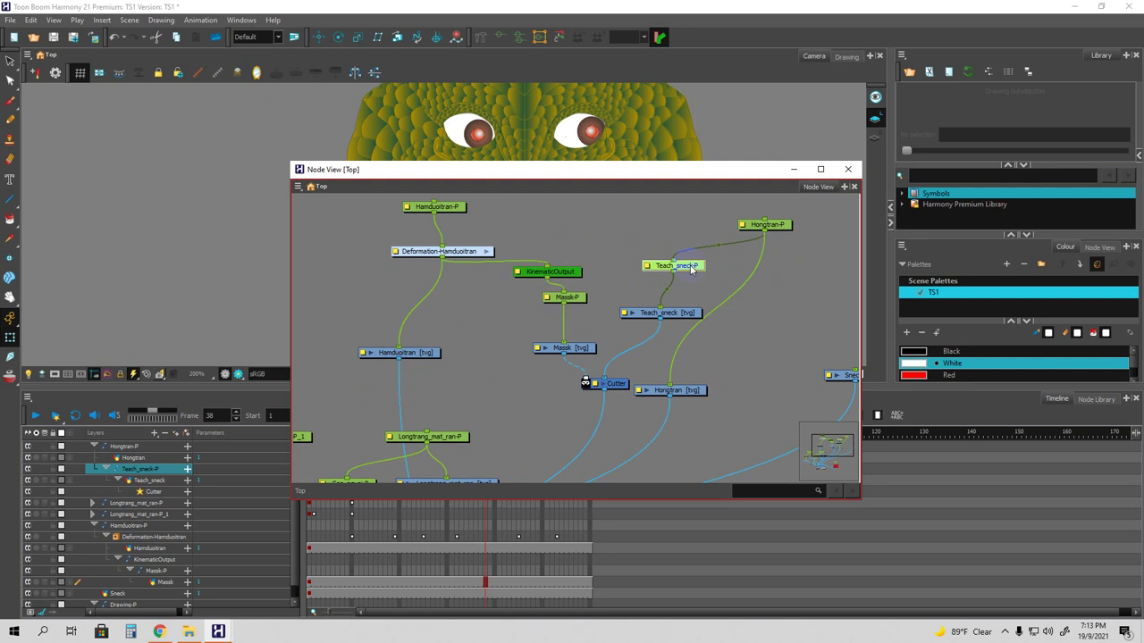
{"action": "left_click_drag", "start_coordinate": [677, 317], "coordinate": [672, 308]}
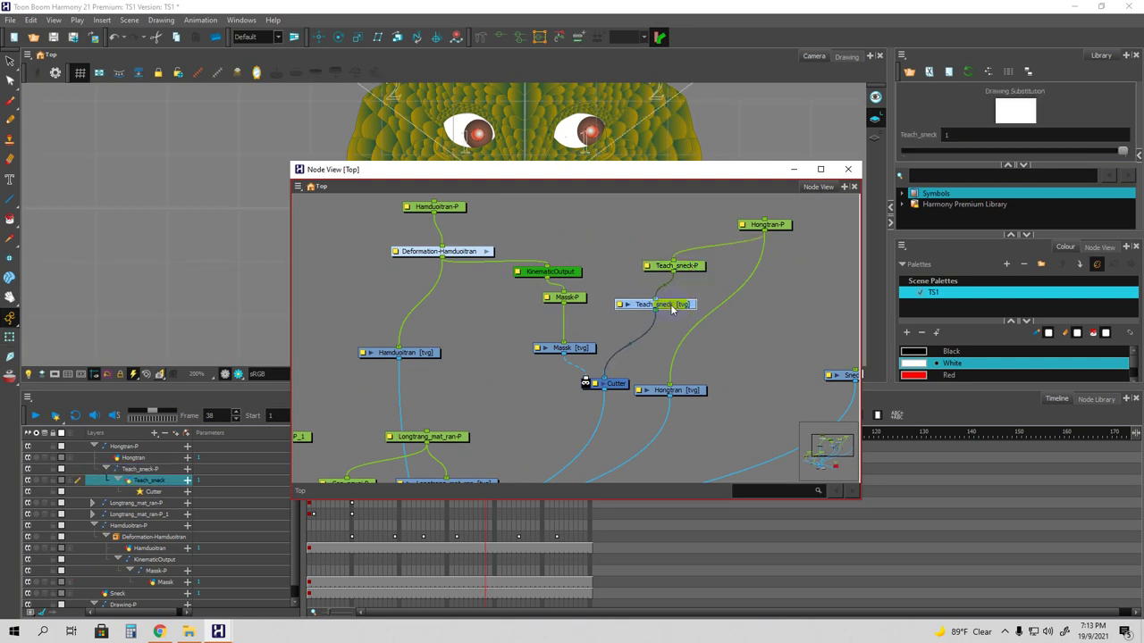
{"action": "left_click_drag", "start_coordinate": [634, 172], "coordinate": [602, 331]}
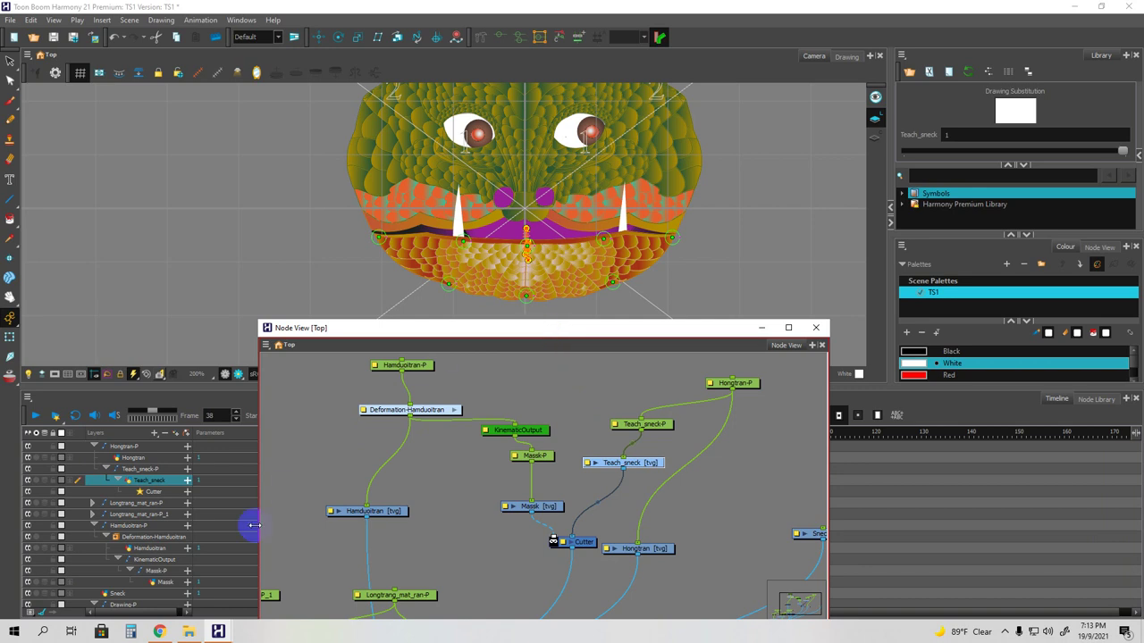
Insert a Kinematic Output above the Teach_sneck drawing layer.
{"action": "right_click", "coordinate": [146, 485]}
{"action": "mouse_move", "coordinate": [170, 127]}
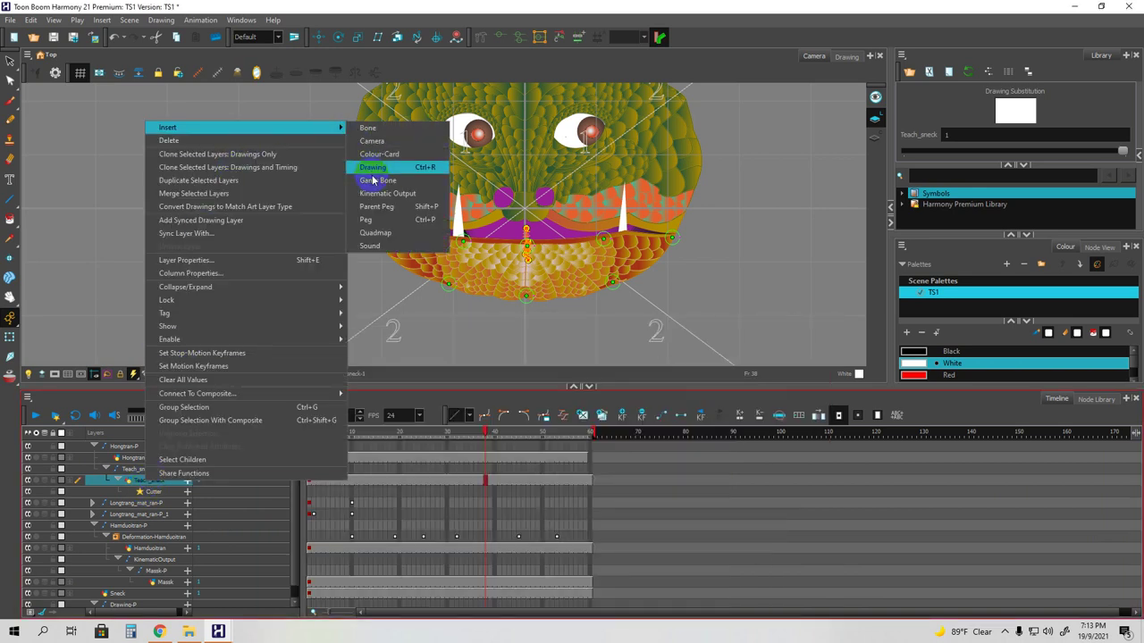
{"action": "left_click", "coordinate": [387, 193]}
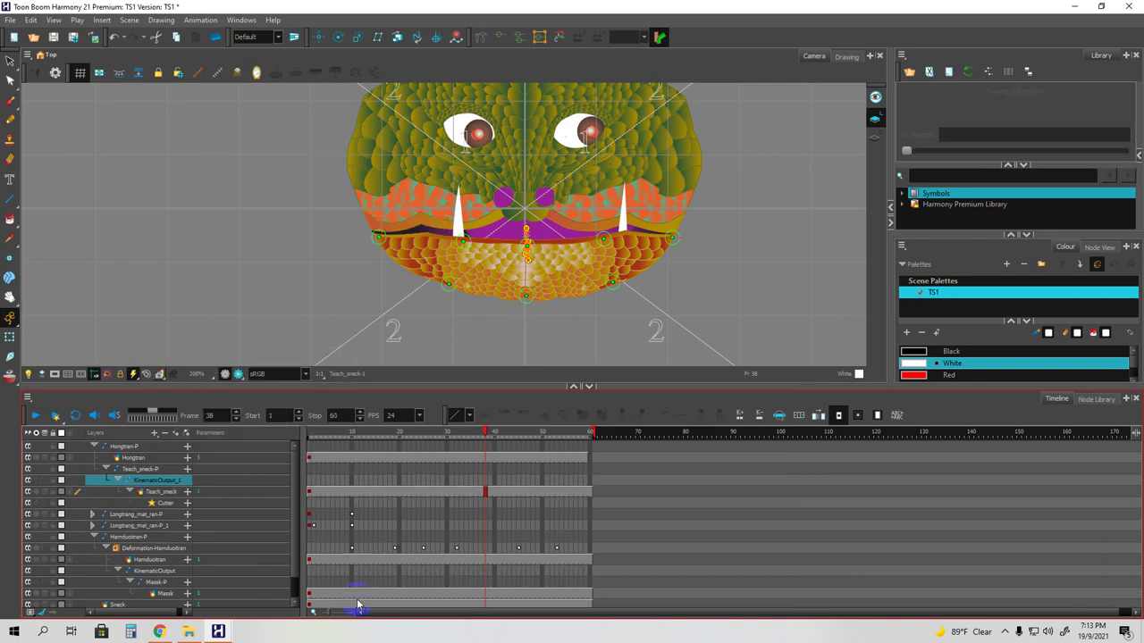
In a maximized Node View, spread KinematicOutput_1 and Teach_sneck-P apart above the Teach_sneck drawing node.
{"action": "mouse_move", "coordinate": [218, 632]}
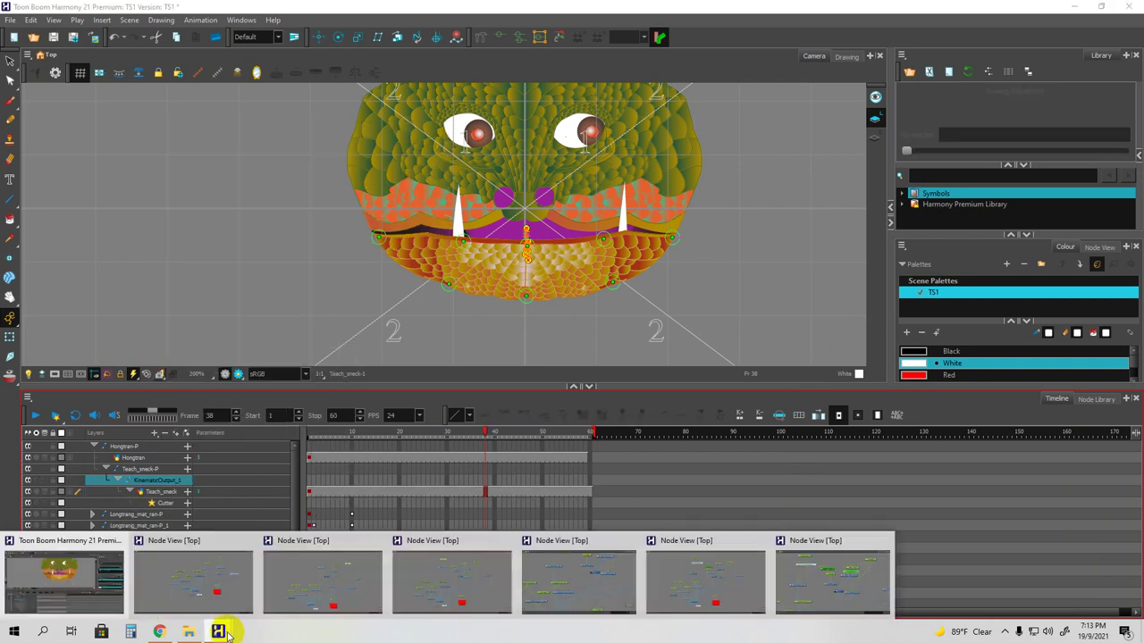
{"action": "left_click", "coordinate": [805, 590]}
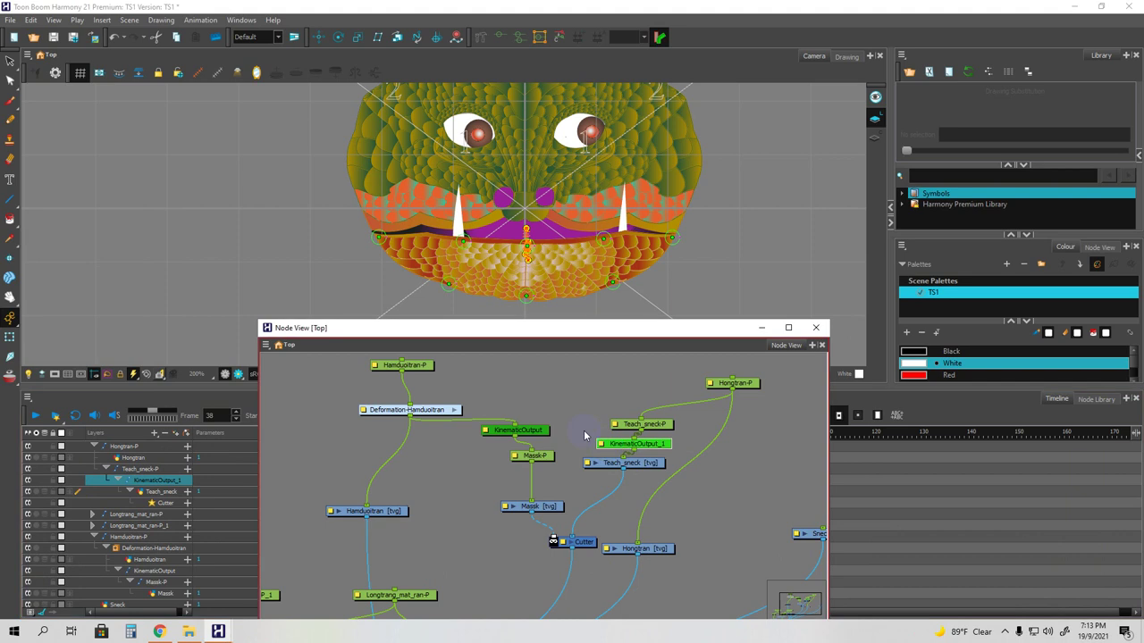
{"action": "scroll", "coordinate": [583, 430], "scroll_direction": "down", "scroll_amount": 3}
{"action": "left_click", "coordinate": [789, 328]}
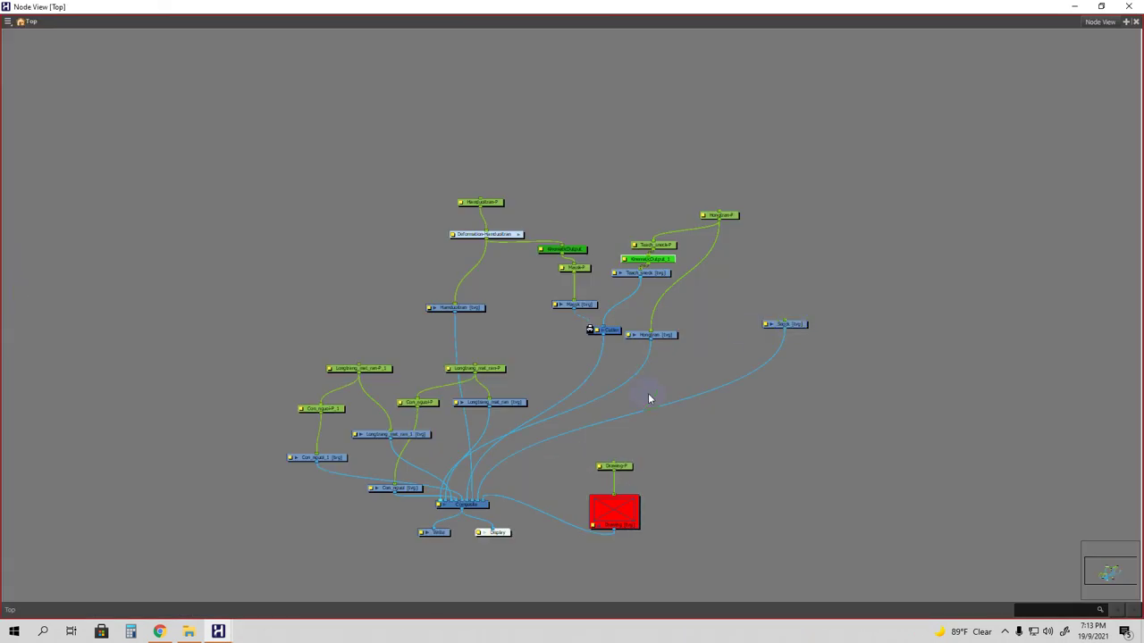
{"action": "scroll", "coordinate": [657, 456], "scroll_direction": "up", "scroll_amount": 3}
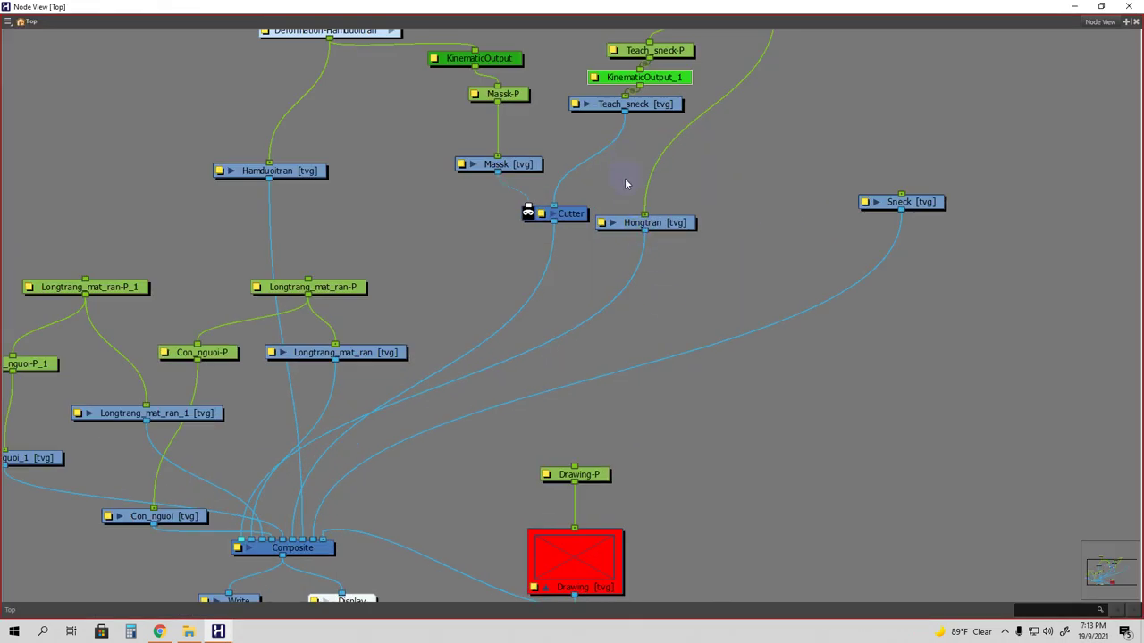
{"action": "left_click_drag", "start_coordinate": [571, 141], "coordinate": [655, 354]}
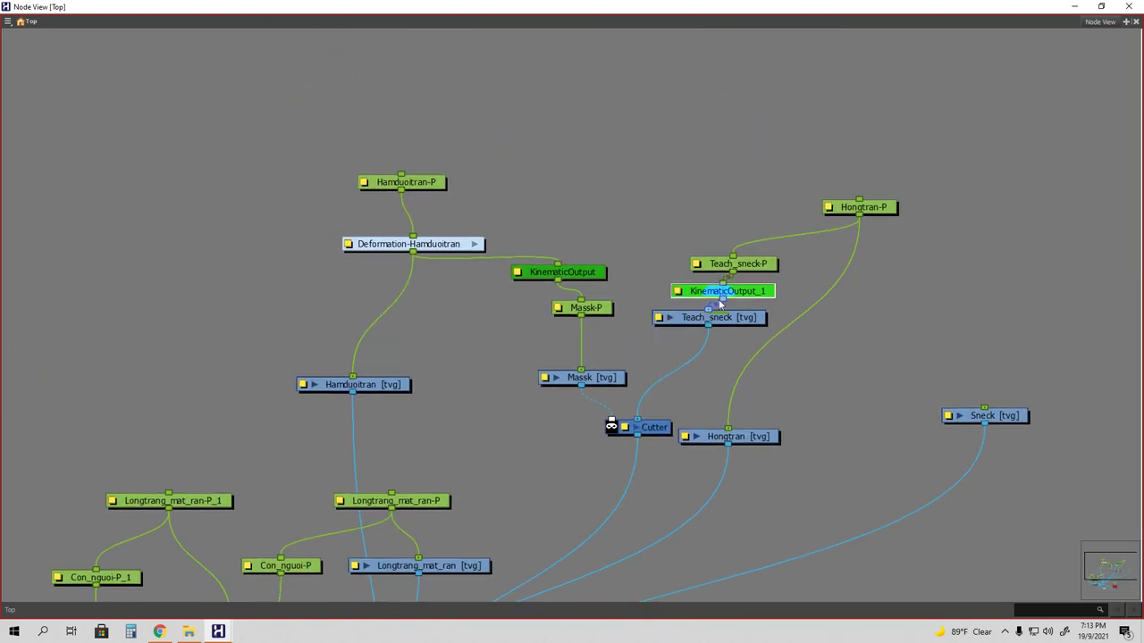
{"action": "left_click_drag", "start_coordinate": [725, 290], "coordinate": [613, 151]}
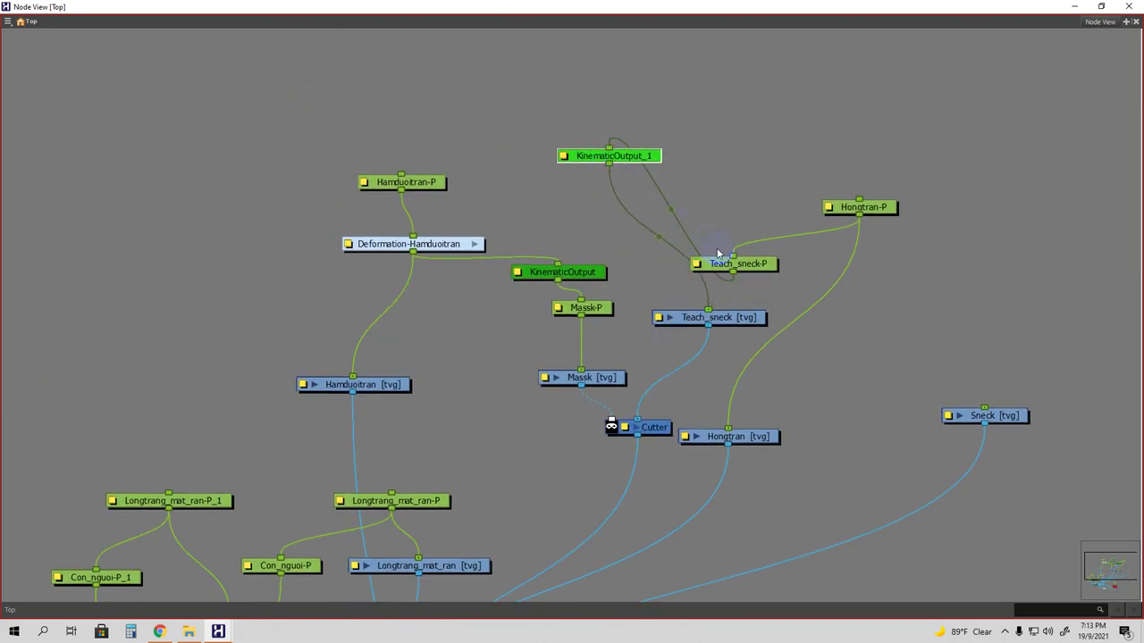
{"action": "left_click_drag", "start_coordinate": [727, 264], "coordinate": [758, 136]}
{"action": "left_click_drag", "start_coordinate": [626, 161], "coordinate": [677, 211]}
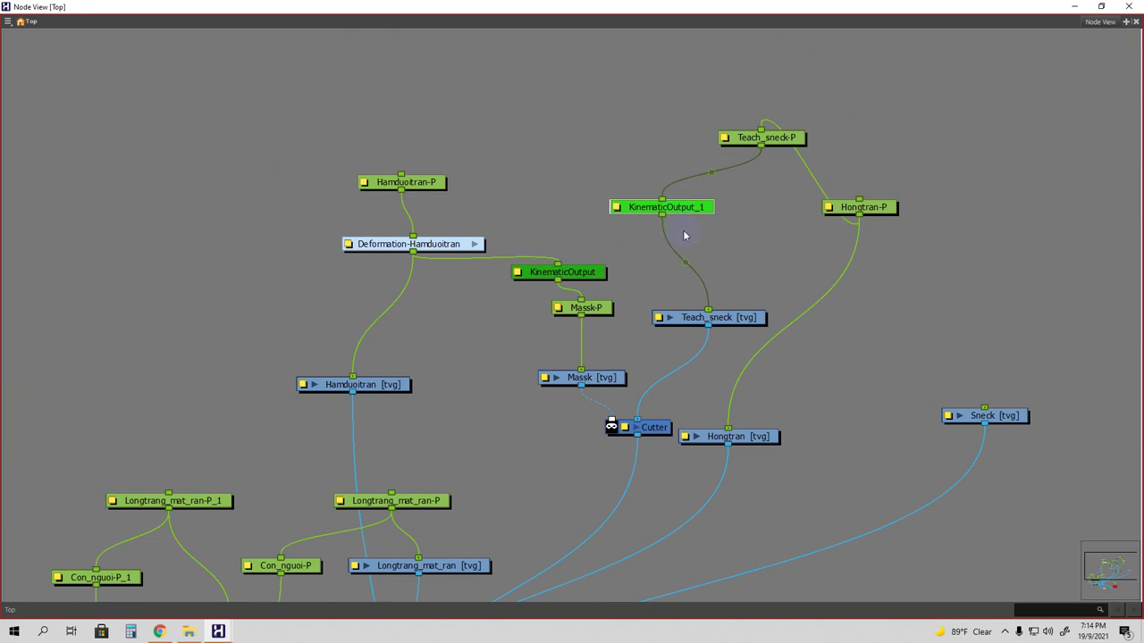
{"action": "left_click_drag", "start_coordinate": [676, 211], "coordinate": [706, 244]}
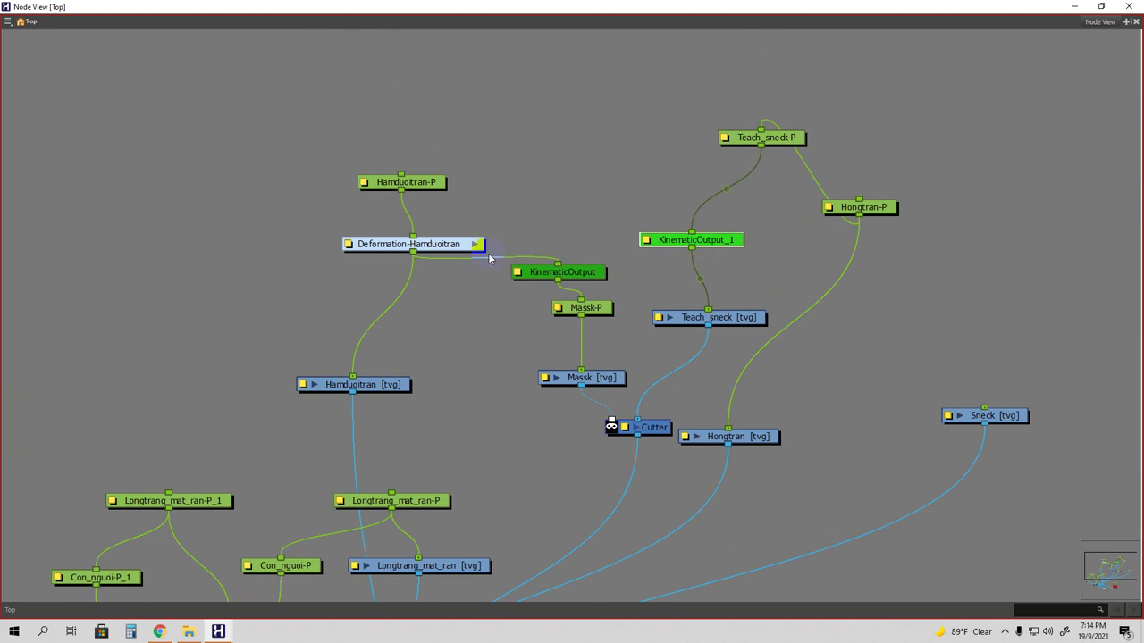
Rearrange Deformation-Hamduoitran, Teach_sneck-P, Hongtran-P and KinematicOutput_1 so their connections are clearly separated.
{"action": "left_click_drag", "start_coordinate": [458, 244], "coordinate": [499, 212]}
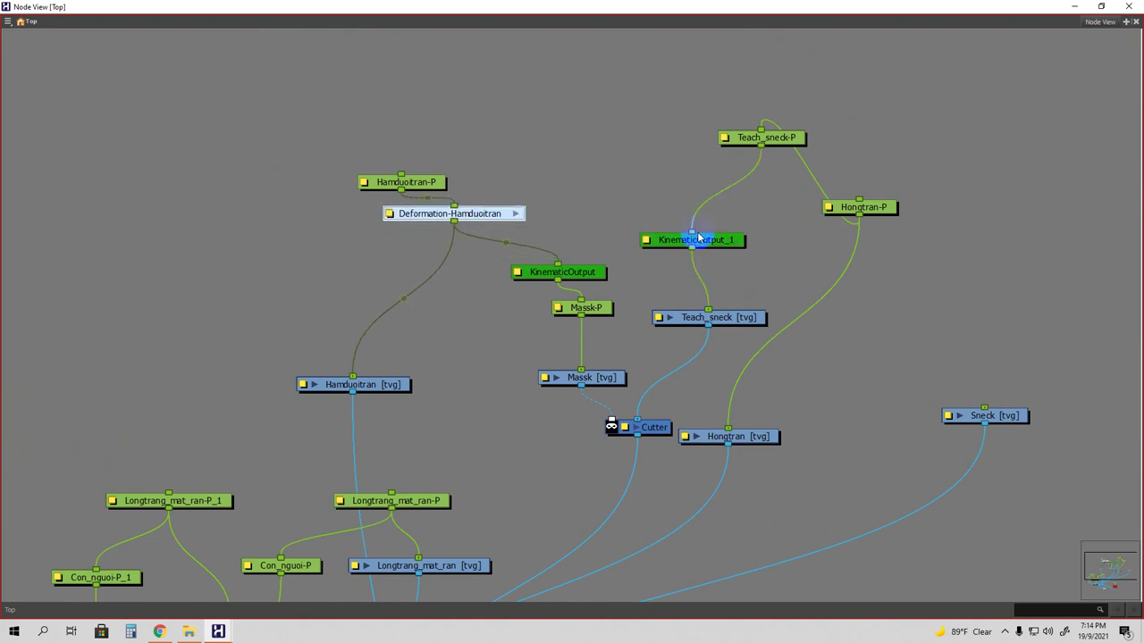
{"action": "left_click_drag", "start_coordinate": [761, 139], "coordinate": [742, 203]}
{"action": "left_click_drag", "start_coordinate": [845, 208], "coordinate": [867, 186]}
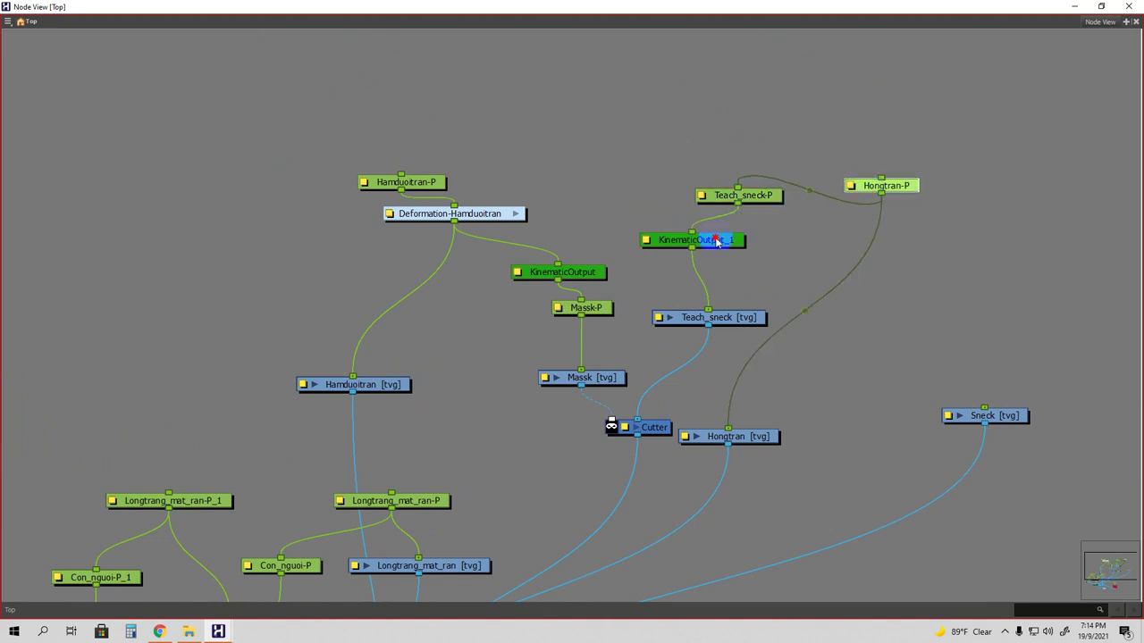
{"action": "left_click_drag", "start_coordinate": [720, 240], "coordinate": [745, 254]}
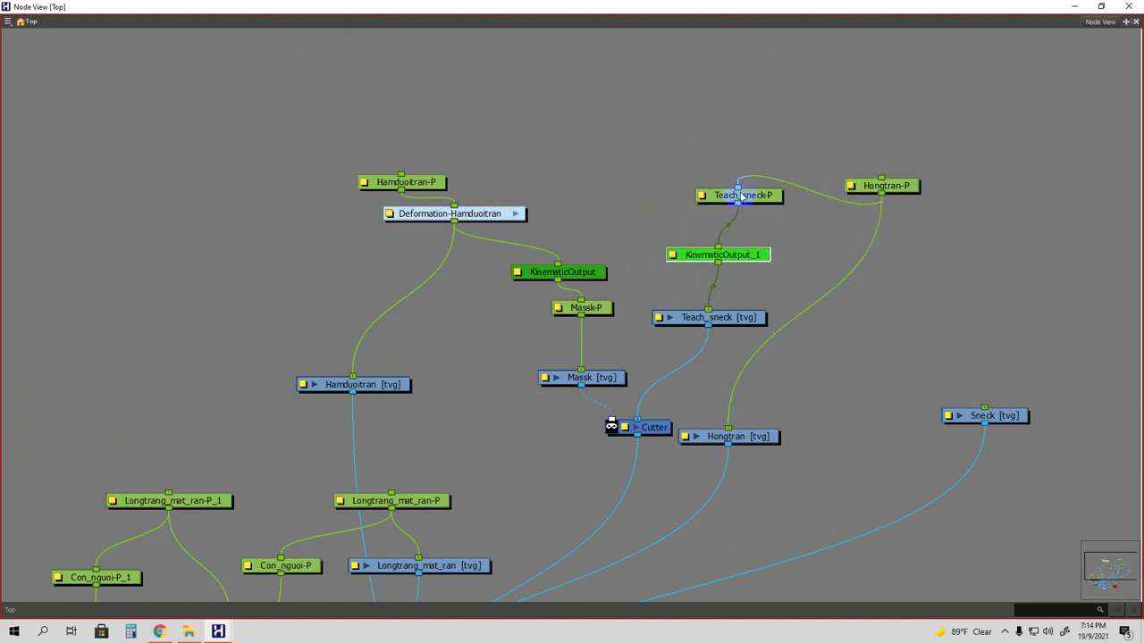
Detach Teach_sneck-P from the chain and feed KinematicOutput_1 from Deformation-Hamduoitran instead of Hongtran-P.
{"action": "left_click_drag", "start_coordinate": [740, 192], "coordinate": [713, 142]}
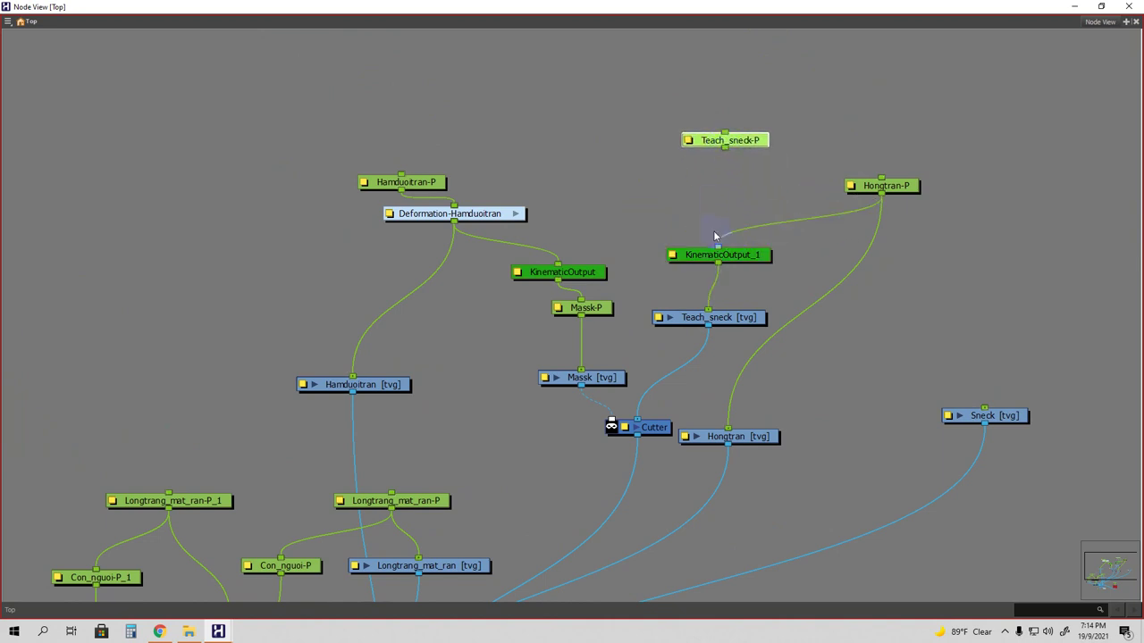
{"action": "mouse_move", "coordinate": [717, 251]}
{"action": "left_mouse_down"}
{"action": "mouse_move", "coordinate": [628, 237]}
{"action": "mouse_move", "coordinate": [730, 240]}
{"action": "mouse_move", "coordinate": [722, 251]}
{"action": "left_mouse_up"}
{"action": "left_click_drag", "start_coordinate": [429, 182], "coordinate": [470, 120]}
{"action": "left_click_drag", "start_coordinate": [456, 222], "coordinate": [712, 259]}
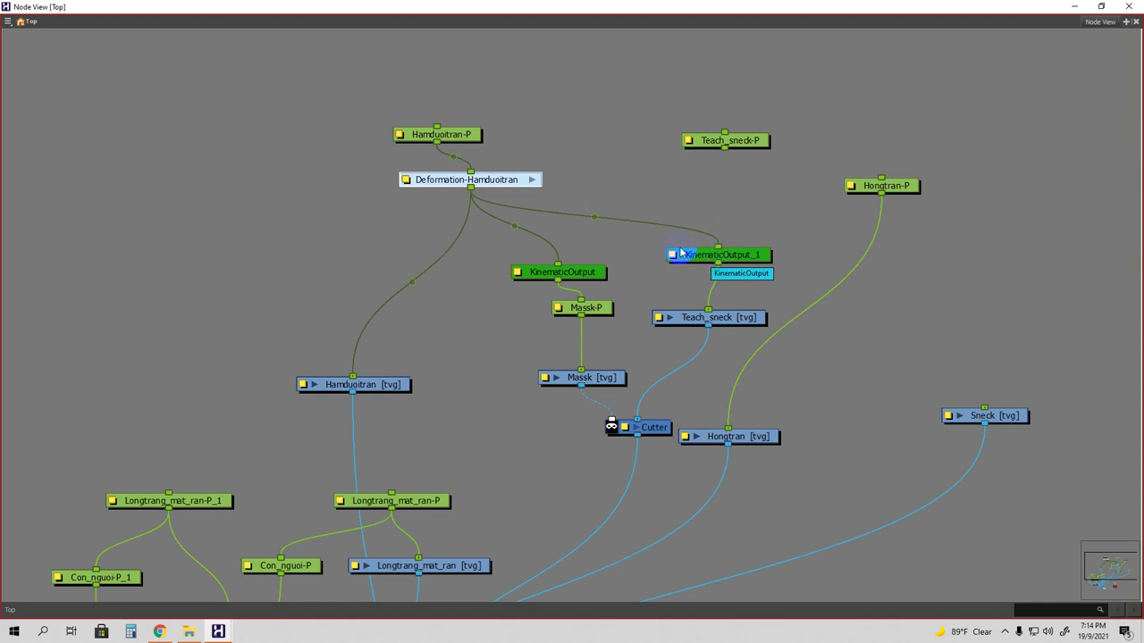
Tidy the positions of KinematicOutput, KinematicOutput_1 and the Teach_sneck drawing below Deformation-Hamduoitran.
{"action": "left_click_drag", "start_coordinate": [563, 272], "coordinate": [536, 273]}
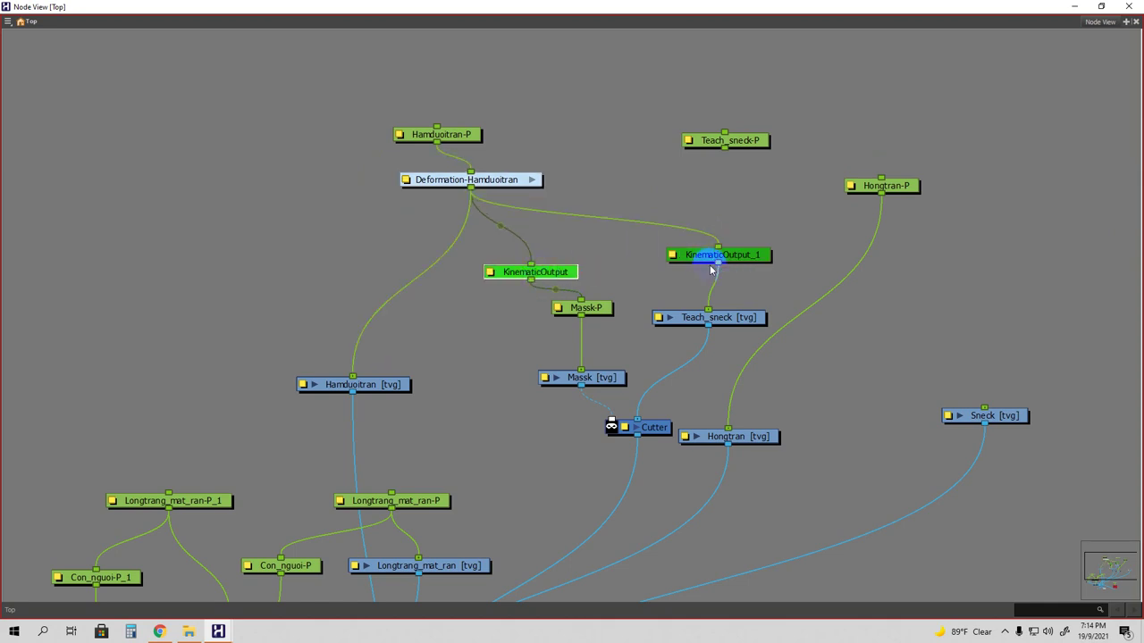
{"action": "left_click_drag", "start_coordinate": [715, 258], "coordinate": [694, 260]}
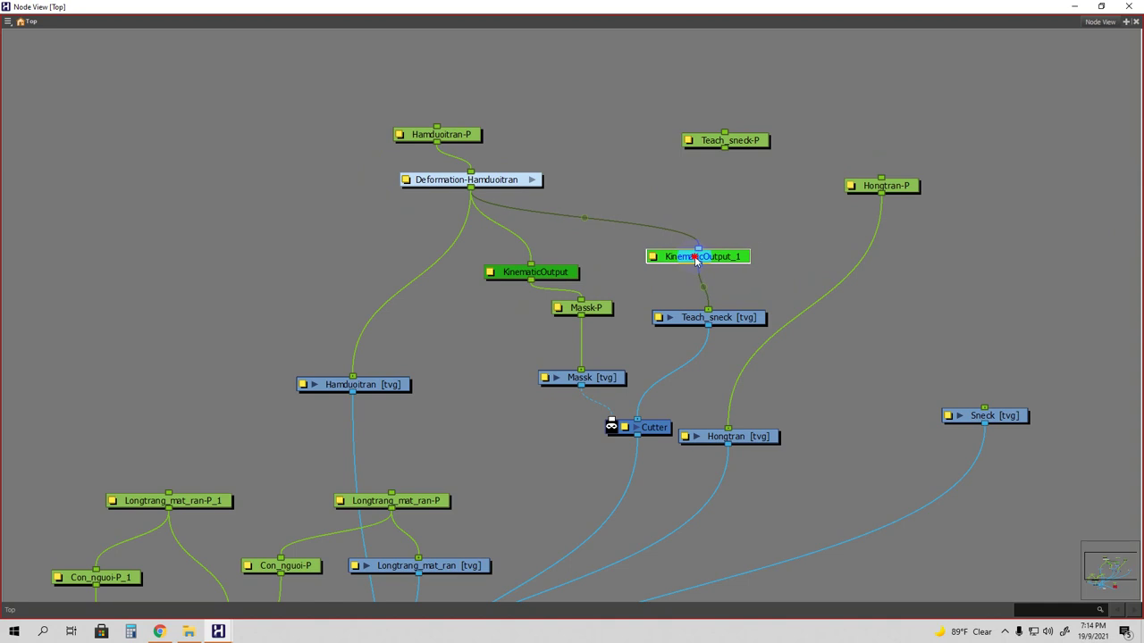
{"action": "left_click_drag", "start_coordinate": [725, 323], "coordinate": [714, 323]}
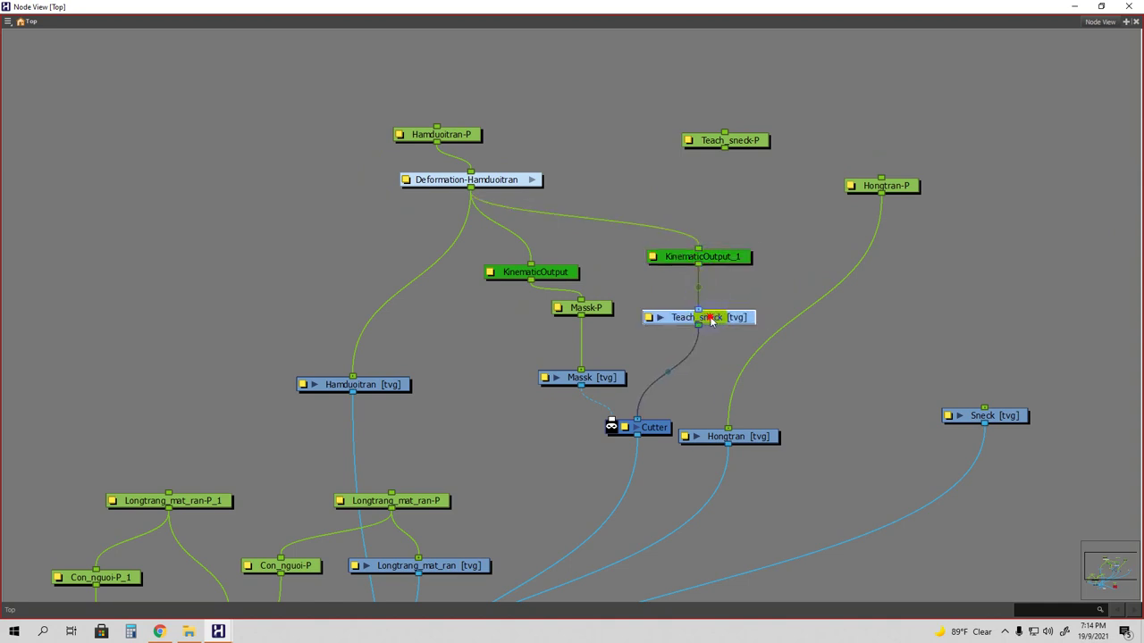
{"action": "left_click_drag", "start_coordinate": [728, 258], "coordinate": [707, 207]}
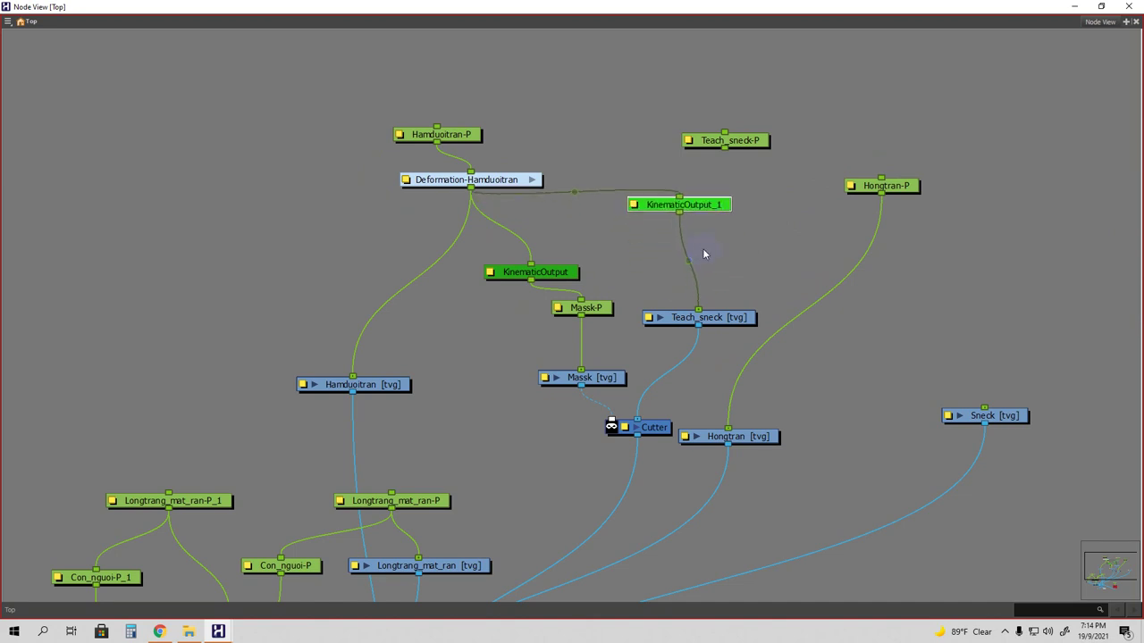
{"action": "left_click_drag", "start_coordinate": [711, 324], "coordinate": [711, 314]}
Insert a Composite node and wire it between the Teach_sneck drawing and the Cutter.
{"action": "right_click", "coordinate": [732, 259]}
{"action": "left_click", "coordinate": [756, 359]}
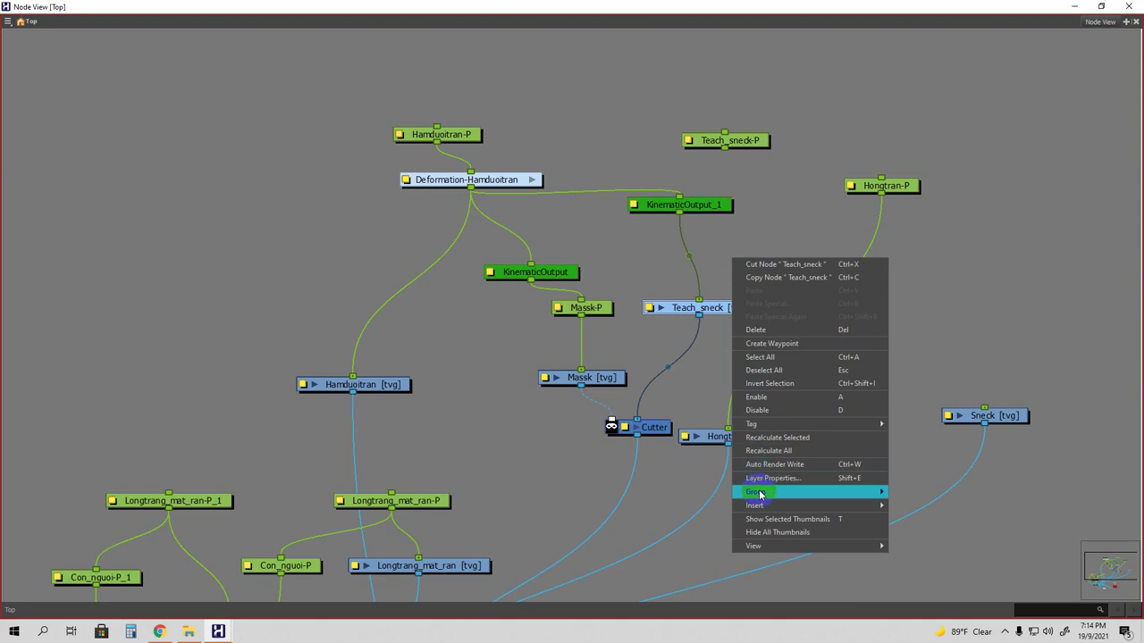
{"action": "mouse_move", "coordinate": [758, 506]}
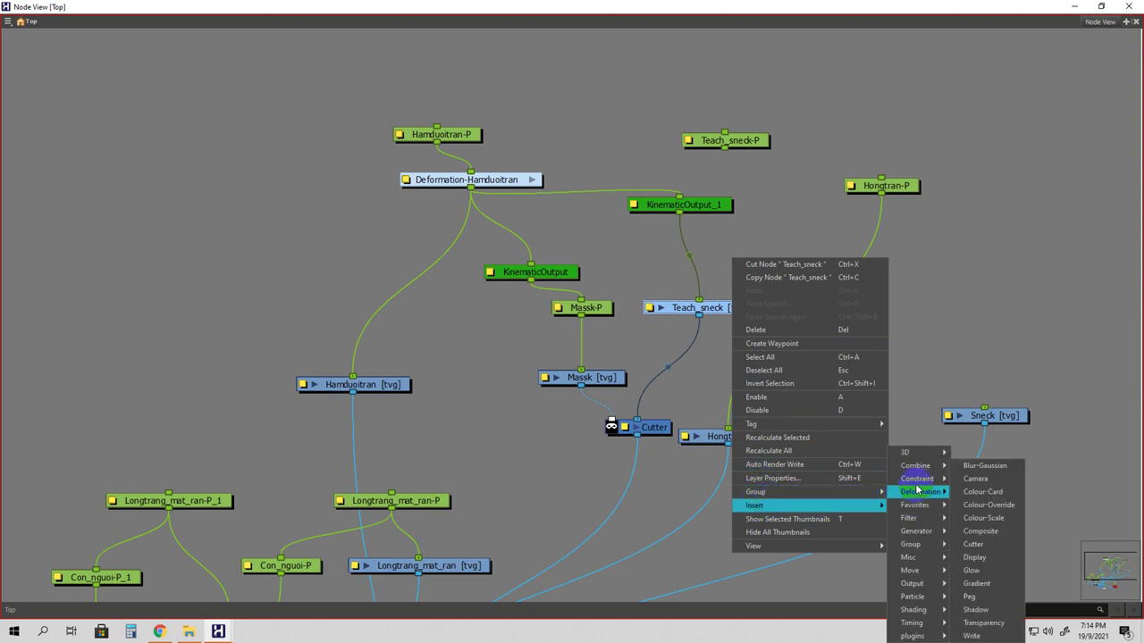
{"action": "mouse_move", "coordinate": [915, 465]}
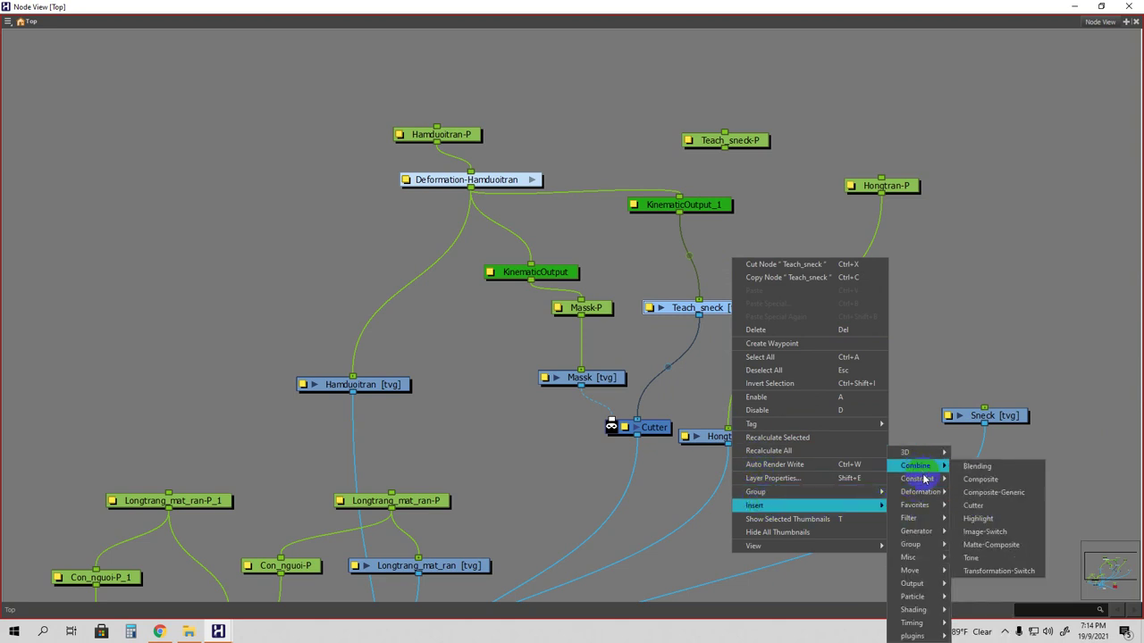
{"action": "left_click", "coordinate": [976, 479]}
{"action": "left_click_drag", "start_coordinate": [713, 390], "coordinate": [773, 247]}
{"action": "left_click_drag", "start_coordinate": [704, 313], "coordinate": [699, 292]}
{"action": "left_click_drag", "start_coordinate": [751, 256], "coordinate": [790, 257]}
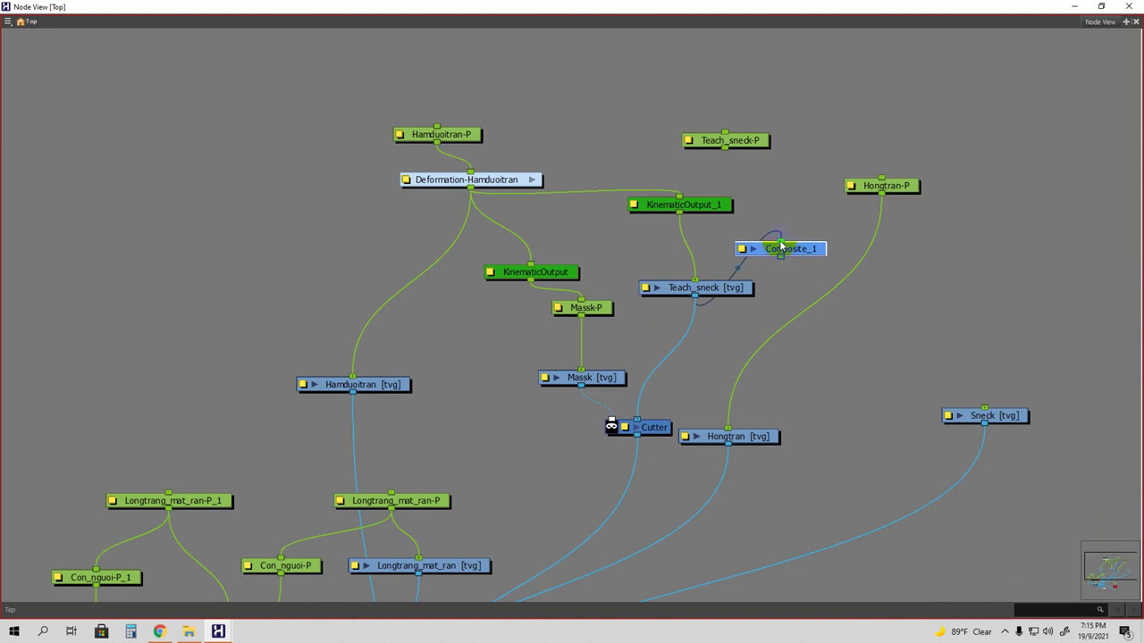
{"action": "mouse_move", "coordinate": [636, 420]}
{"action": "left_mouse_down"}
{"action": "mouse_move", "coordinate": [765, 250]}
{"action": "mouse_move", "coordinate": [790, 255]}
{"action": "mouse_move", "coordinate": [697, 375]}
{"action": "mouse_move", "coordinate": [638, 418]}
{"action": "left_mouse_up"}
{"action": "left_click_drag", "start_coordinate": [801, 250], "coordinate": [710, 357]}
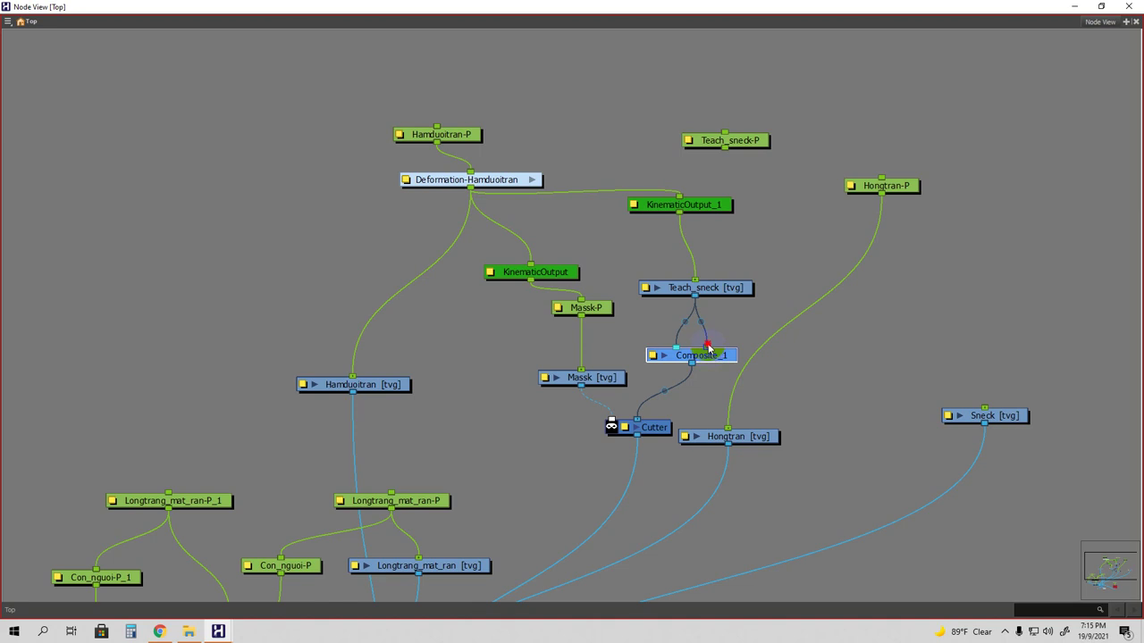
{"action": "left_click_drag", "start_coordinate": [713, 293], "coordinate": [705, 292]}
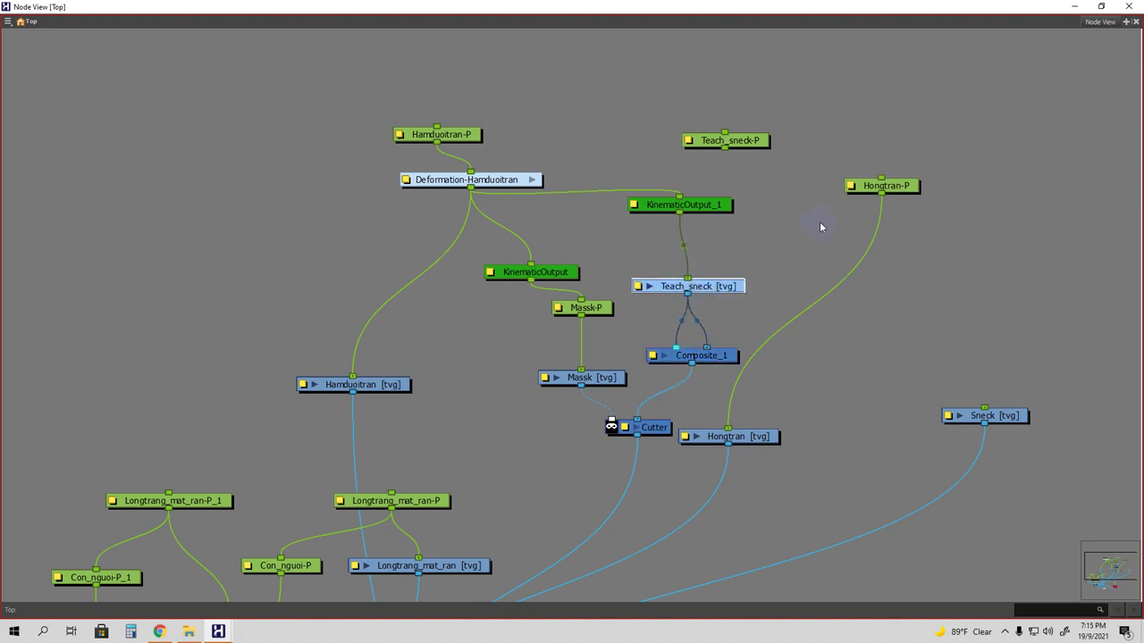
Try driving Teach_sneck from Hongtran-P, and bypass the new Composite by connecting Teach_sneck directly to the Cutter.
{"action": "left_click_drag", "start_coordinate": [859, 216], "coordinate": [702, 273]}
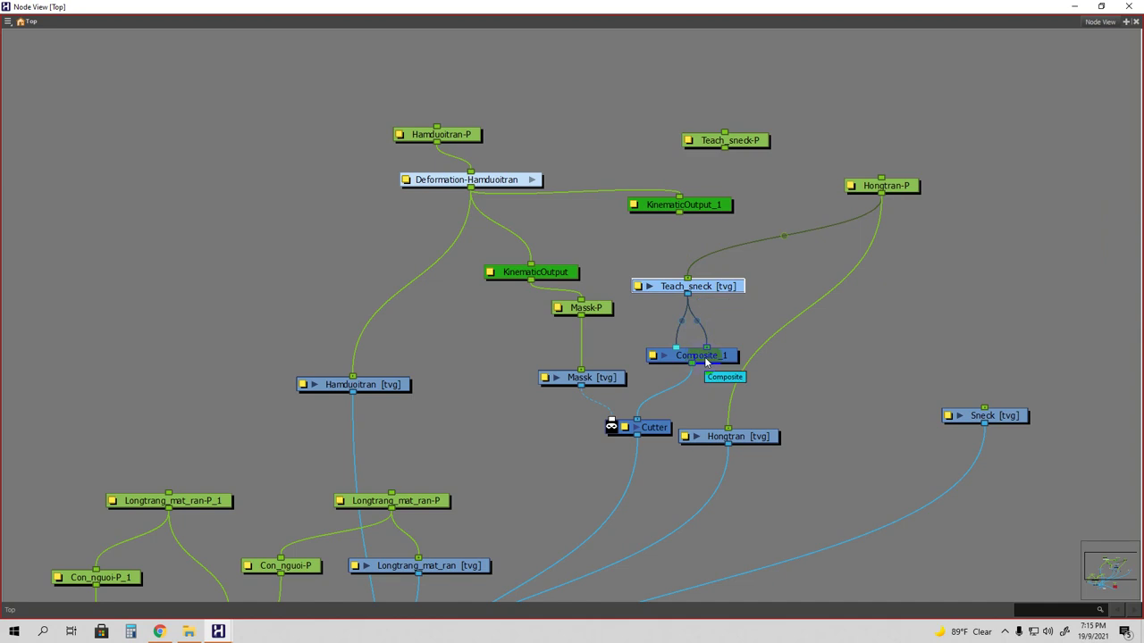
{"action": "left_click_drag", "start_coordinate": [706, 348], "coordinate": [685, 350]}
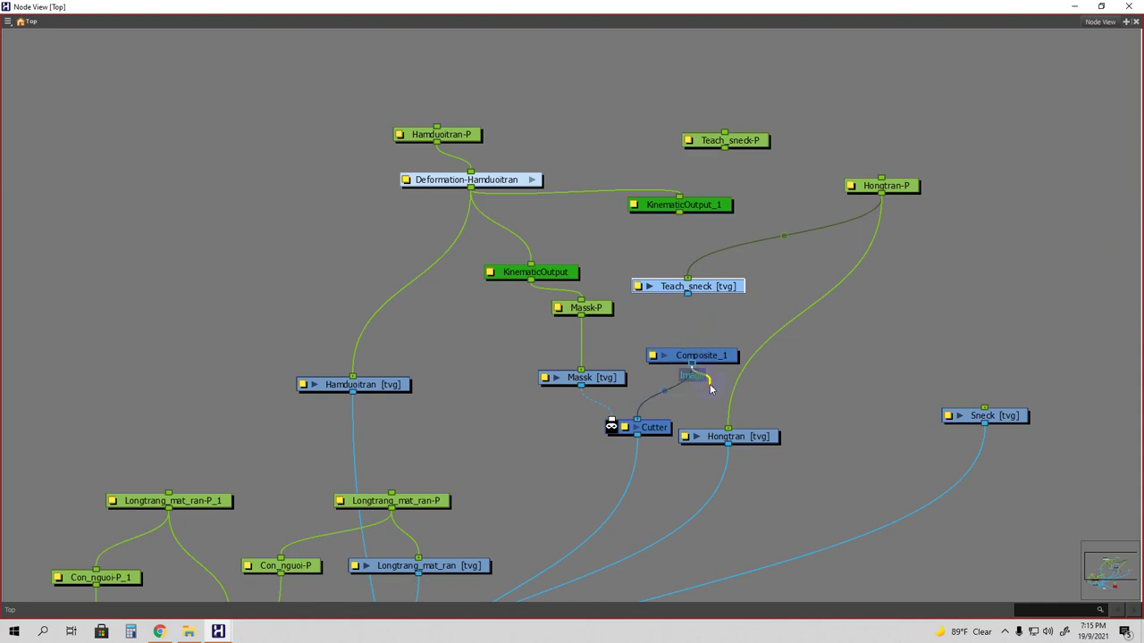
{"action": "left_click_drag", "start_coordinate": [638, 418], "coordinate": [769, 249]}
{"action": "left_click", "coordinate": [714, 292]}
{"action": "left_click_drag", "start_coordinate": [716, 298], "coordinate": [636, 419]}
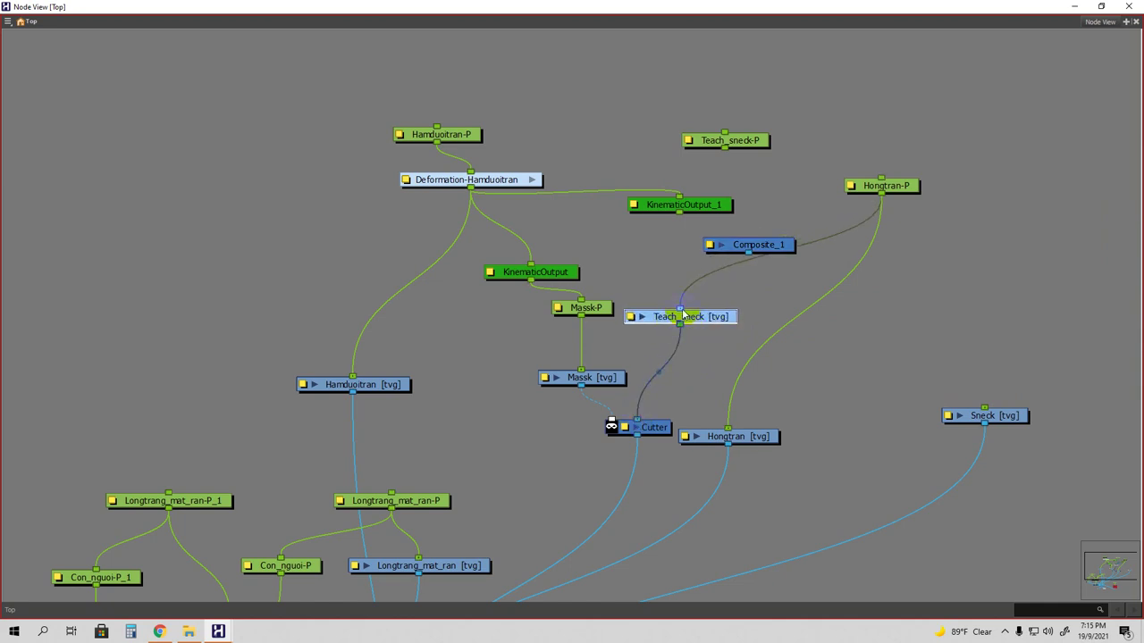
Unlink Teach_sneck from Hongtran-P, delete the unused Composite_1 node and reconnect KinematicOutput_1 to Teach_sneck.
{"action": "left_click_drag", "start_coordinate": [680, 313], "coordinate": [697, 278]}
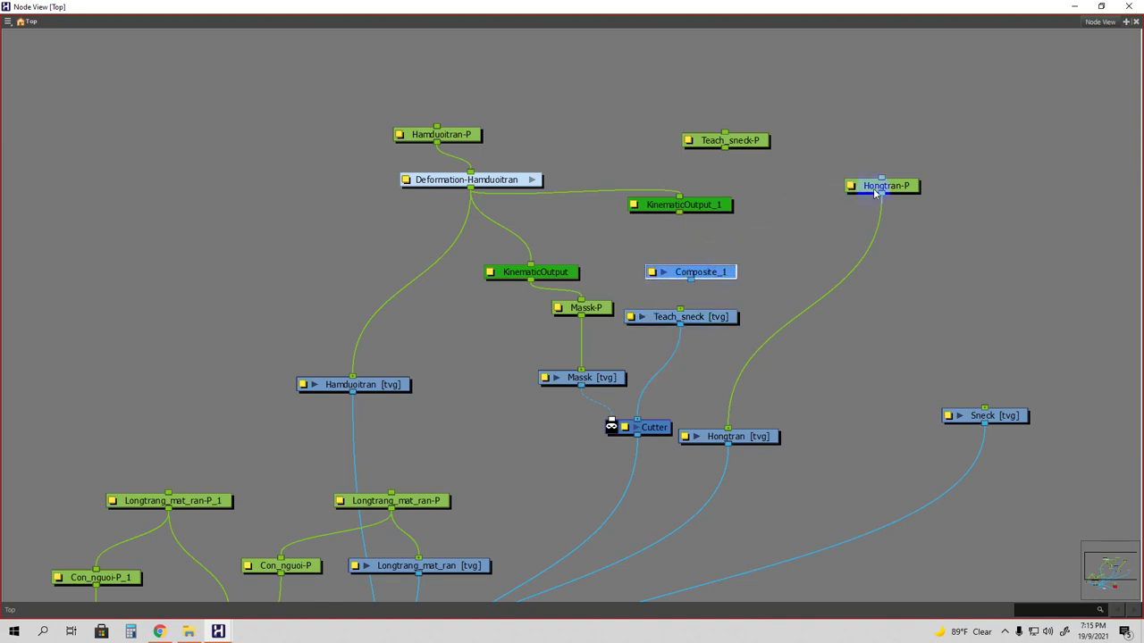
{"action": "left_click_drag", "start_coordinate": [880, 195], "coordinate": [738, 262]}
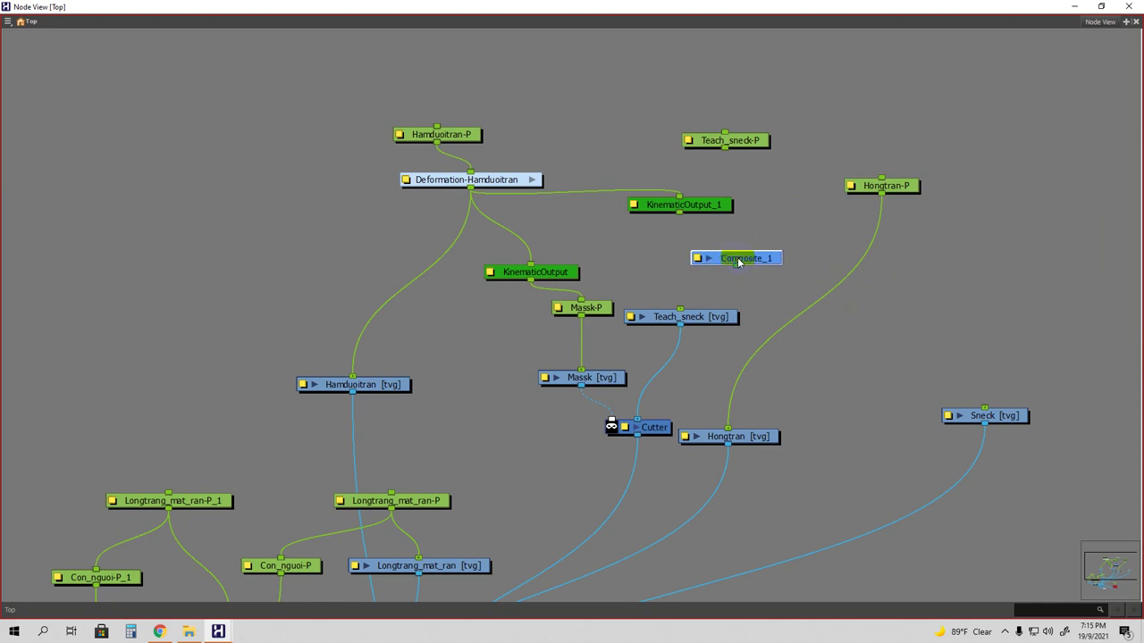
{"action": "key", "text": "Delete"}
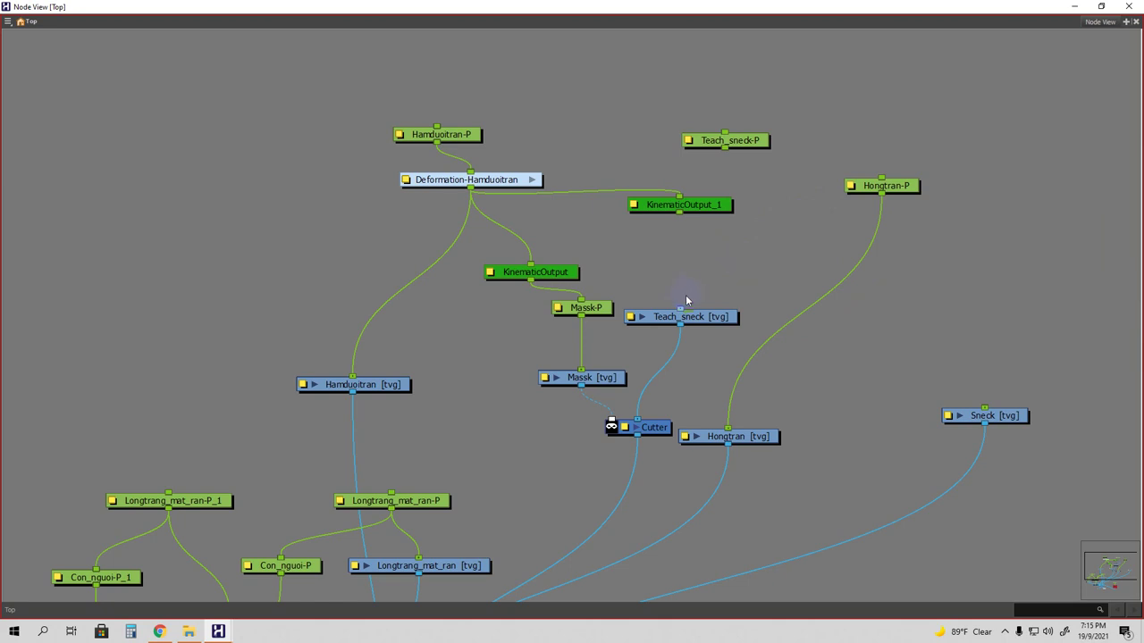
{"action": "left_click_drag", "start_coordinate": [677, 314], "coordinate": [712, 239]}
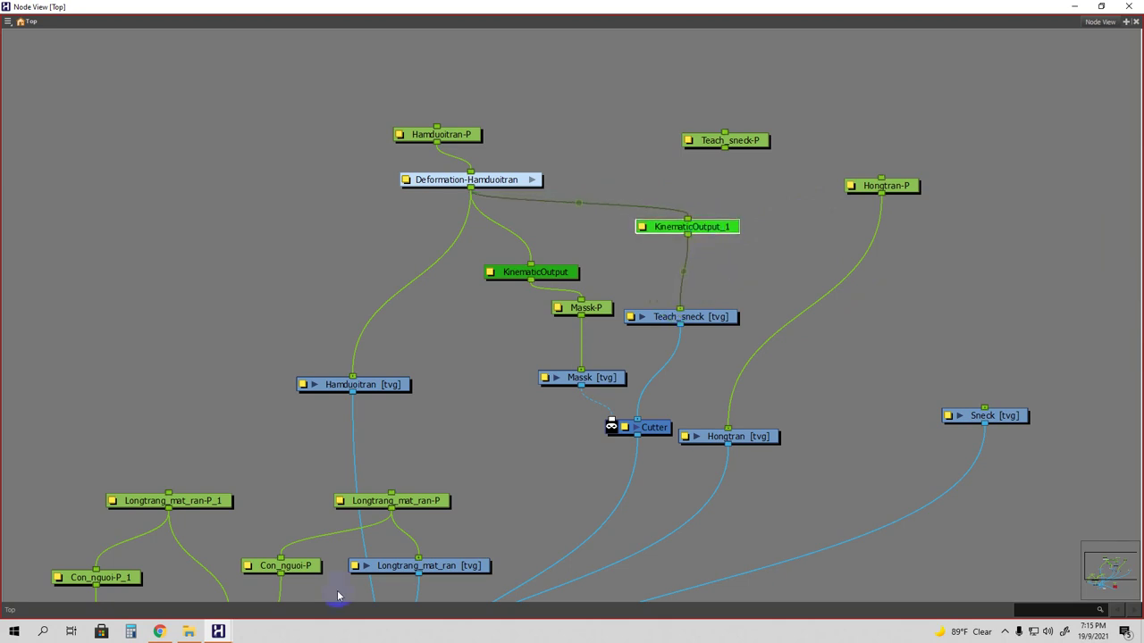
At frame 38, adjust the two upper side deformation points of the snake's lower lip with the Transform tool.
{"action": "left_click", "coordinate": [218, 632]}
{"action": "left_click", "coordinate": [62, 576]}
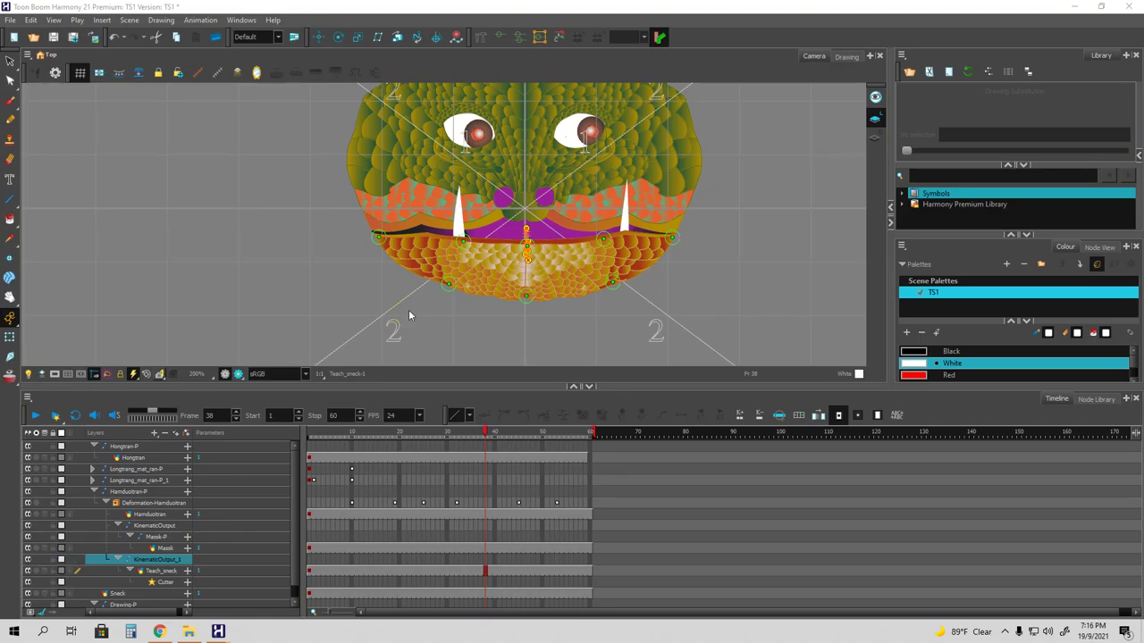
{"action": "left_click", "coordinate": [10, 338]}
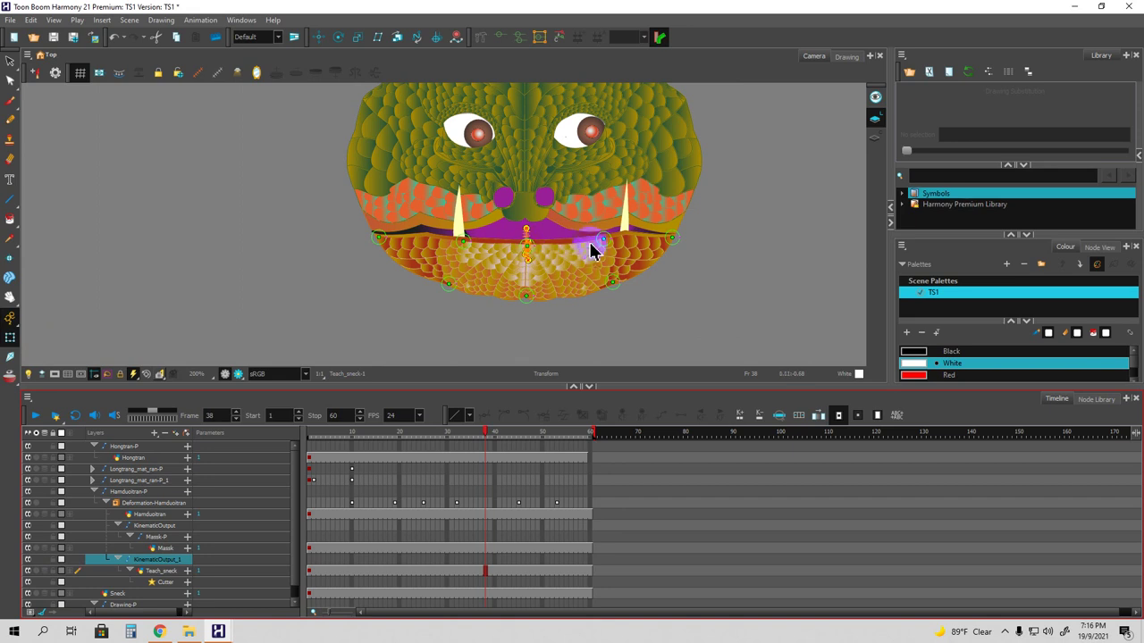
{"action": "left_click_drag", "start_coordinate": [609, 244], "coordinate": [610, 248]}
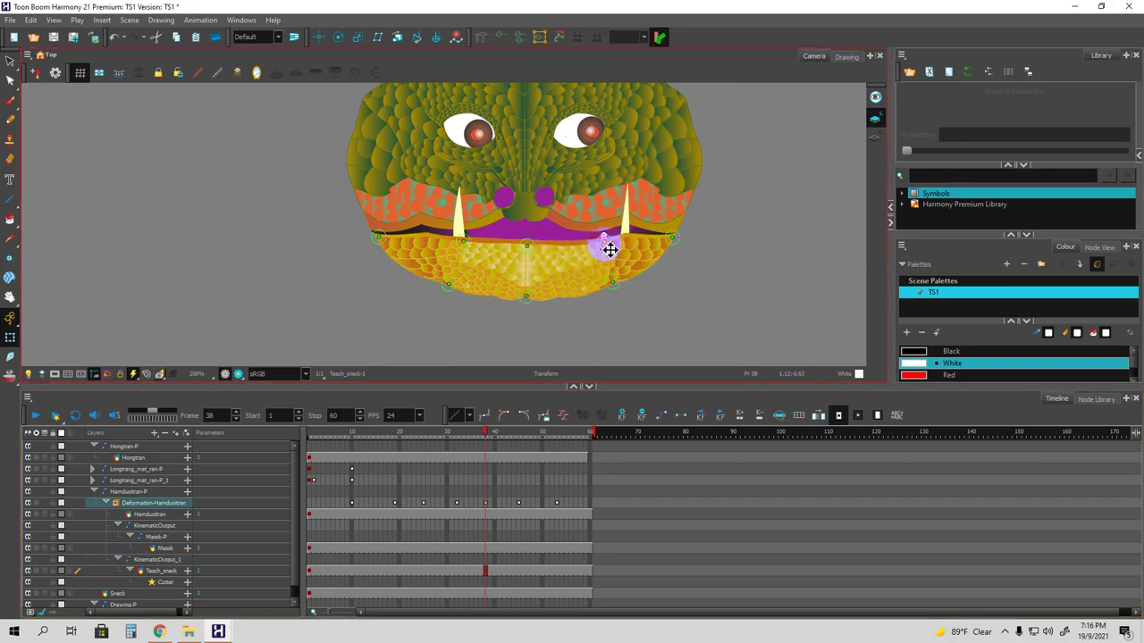
{"action": "mouse_move", "coordinate": [466, 247]}
{"action": "left_mouse_down"}
{"action": "mouse_move", "coordinate": [465, 259]}
{"action": "mouse_move", "coordinate": [461, 244]}
{"action": "left_mouse_up"}
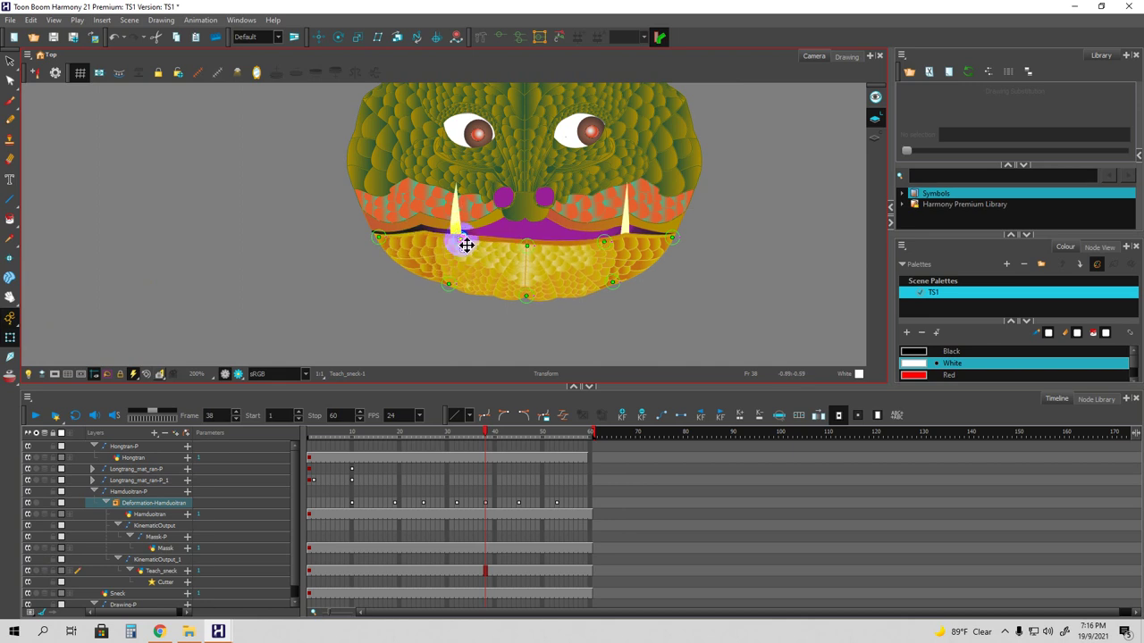
Pull the lower lip's upper middle deformation point down at frame 38 and adjust the neighbouring upper side point to match.
{"action": "scroll", "coordinate": [589, 278], "scroll_direction": "up", "scroll_amount": 3}
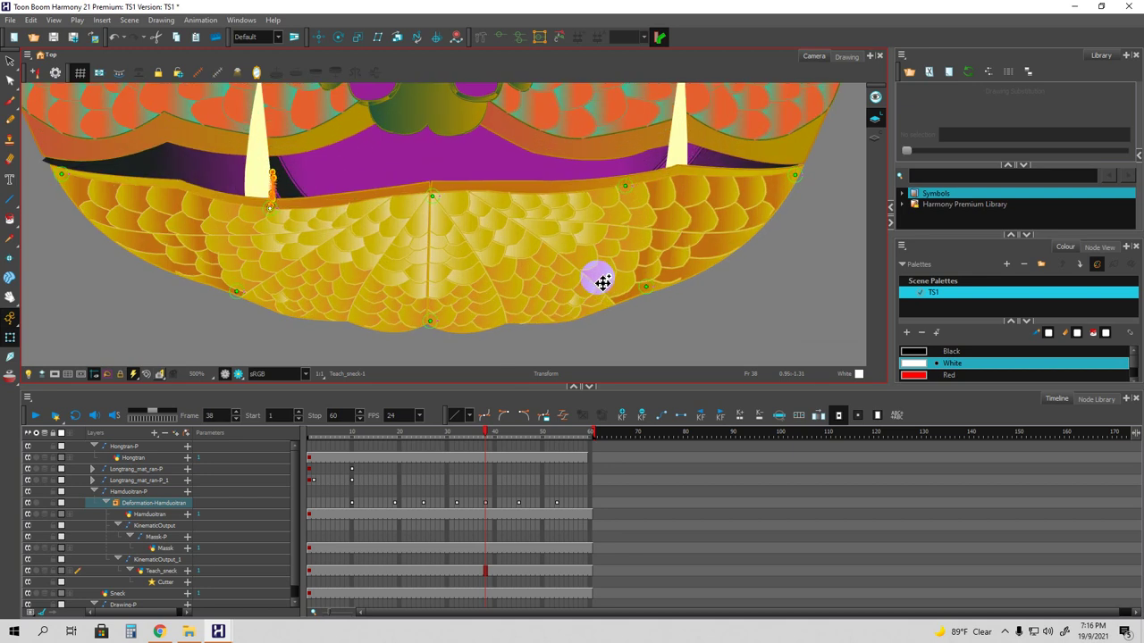
{"action": "left_click", "coordinate": [436, 212]}
{"action": "left_click_drag", "start_coordinate": [437, 214], "coordinate": [437, 230]}
{"action": "left_click_drag", "start_coordinate": [630, 191], "coordinate": [634, 207]}
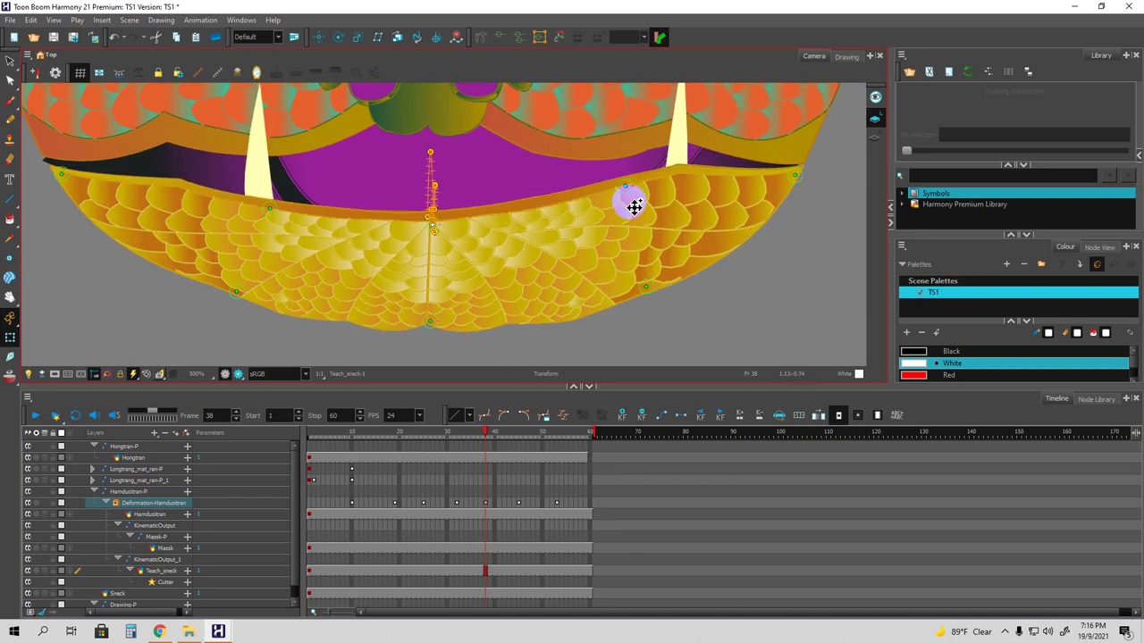
{"action": "scroll", "coordinate": [633, 206], "scroll_direction": "down", "scroll_amount": 5}
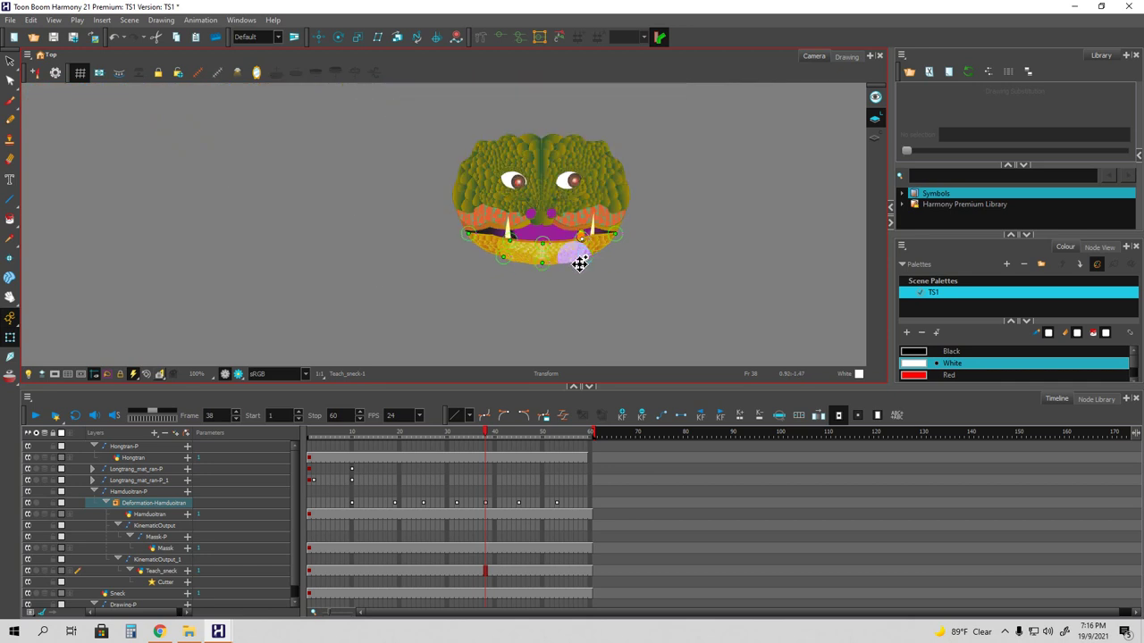
{"action": "scroll", "coordinate": [580, 263], "scroll_direction": "up", "scroll_amount": 3}
Scrub the animation back to frame 1 and enlarge the Camera view to show the whole snake head.
{"action": "left_click_drag", "start_coordinate": [485, 432], "coordinate": [301, 459]}
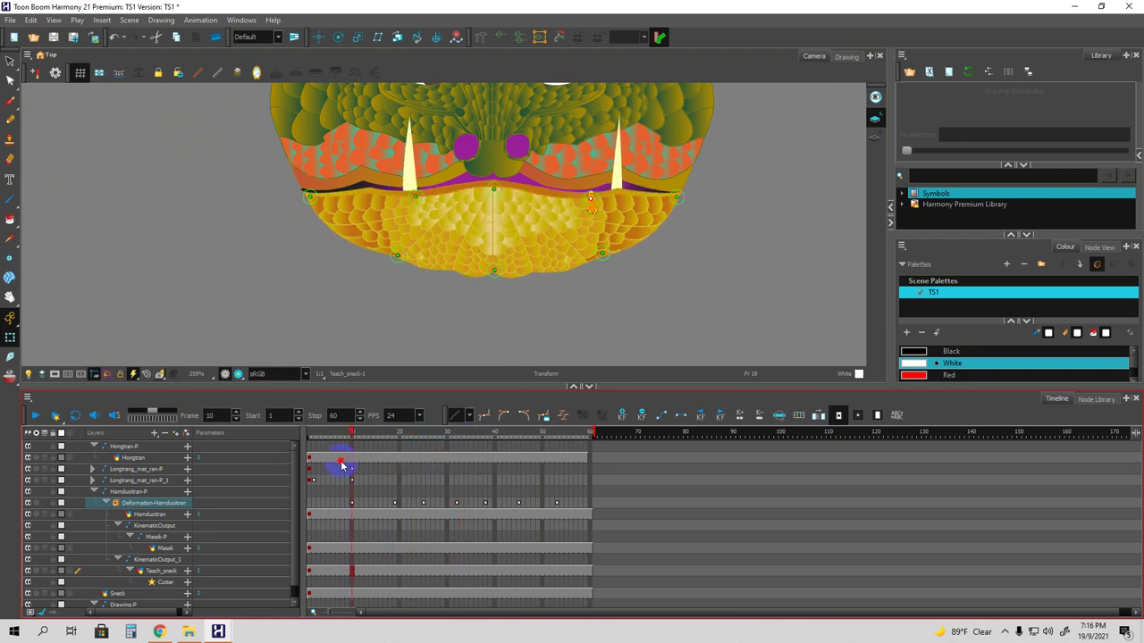
{"action": "scroll", "coordinate": [530, 280], "scroll_direction": "down", "scroll_amount": 2}
{"action": "left_click_drag", "start_coordinate": [661, 240], "coordinate": [667, 286]}
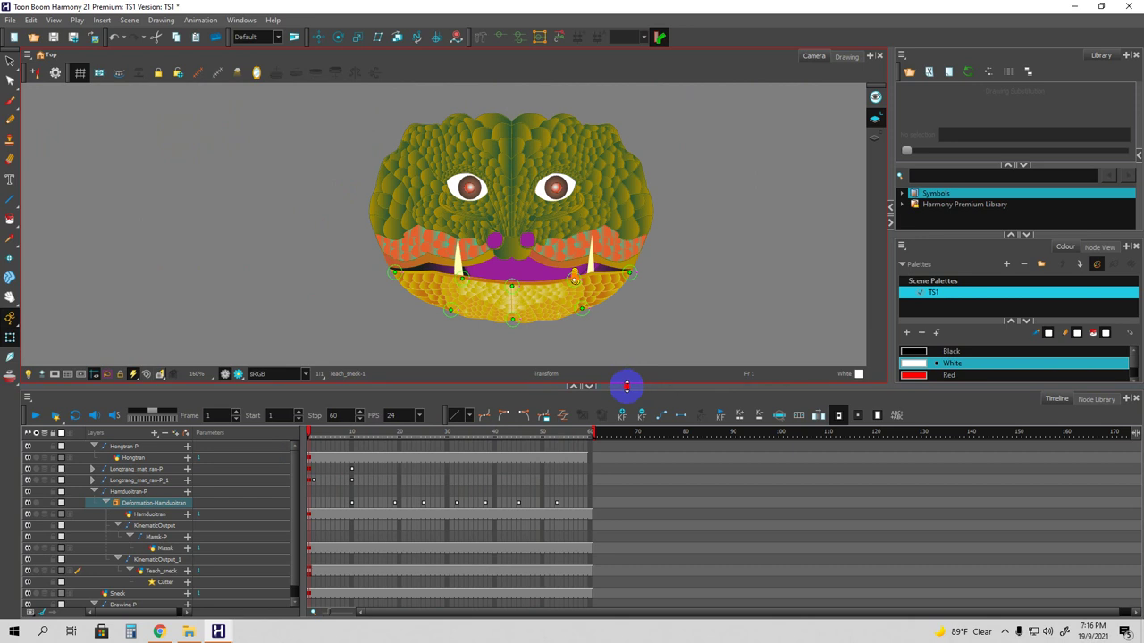
{"action": "left_click_drag", "start_coordinate": [626, 385], "coordinate": [626, 429]}
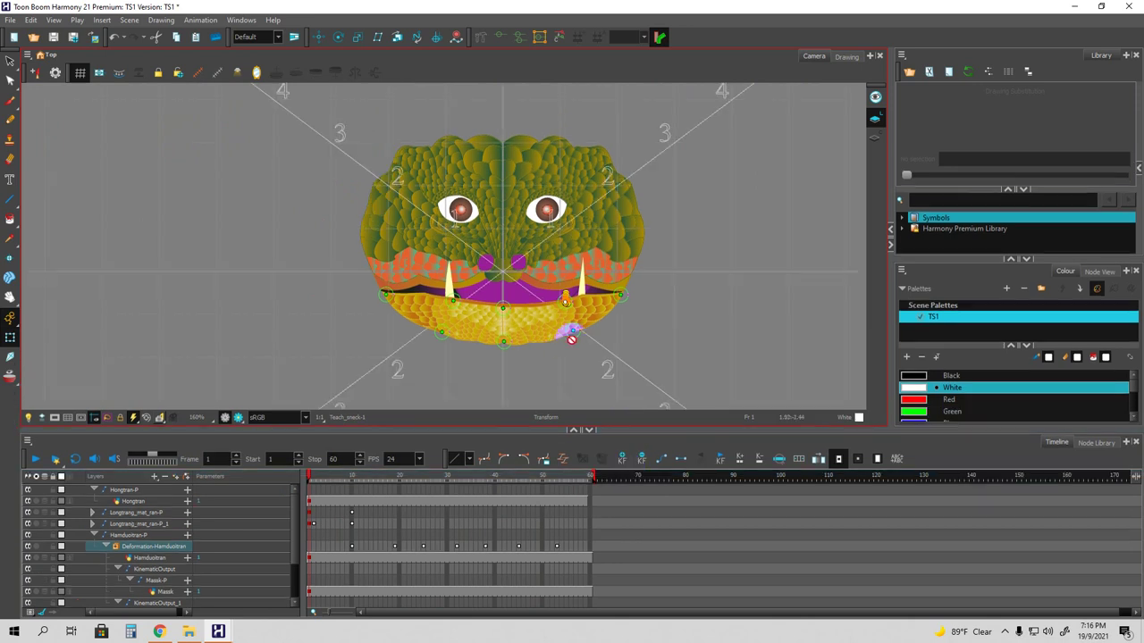
Open a maximised Node View and move the Longtrang_mat_ran-P and Longtrang_mat_ran-P_1 pegs up, clear of the other eye nodes.
{"action": "left_click", "coordinate": [240, 20]}
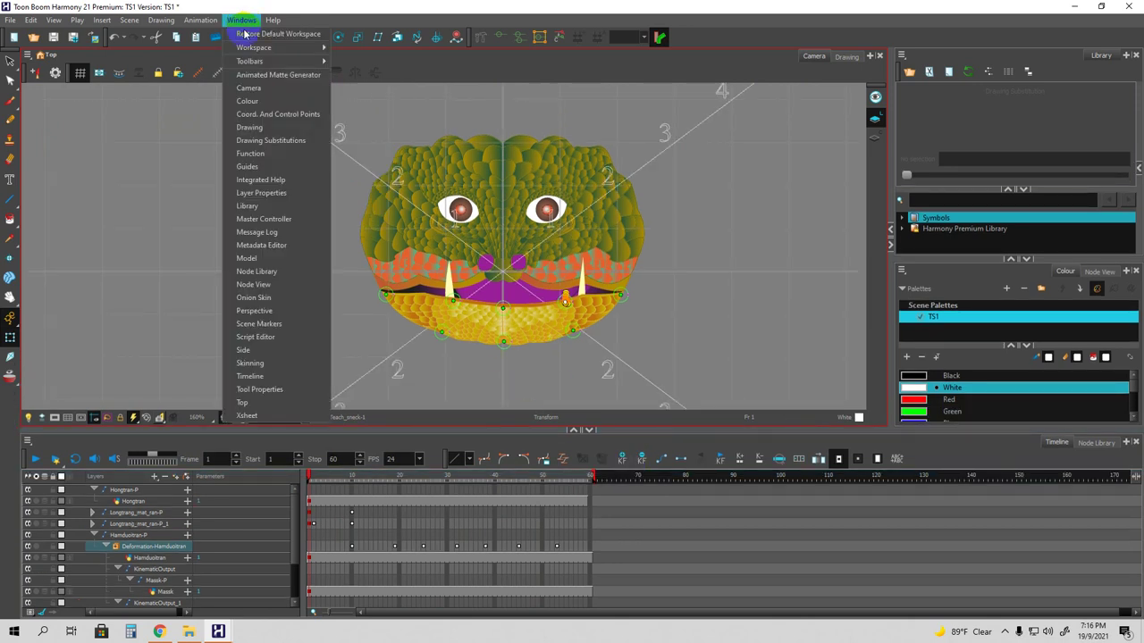
{"action": "left_click", "coordinate": [253, 284]}
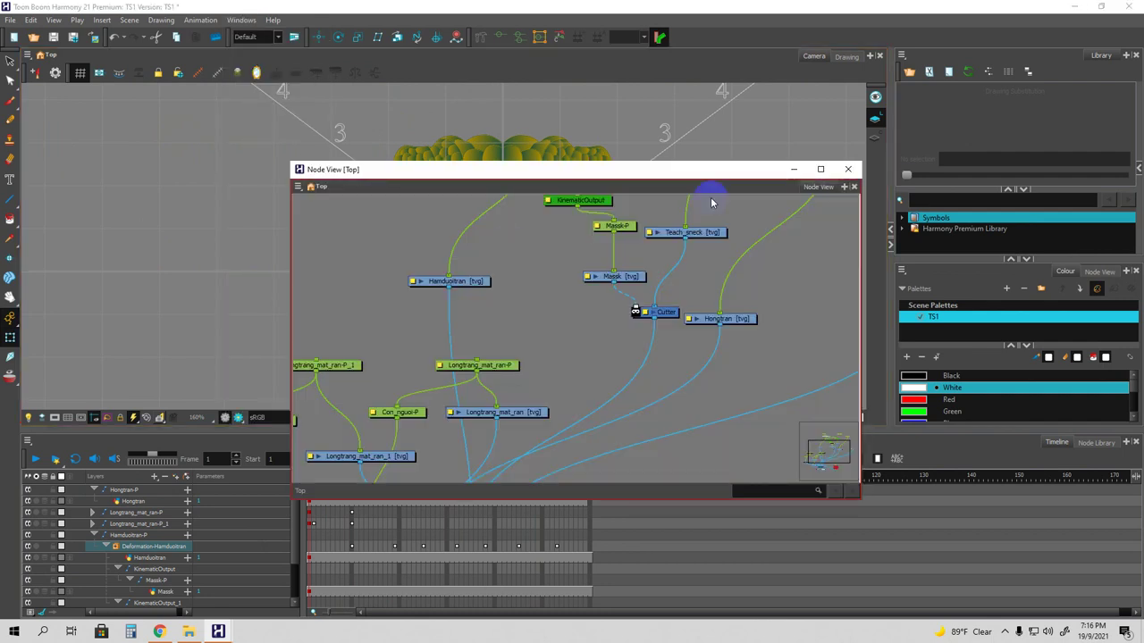
{"action": "left_click", "coordinate": [821, 169]}
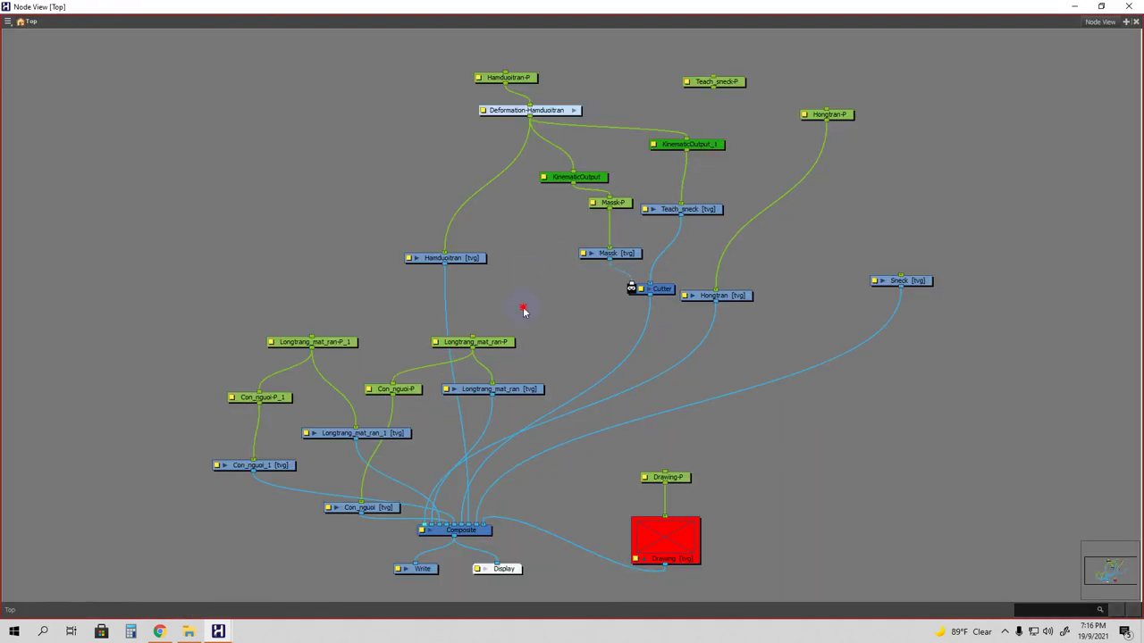
{"action": "left_click_drag", "start_coordinate": [489, 346], "coordinate": [402, 262]}
{"action": "left_click_drag", "start_coordinate": [331, 343], "coordinate": [242, 281]}
{"action": "left_click_drag", "start_coordinate": [401, 262], "coordinate": [344, 241]}
Spread out the Longtrang_mat_ran and Con_nguoi drawings and the Con_nguoi pegs, for both eyes, beneath the Longtrang_mat_ran pegs.
{"action": "left_click_drag", "start_coordinate": [514, 392], "coordinate": [441, 334]}
{"action": "left_click_drag", "start_coordinate": [400, 390], "coordinate": [332, 332]}
{"action": "left_click_drag", "start_coordinate": [274, 403], "coordinate": [245, 395]}
{"action": "left_click_drag", "start_coordinate": [338, 434], "coordinate": [364, 421]}
{"action": "left_click_drag", "start_coordinate": [289, 468], "coordinate": [287, 454]}
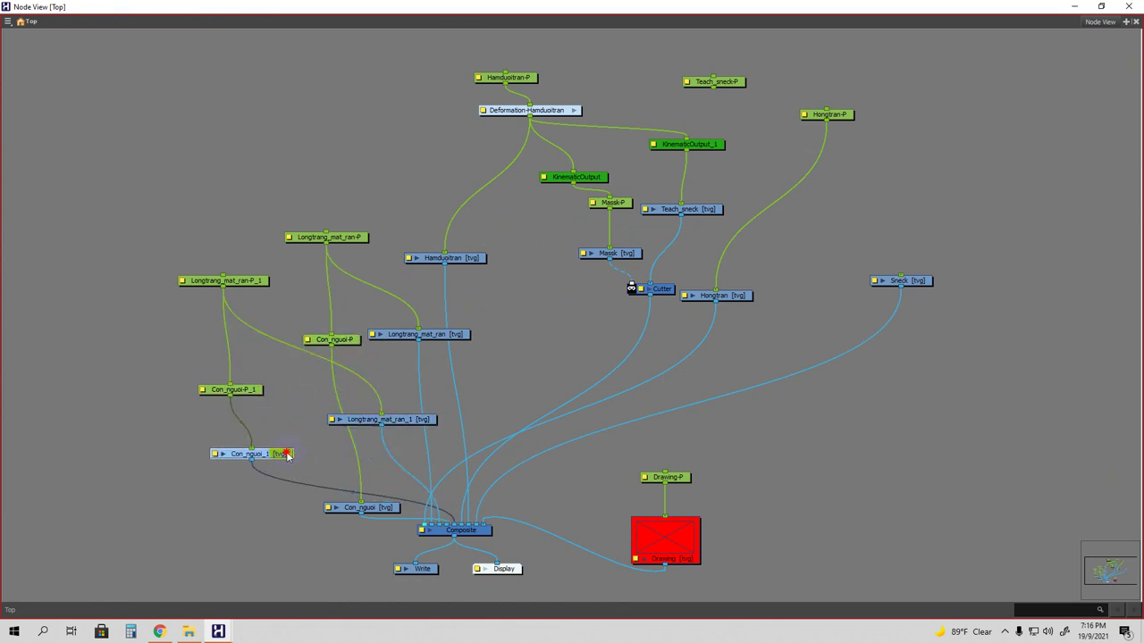
{"action": "left_click_drag", "start_coordinate": [356, 508], "coordinate": [379, 468]}
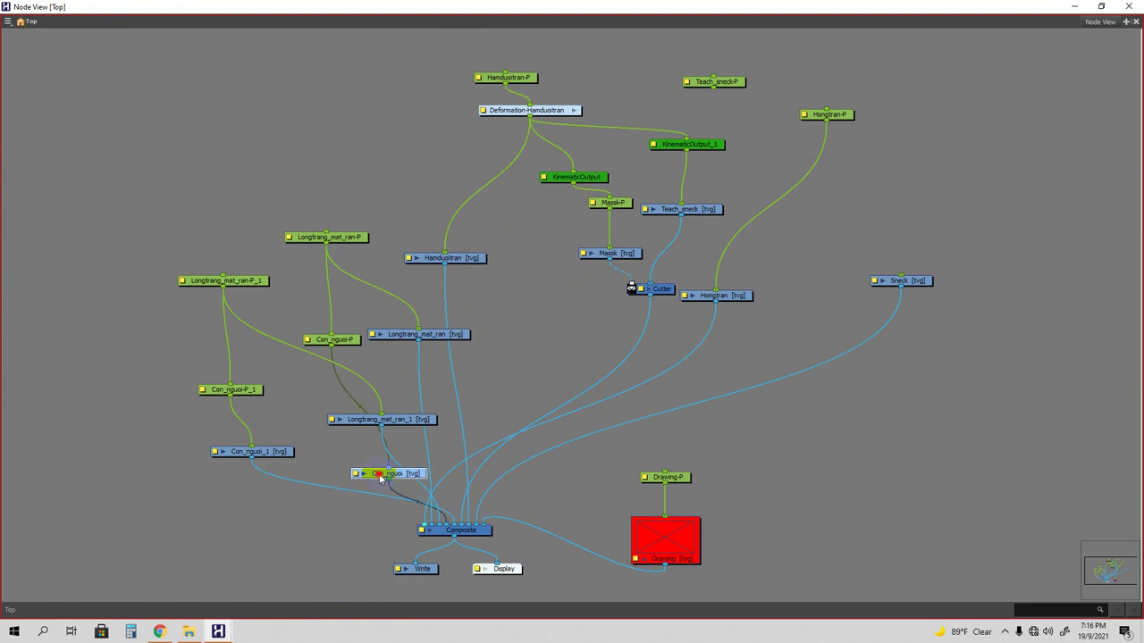
Rearrange Massk-P, Massk, KinematicOutput, Teach_sneck and KinematicOutput_1 into two tidy branches below Deformation-Hamduoitran.
{"action": "scroll", "coordinate": [530, 333], "scroll_direction": "down", "scroll_amount": 3}
{"action": "scroll", "coordinate": [534, 313], "scroll_direction": "up", "scroll_amount": 3}
{"action": "left_click_drag", "start_coordinate": [640, 83], "coordinate": [677, 178]}
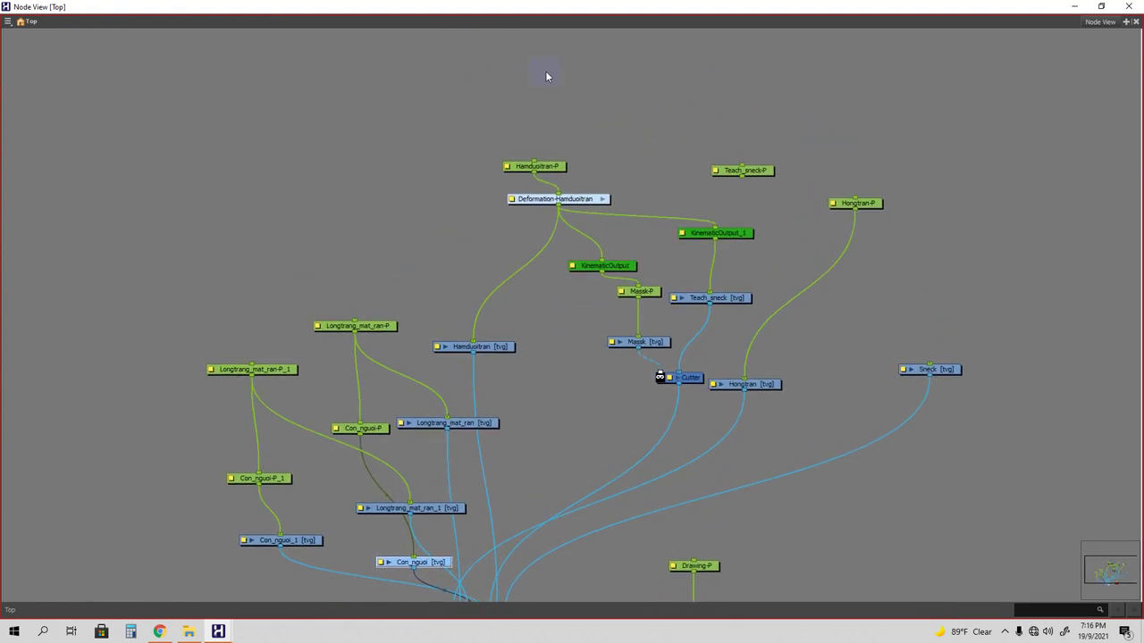
{"action": "left_click_drag", "start_coordinate": [647, 342], "coordinate": [616, 301]}
{"action": "left_click_drag", "start_coordinate": [604, 266], "coordinate": [593, 260]}
{"action": "left_click_drag", "start_coordinate": [713, 301], "coordinate": [718, 301]}
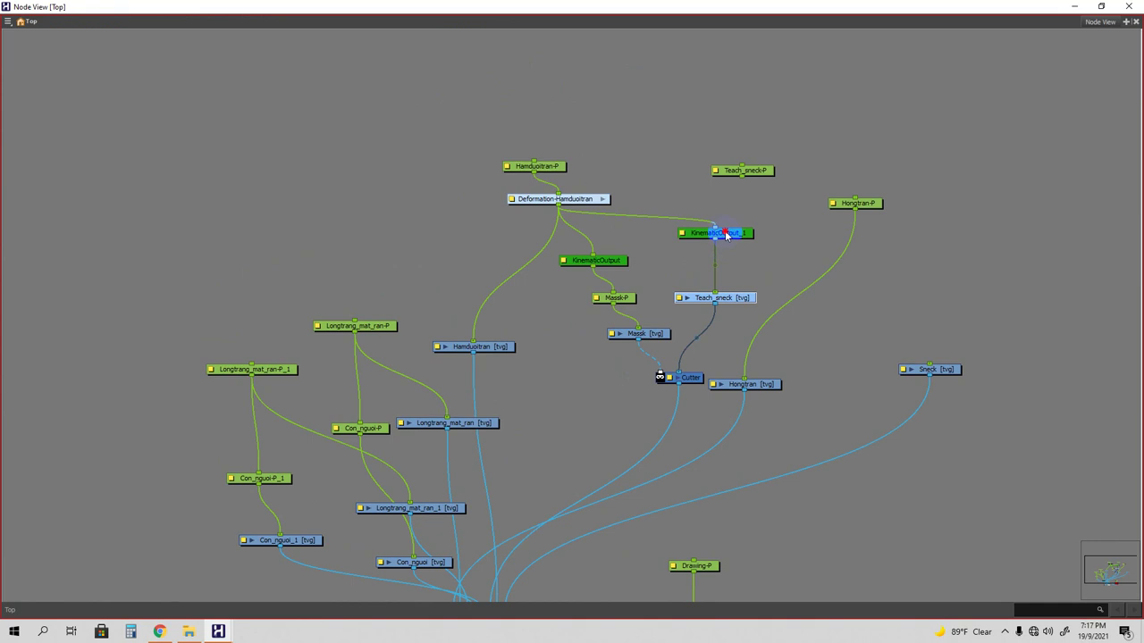
{"action": "left_click_drag", "start_coordinate": [722, 234], "coordinate": [700, 245]}
Place the unconnected Teach_sneck-P peg beside Hongtran-P and move KinematicOutput_1 closer above the Teach_sneck drawing.
{"action": "scroll", "coordinate": [603, 261], "scroll_direction": "up", "scroll_amount": 2}
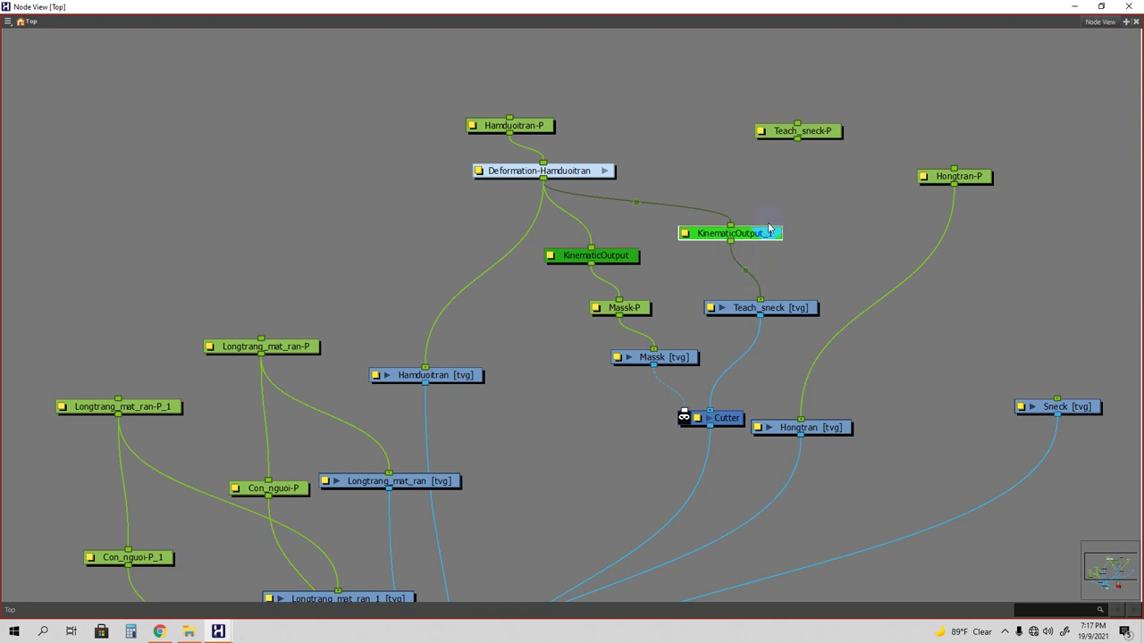
{"action": "left_click_drag", "start_coordinate": [819, 132], "coordinate": [855, 177]}
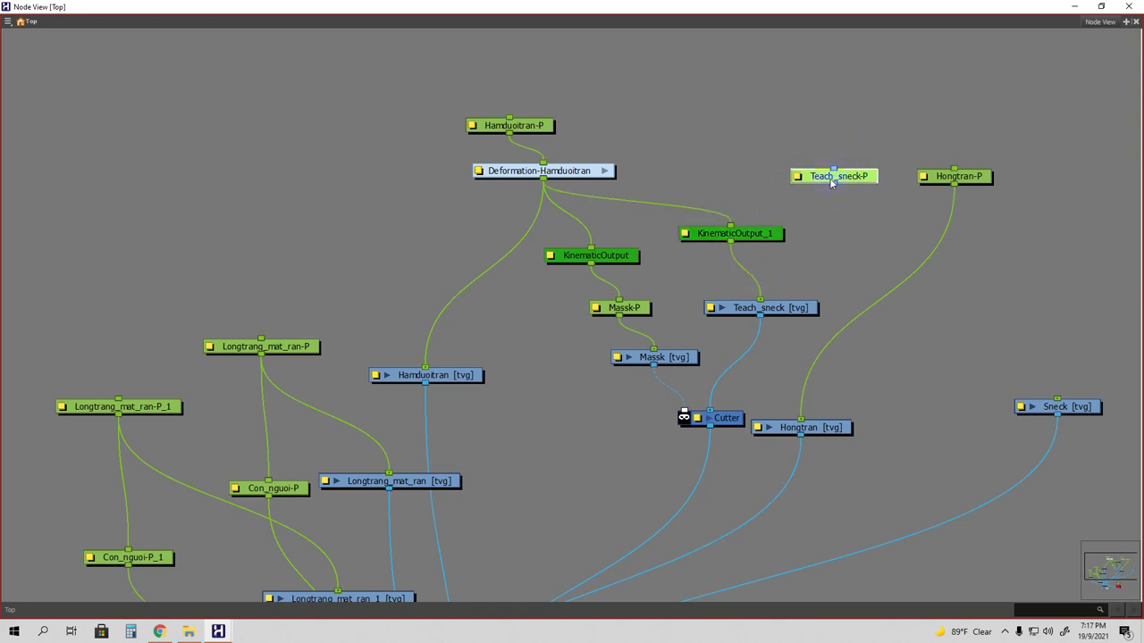
{"action": "left_click", "coordinate": [760, 237]}
{"action": "left_click_drag", "start_coordinate": [761, 238], "coordinate": [779, 238]}
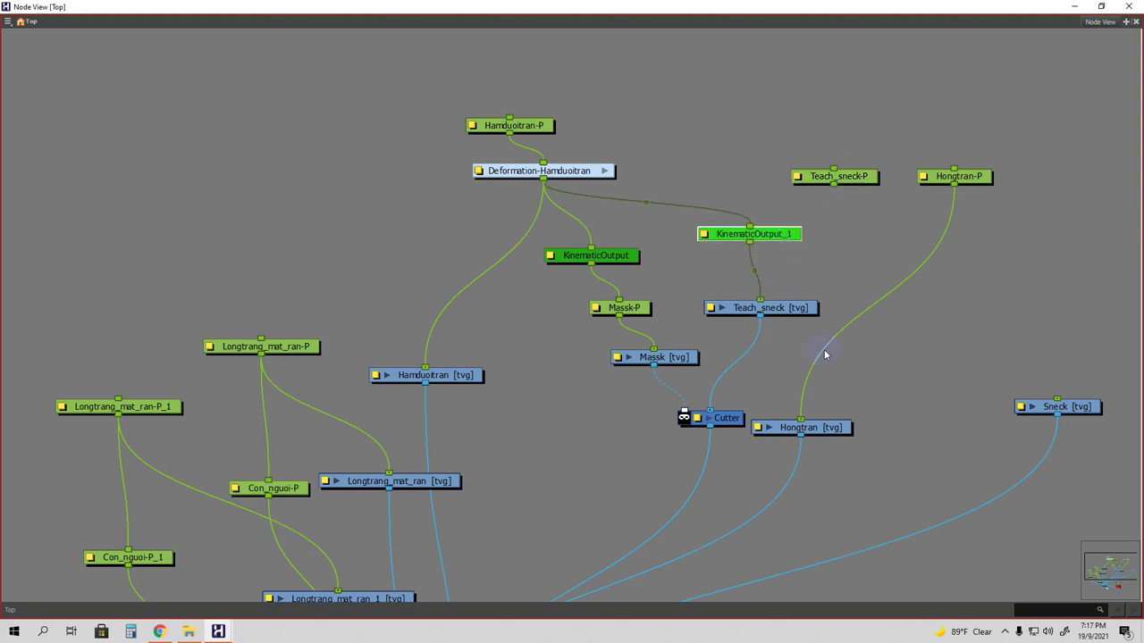
Review the rearranged node network, from Hamduoitran-P through the Kinematic Outputs and Cutter down to the Composite.
{"action": "scroll", "coordinate": [835, 362], "scroll_direction": "down", "scroll_amount": 3}
{"action": "scroll", "coordinate": [715, 465], "scroll_direction": "up", "scroll_amount": 4}
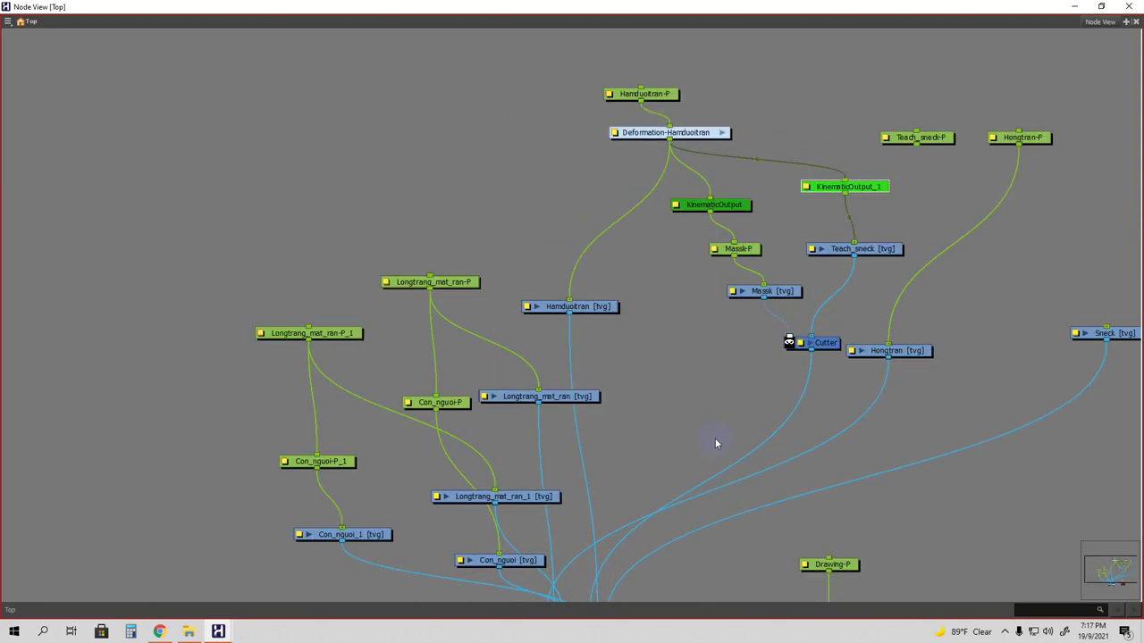
{"action": "scroll", "coordinate": [713, 394], "scroll_direction": "down", "scroll_amount": 3}
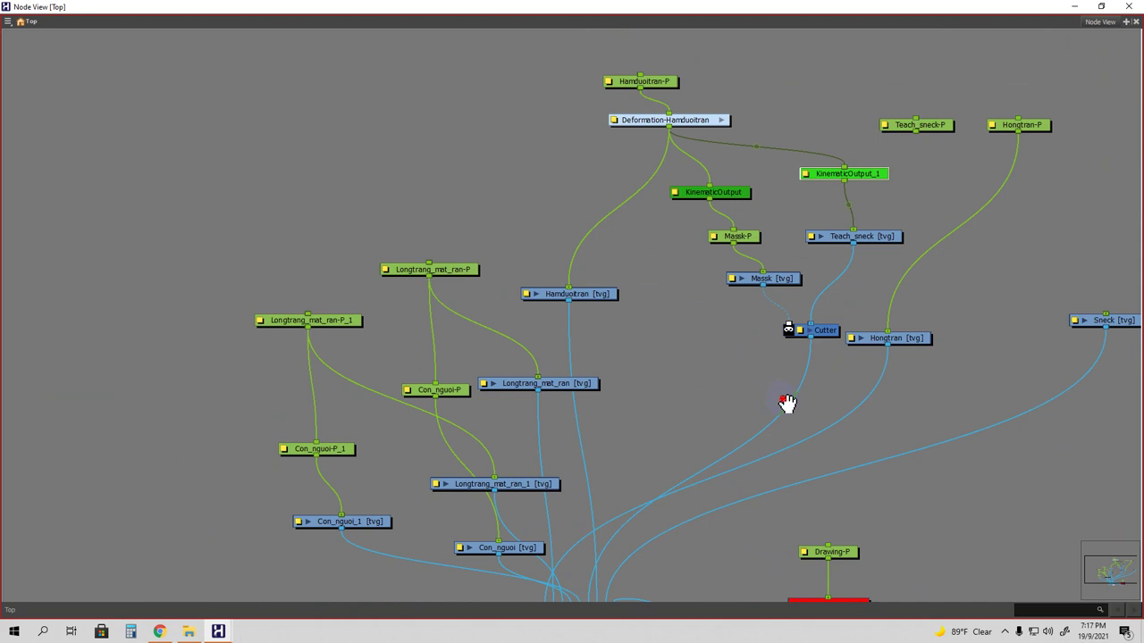
{"action": "left_click_drag", "start_coordinate": [786, 401], "coordinate": [709, 337]}
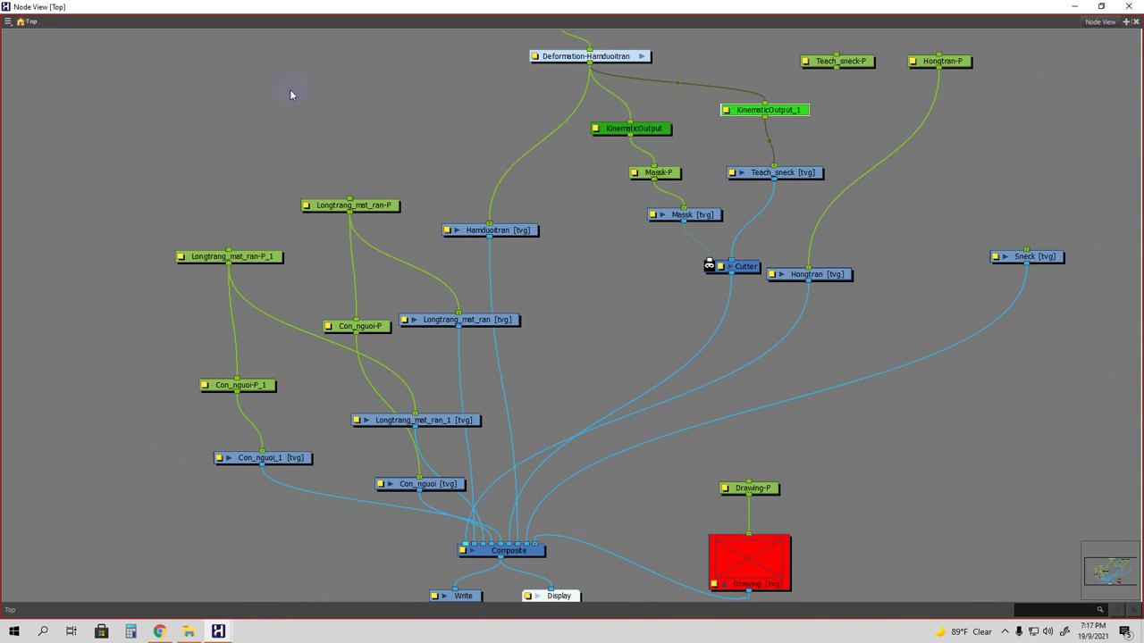
{"action": "scroll", "coordinate": [290, 92], "scroll_direction": "up", "scroll_amount": 1}
{"action": "scroll", "coordinate": [785, 441], "scroll_direction": "down", "scroll_amount": 2}
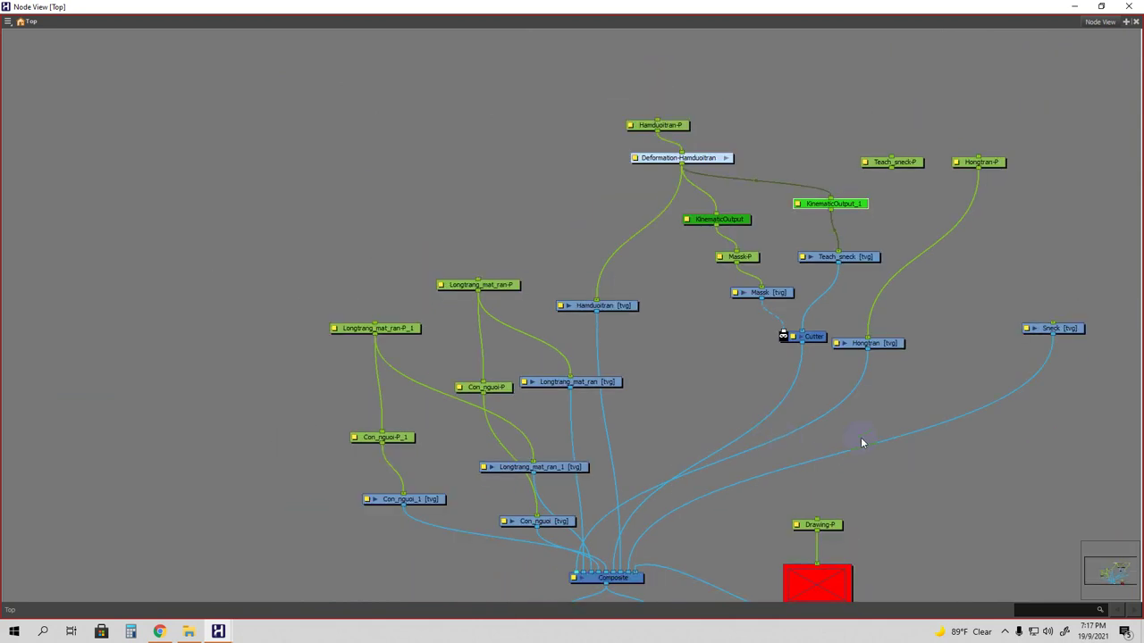
{"action": "scroll", "coordinate": [865, 441], "scroll_direction": "up", "scroll_amount": 3}
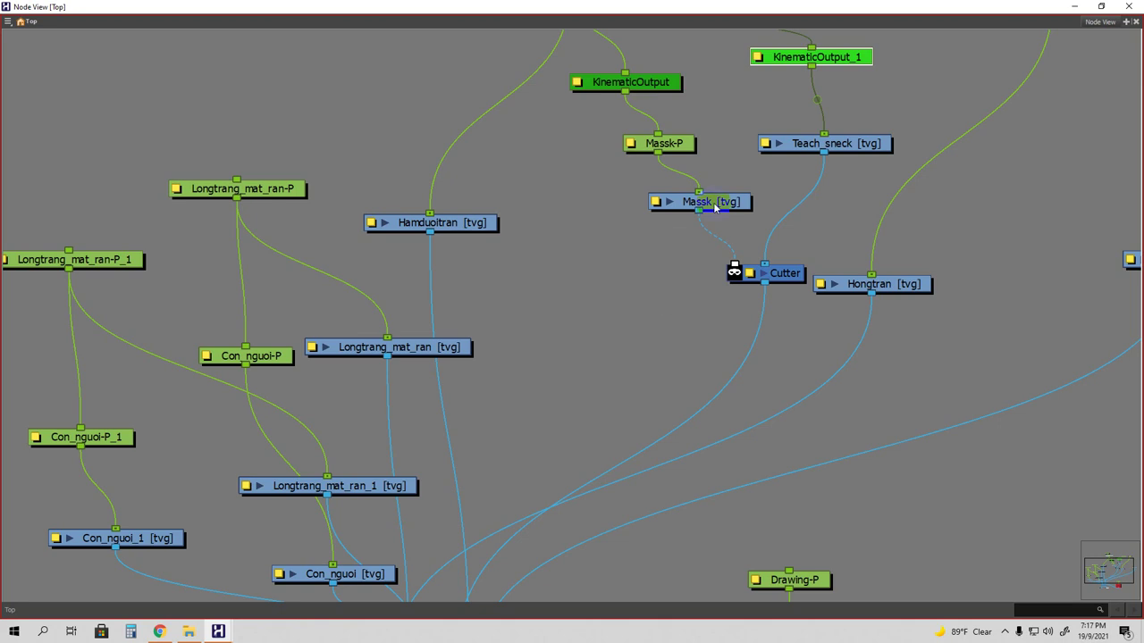
{"action": "scroll", "coordinate": [631, 273], "scroll_direction": "down", "scroll_amount": 2}
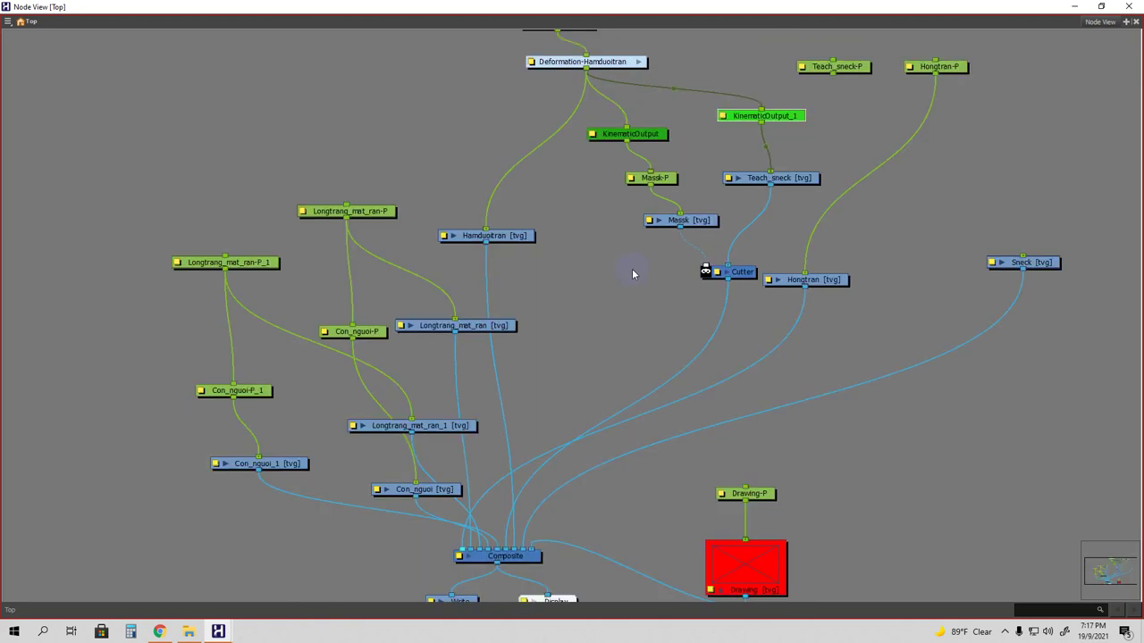
{"action": "left_click", "coordinate": [704, 154]}
{"action": "scroll", "coordinate": [692, 181], "scroll_direction": "down", "scroll_amount": 2}
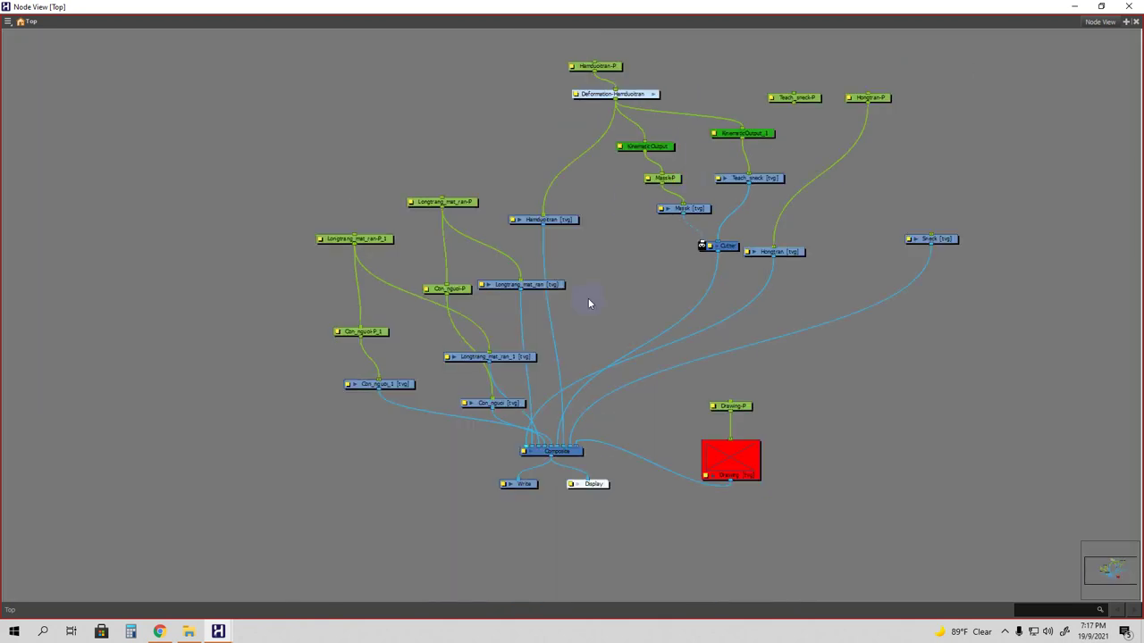